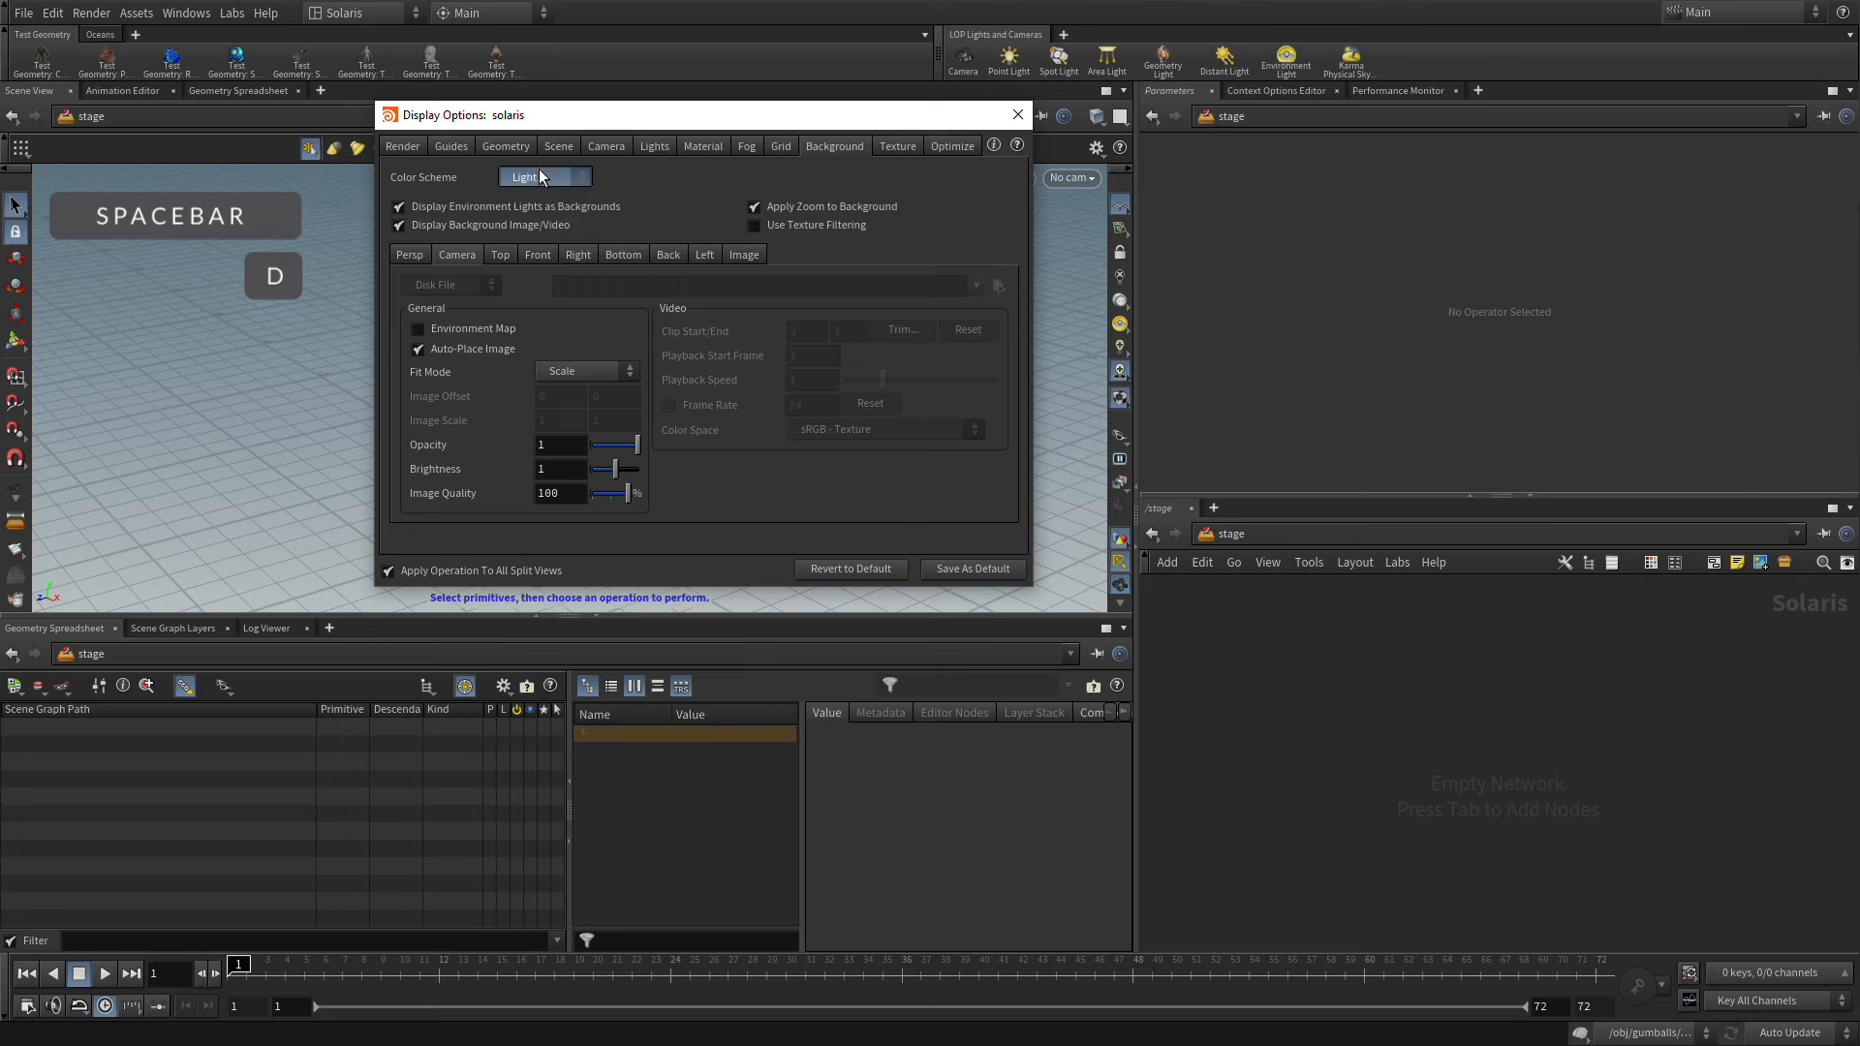
- Set the viewport's background color scheme to Dark and hide the reference grid
left_click(542, 177)
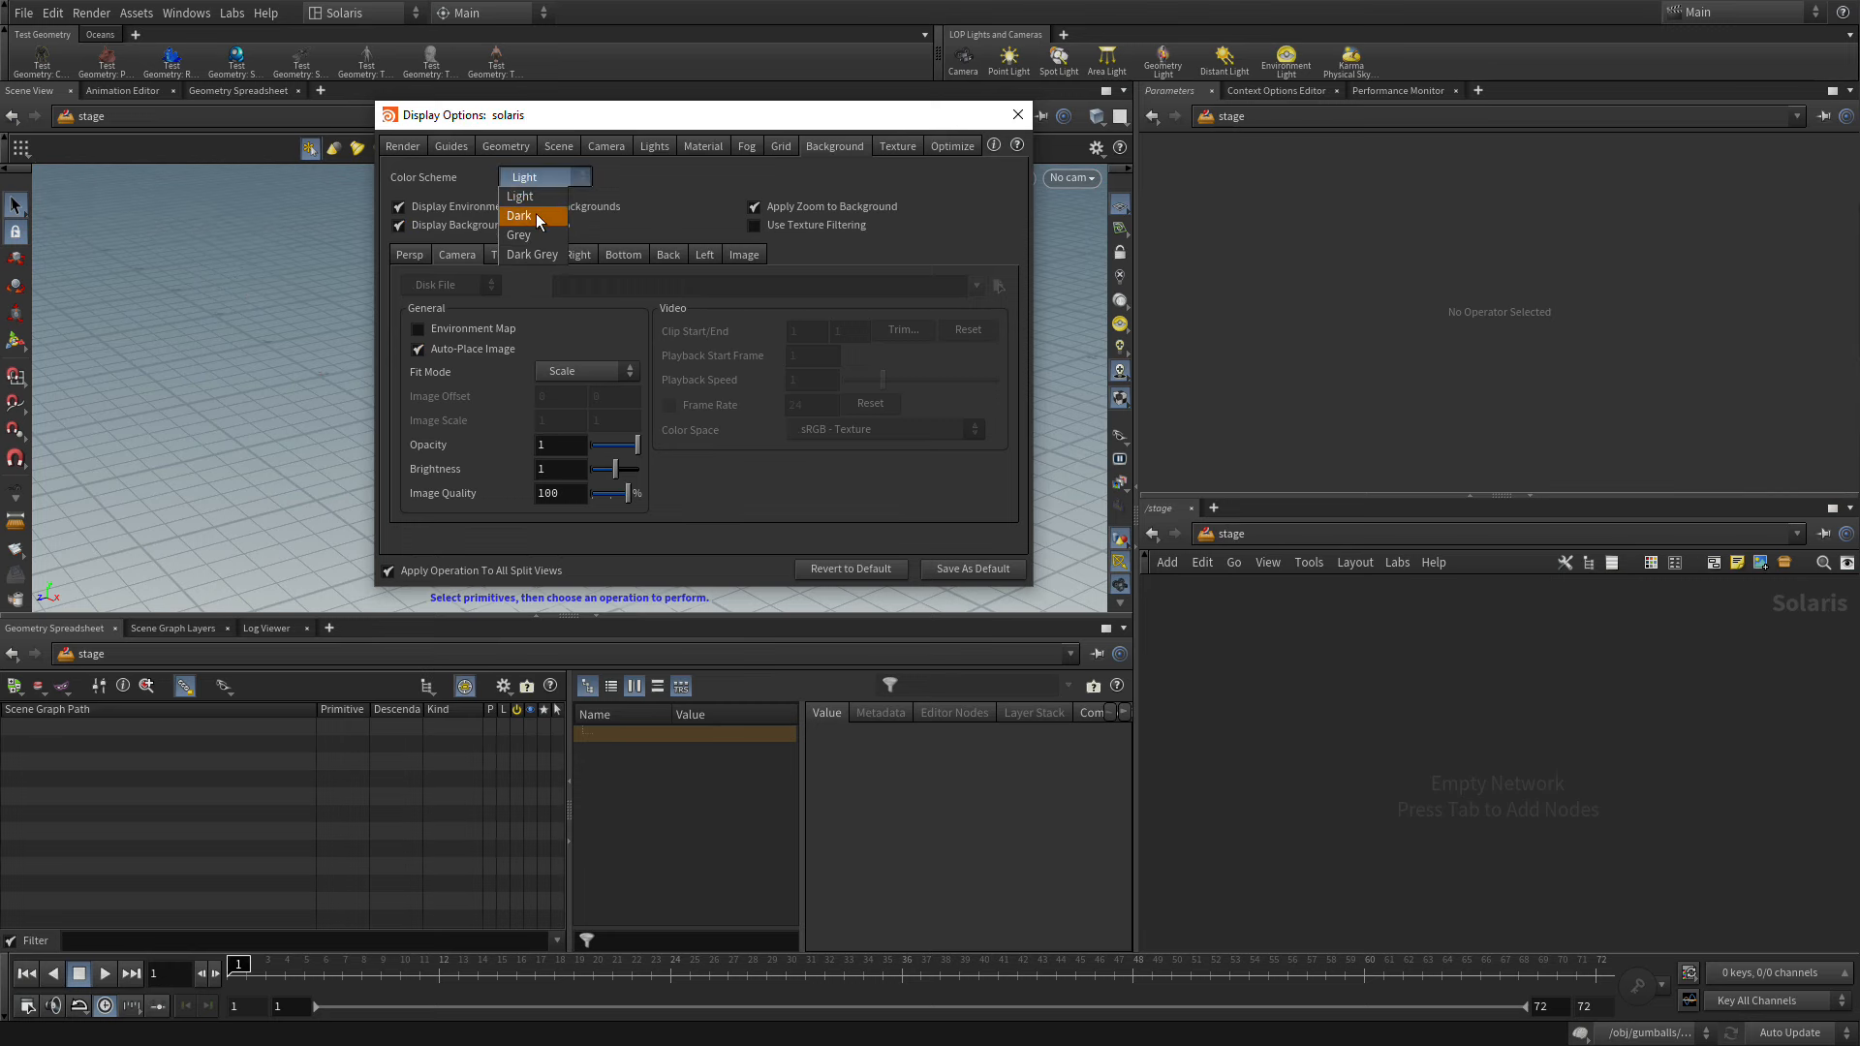
left_click(538, 217)
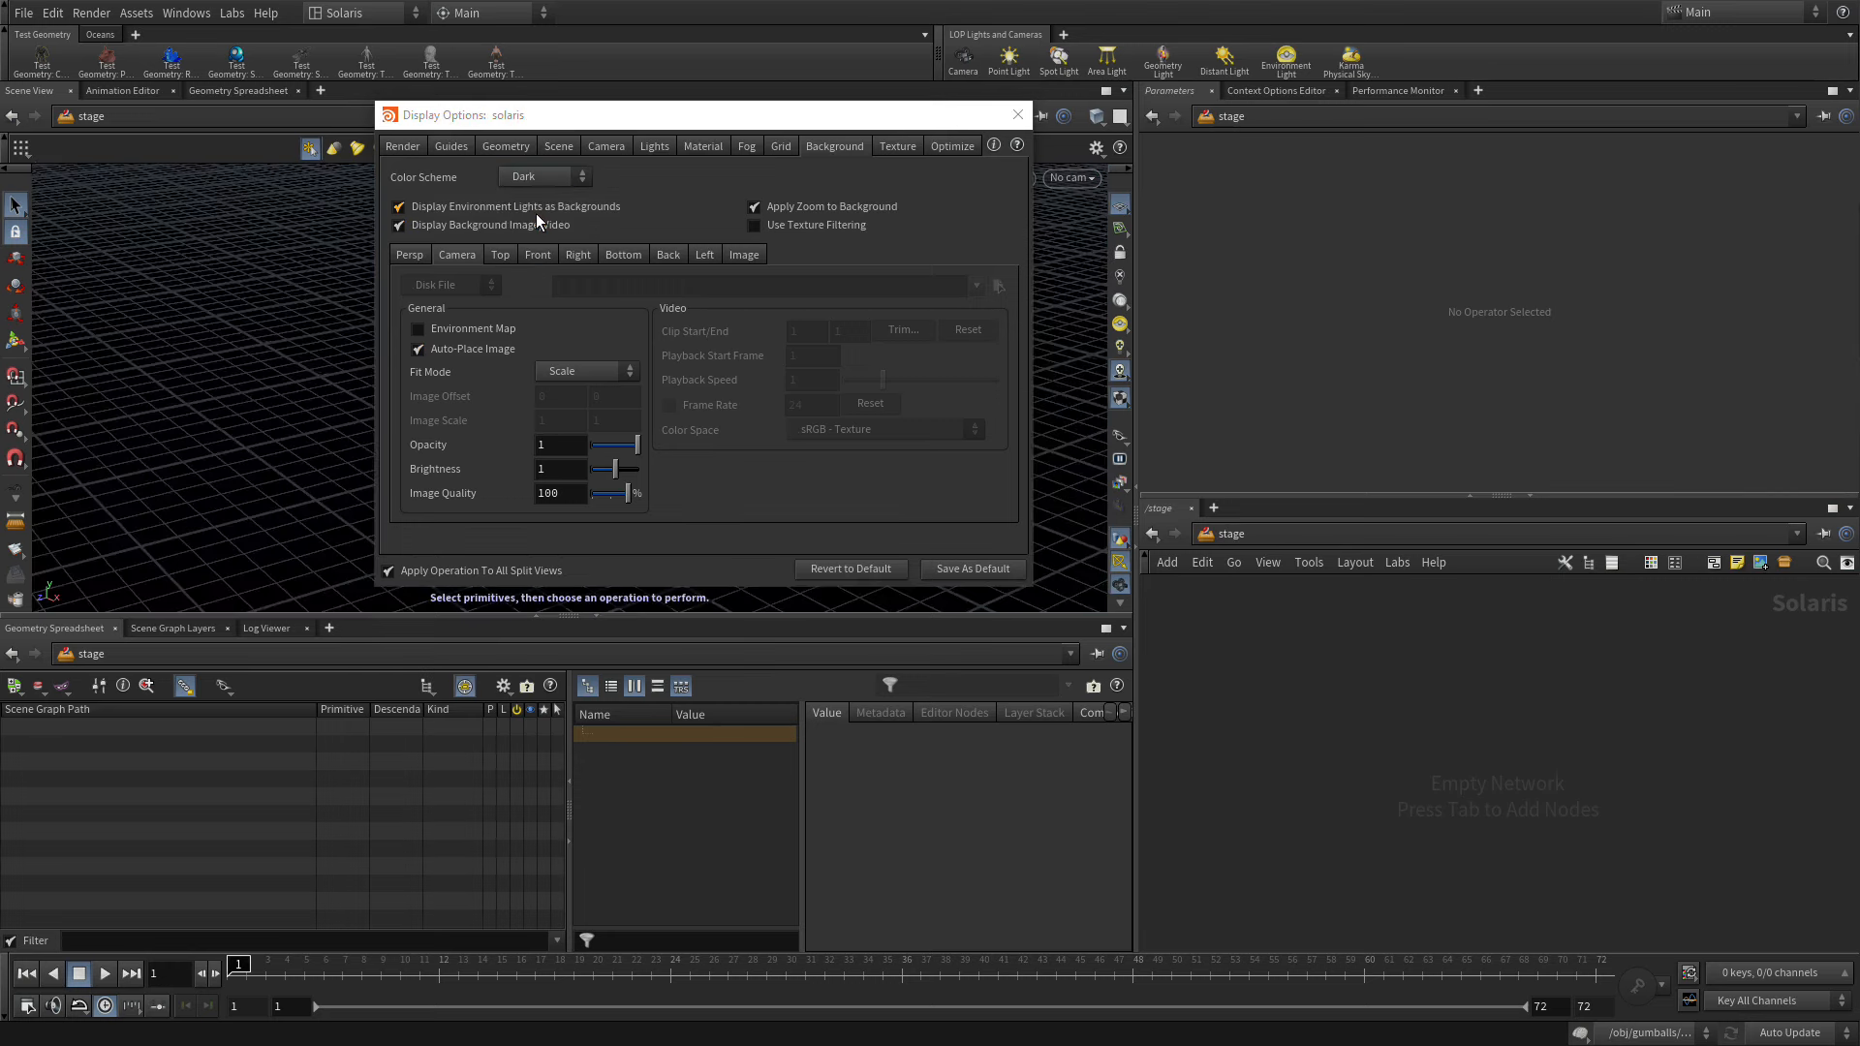
left_click(1017, 114)
left_click(1119, 207)
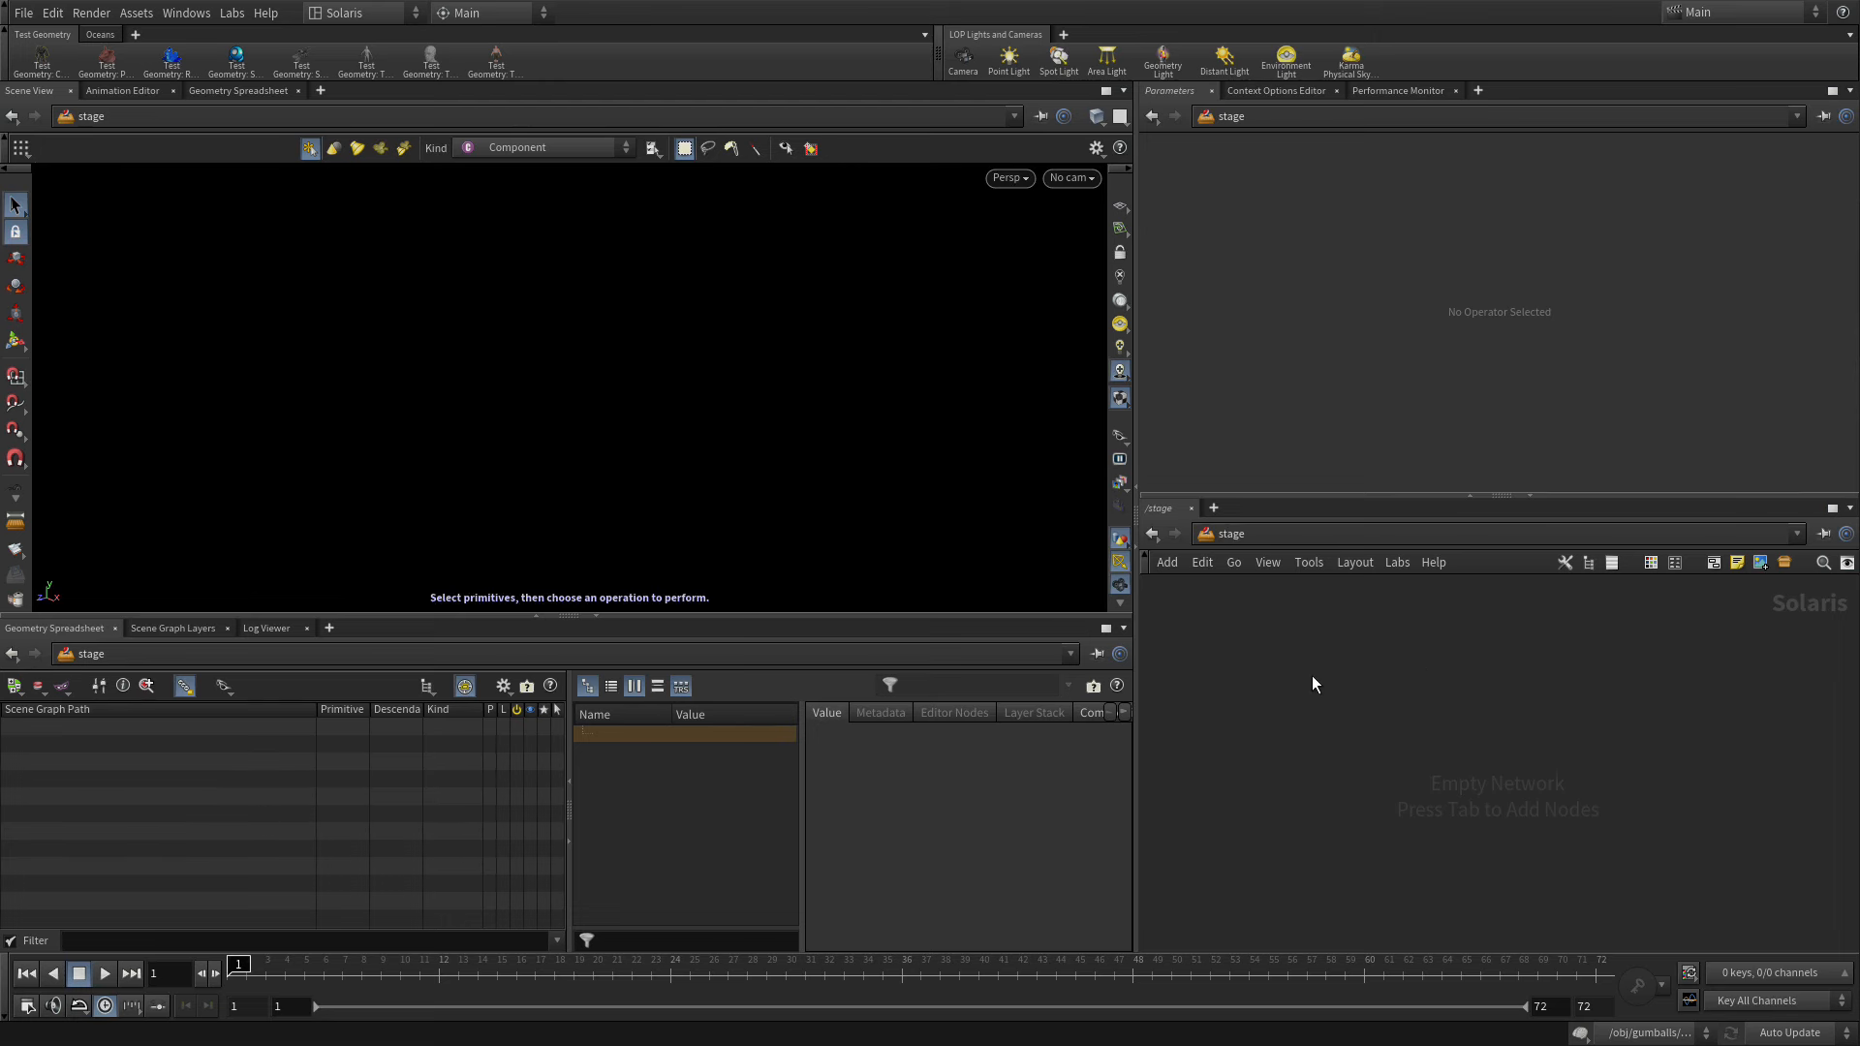
- Add a Scene Import node to the empty stage network
key("Tab")
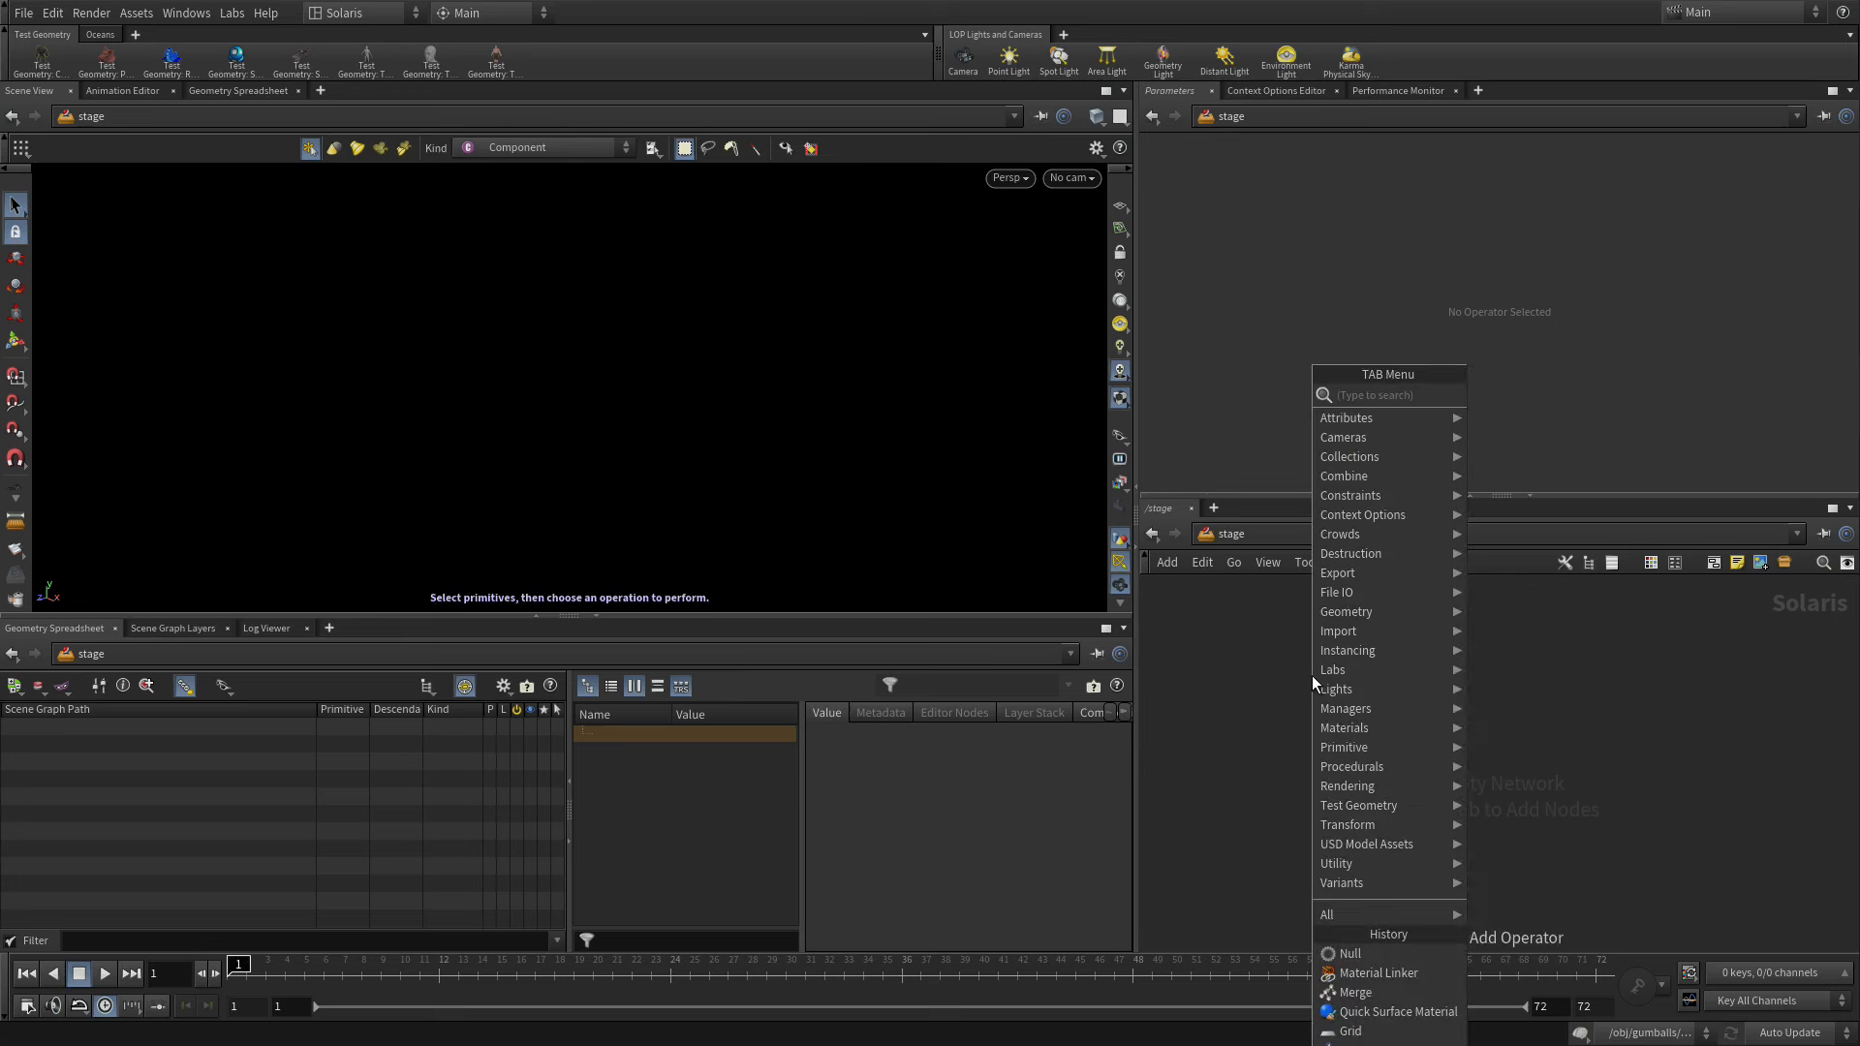
type("scene")
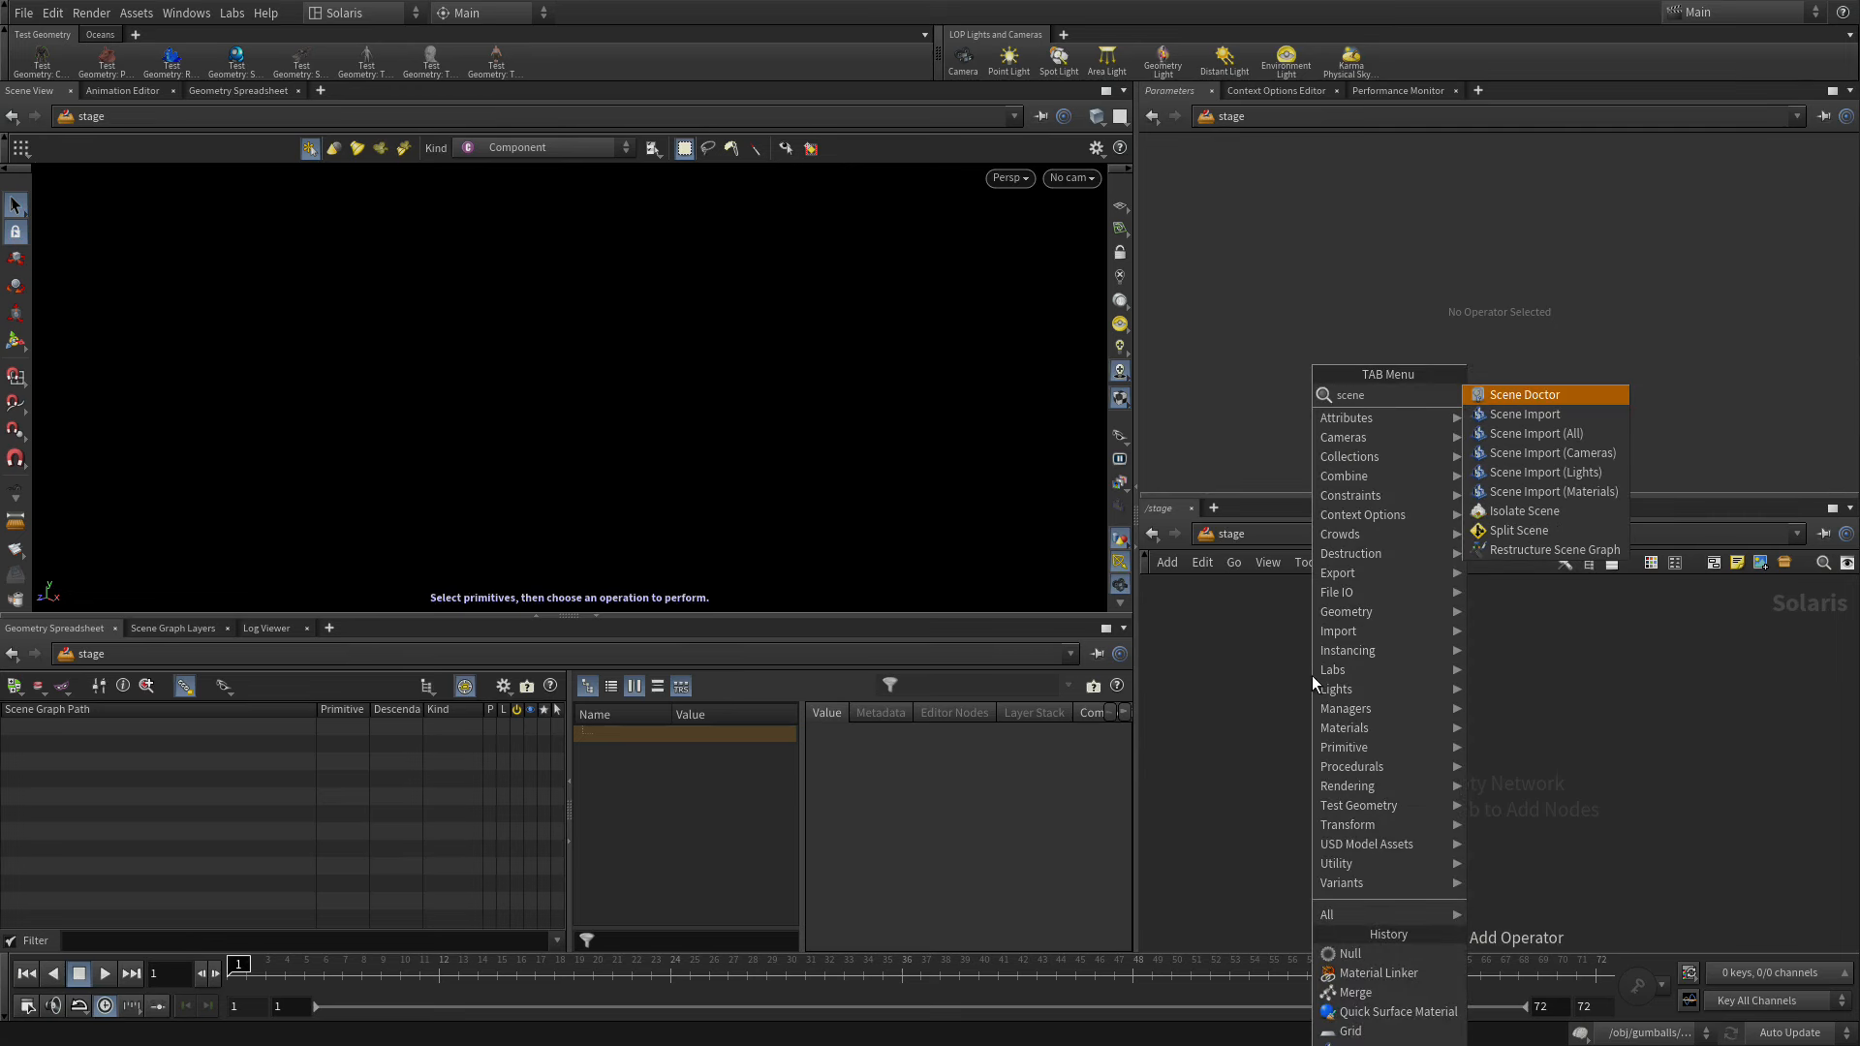
key("Down")
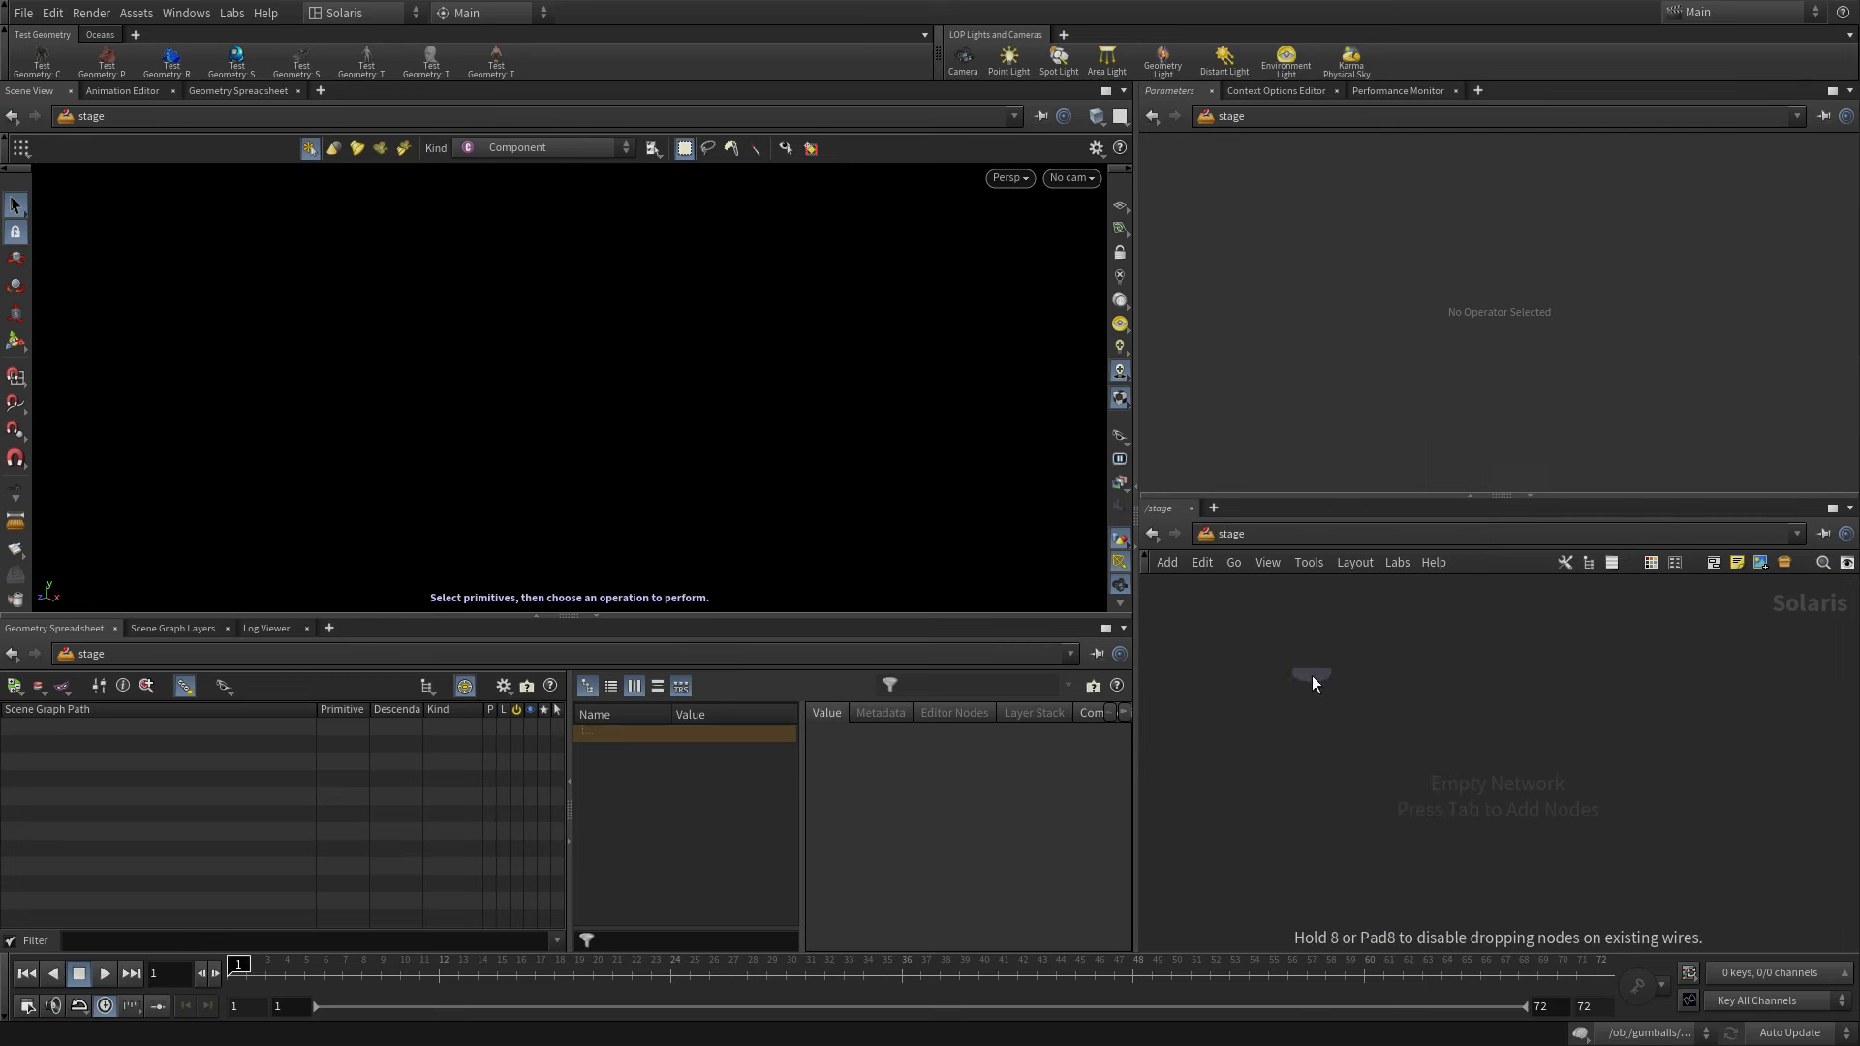
key("Return")
left_click(1435, 694)
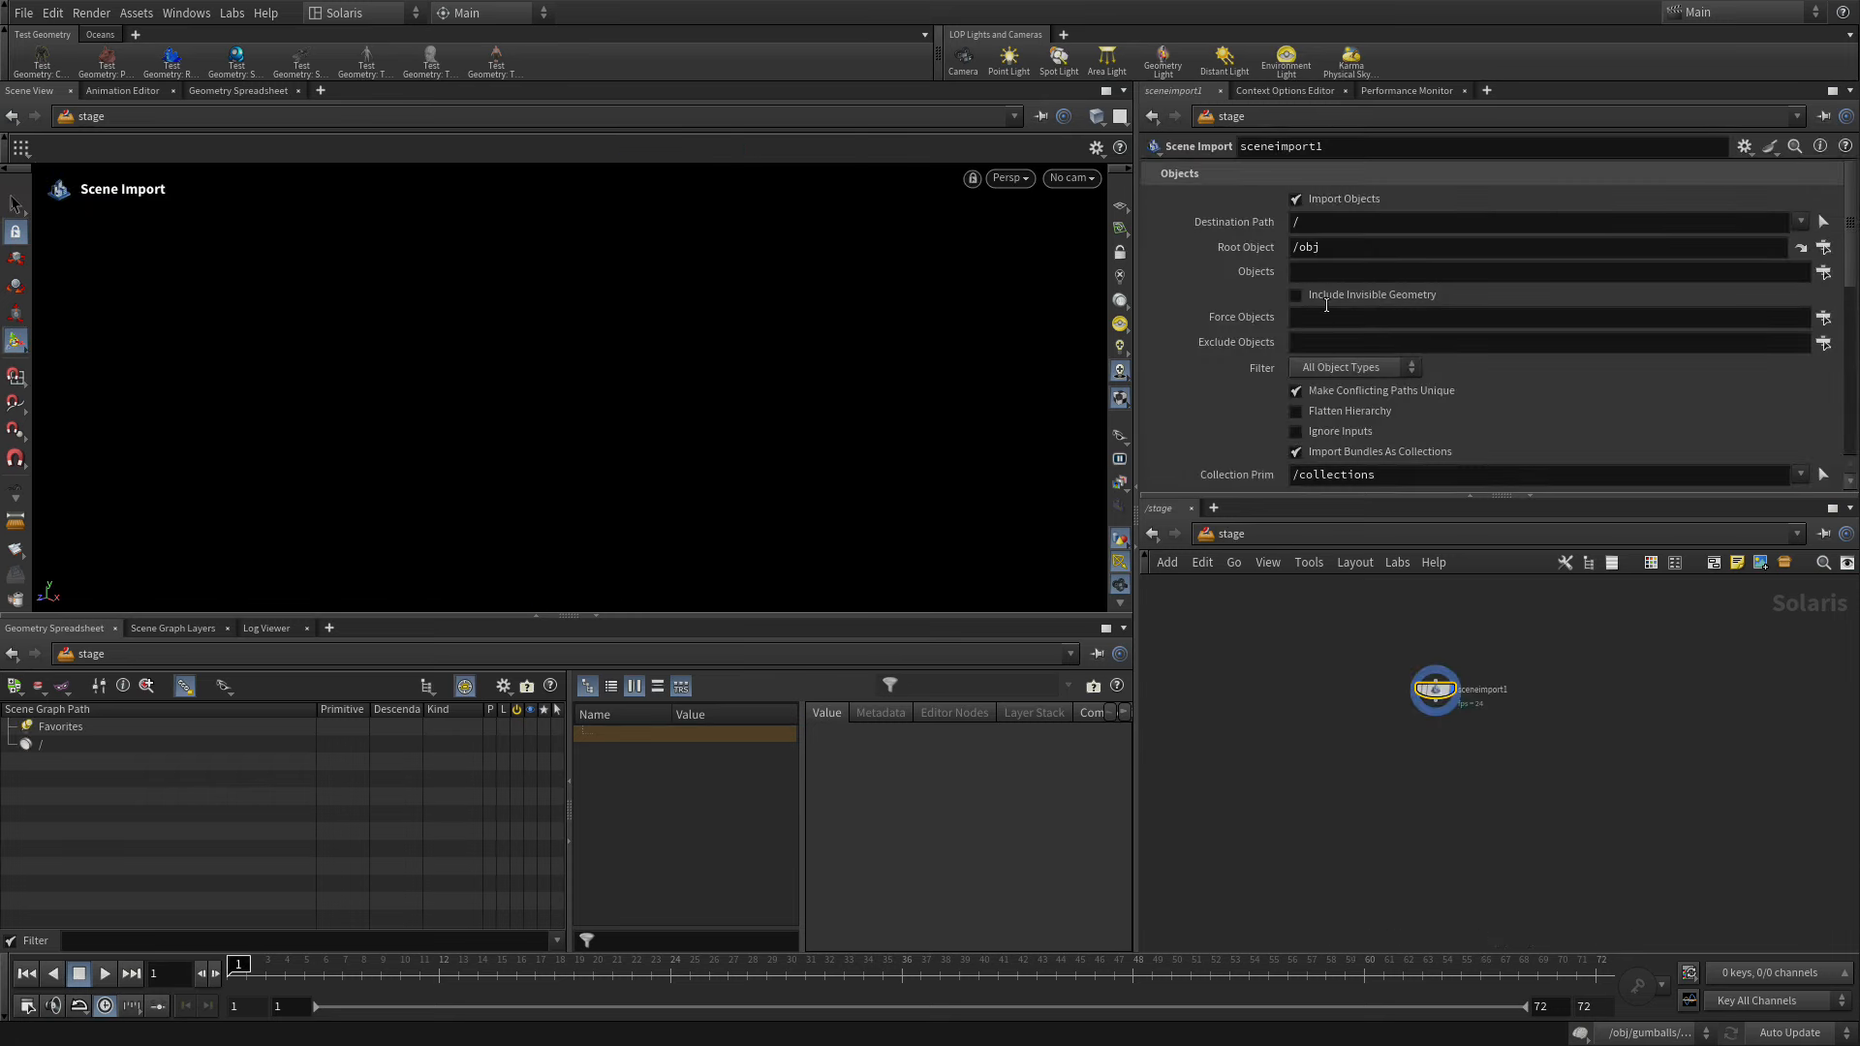
- Set the Scene Import's destination path to /geo, choose /obj/cup as its object, and expand geo in the scene graph
left_click(1290, 222)
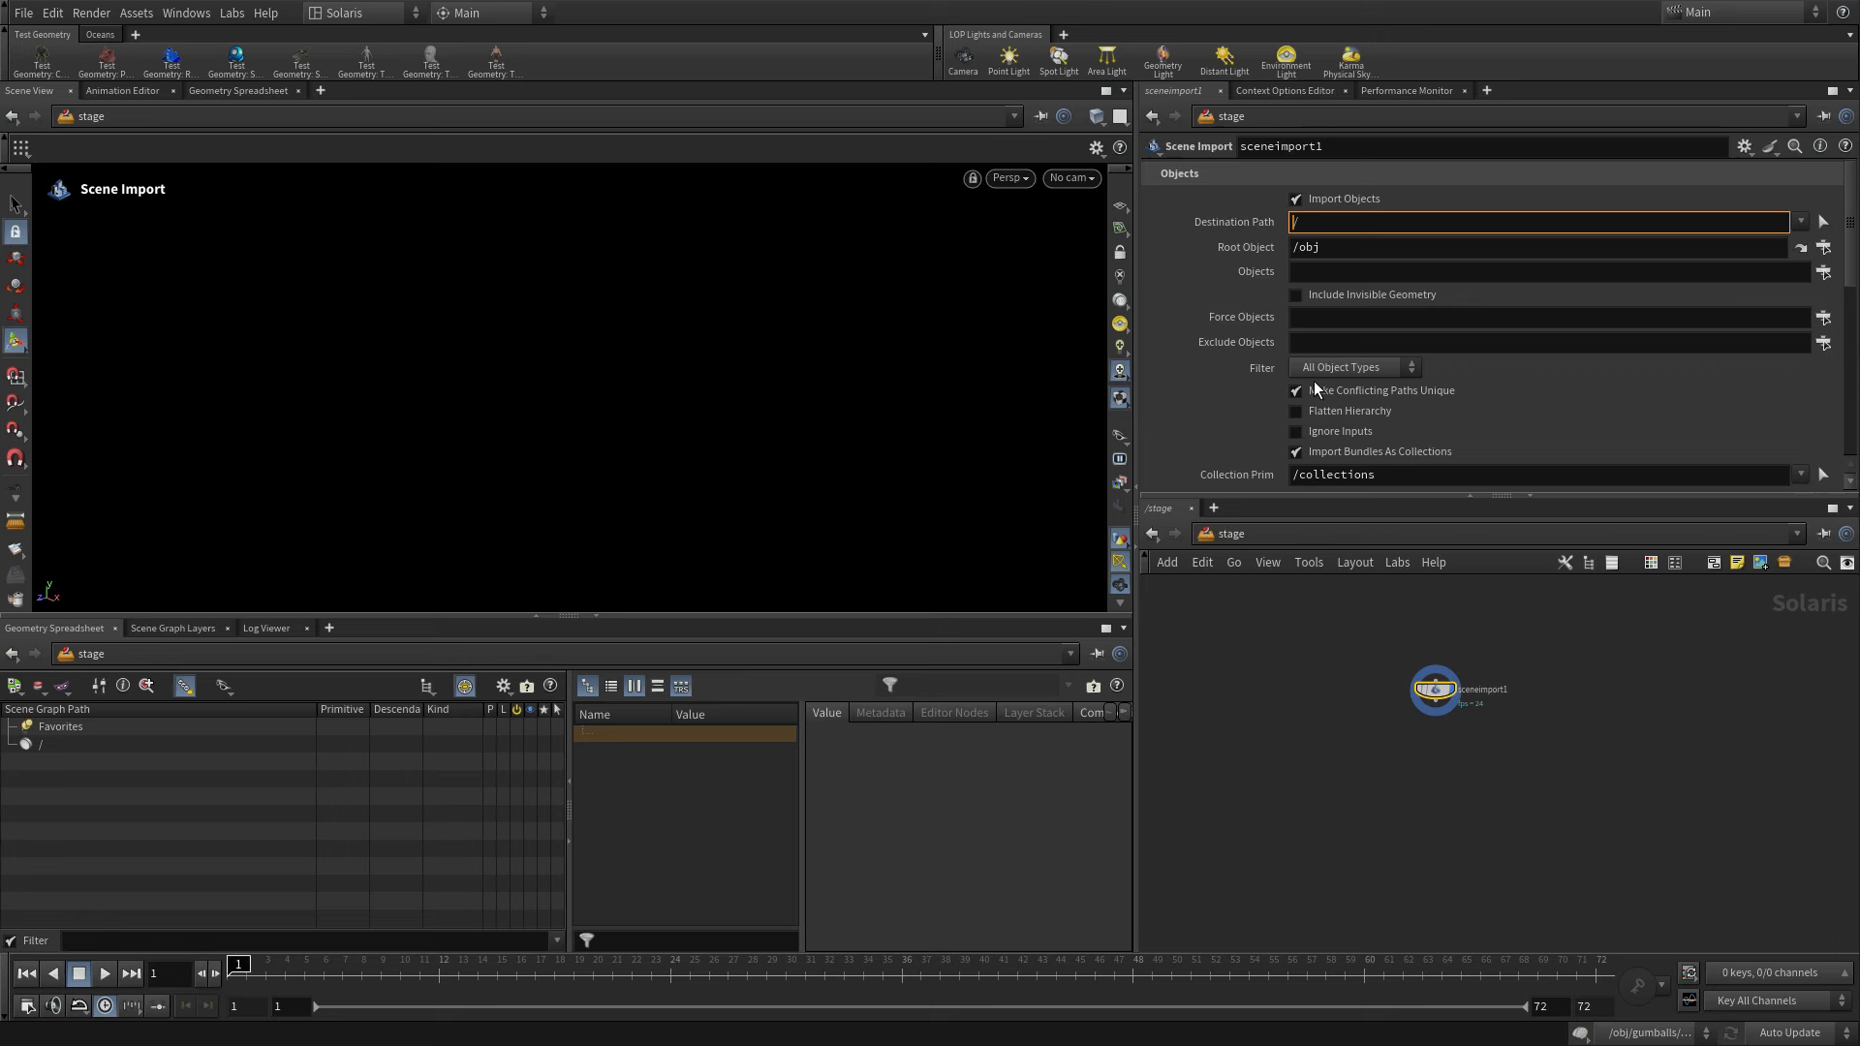
type("geo")
key("Return")
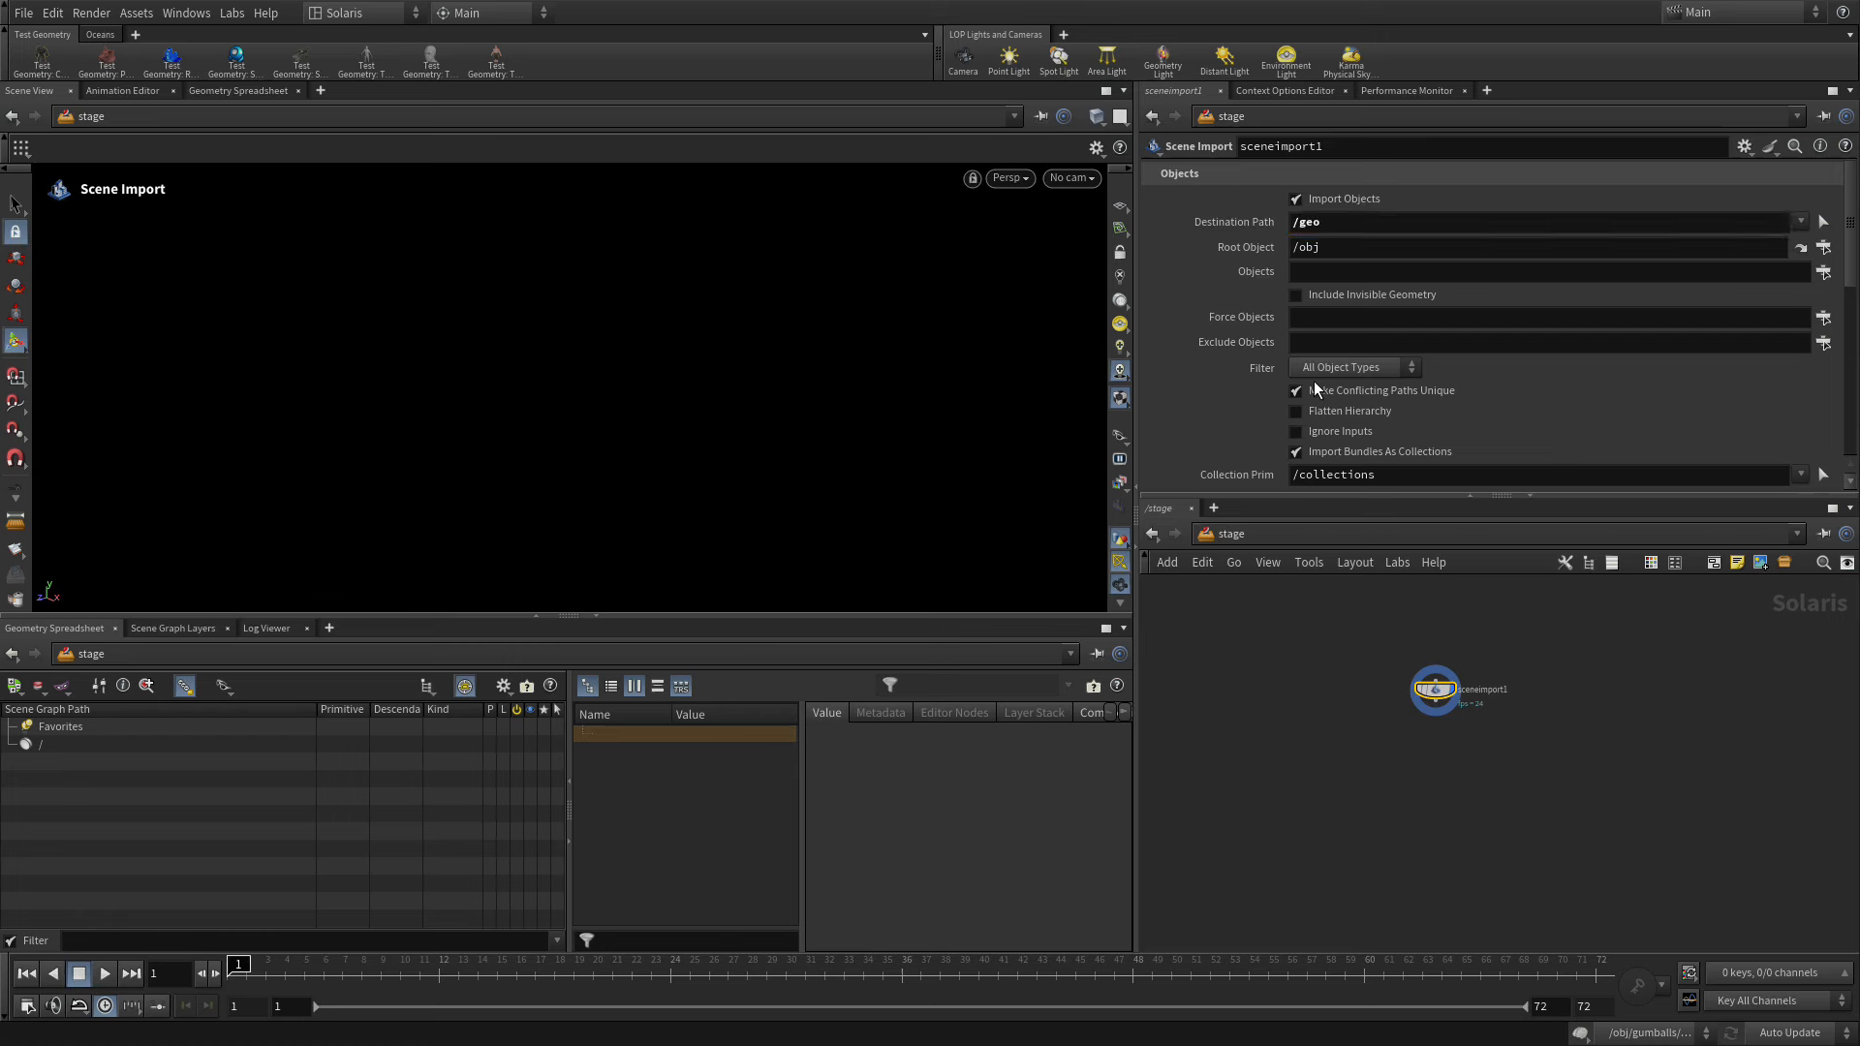
left_click(1824, 275)
left_click(1490, 277)
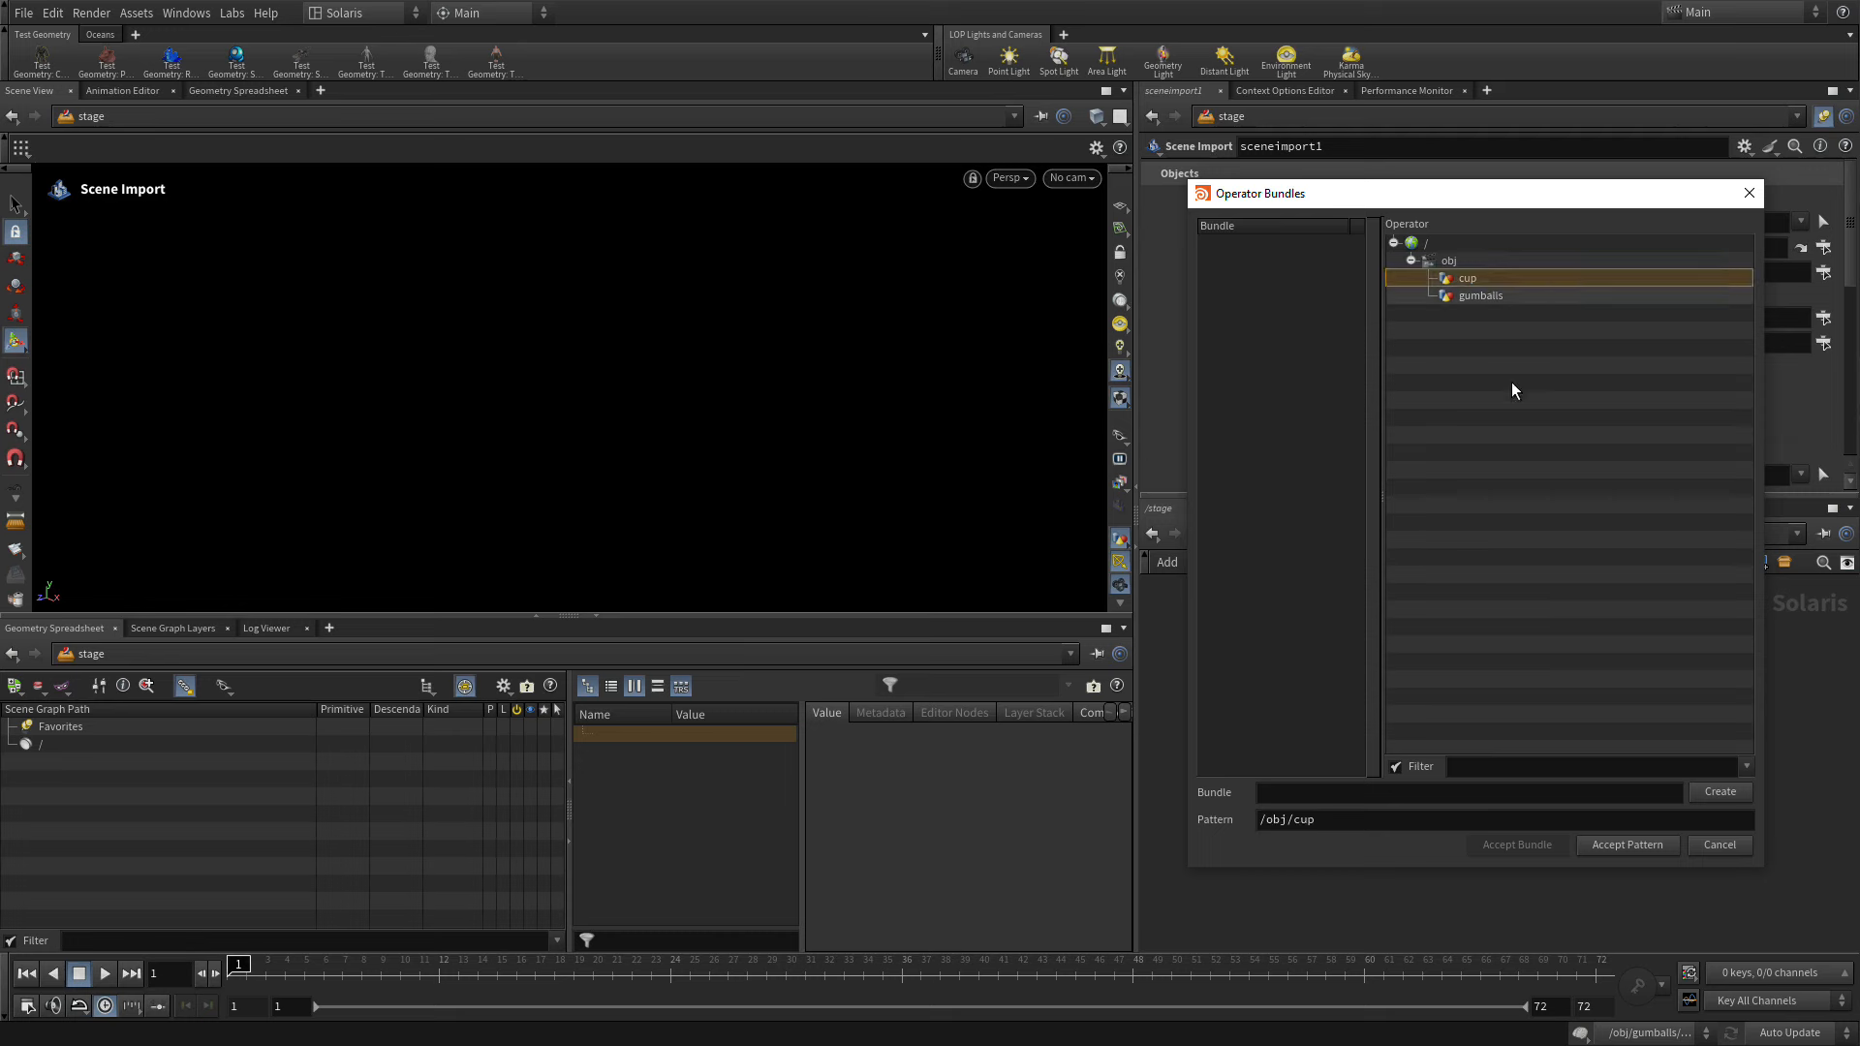
left_click(1625, 845)
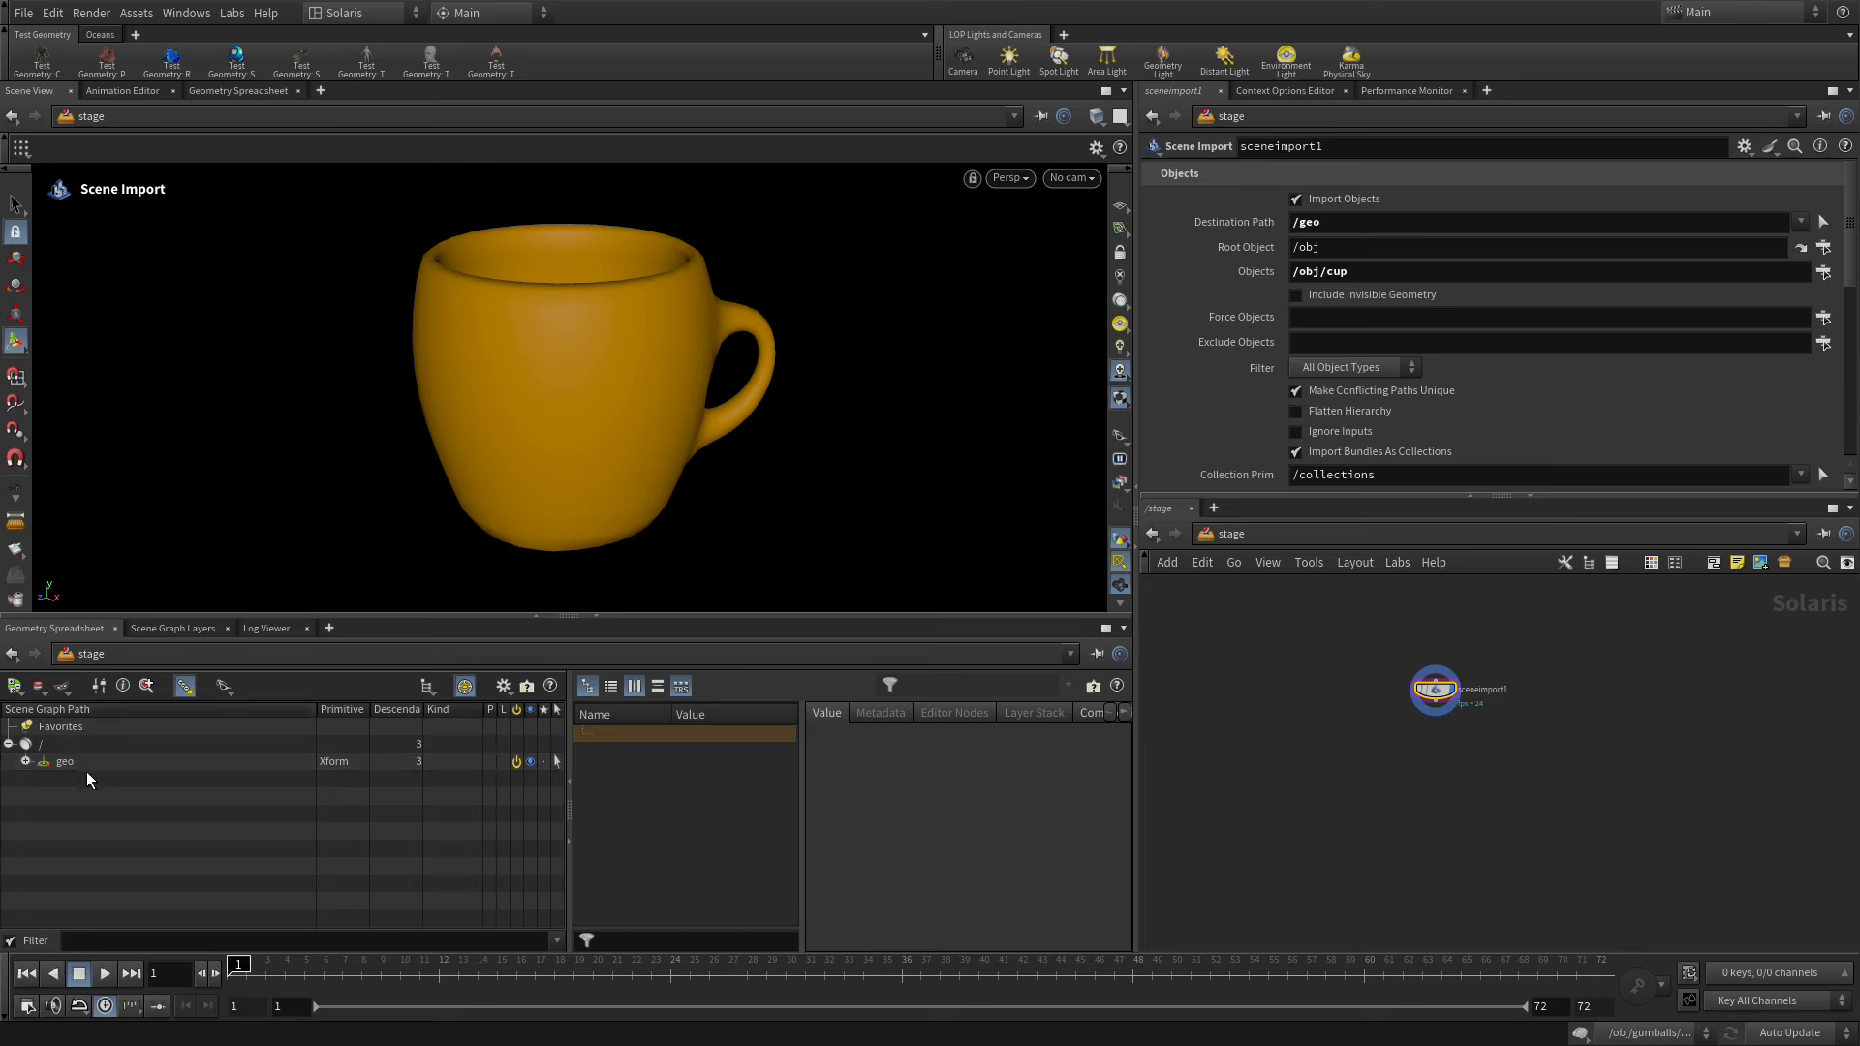
left_click(25, 761)
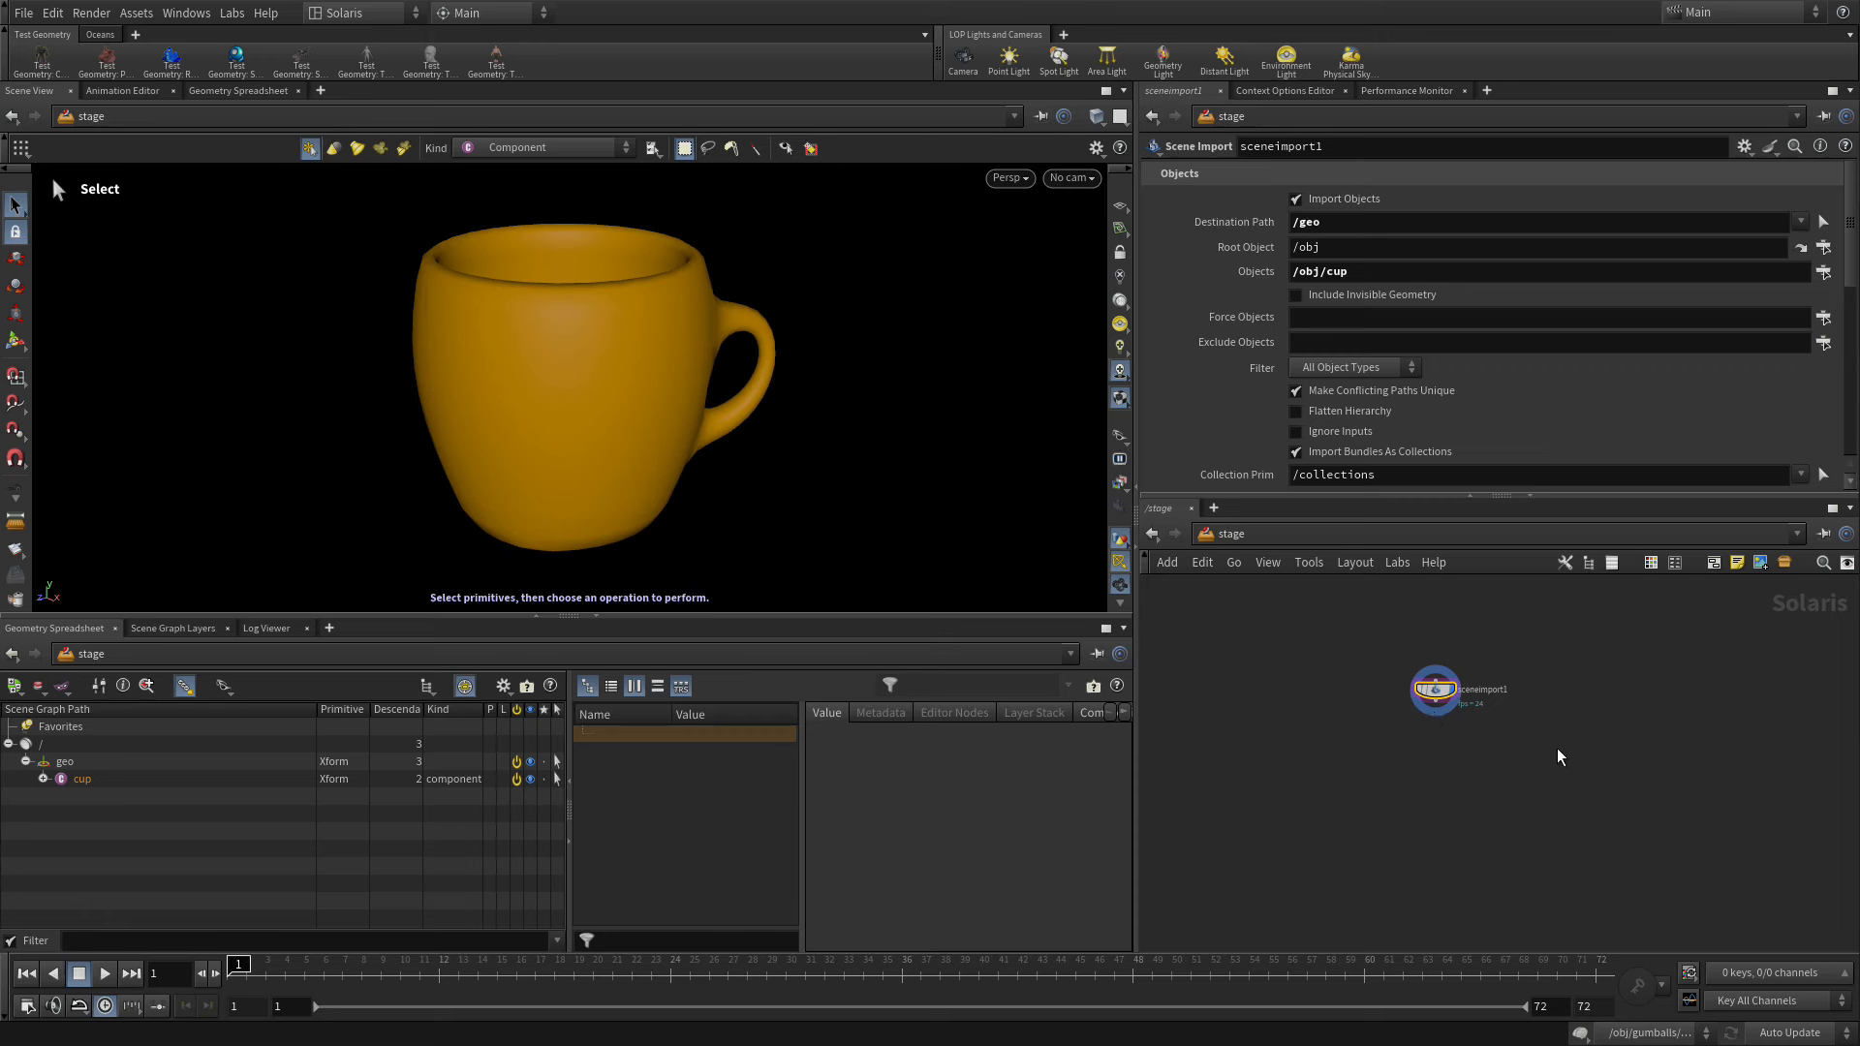
- Add a Grid node to the stage network beside the Scene Import node
right_click_drag(1539, 740, 1539, 686, "alt")
middle_click_drag(1539, 686, 1535, 757)
key("Tab")
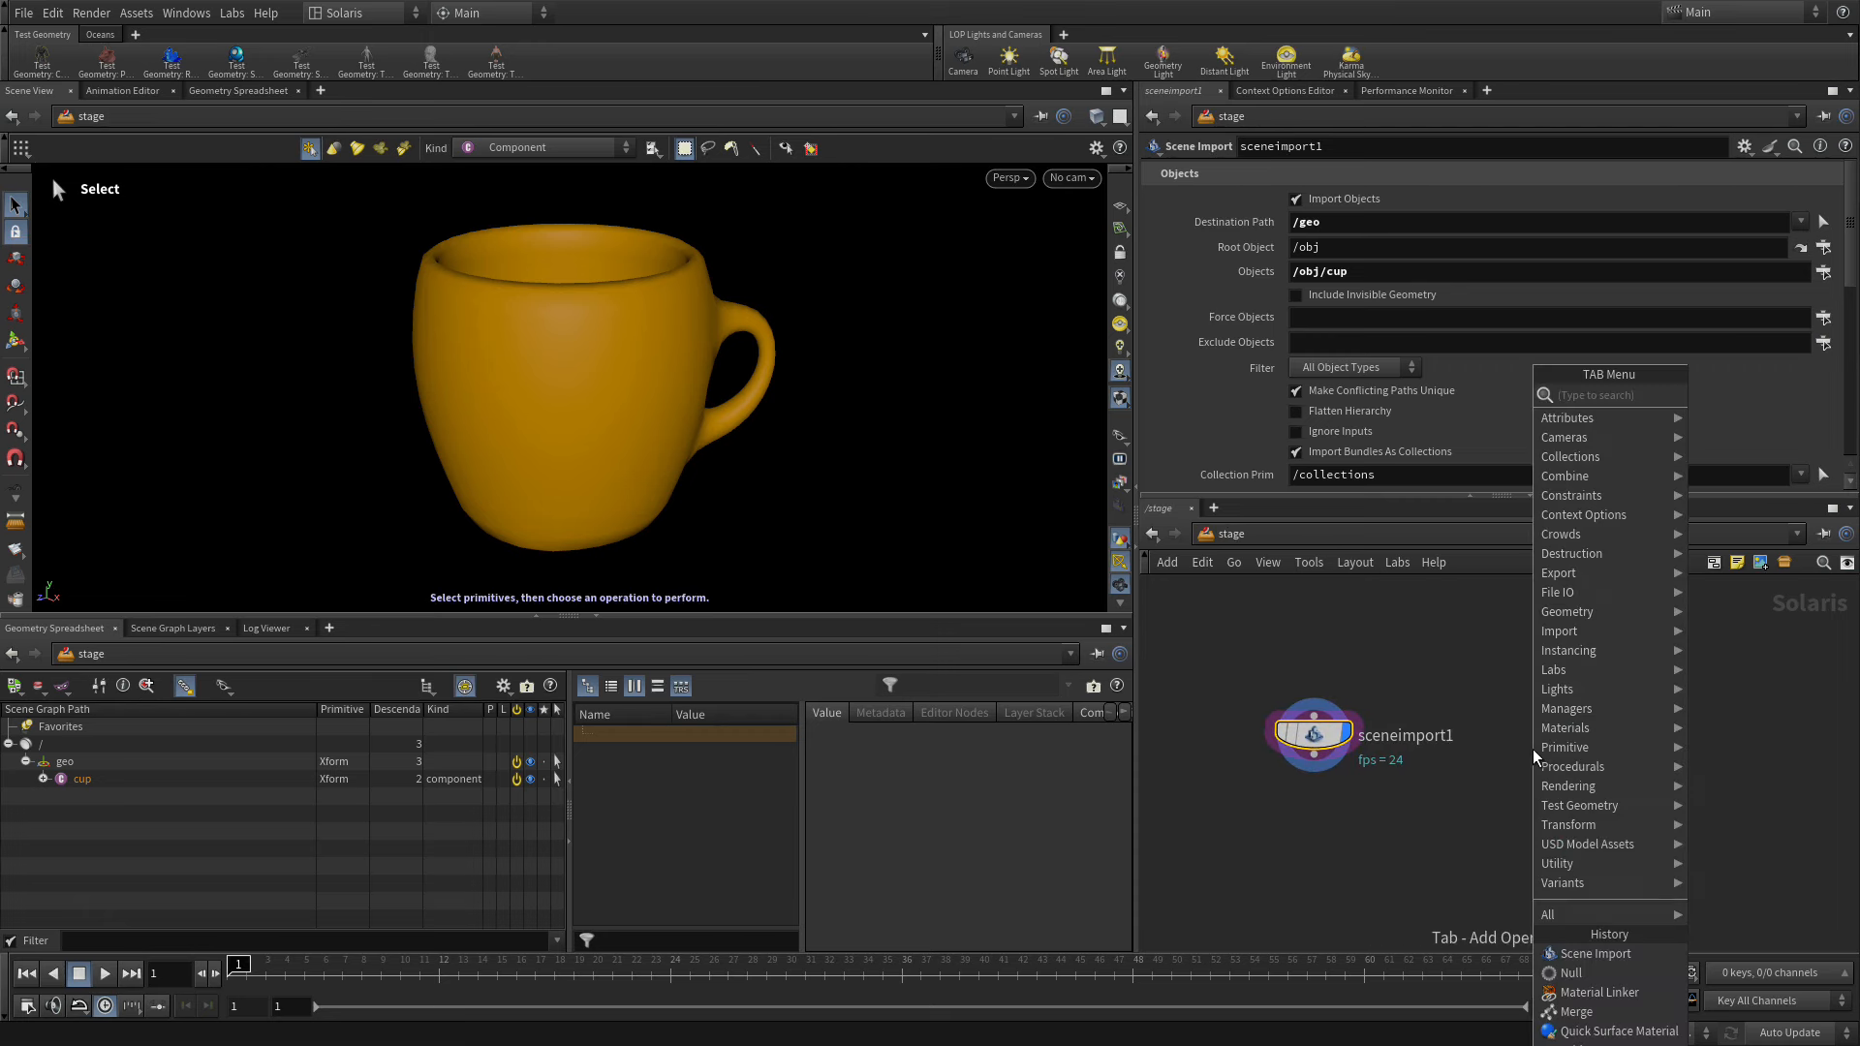
type("grid")
key("Return")
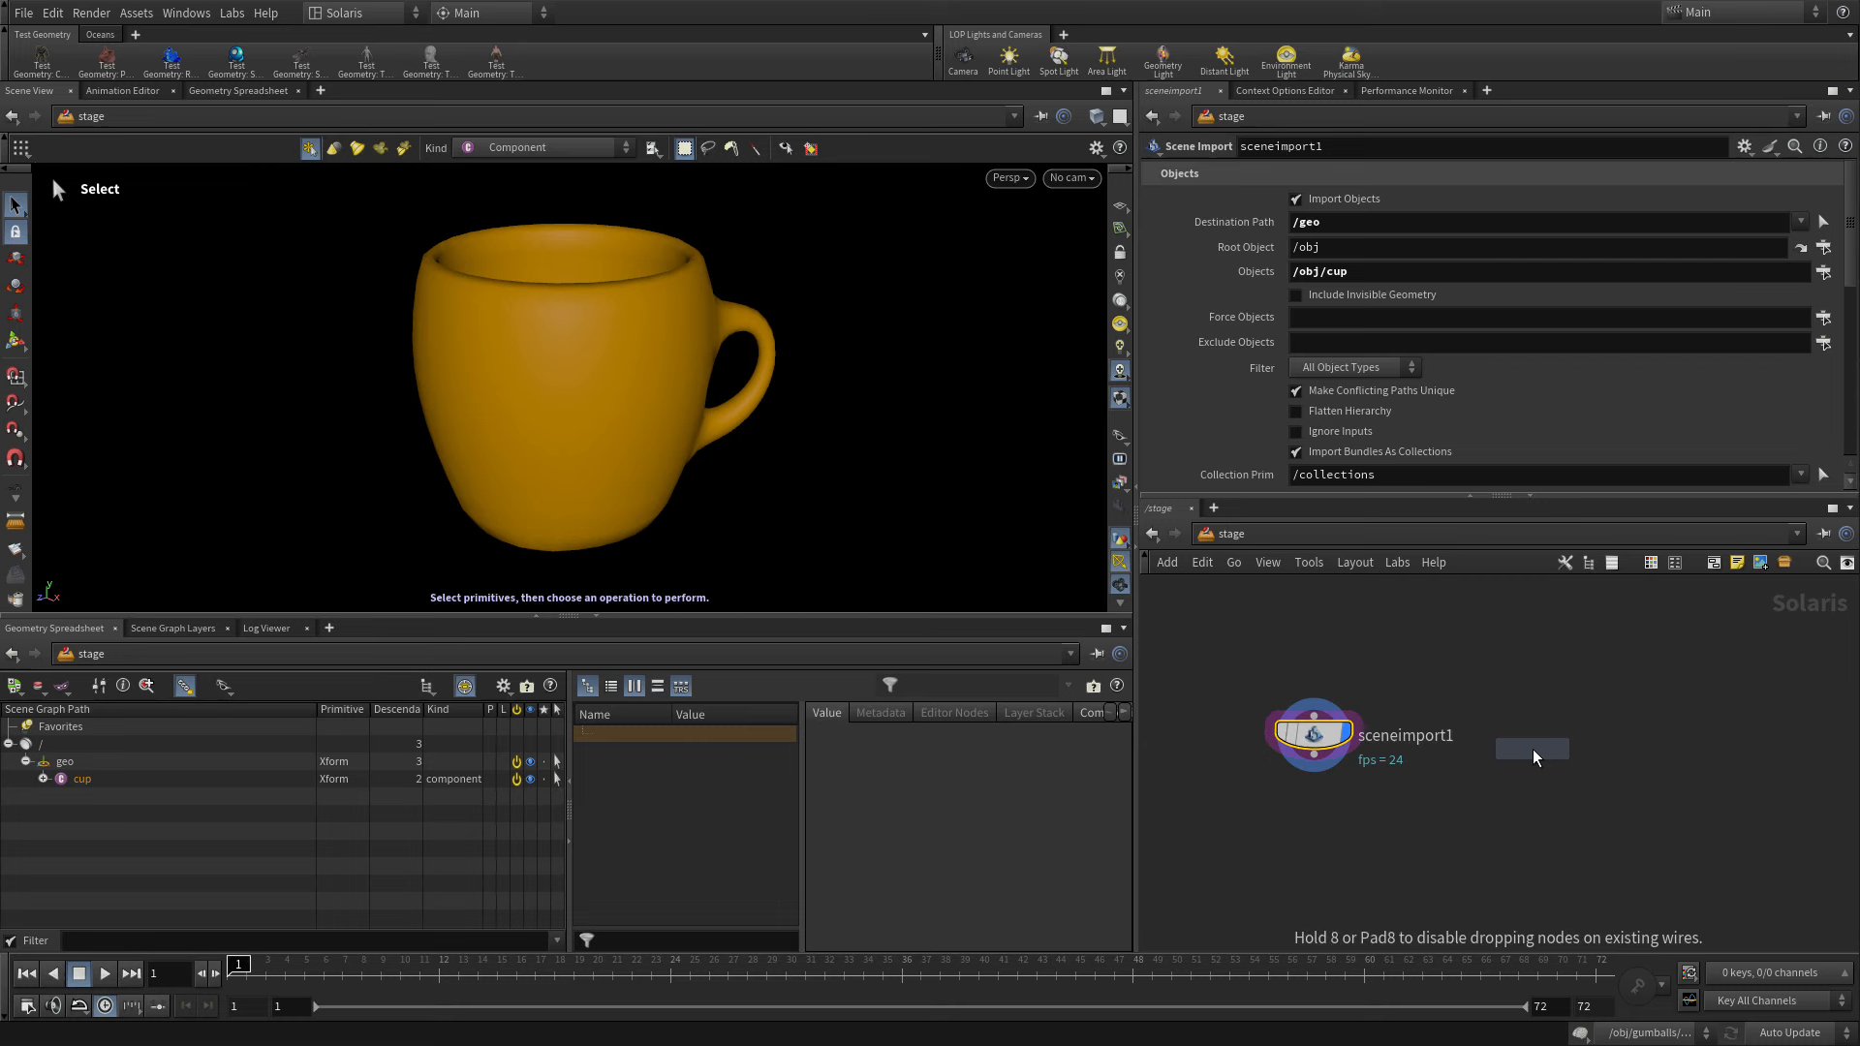
left_click(1533, 757)
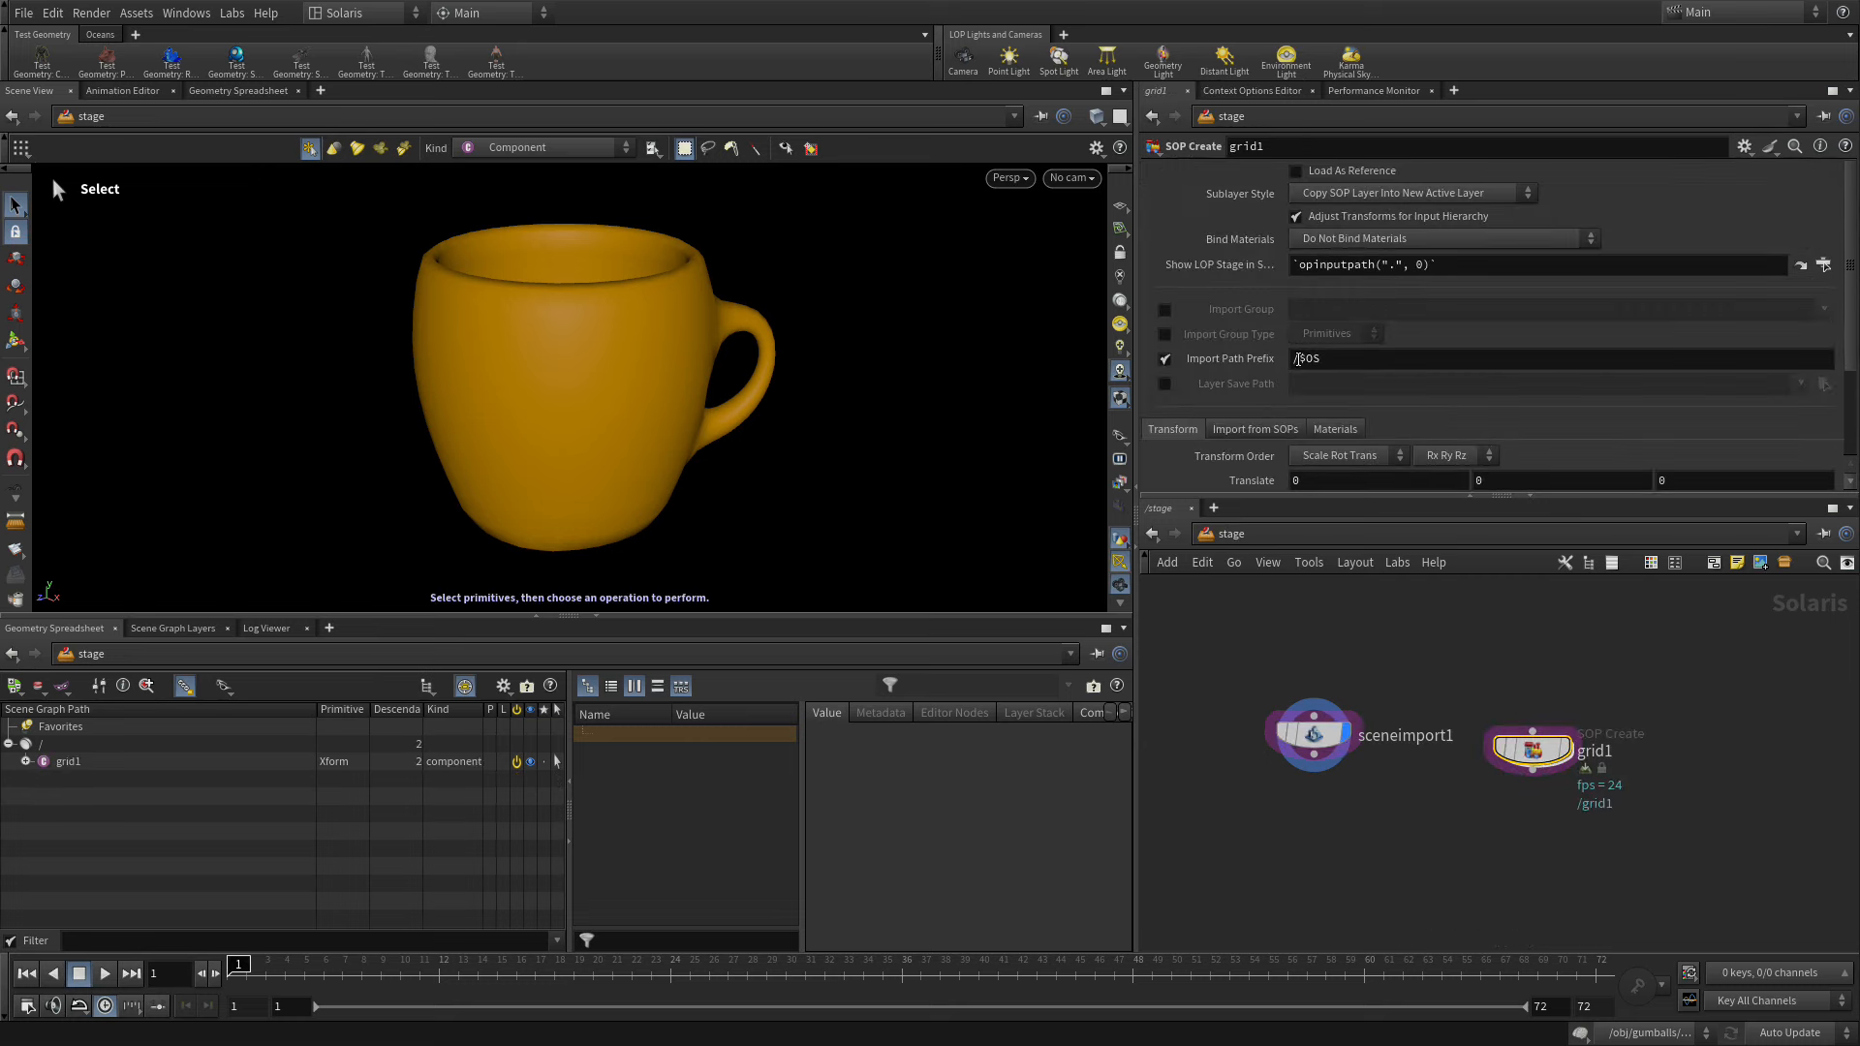
- Set the grid node's import path prefix to /geo/$OS
left_click(1300, 358)
type("geo")
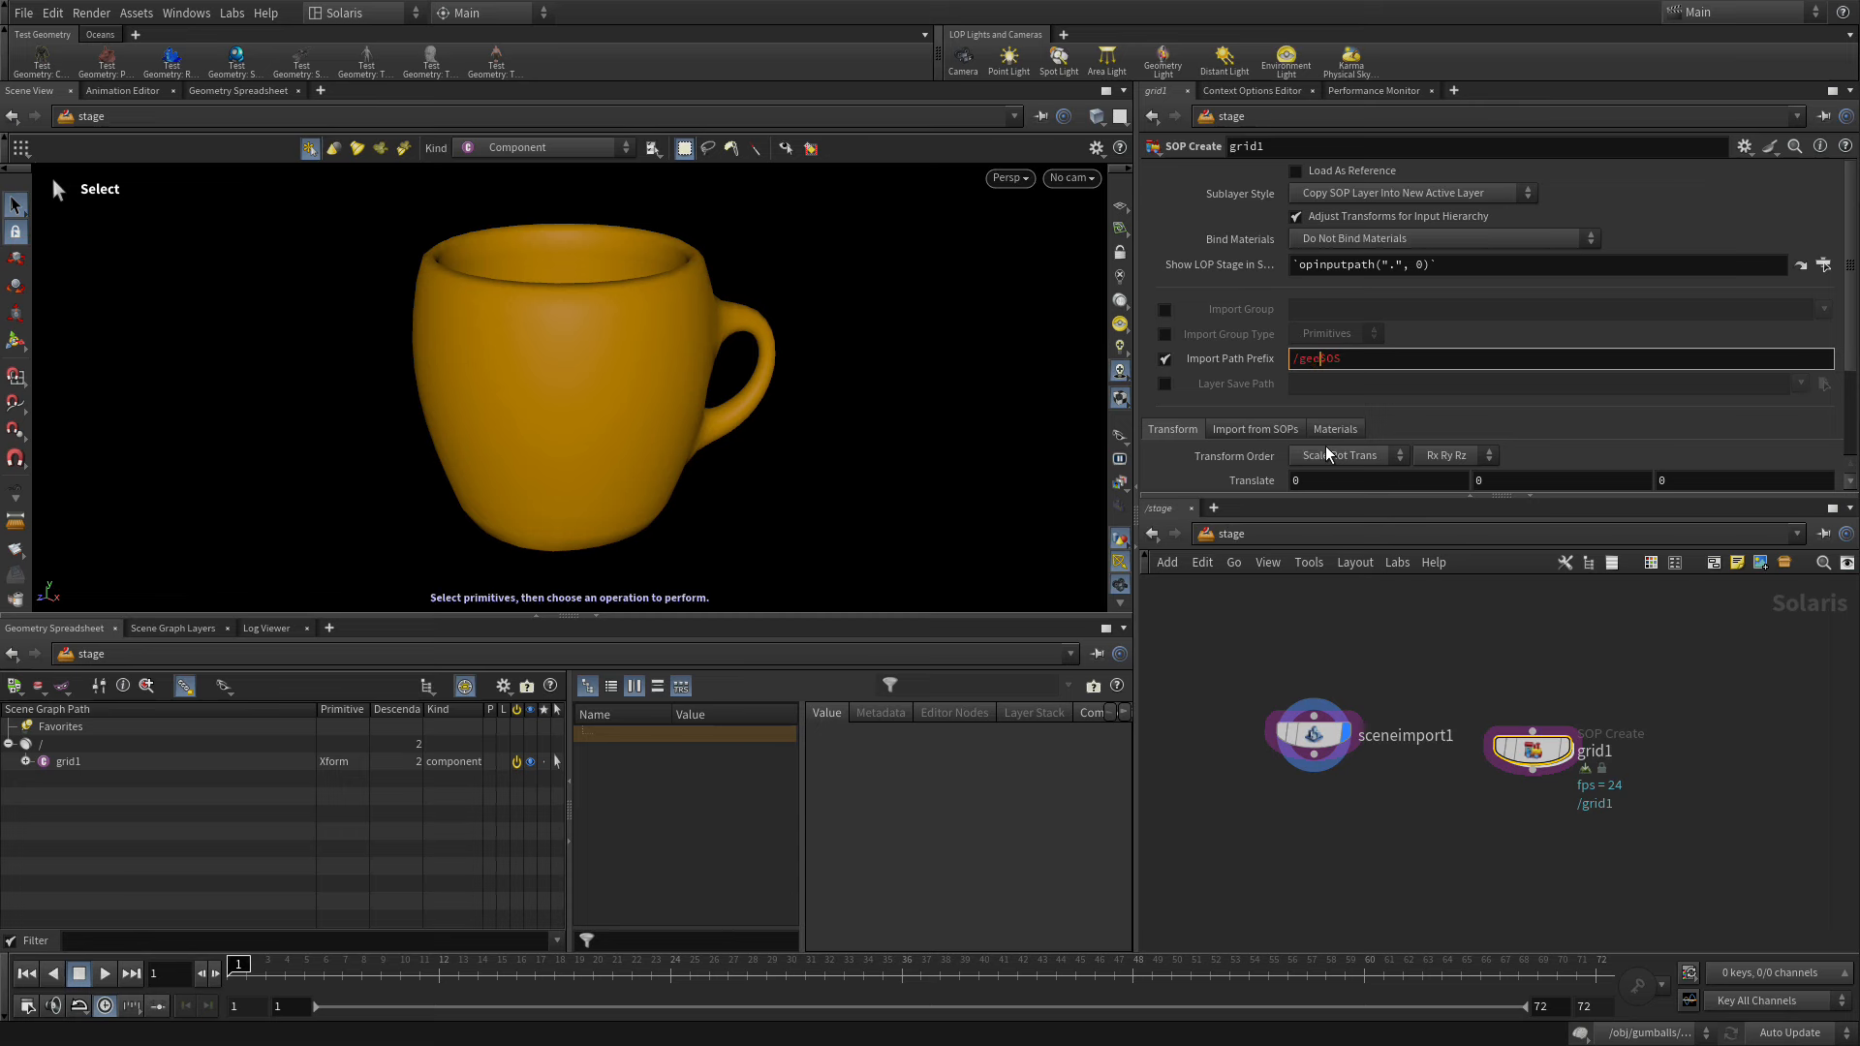
type("/")
key("Return")
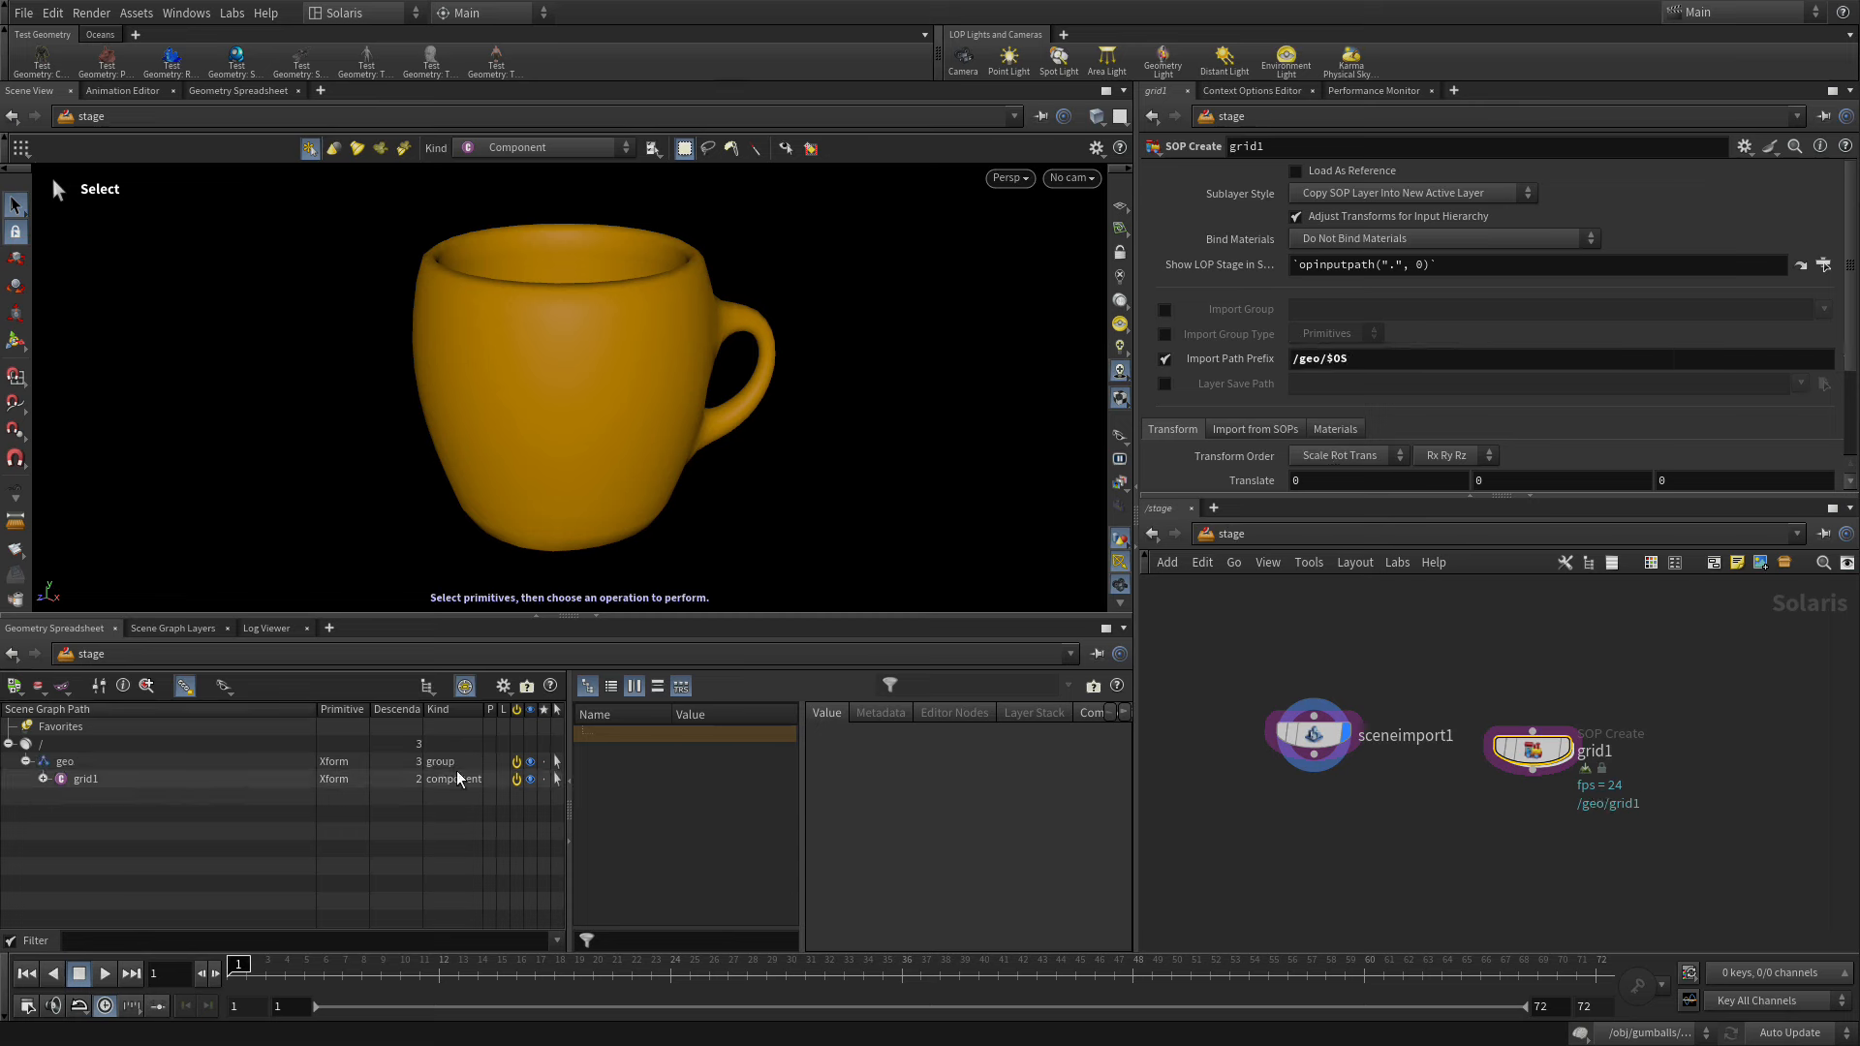
- Rename the grid node to ground and make it the displayed node
double_click(1593, 751)
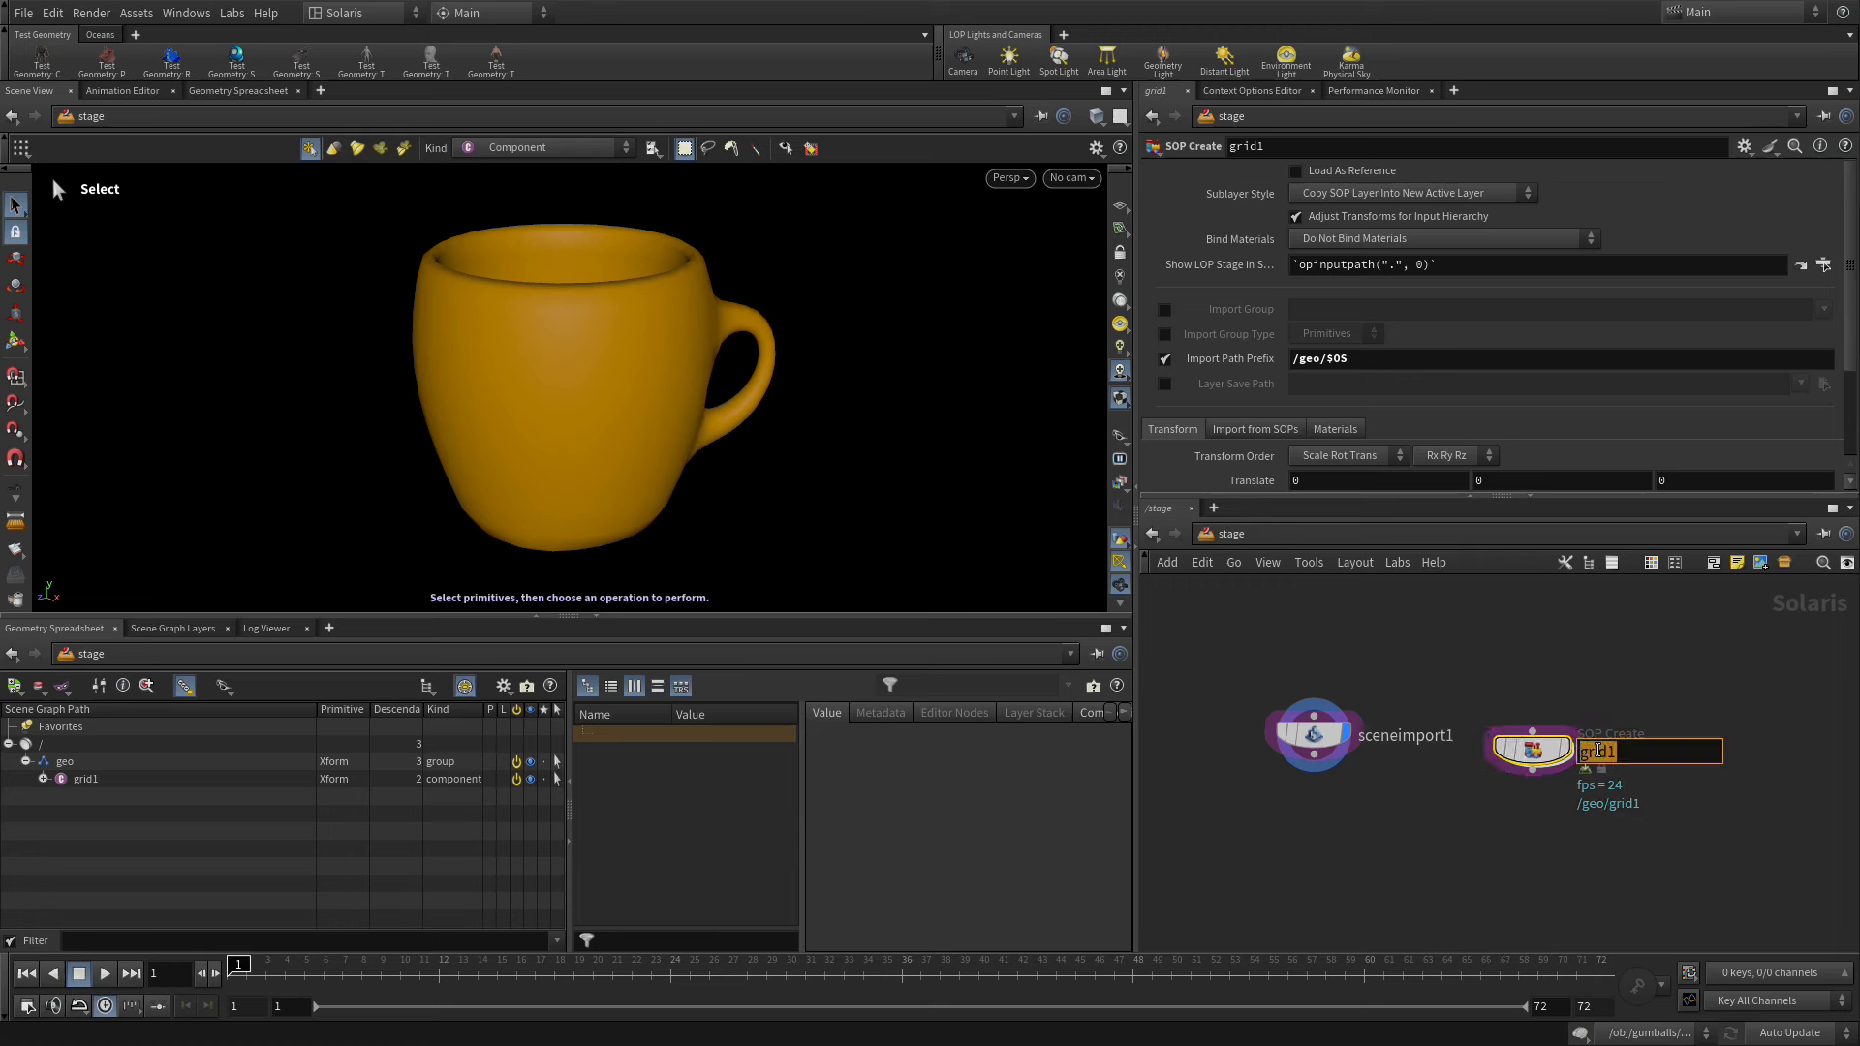
type("ground")
key("Return")
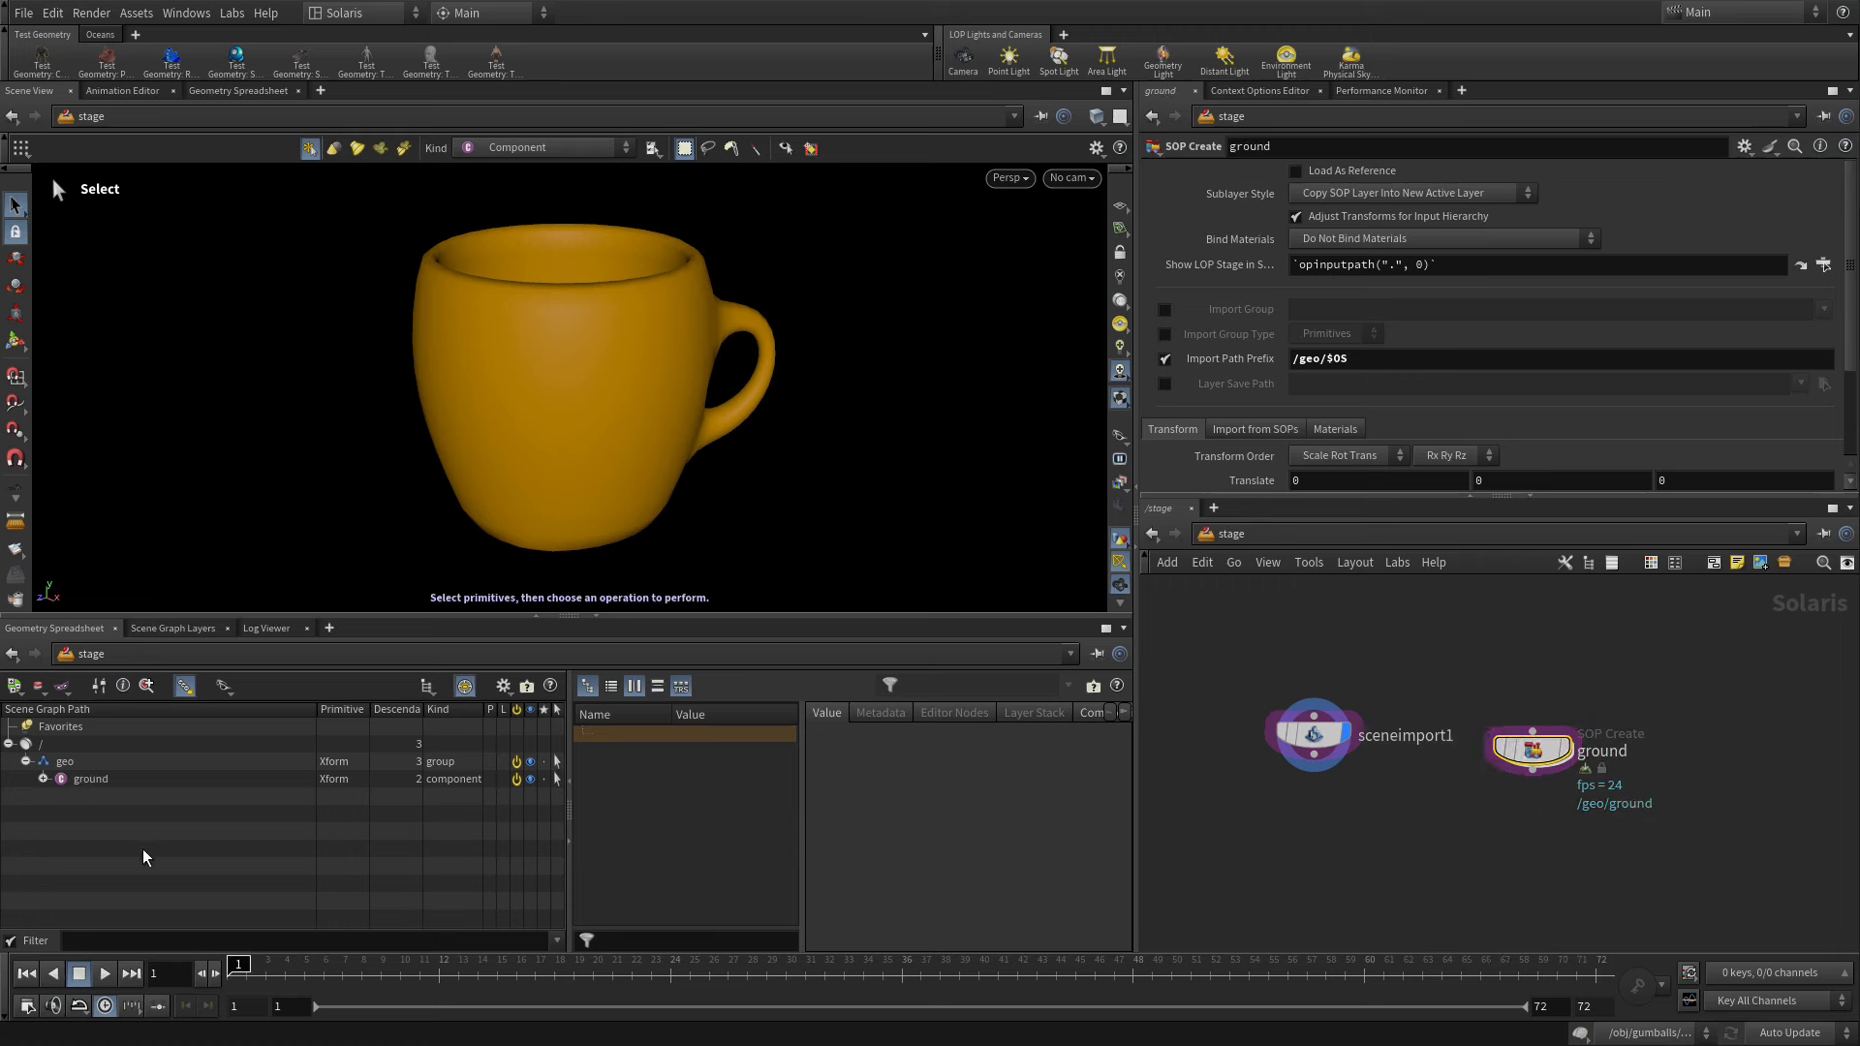
mouse_move(1531, 751)
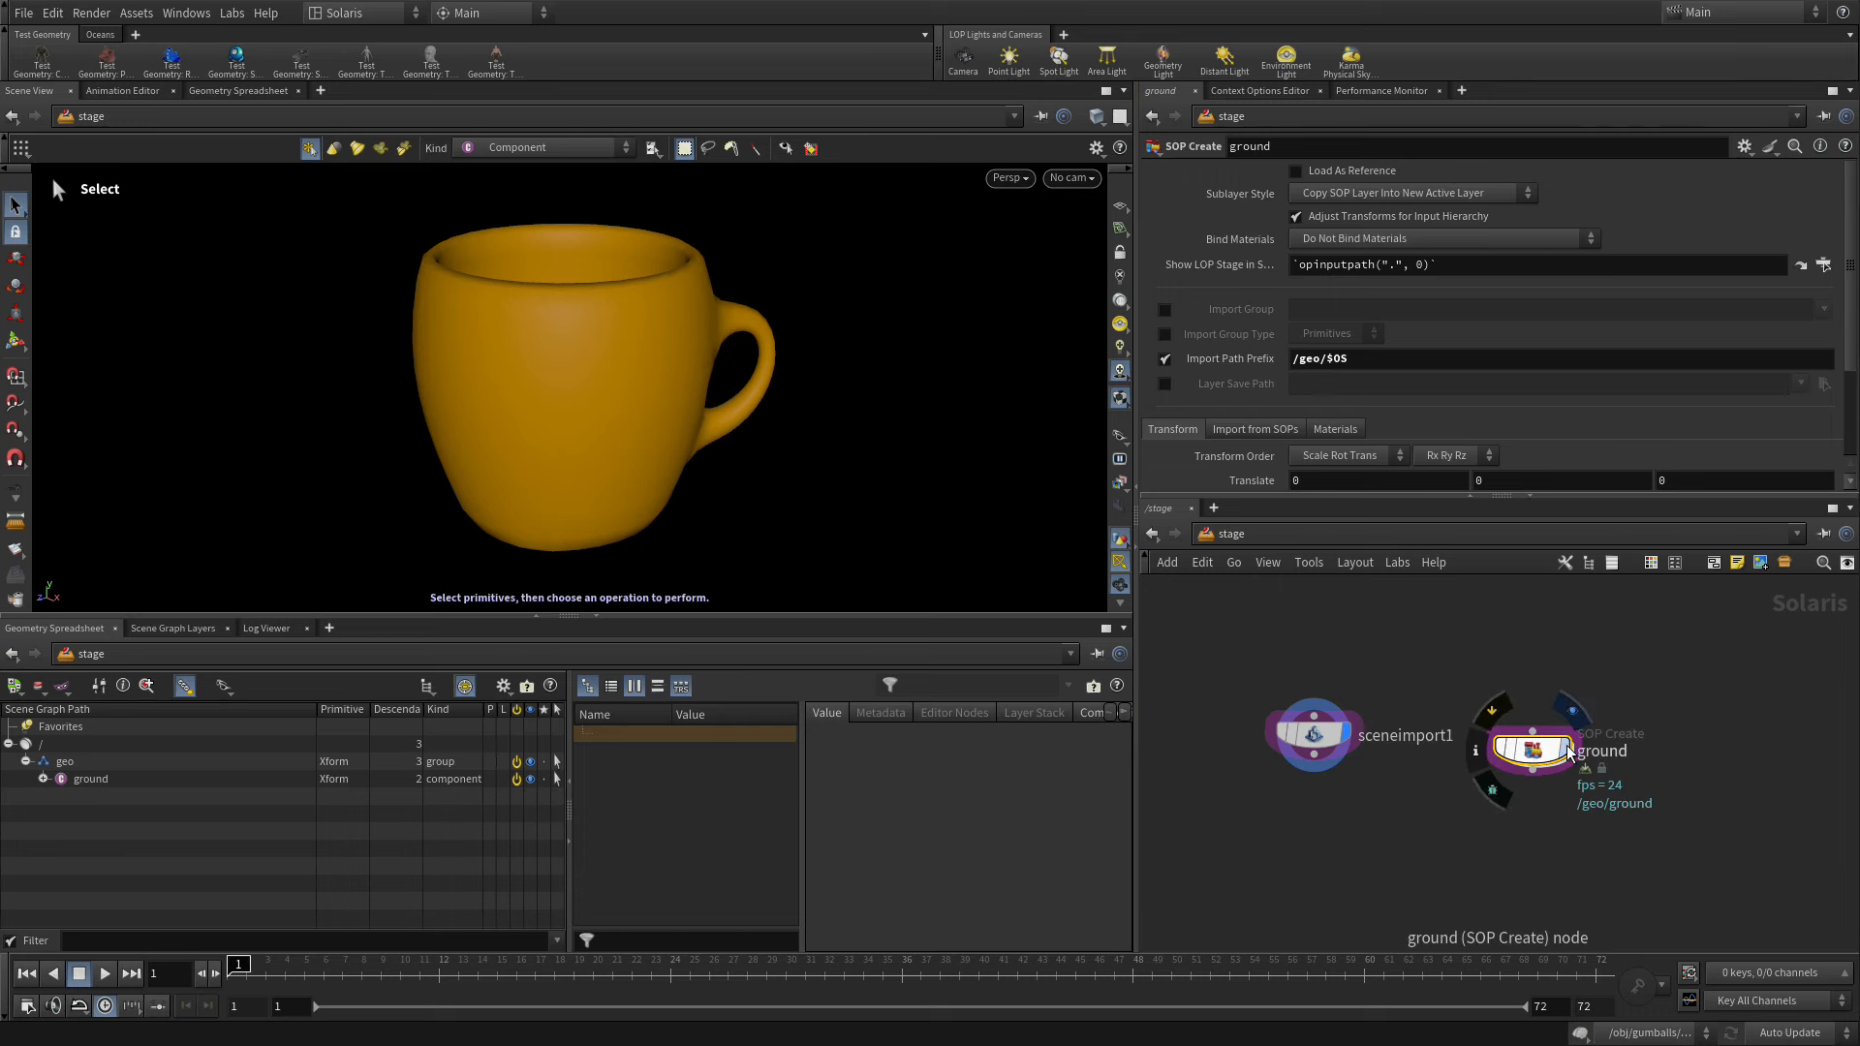
left_click(1567, 752)
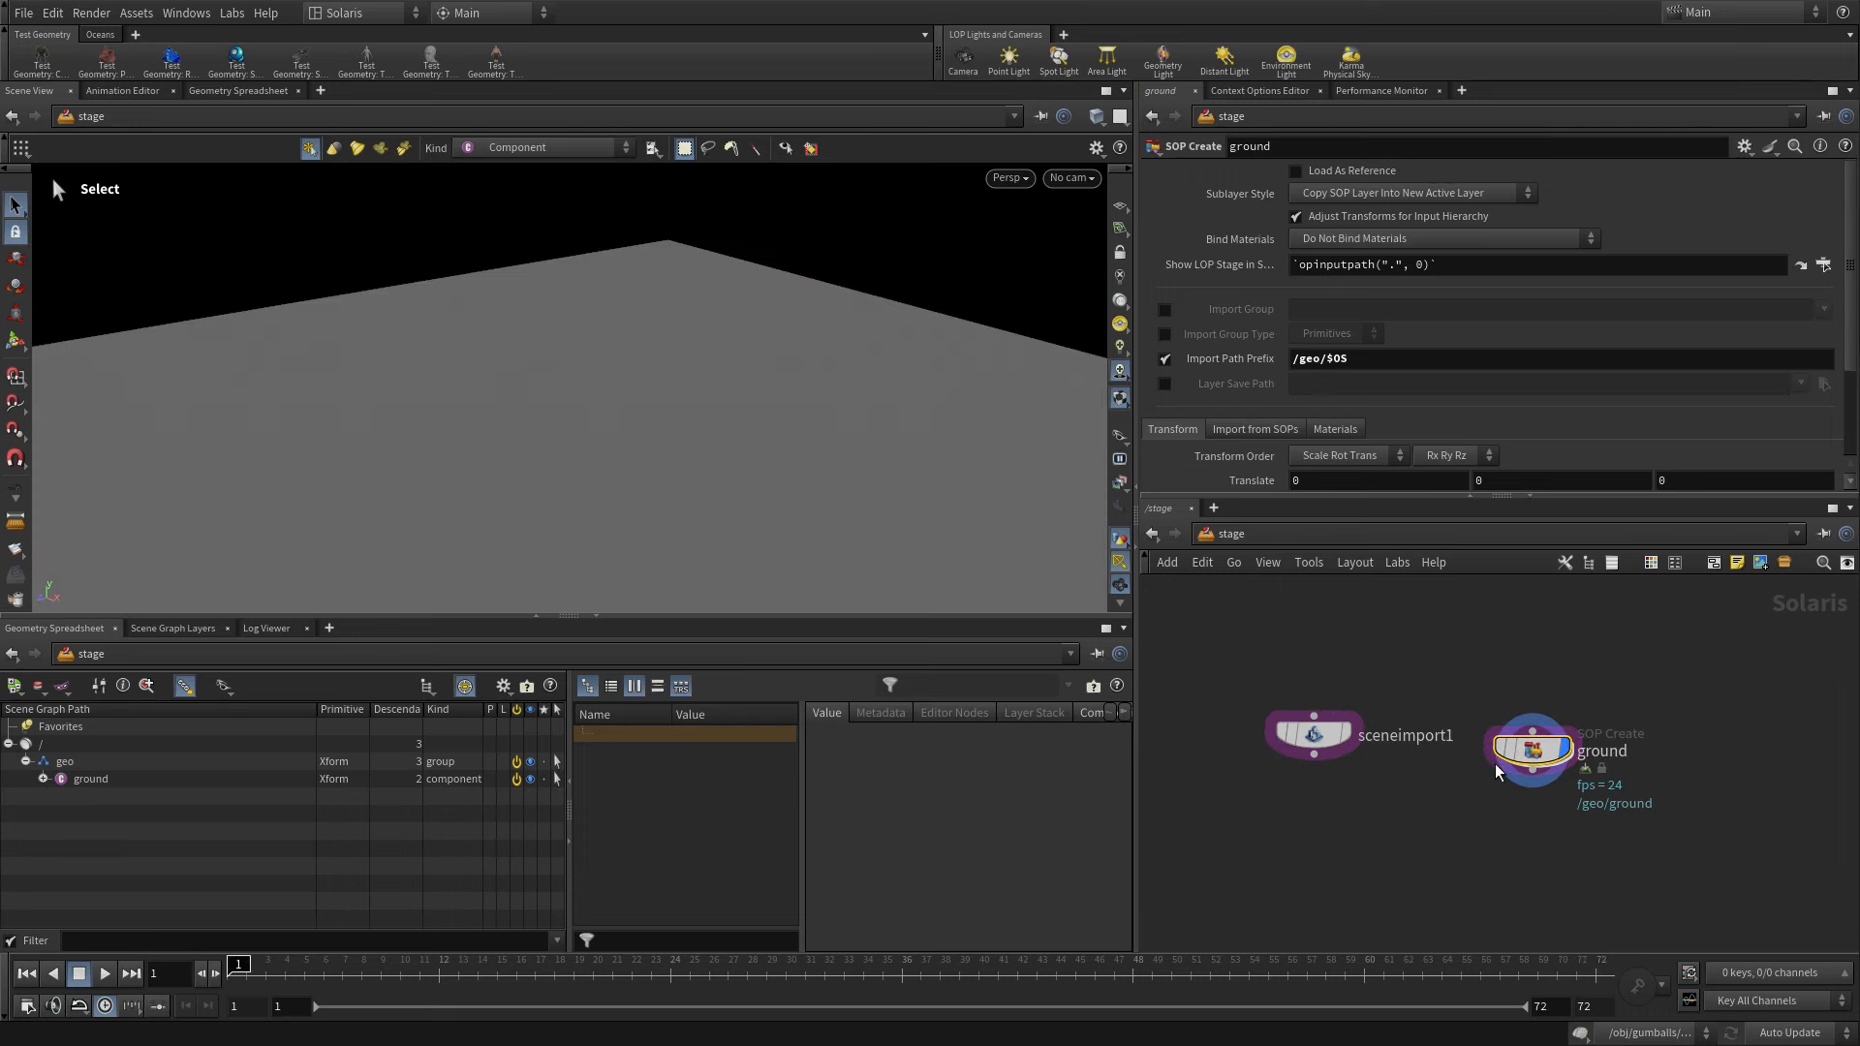
- Inside the ground node, set the grid's size to 100 by 100
double_click(1531, 752)
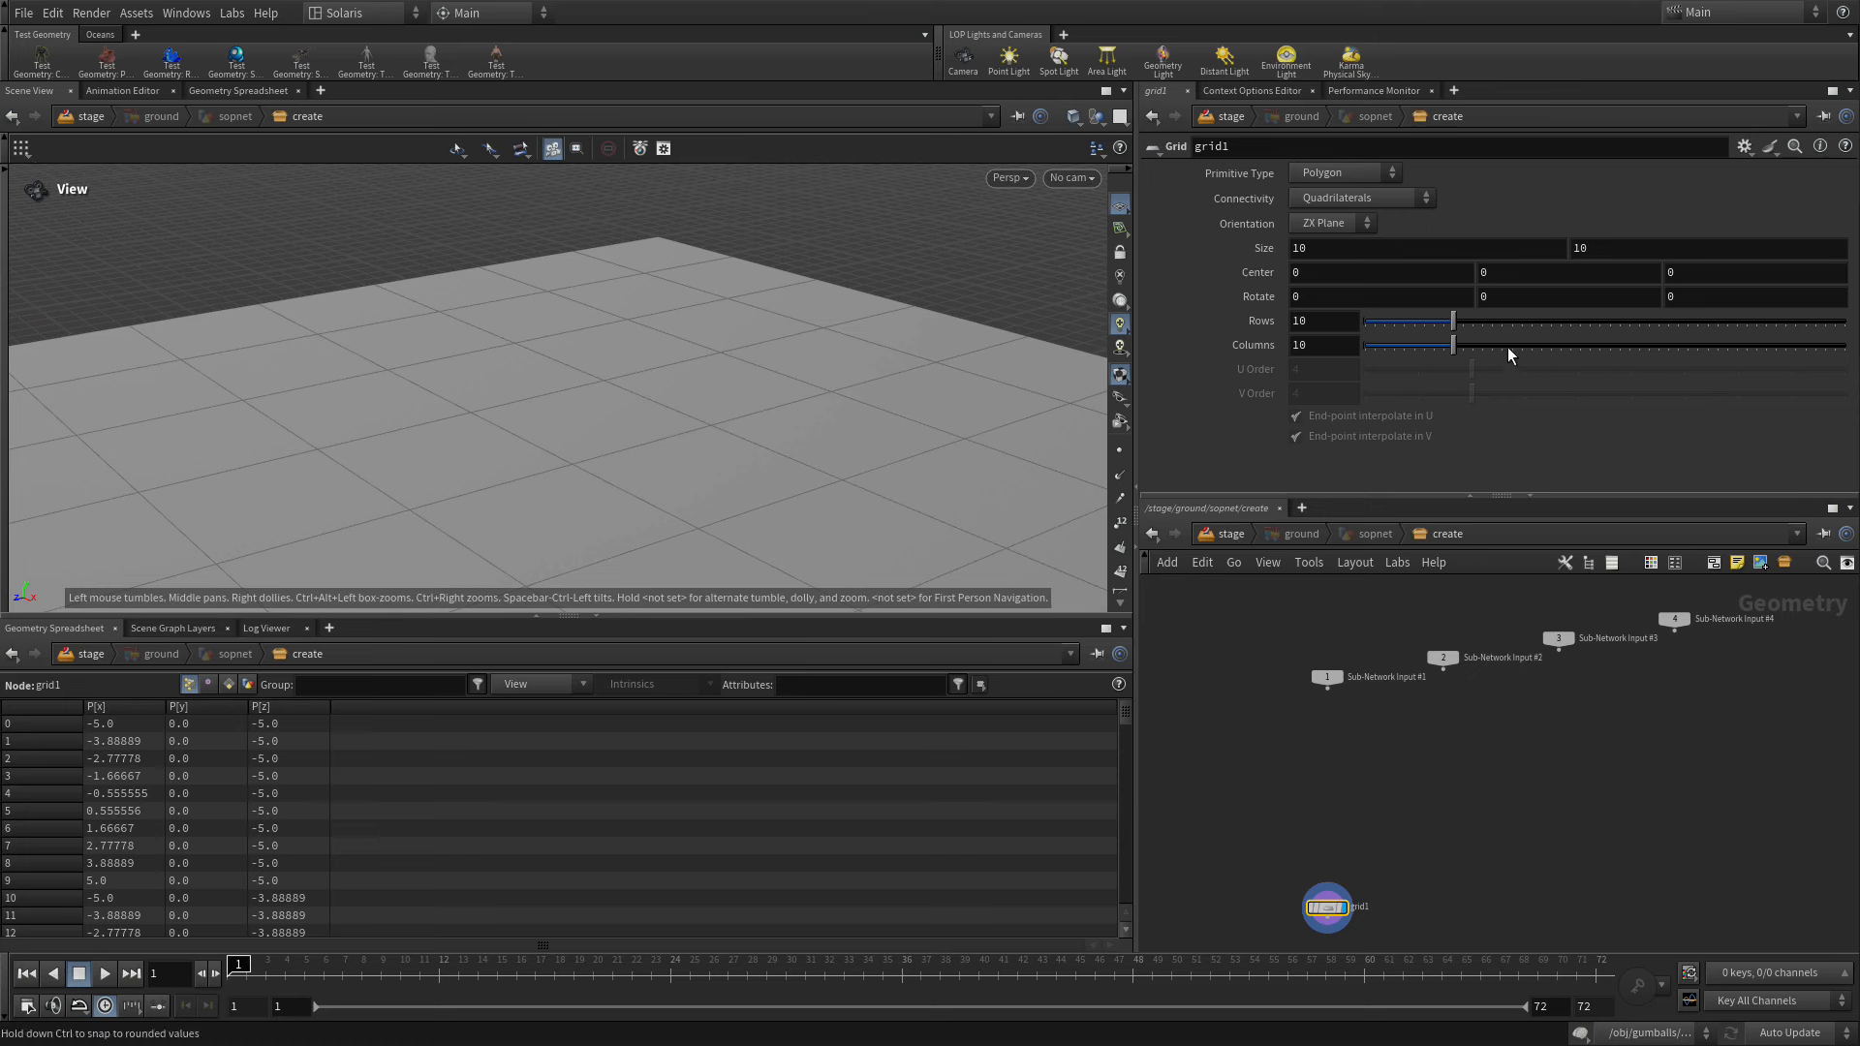
left_click(1371, 249)
type("0")
key("Tab")
type("100")
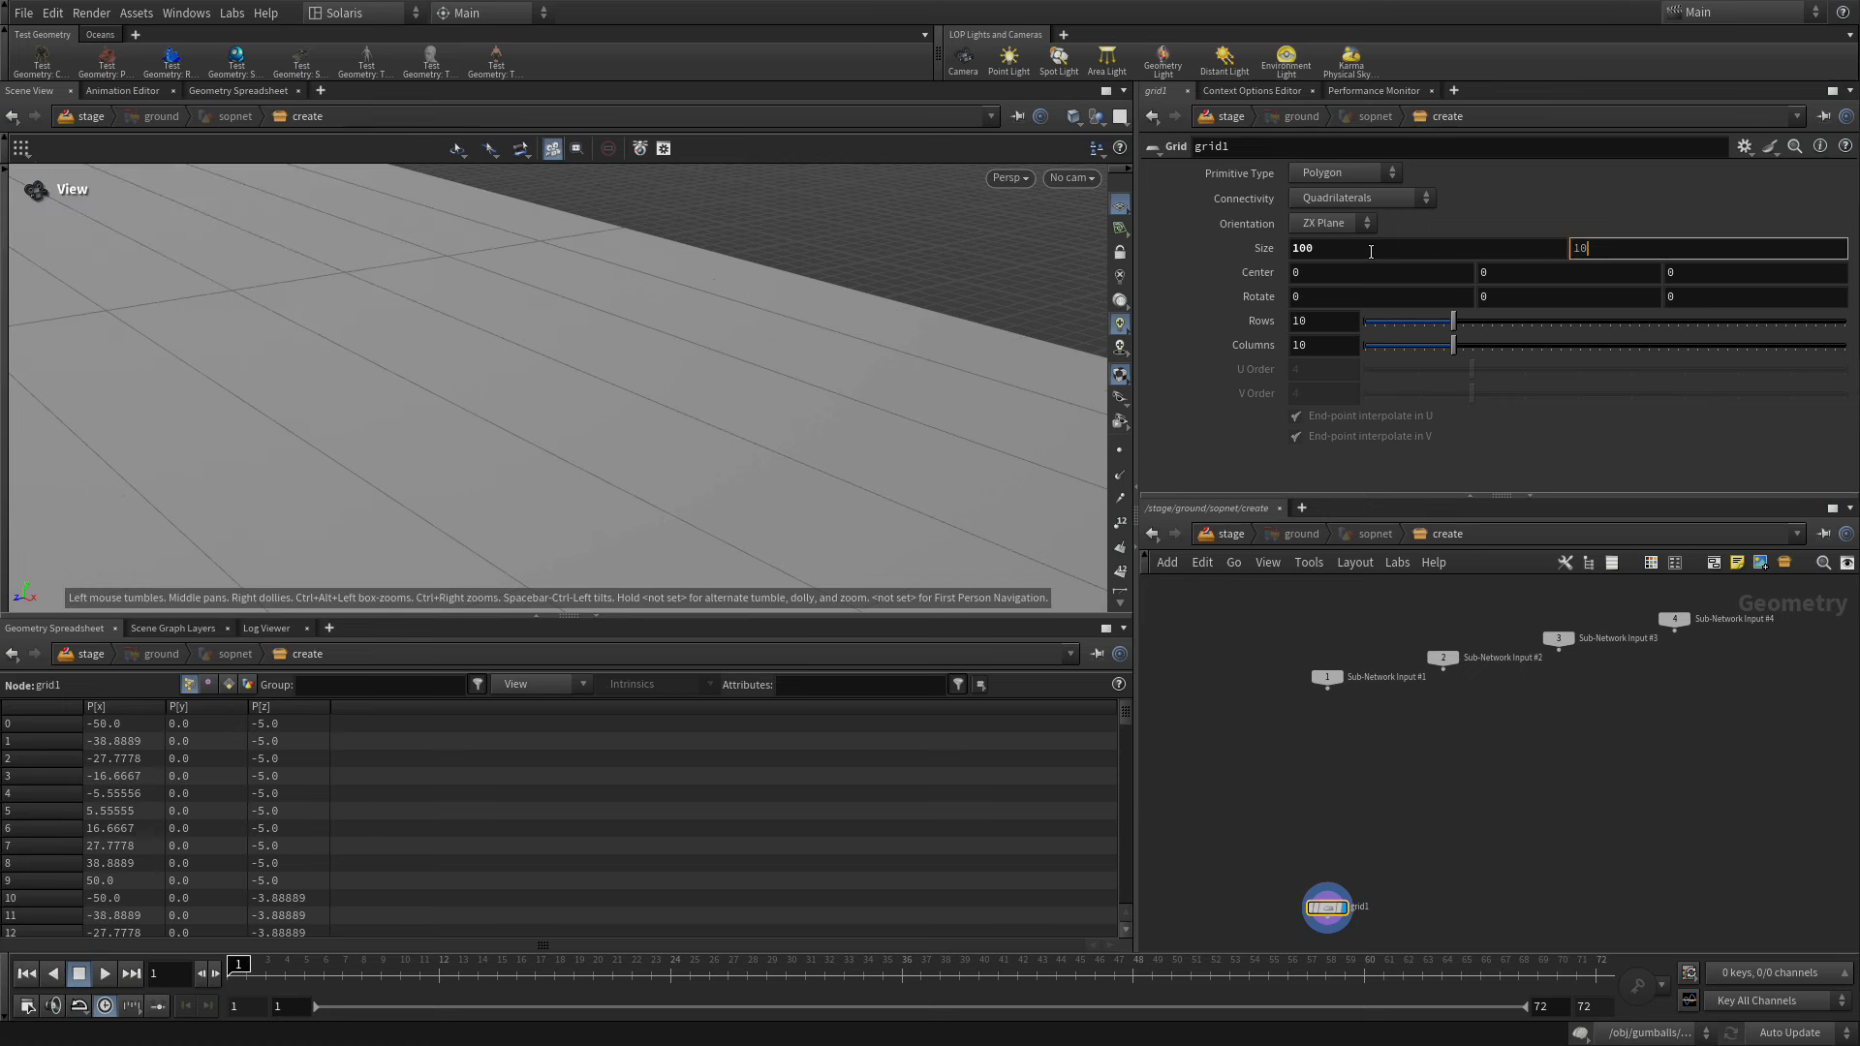
key("Tab")
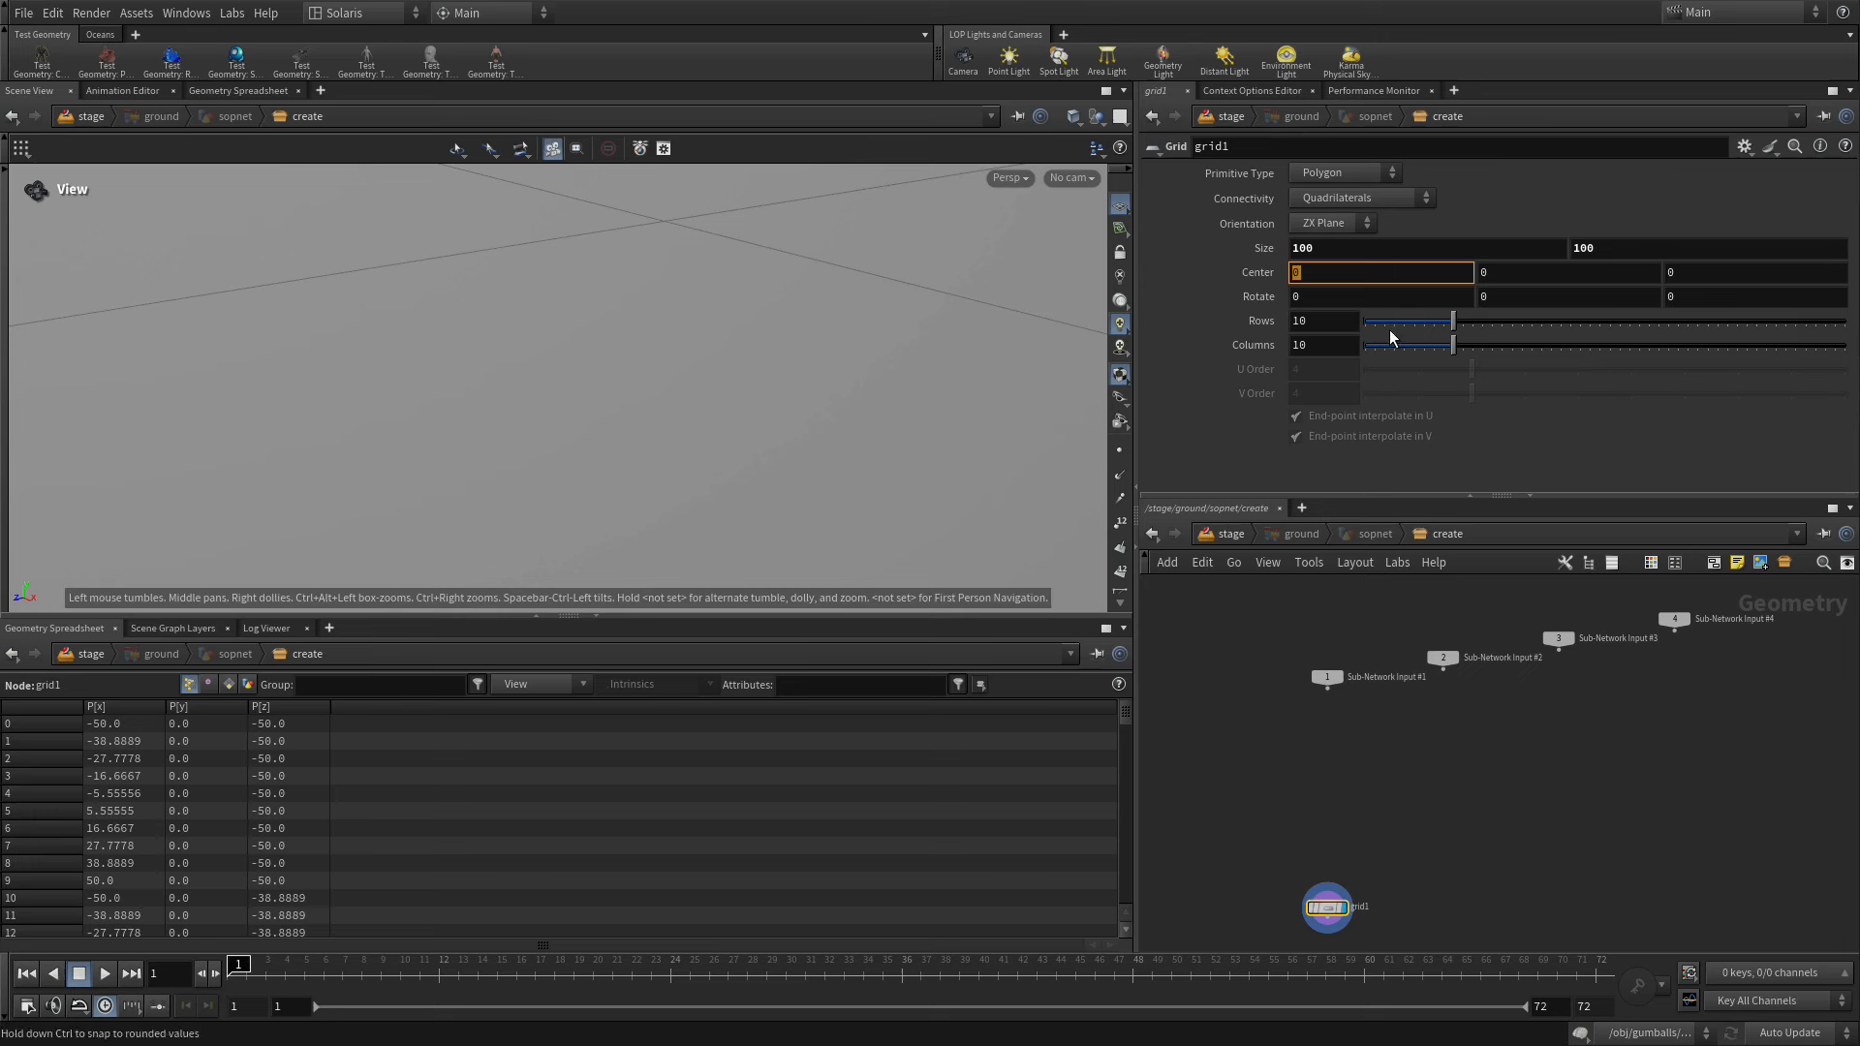
- Move the grid node up near the sub-network inputs, connect a UV Project node below it, and display the UV Project node
left_click_drag(1369, 895, 1333, 764)
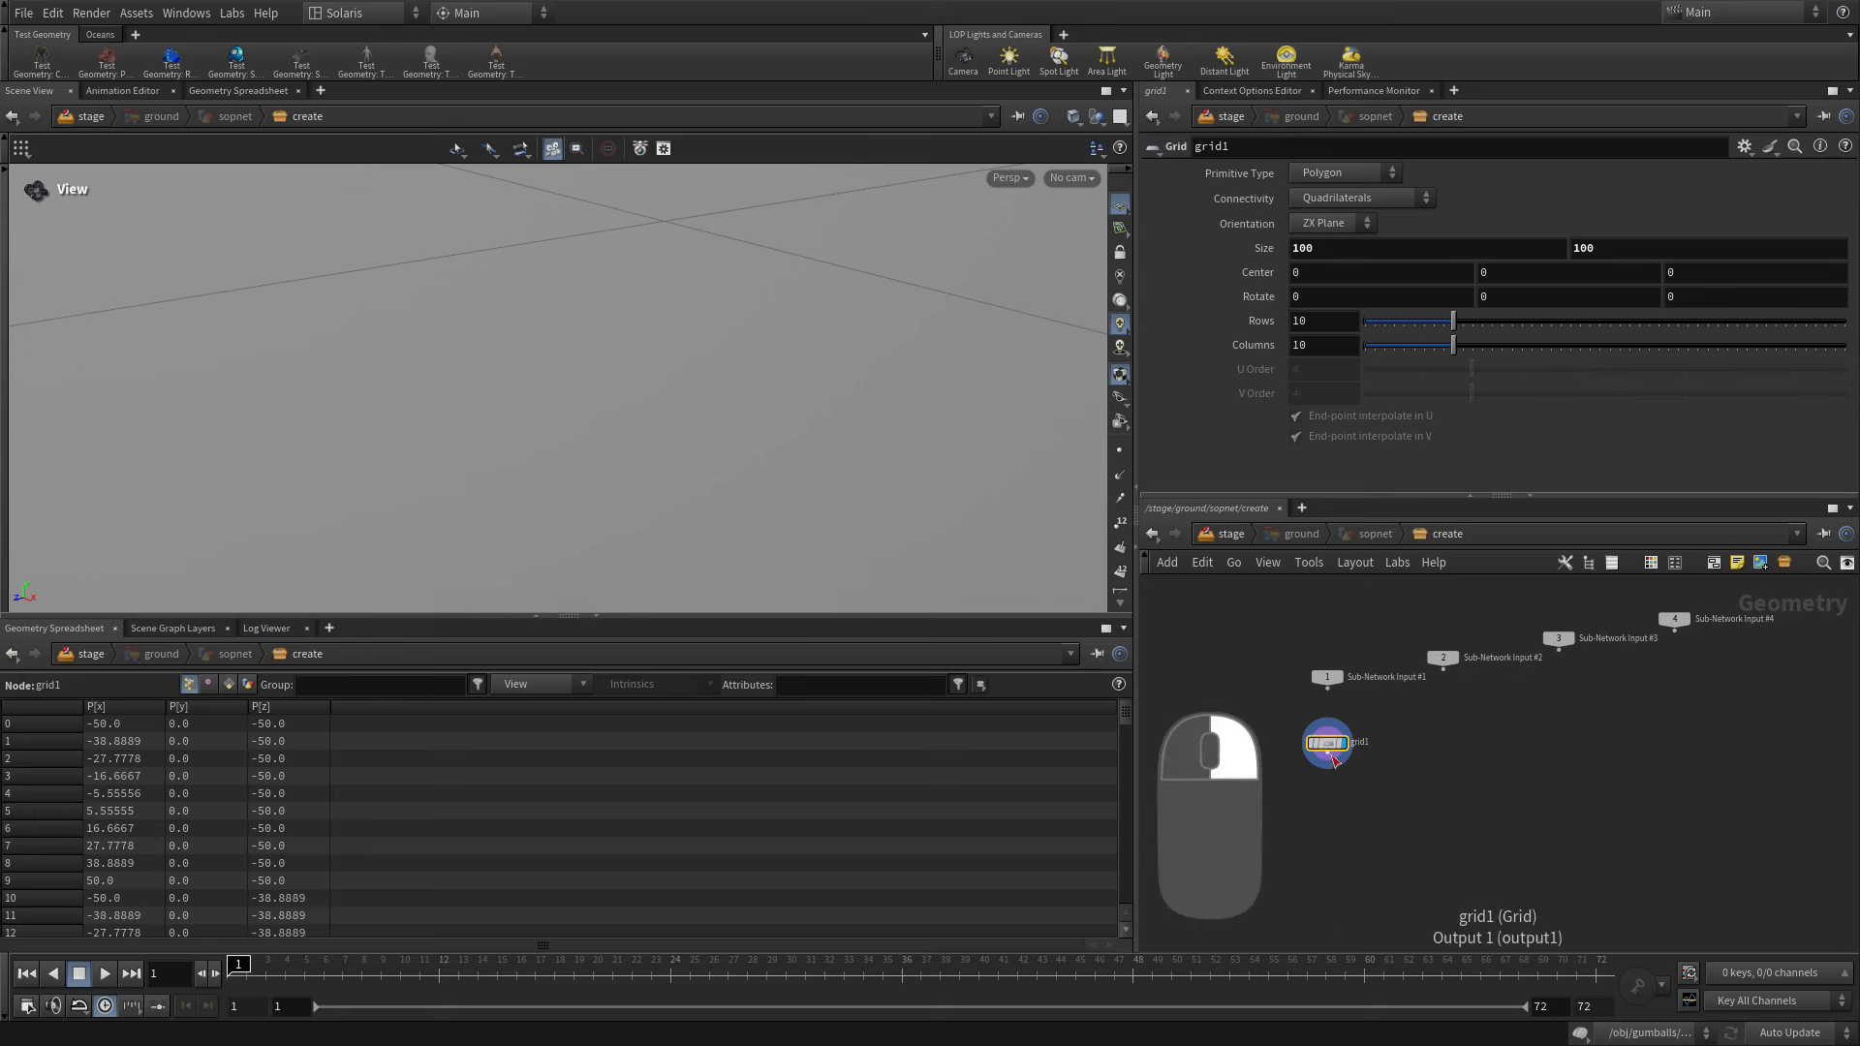
key("Tab")
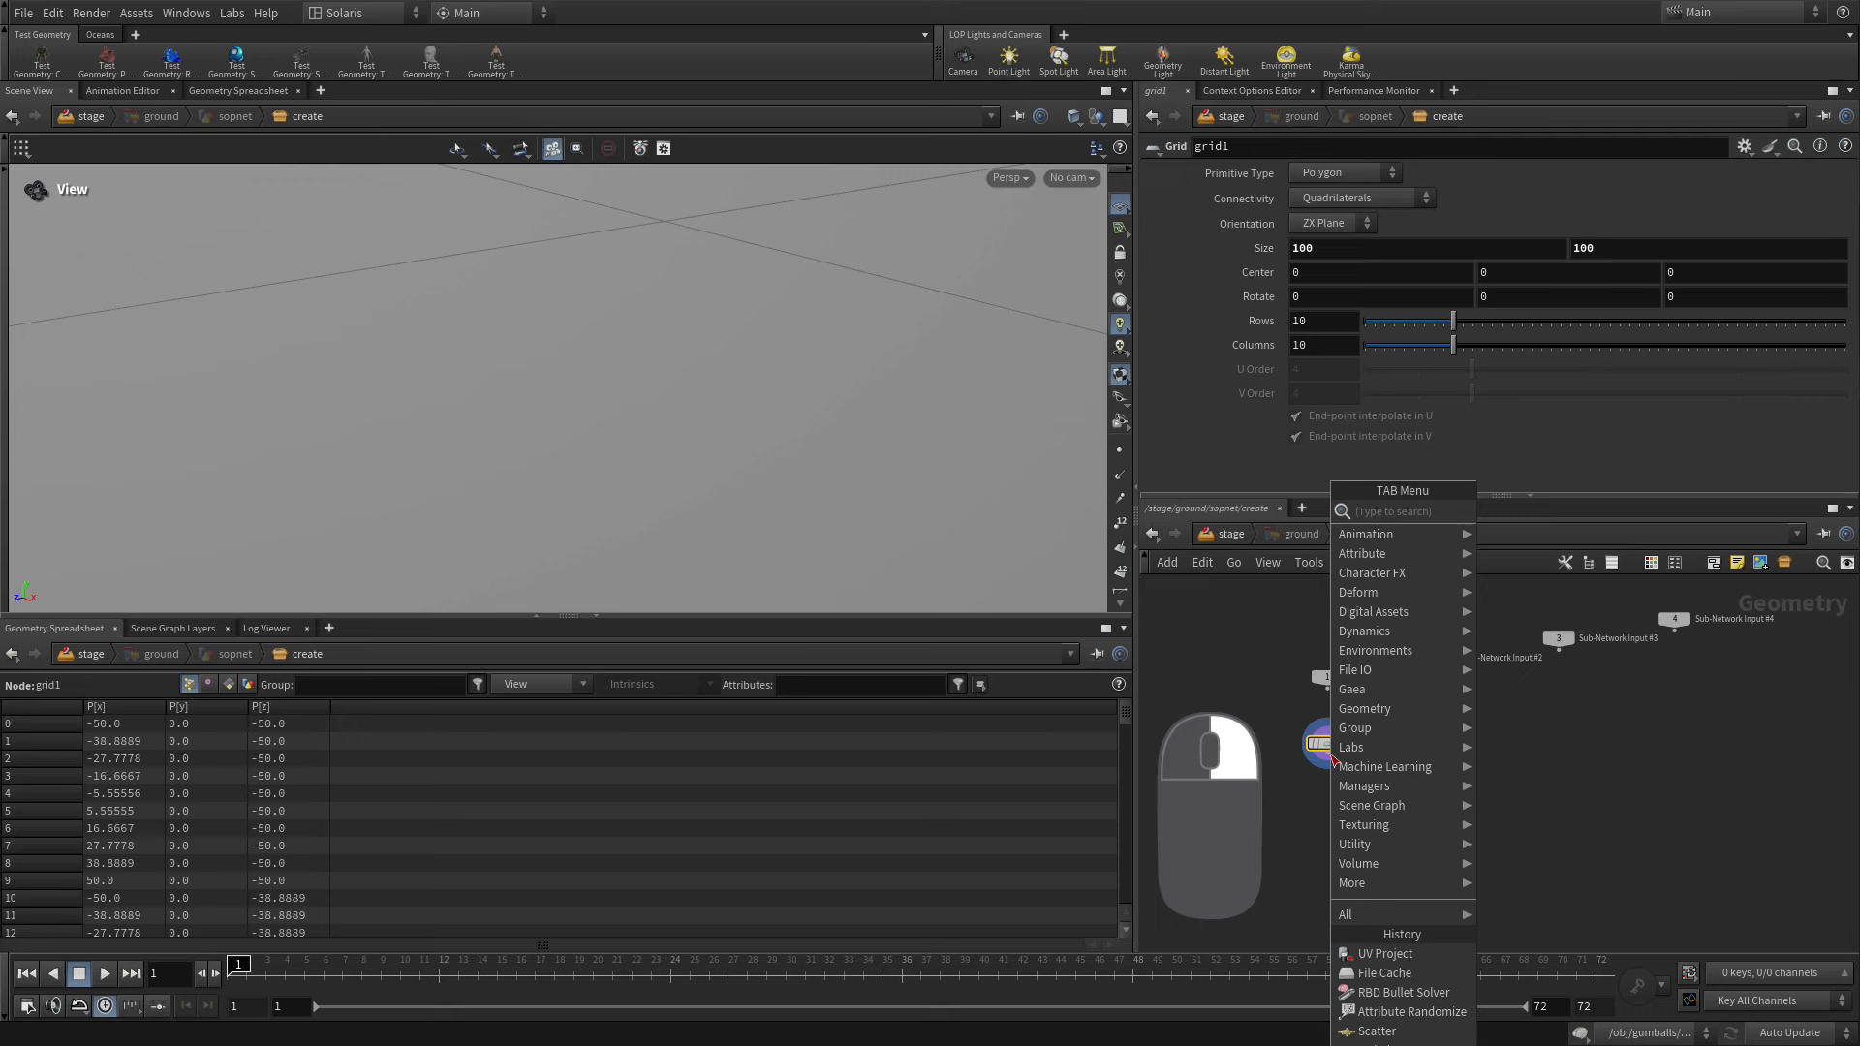
type("uv")
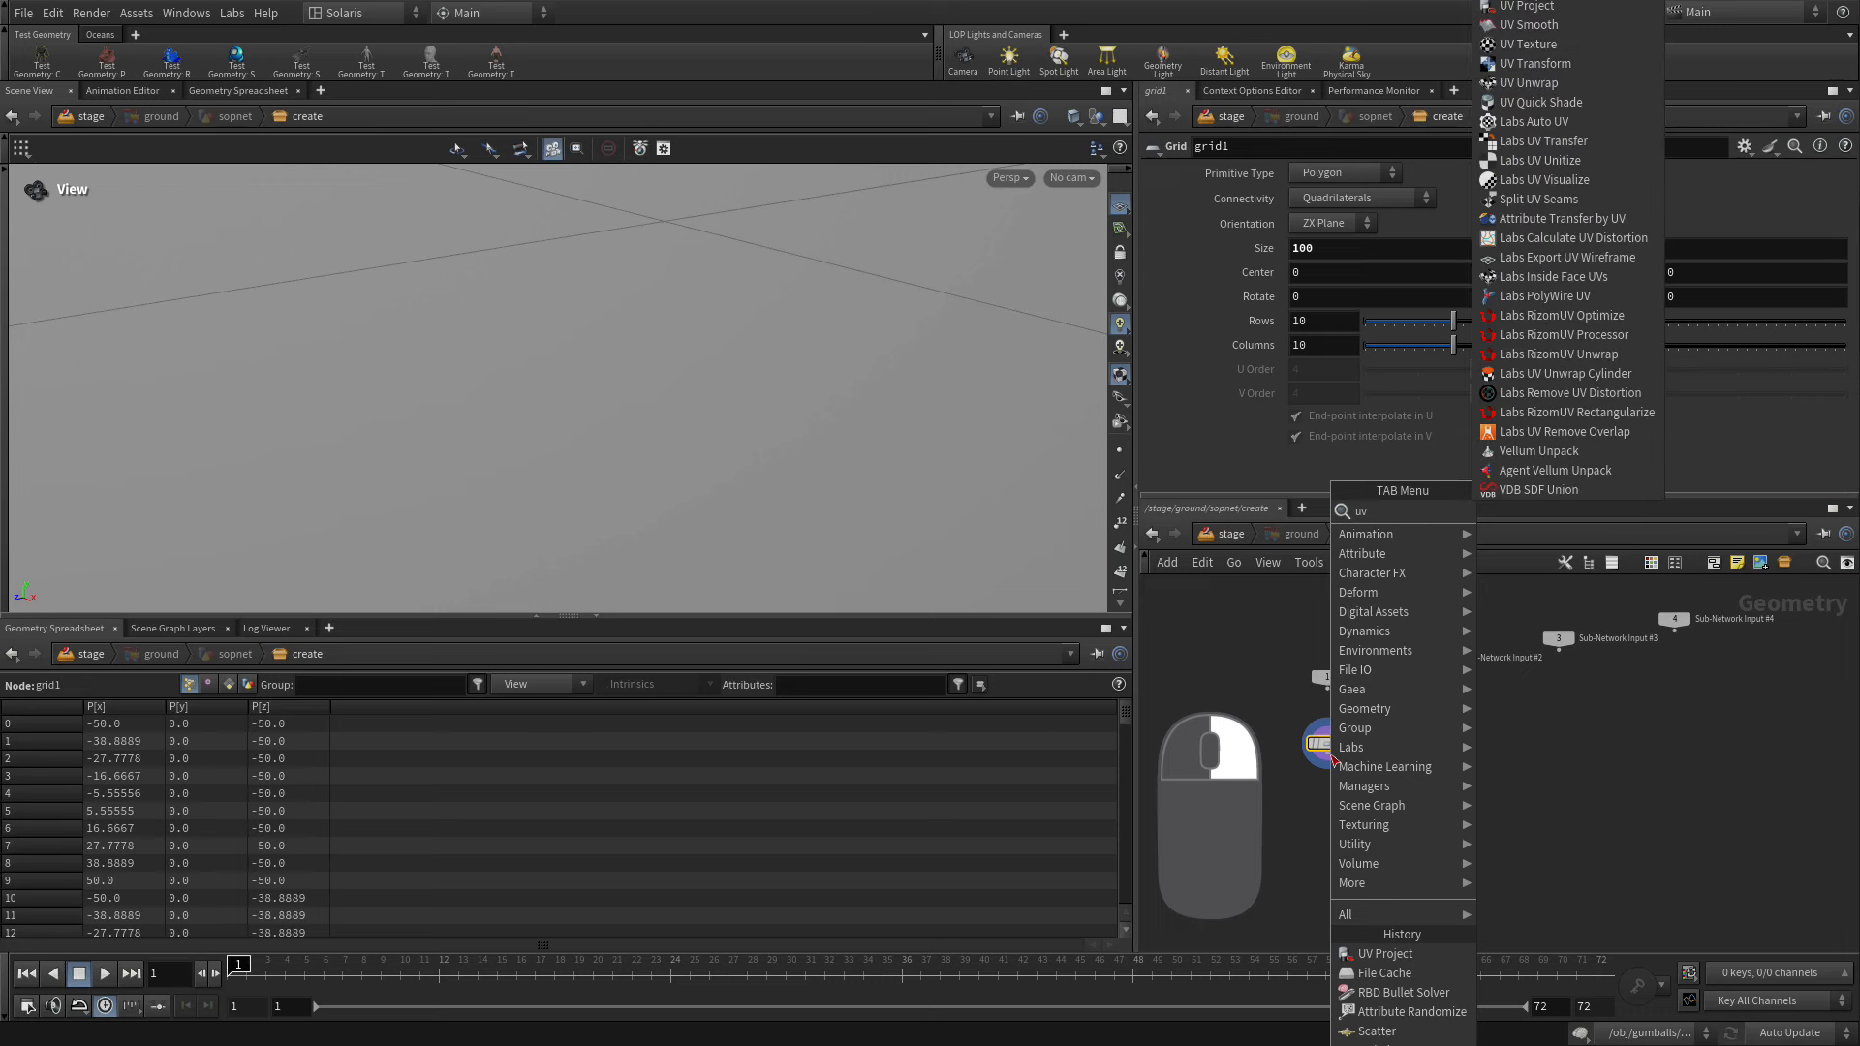
type("pr")
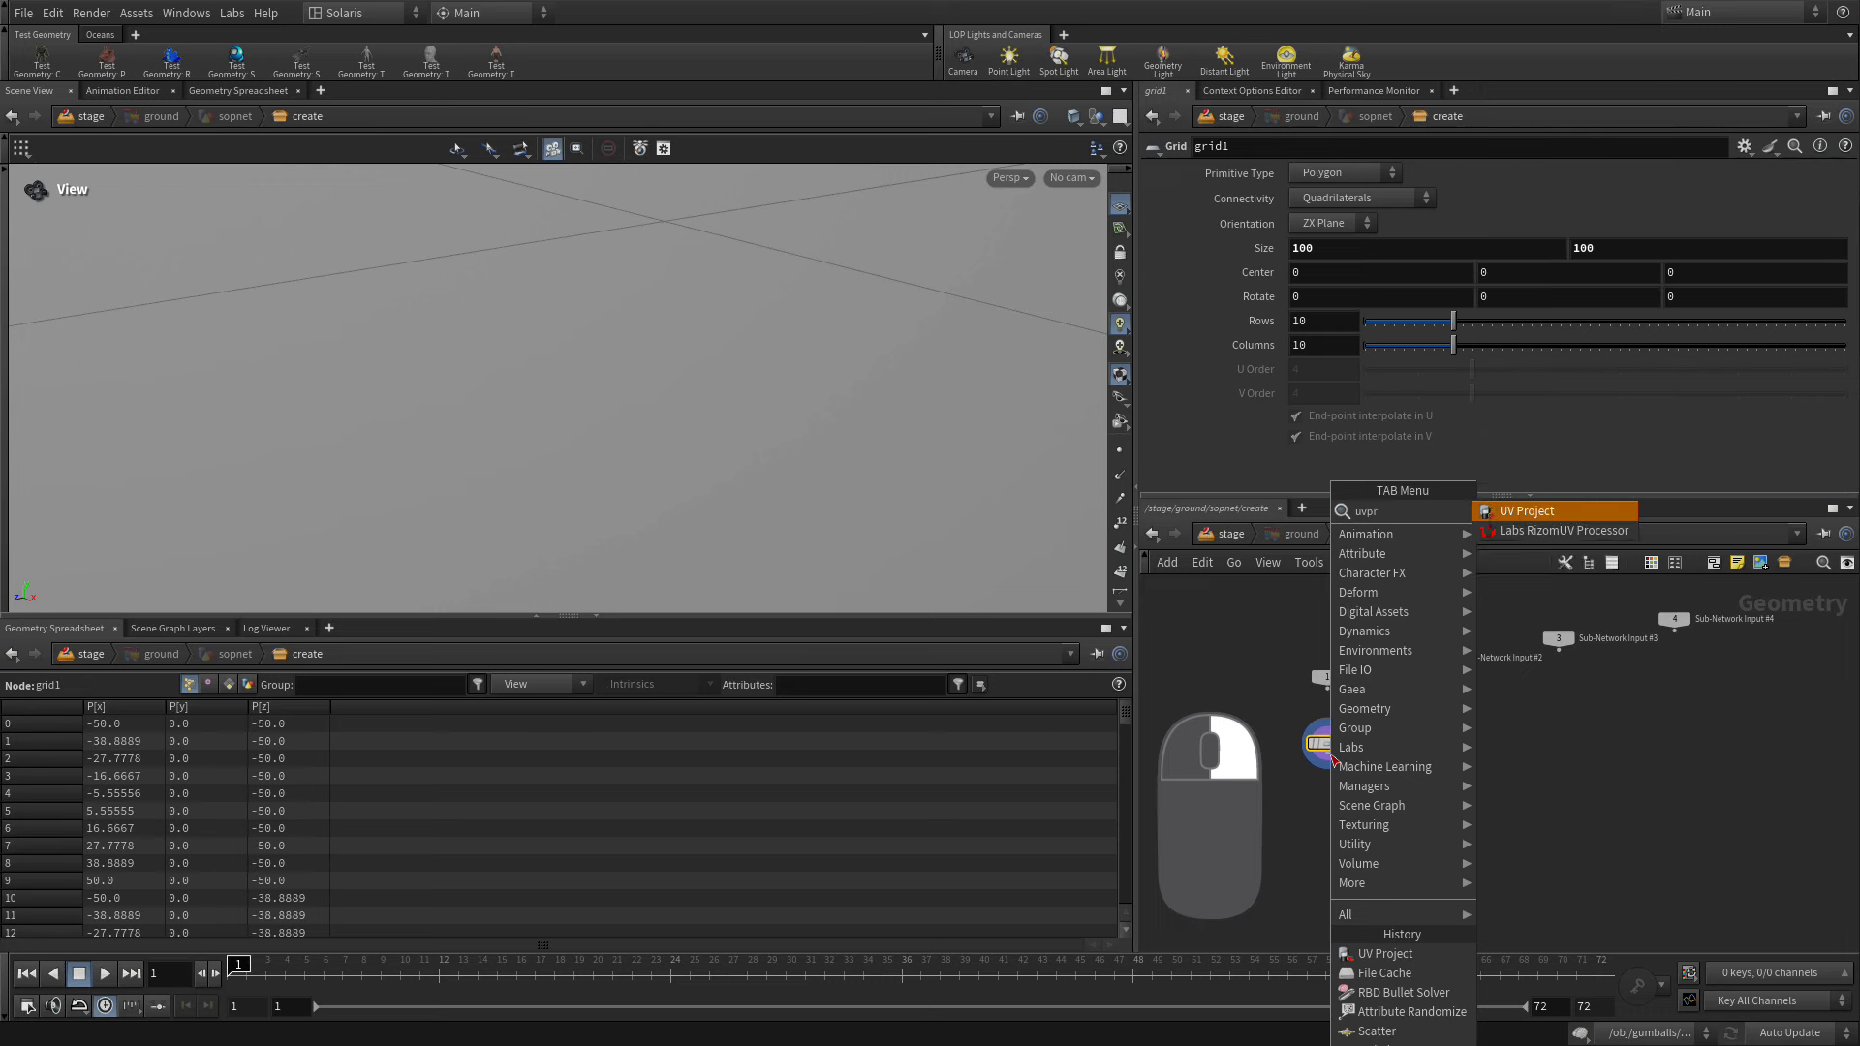
key("Return")
left_click(1327, 811)
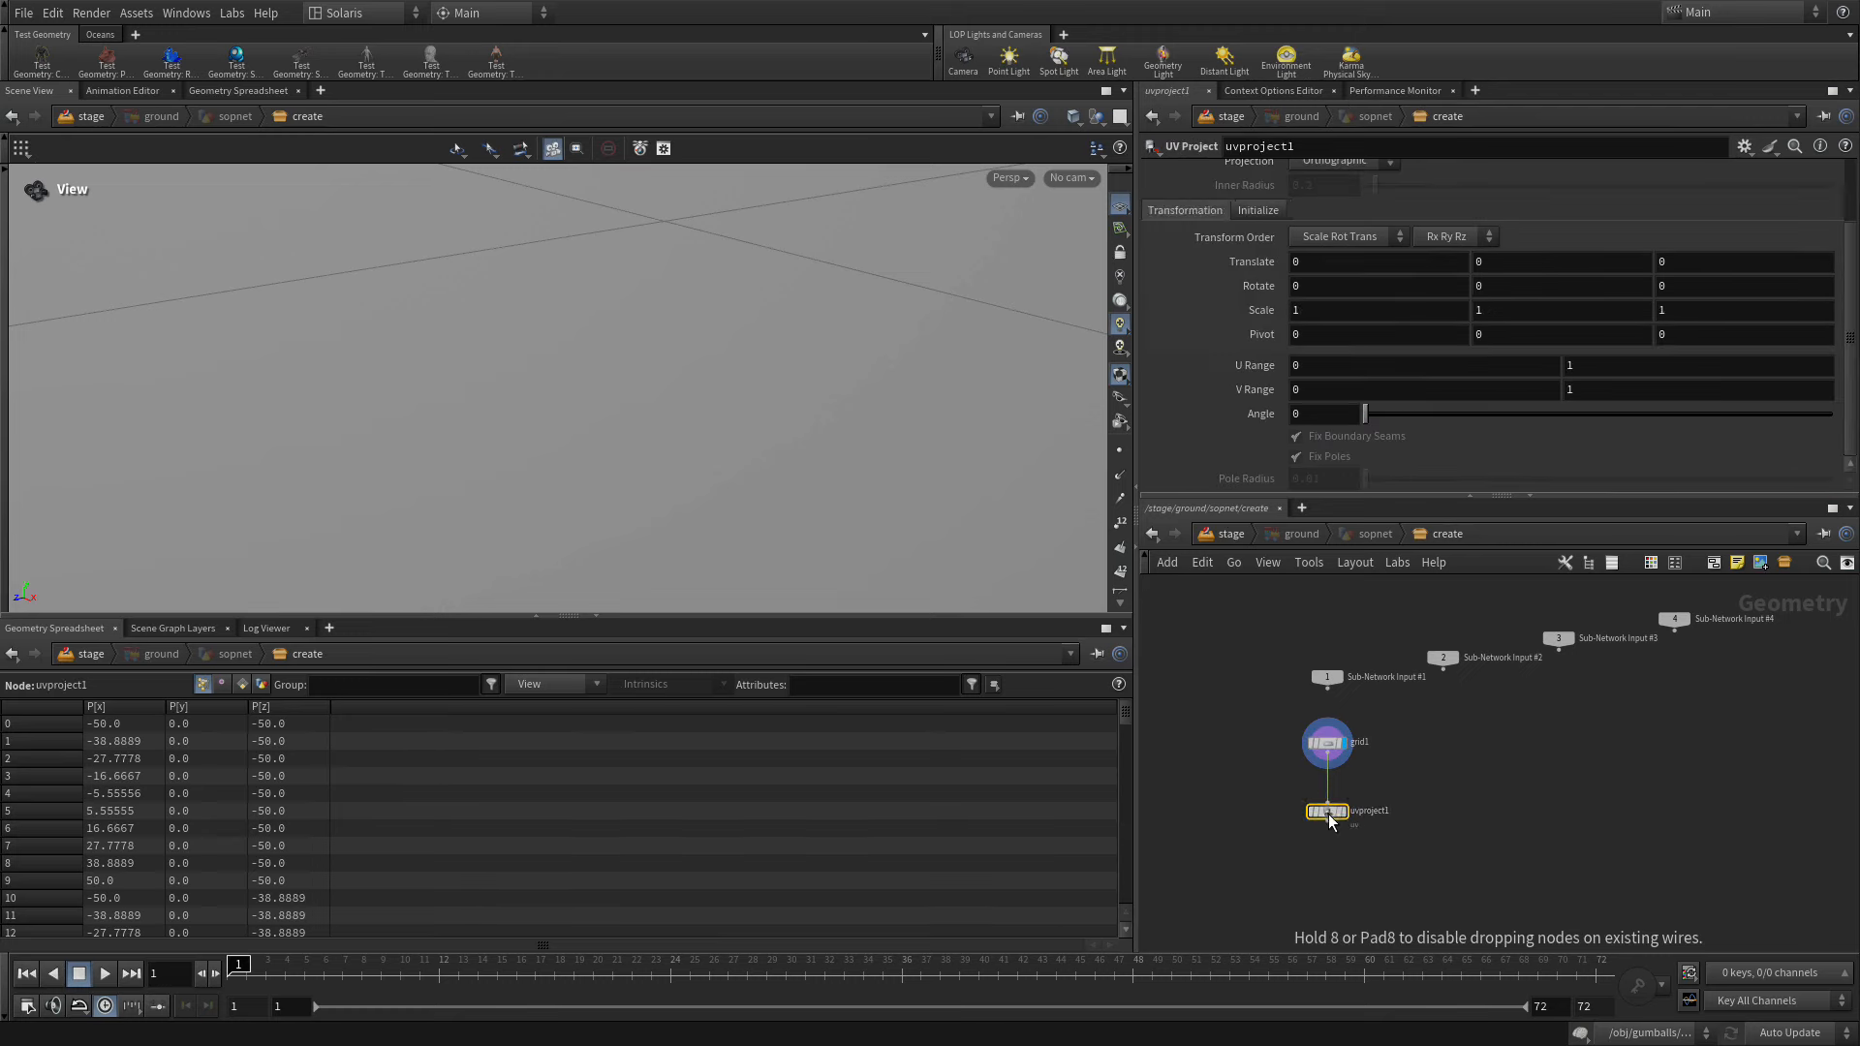
left_click(1351, 790)
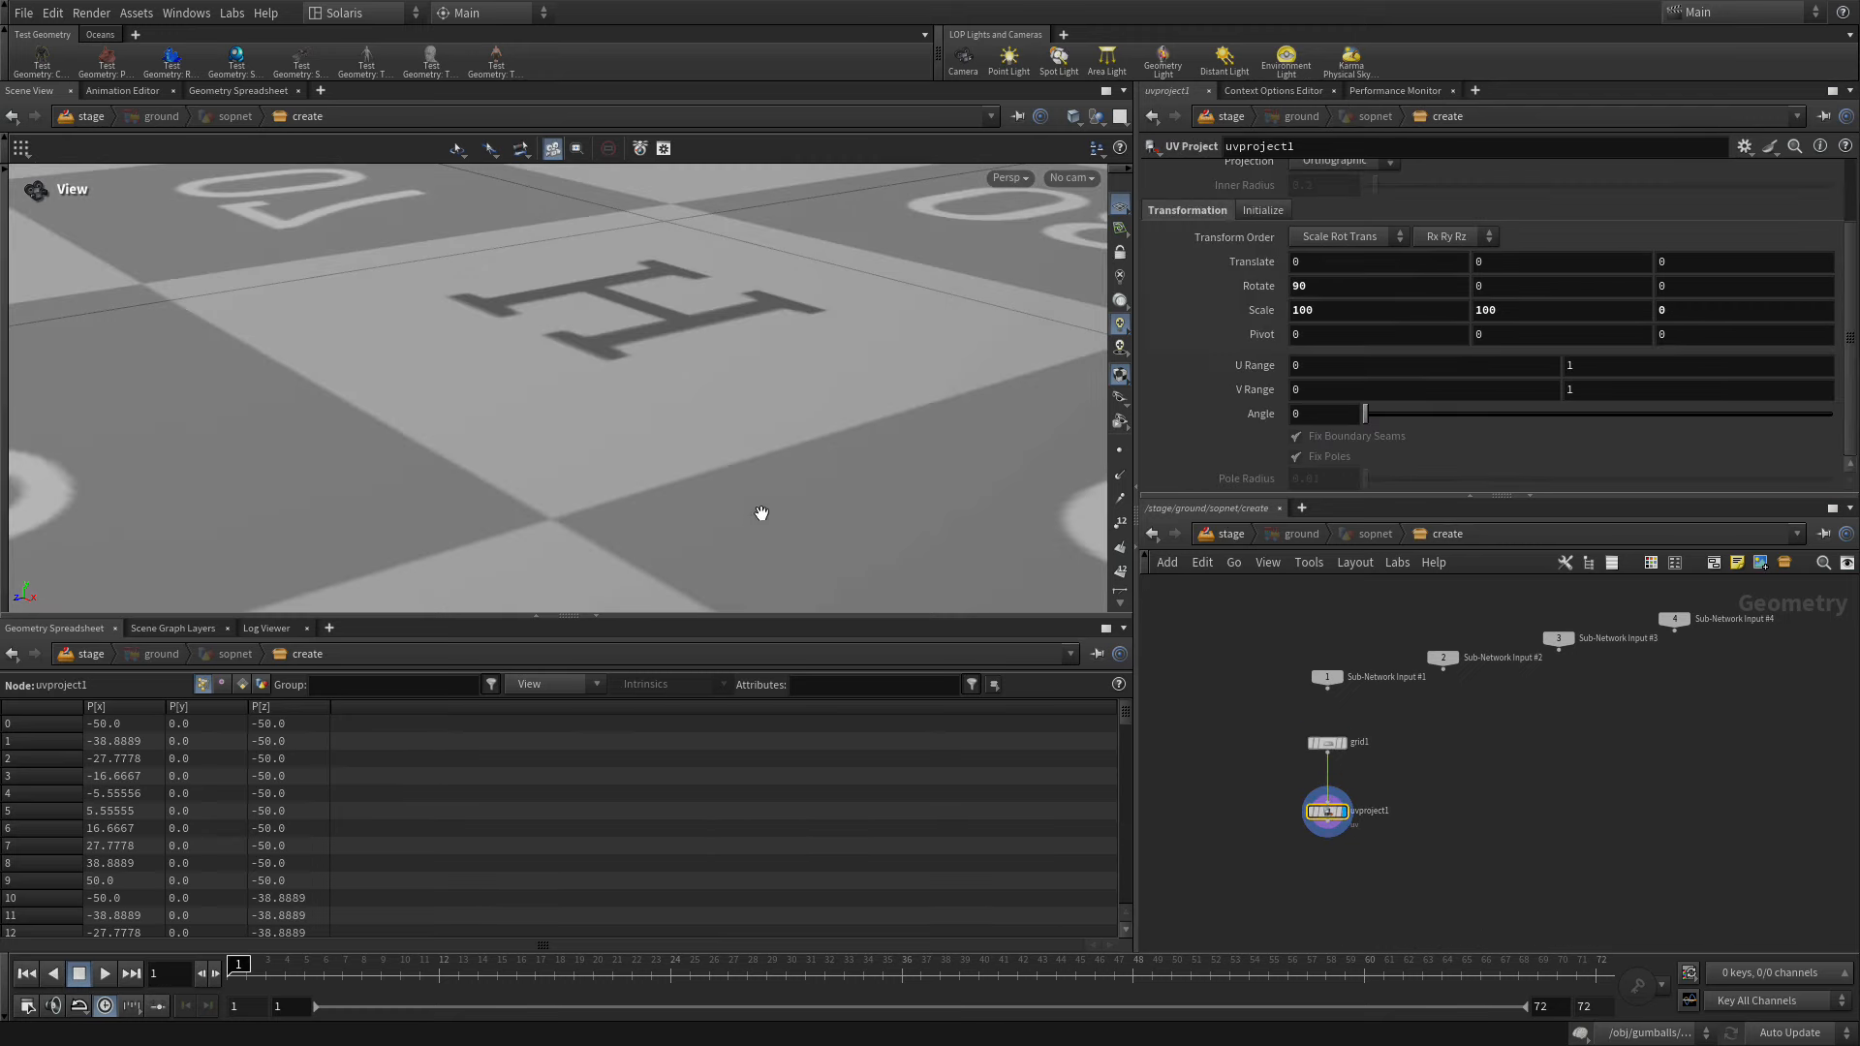
- Flip the mirrored UV projection on the ground by setting the end of the V Range to -1
key("space+h")
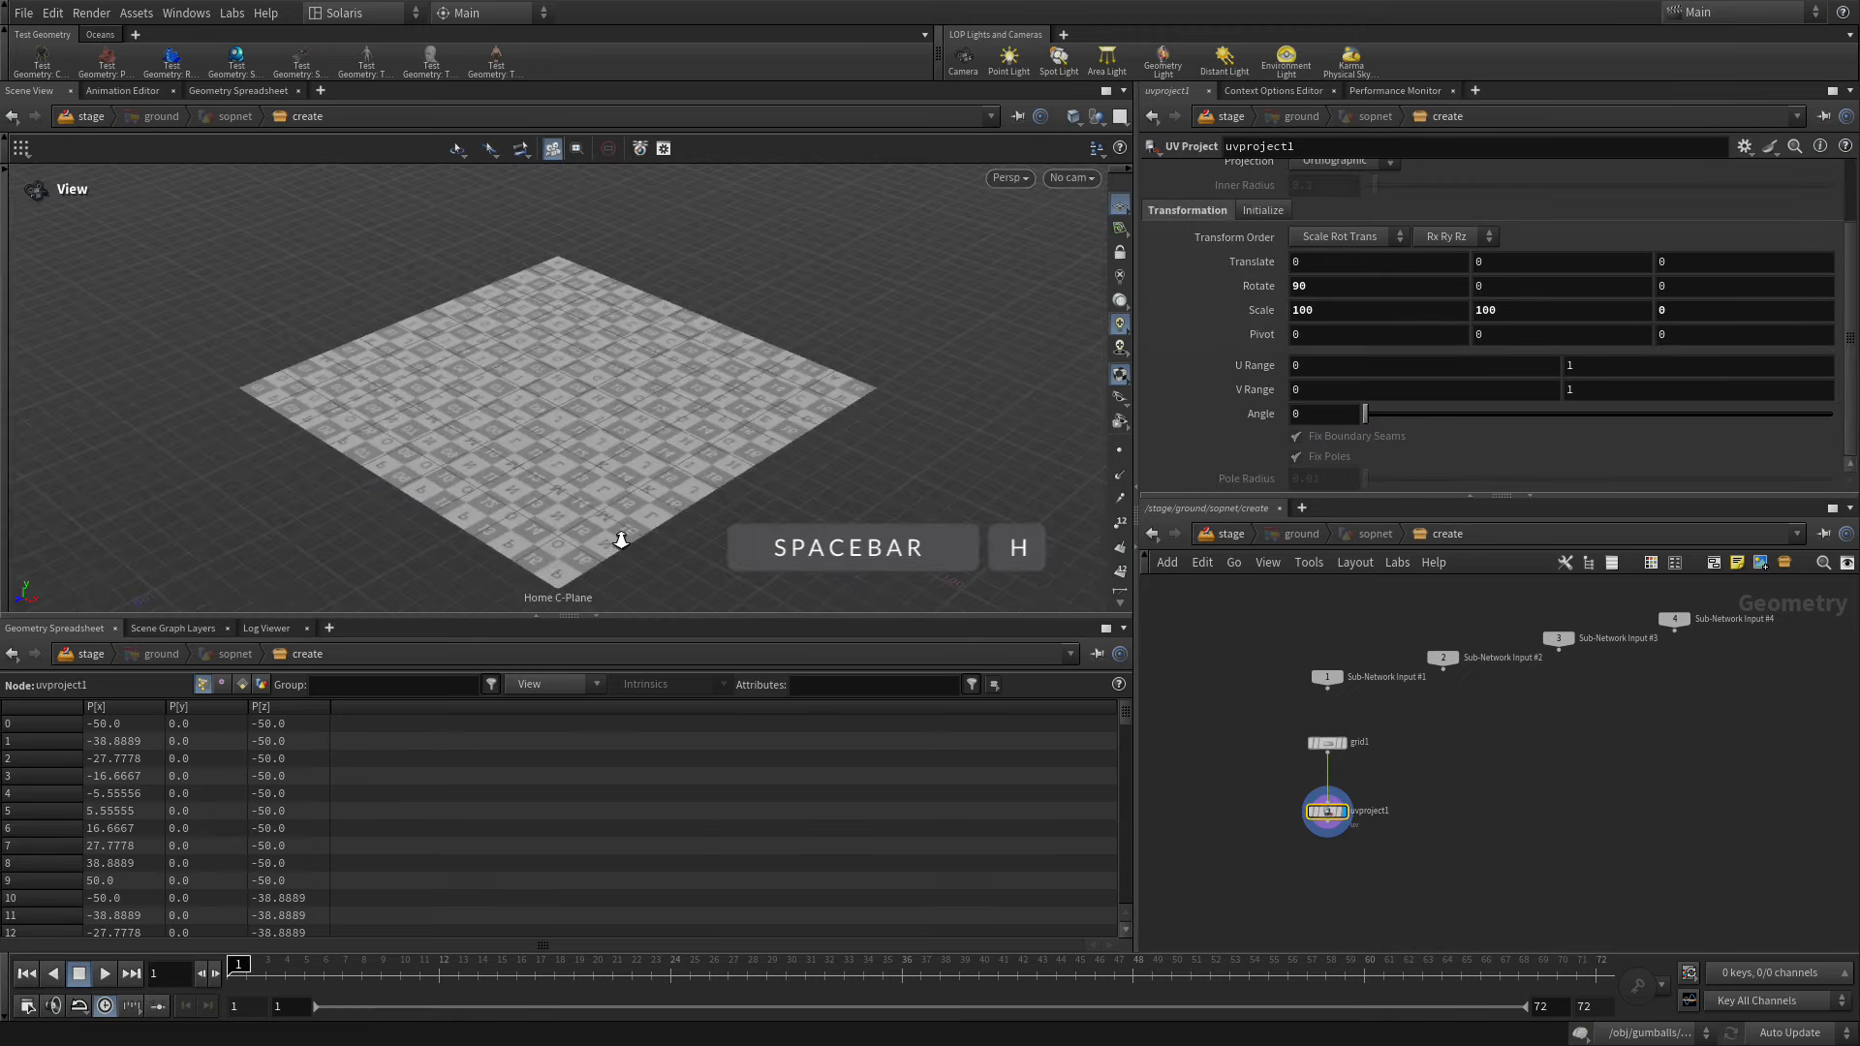
right_click_drag(614, 532, 930, 371)
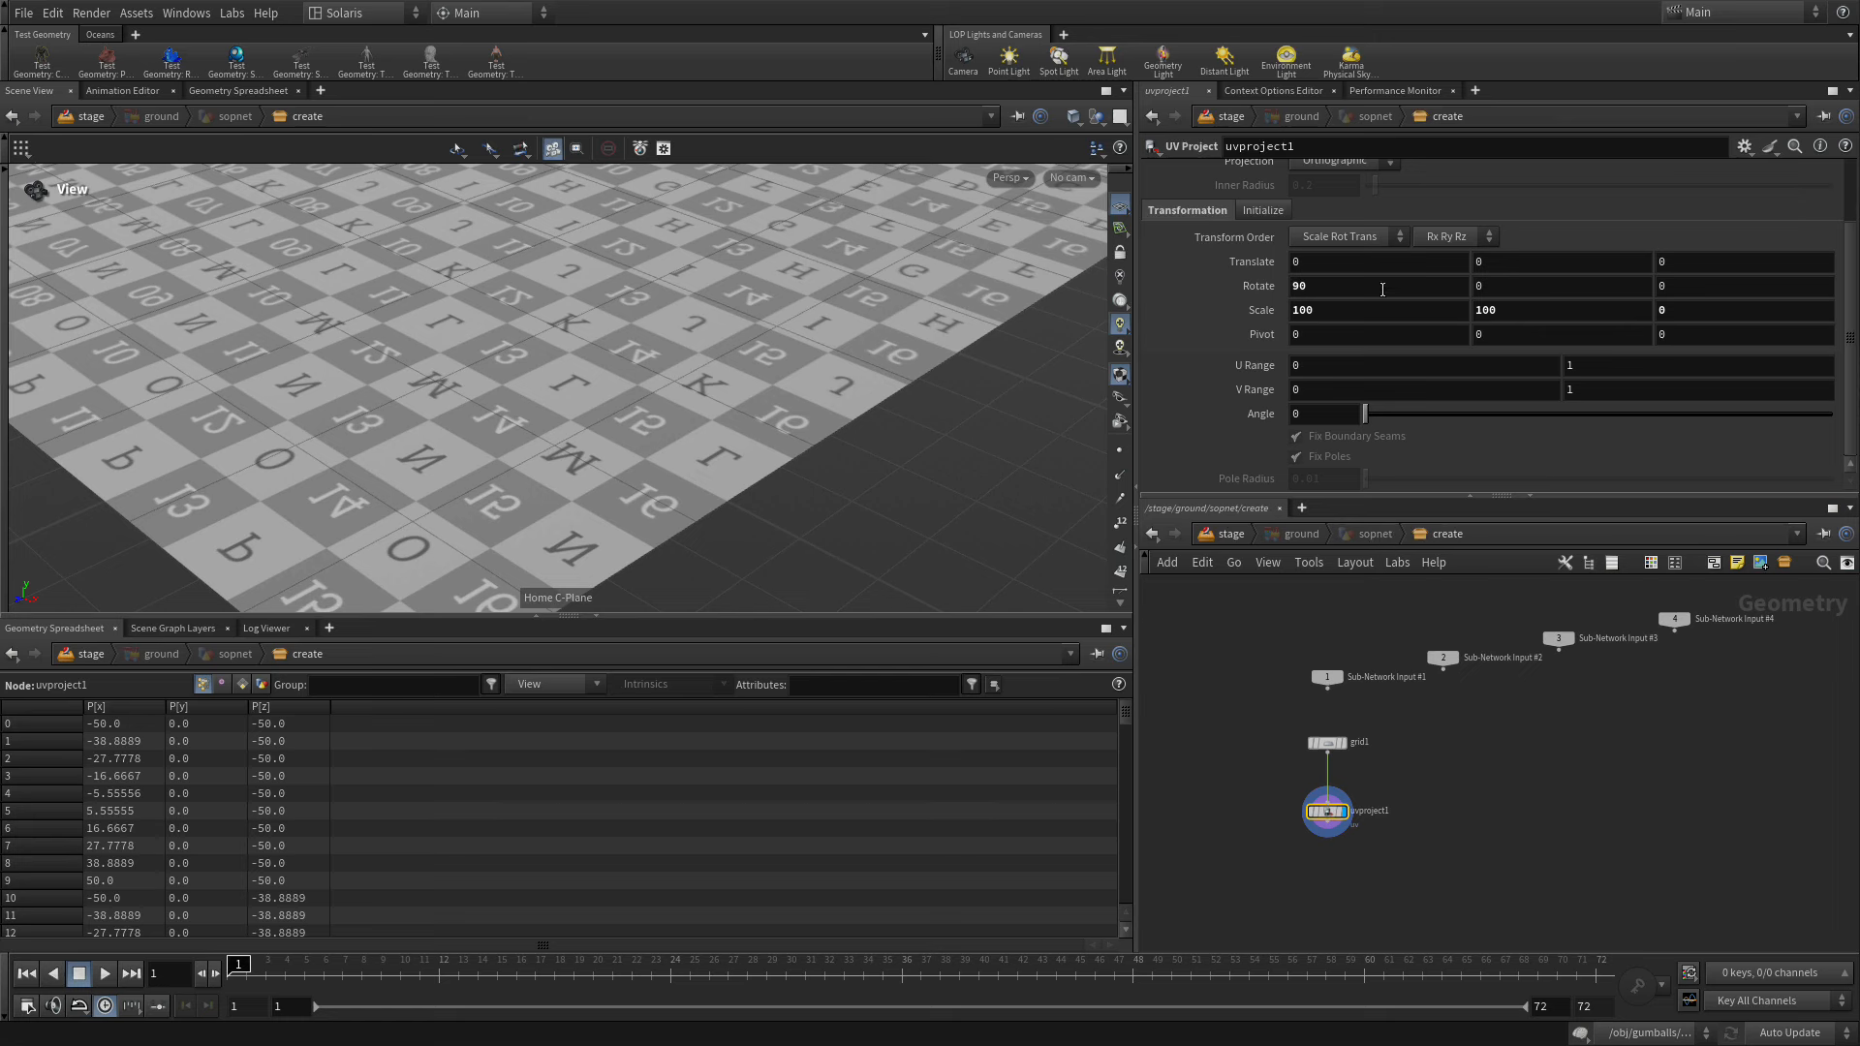
left_click(1261, 212)
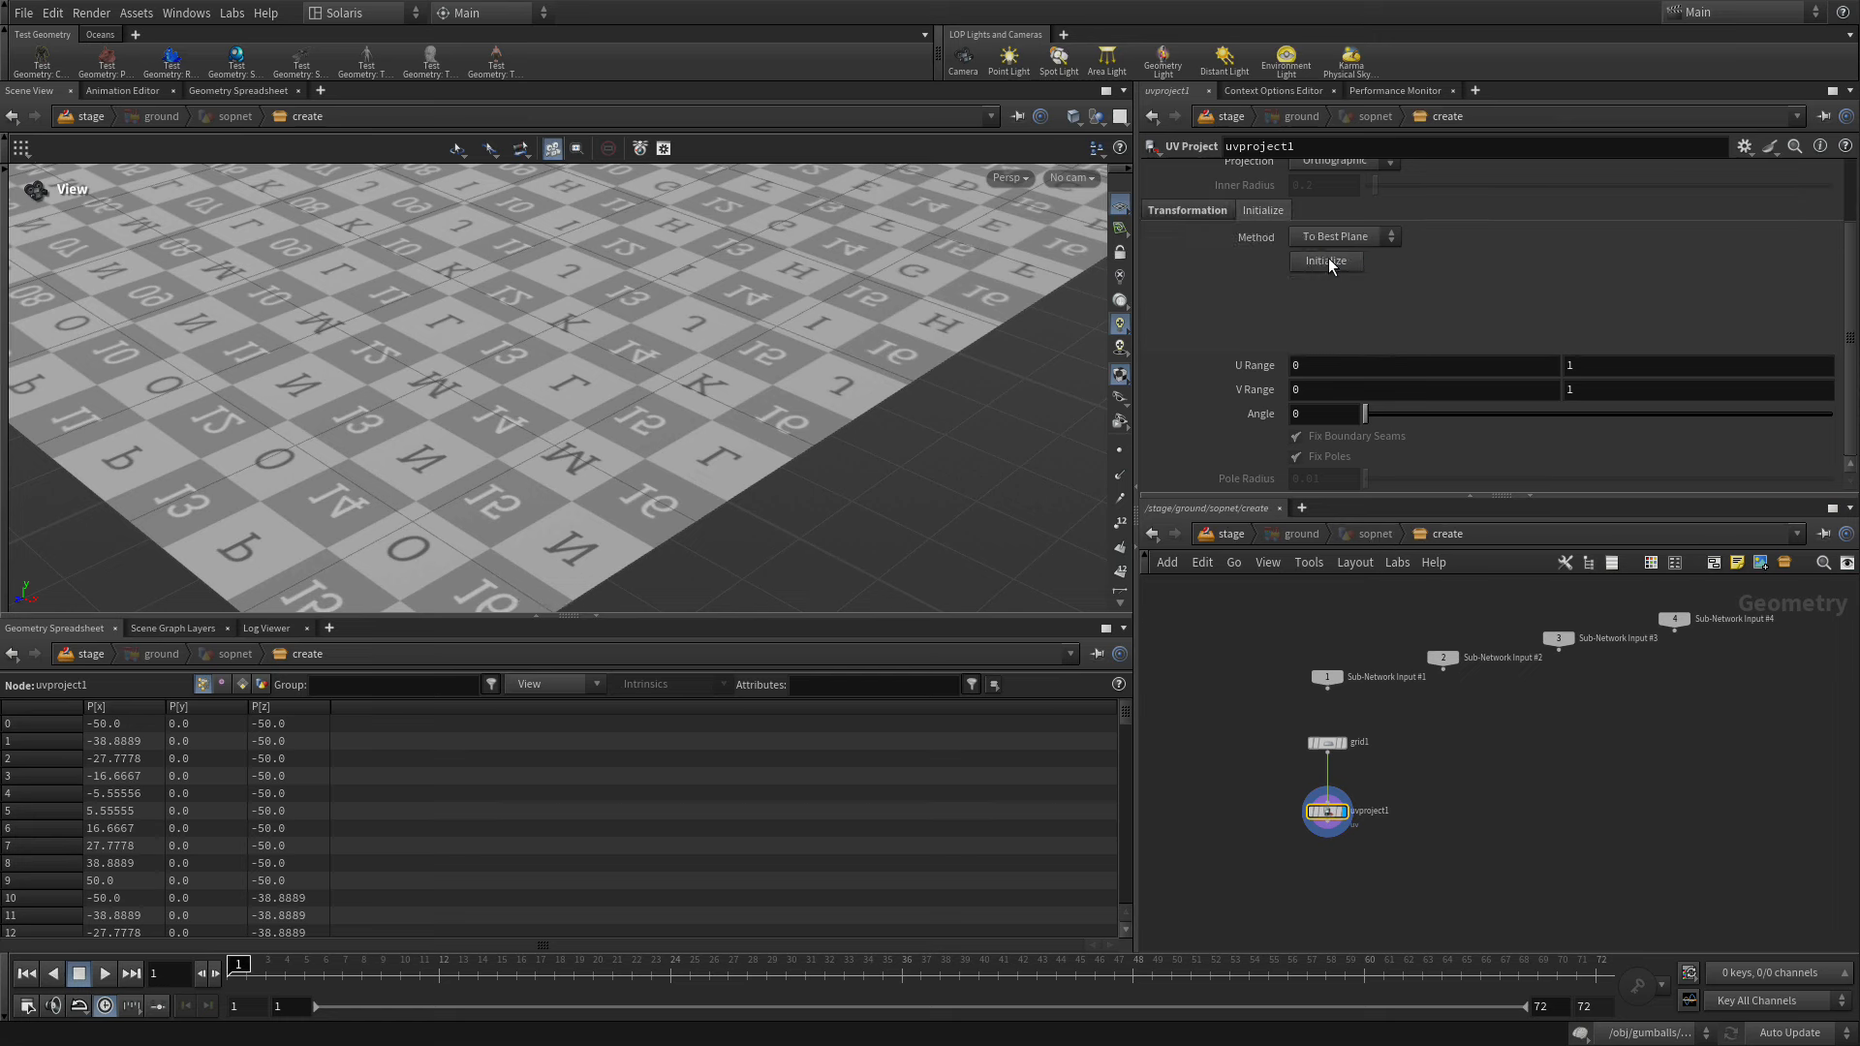
left_click(1193, 209)
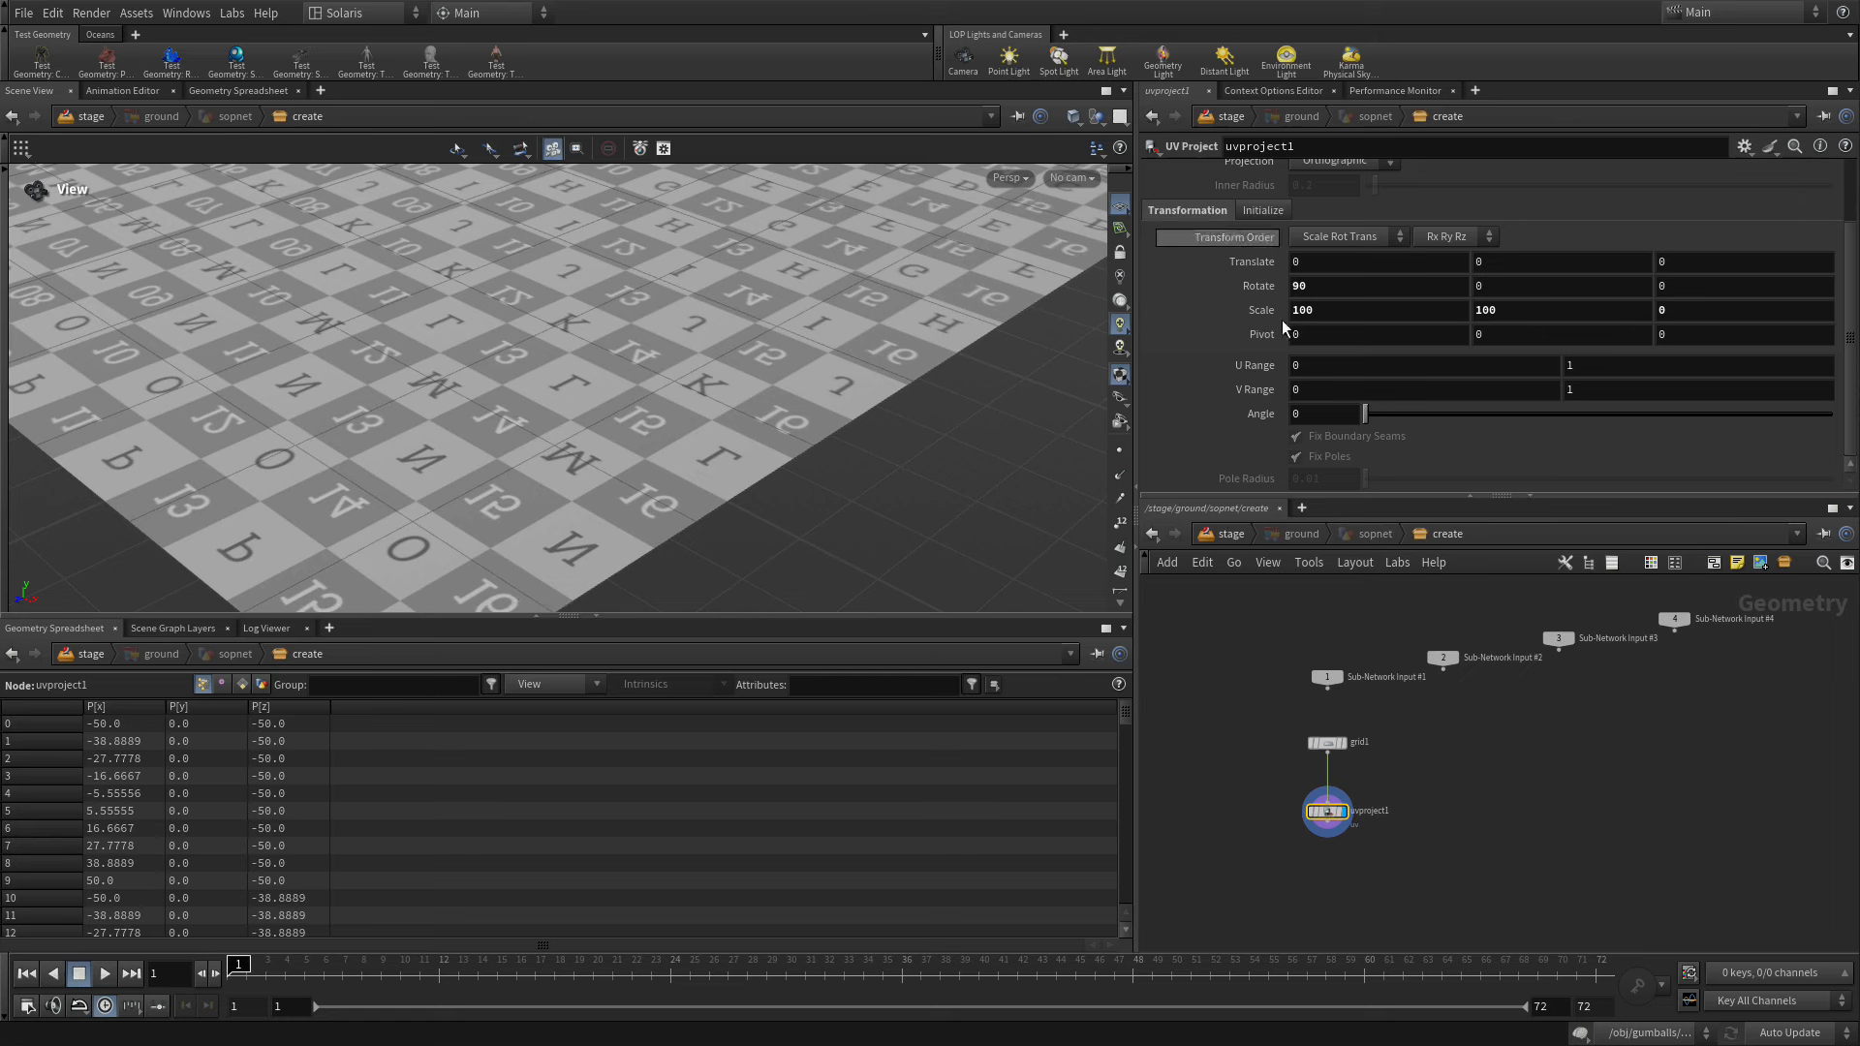
left_click(1565, 386)
type("-")
key("Return")
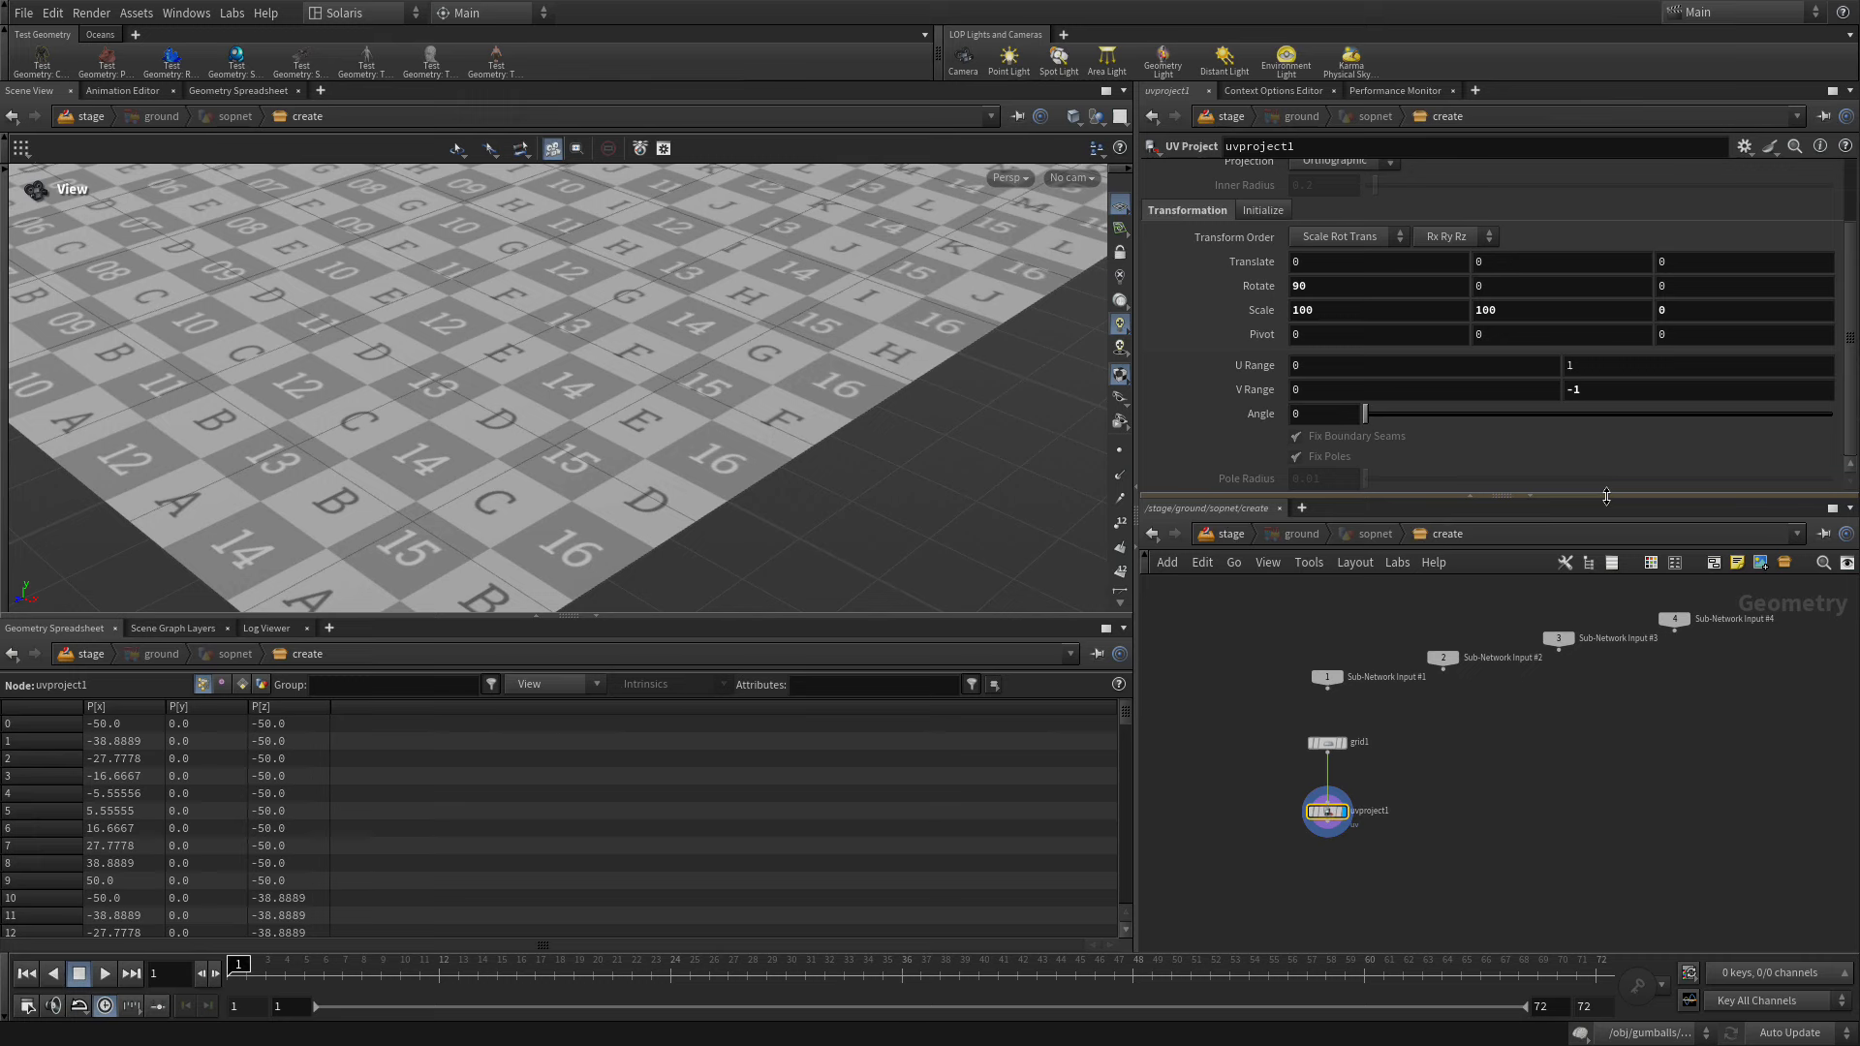
- Return to the stage network and add a Merge node below the sceneimport1 node
left_click(1228, 534)
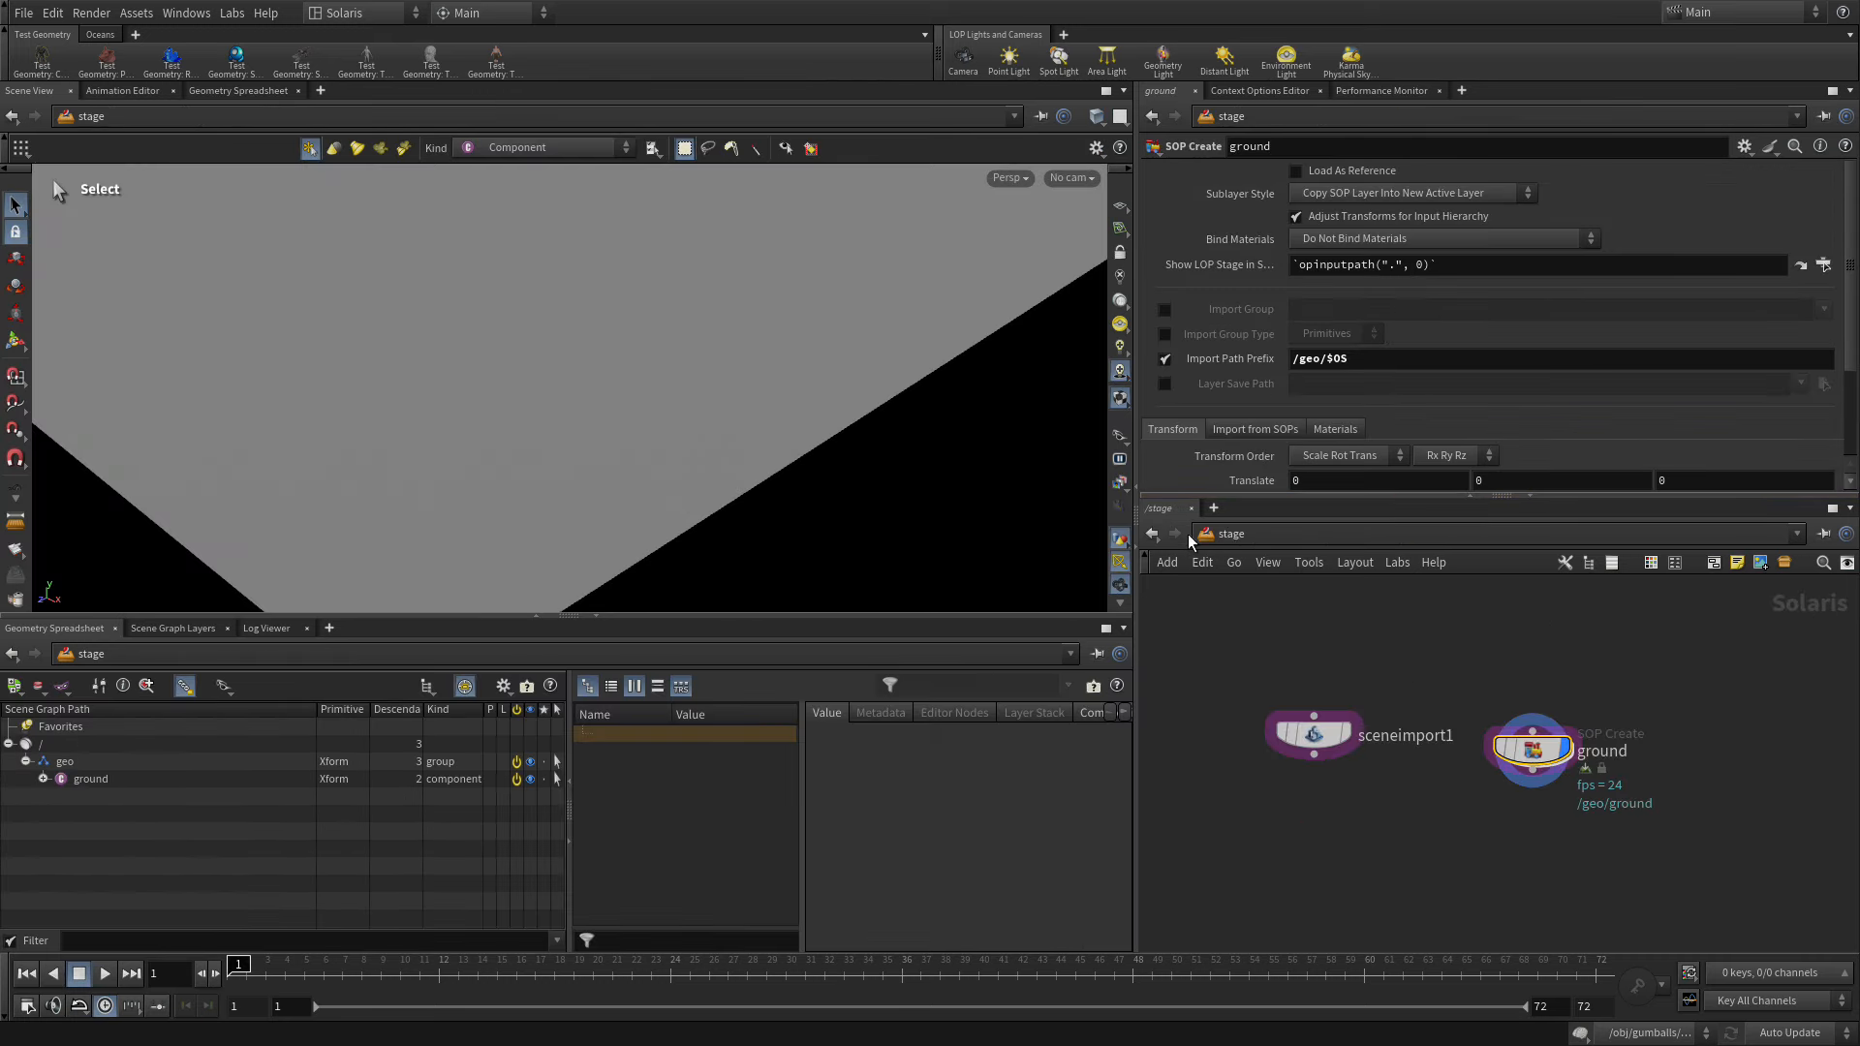
key("space+h")
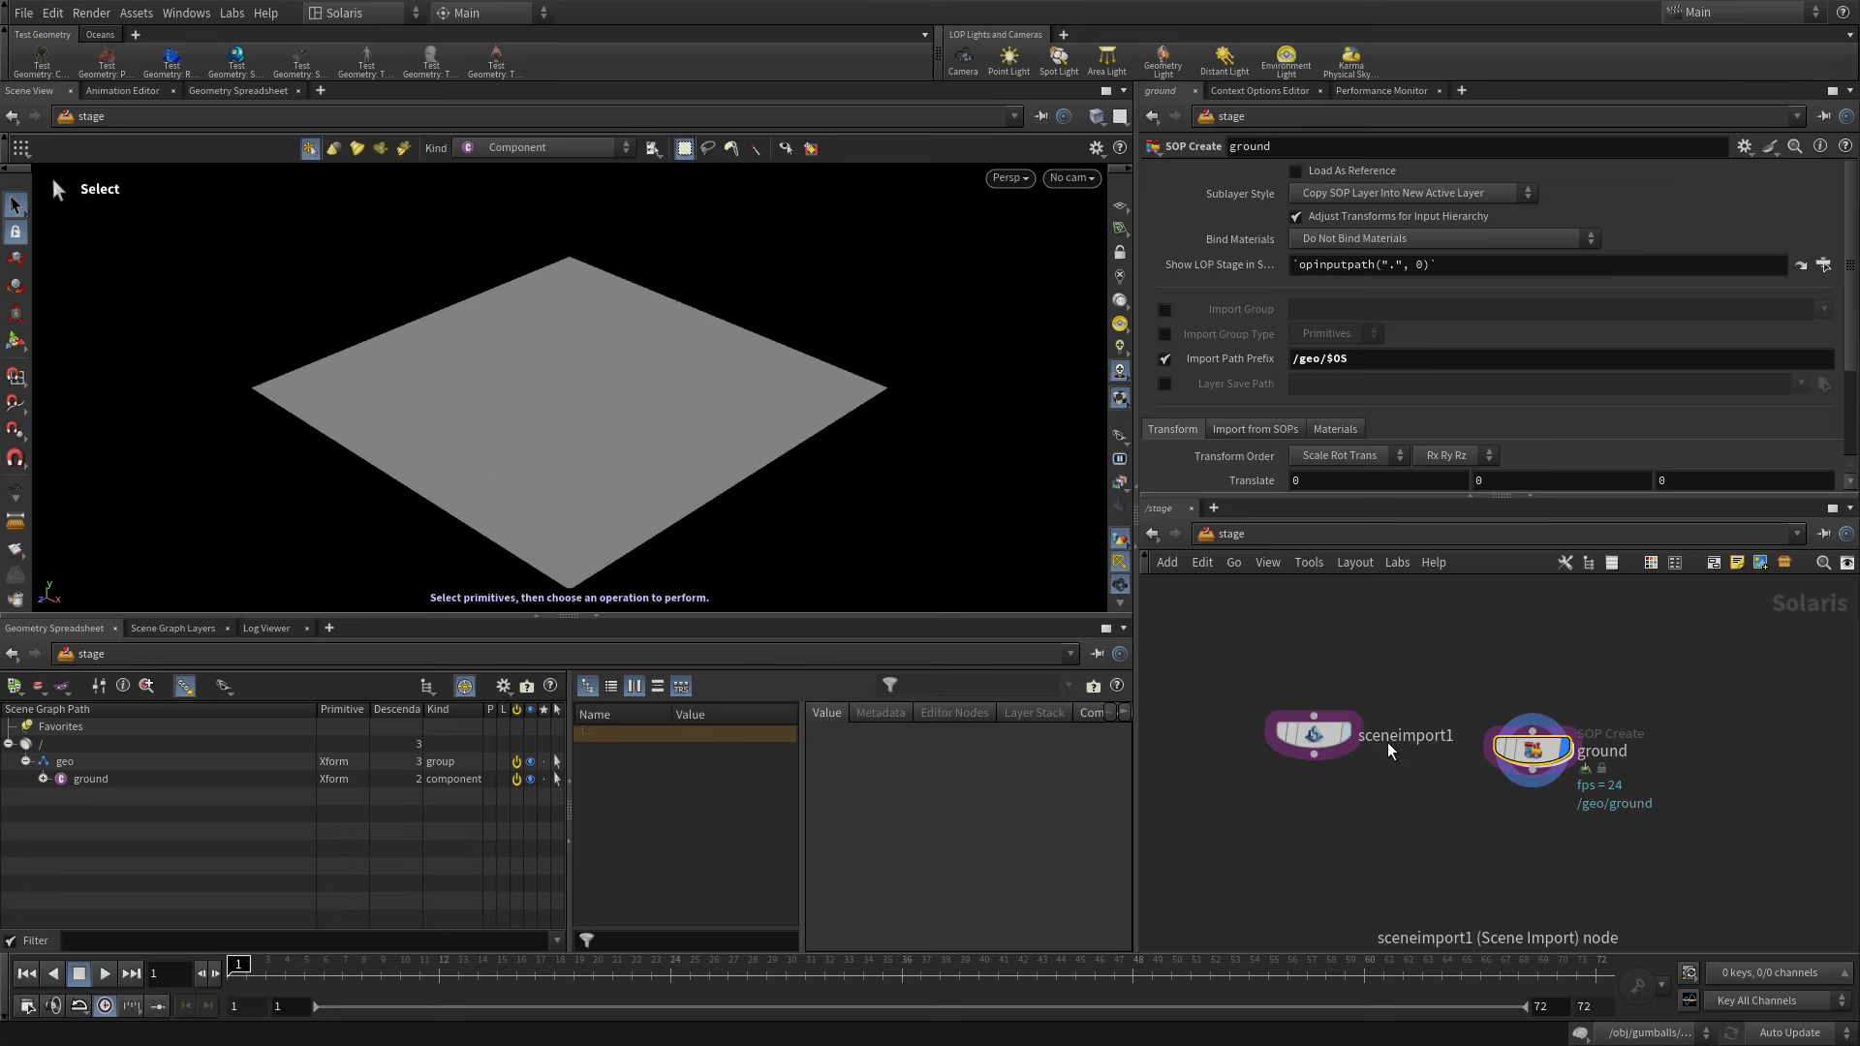
left_click_drag(1431, 849, 1396, 806)
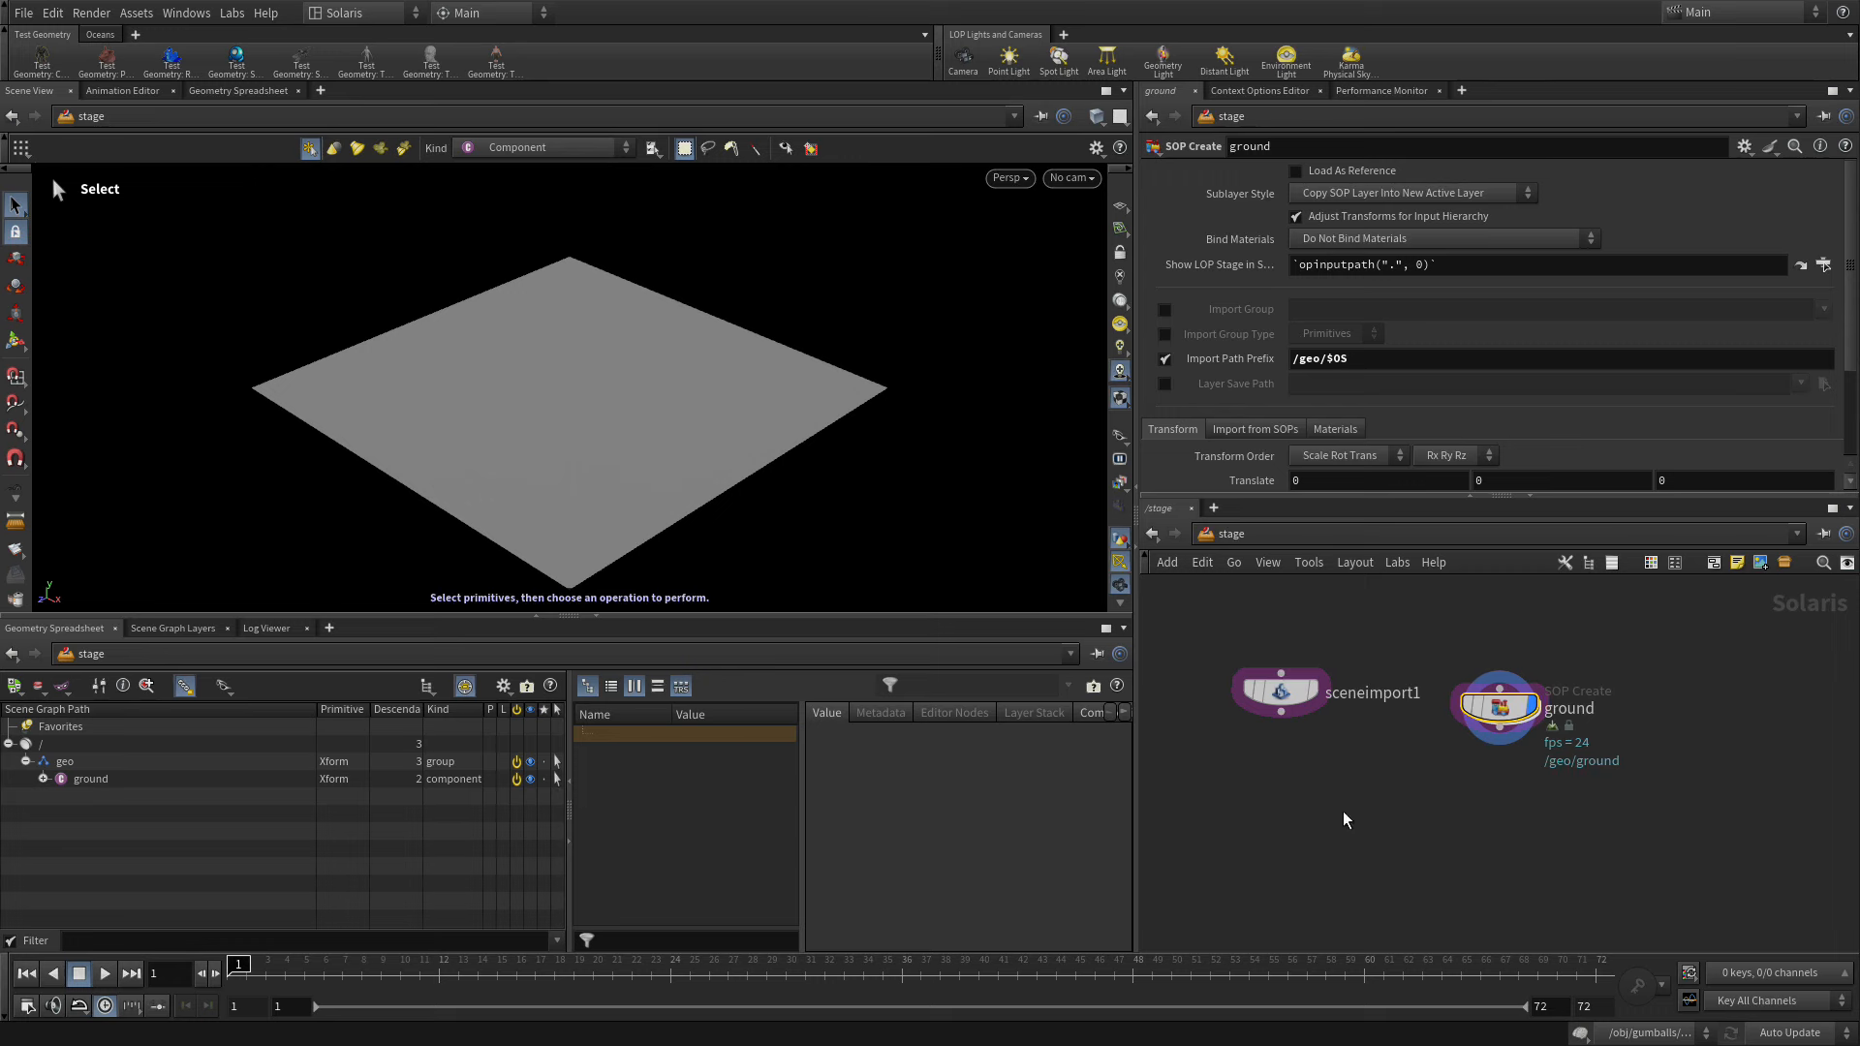
key("Tab")
type("mer")
key("Return")
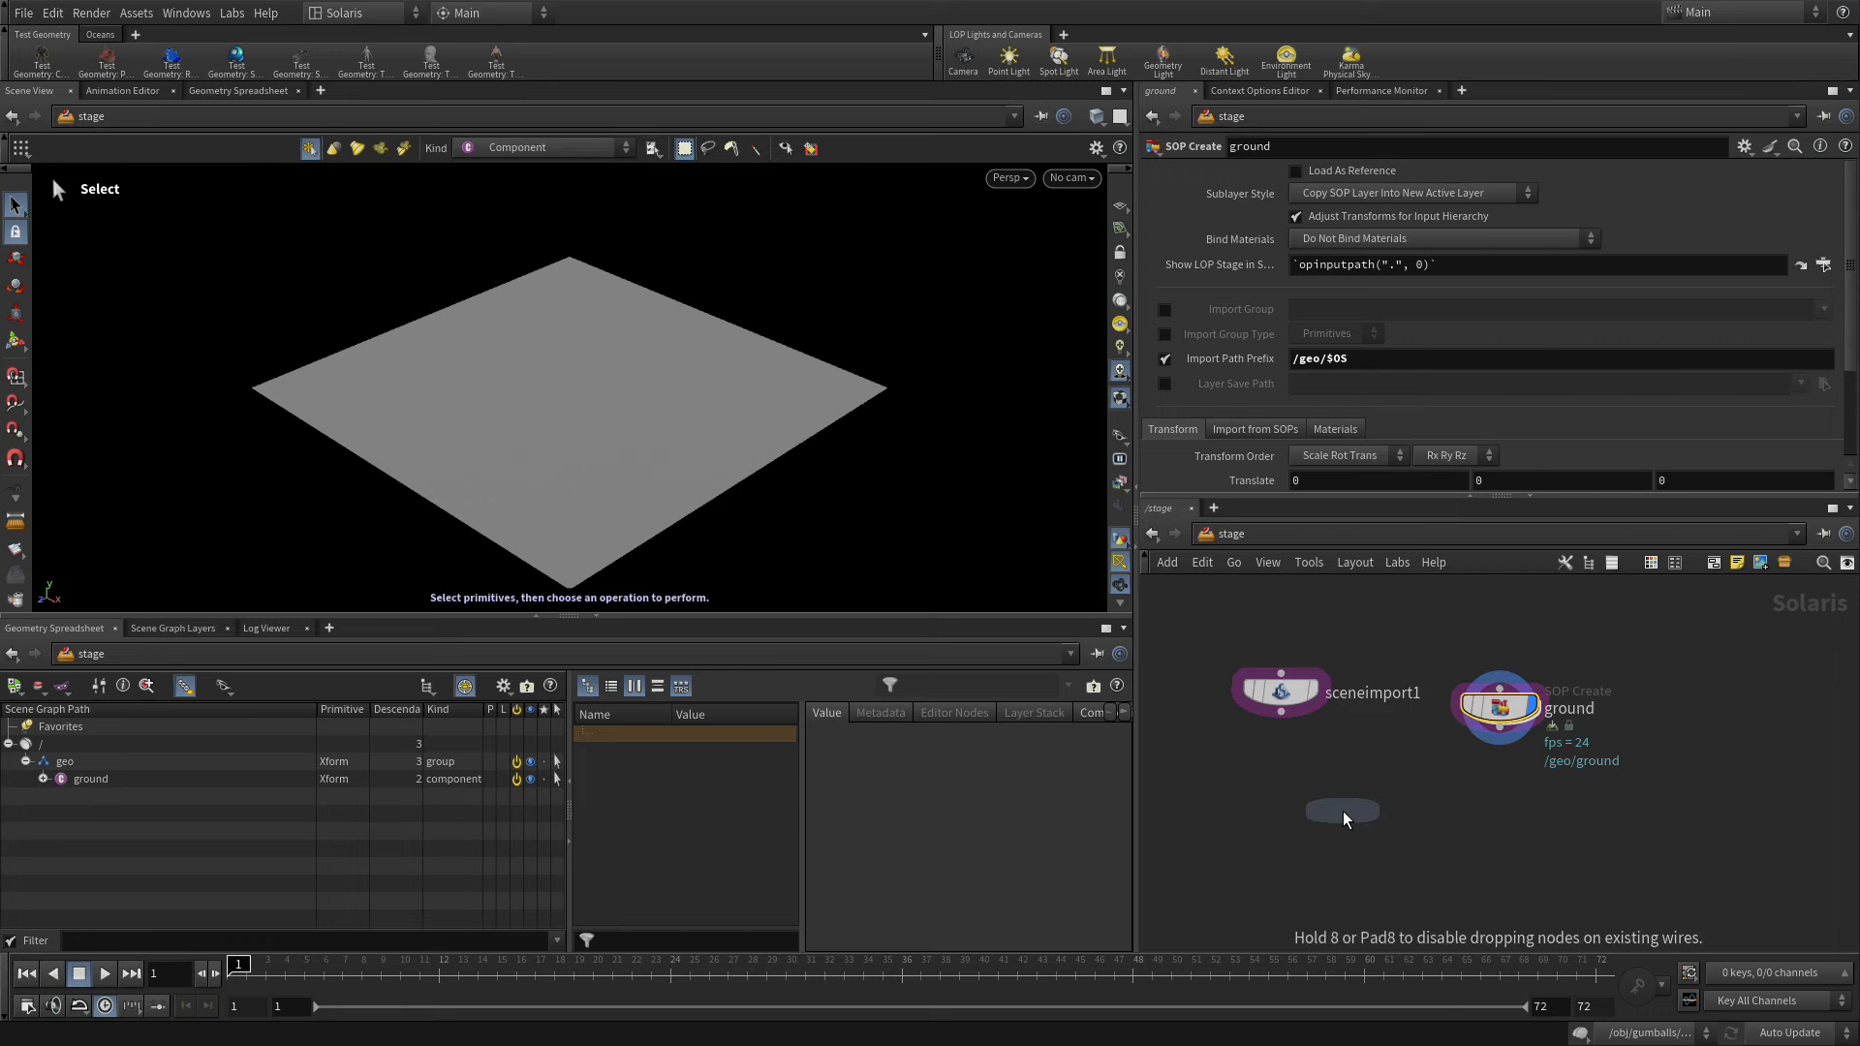
left_click(1286, 848)
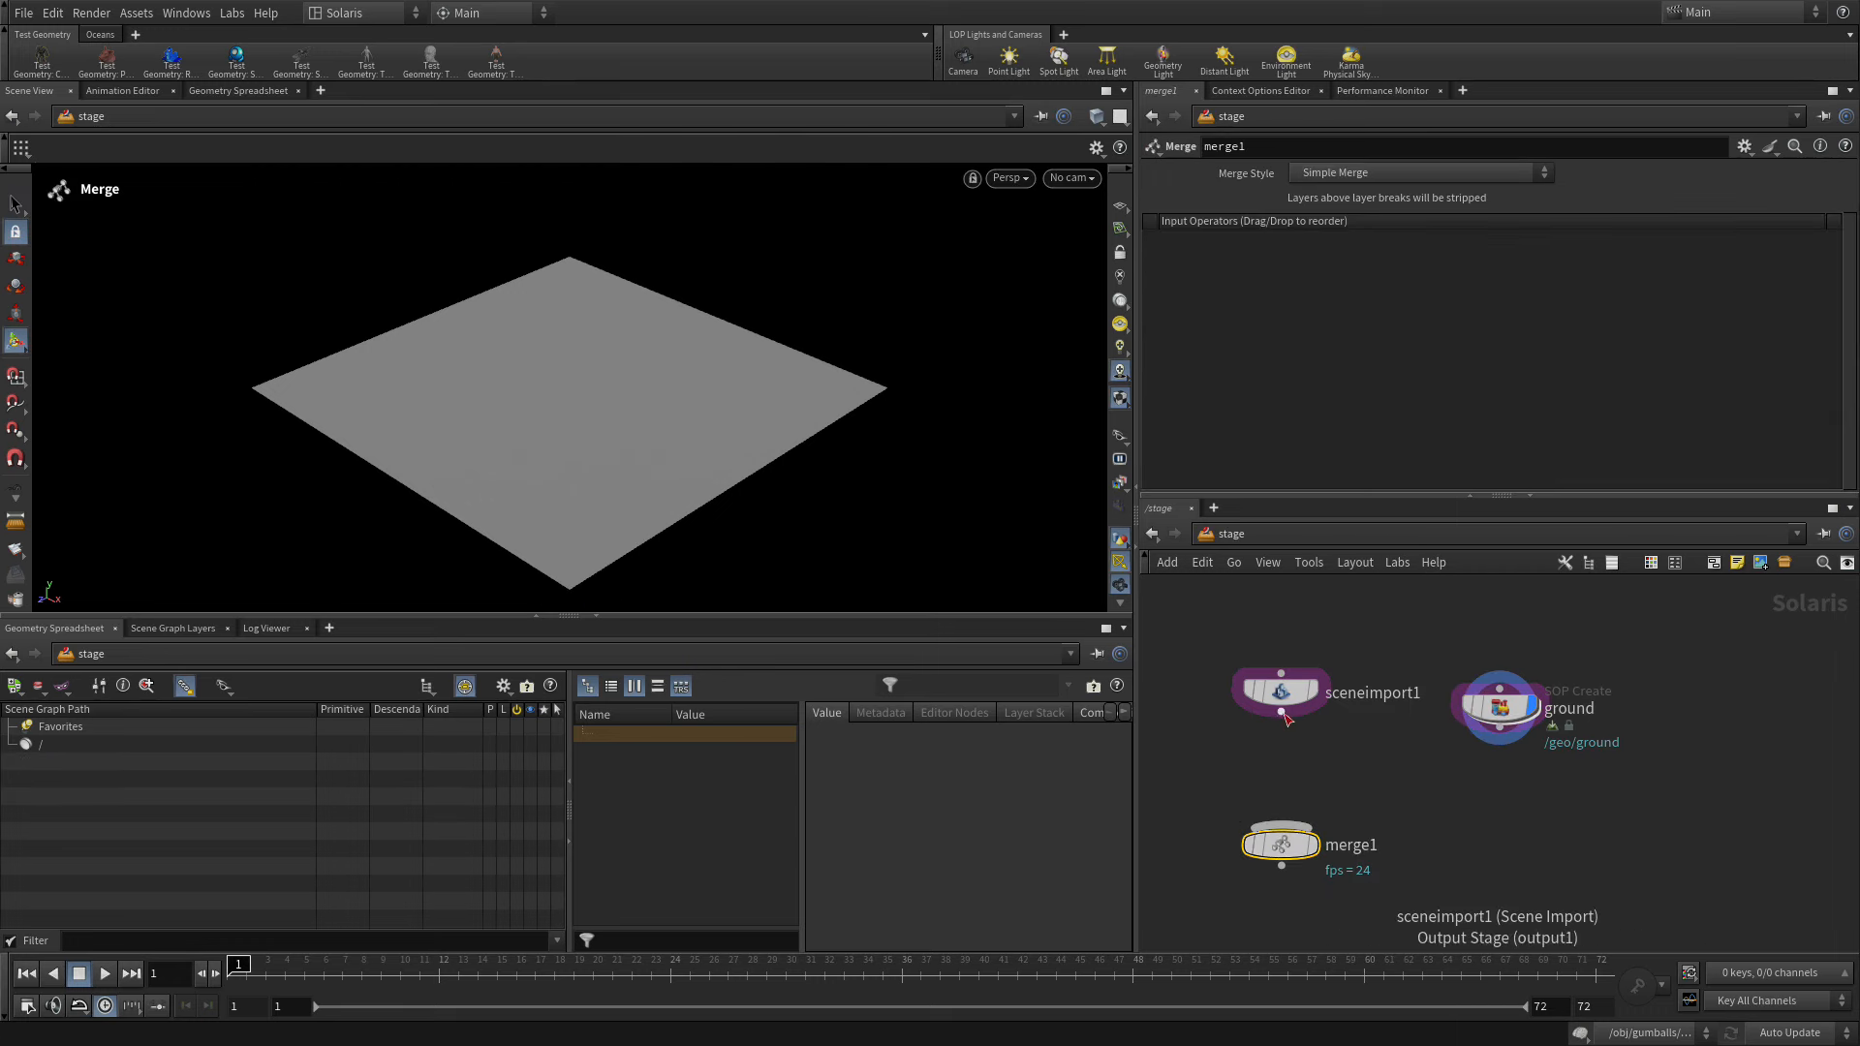
- Connect the sceneimport1 and ground nodes into the Merge node and make the merge the displayed node
left_click(1281, 713)
left_click(1280, 826)
left_click(1499, 728)
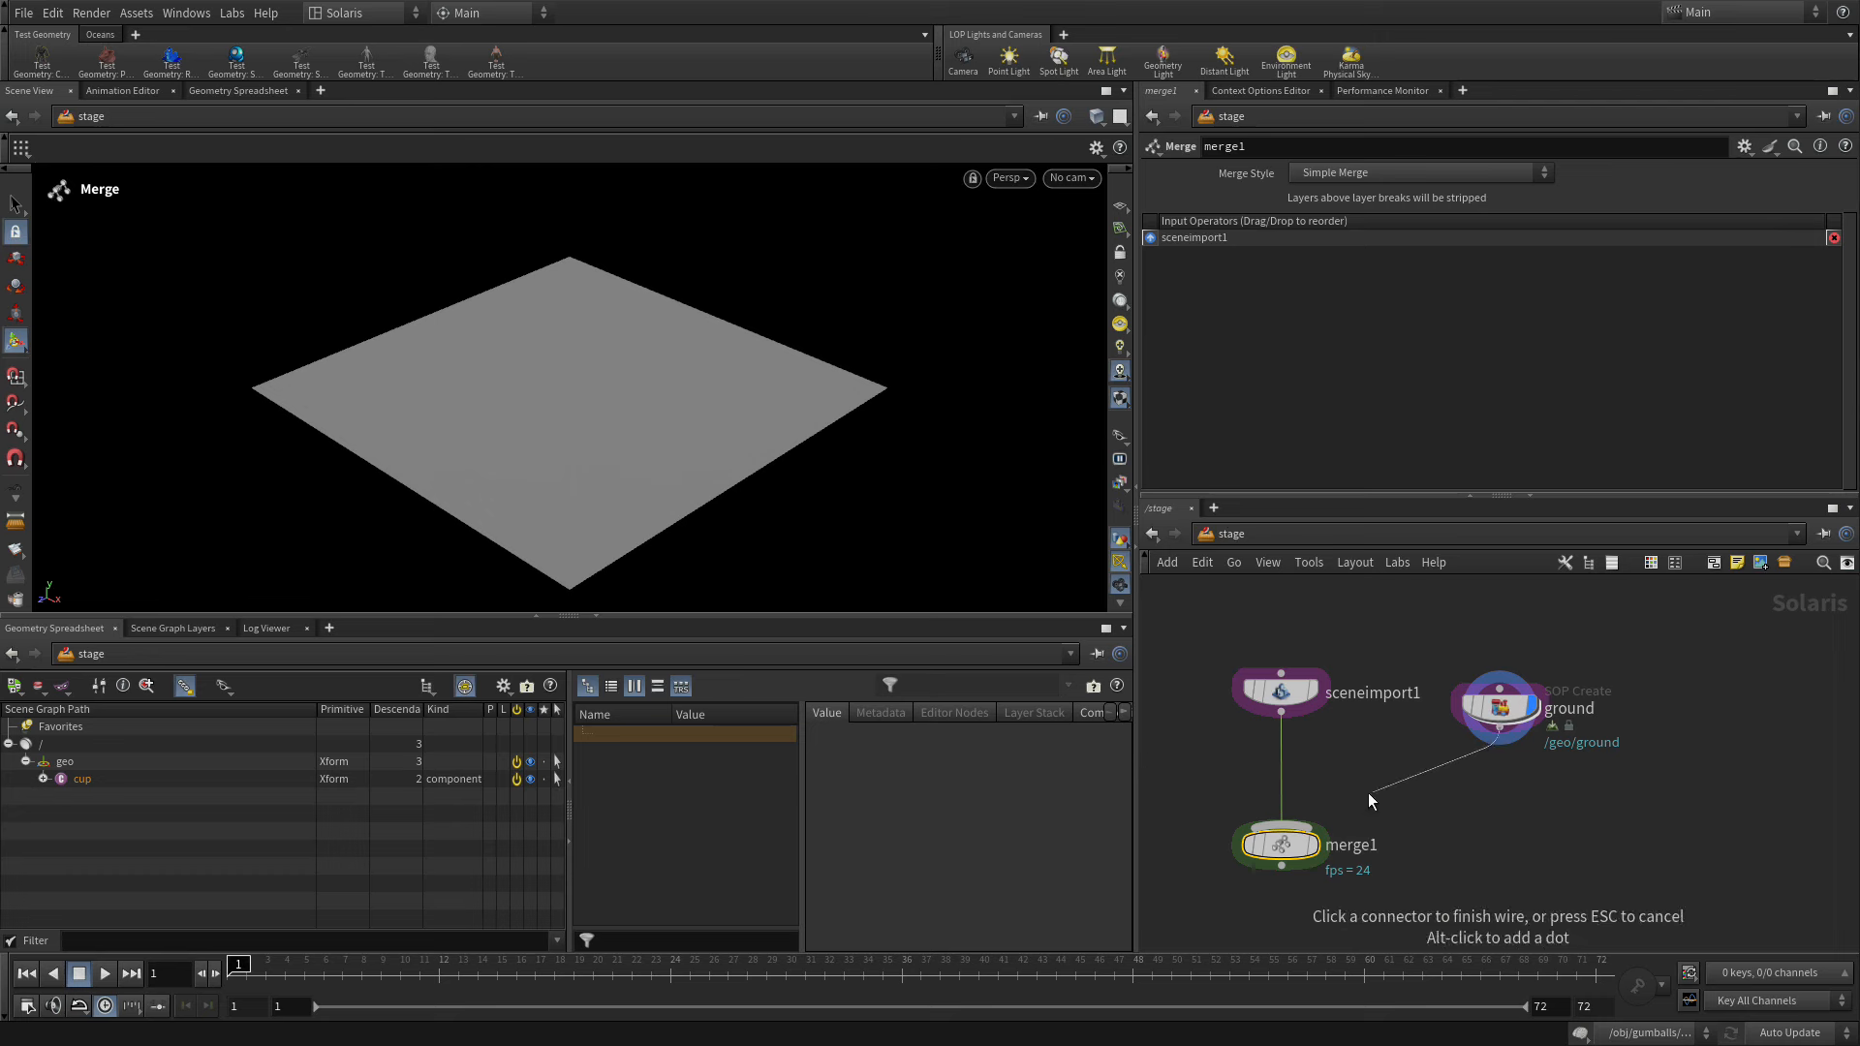
left_click(1280, 826)
left_click(1318, 850)
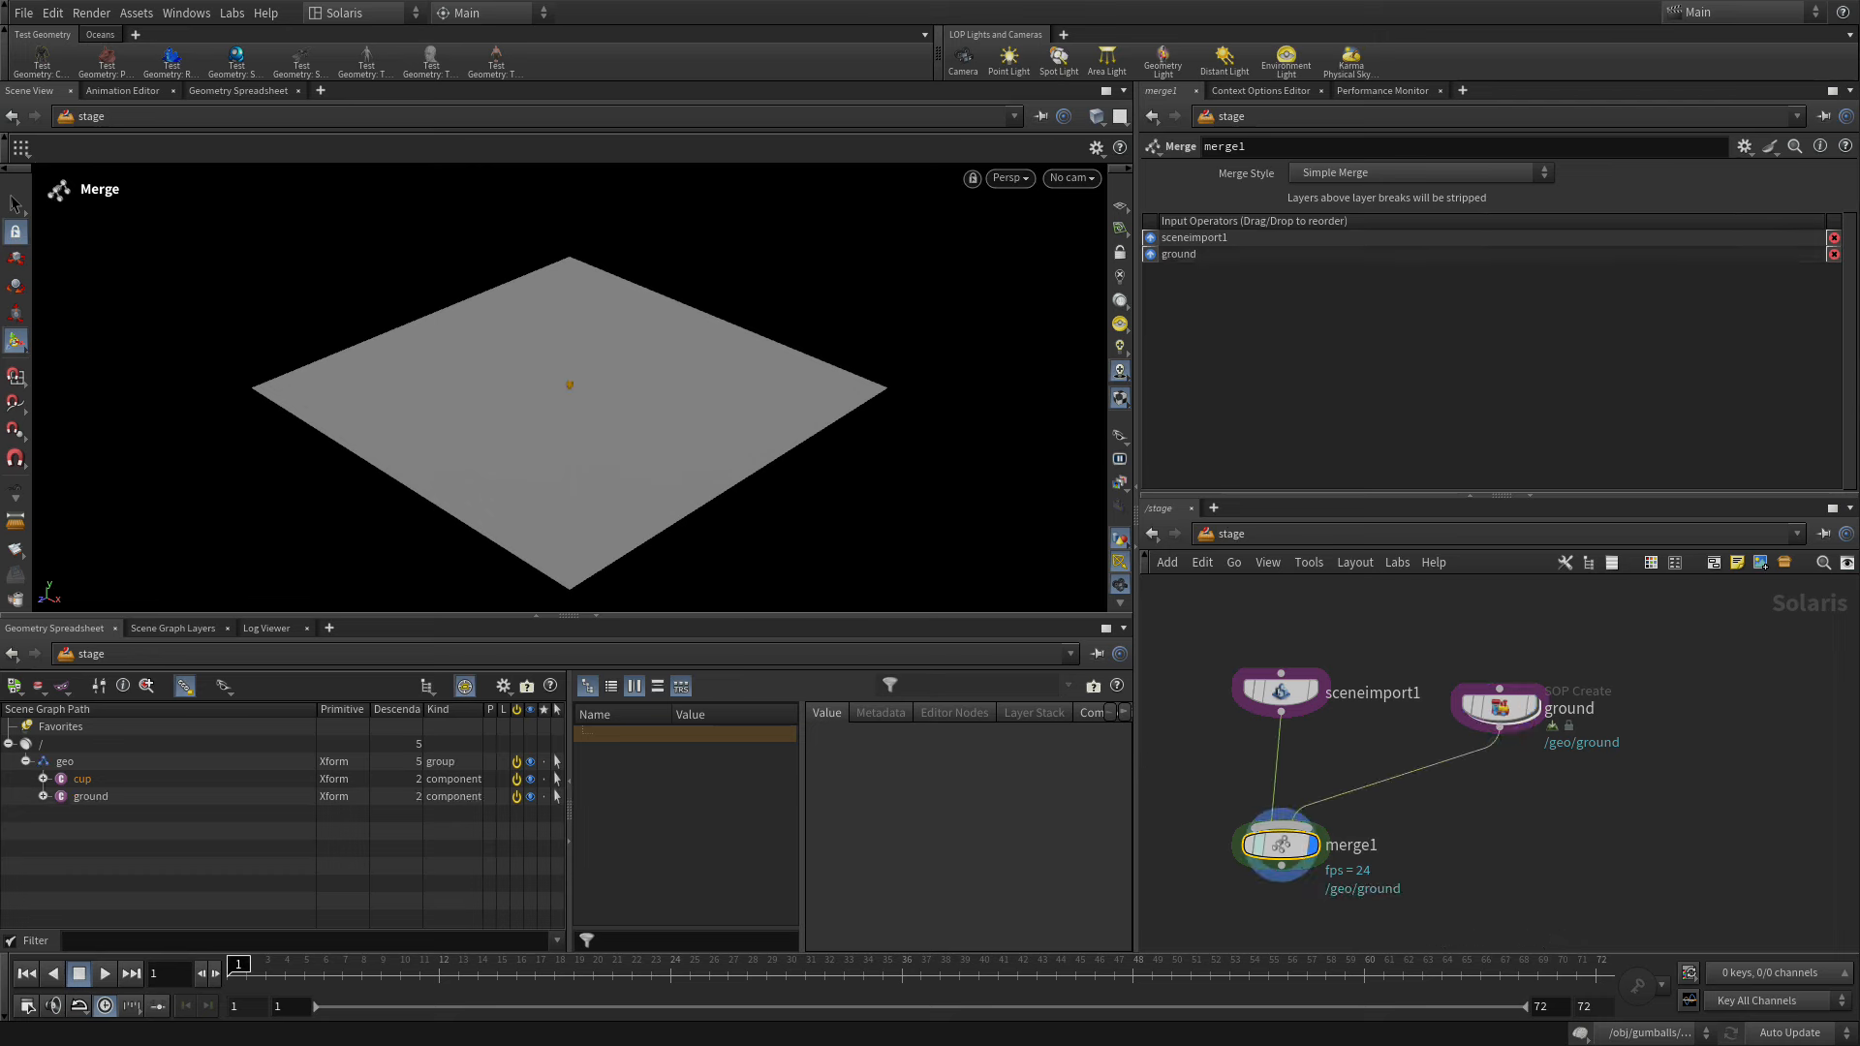
- Select the cup in the viewport and frame it to examine it close up against the ground
left_click(14, 204)
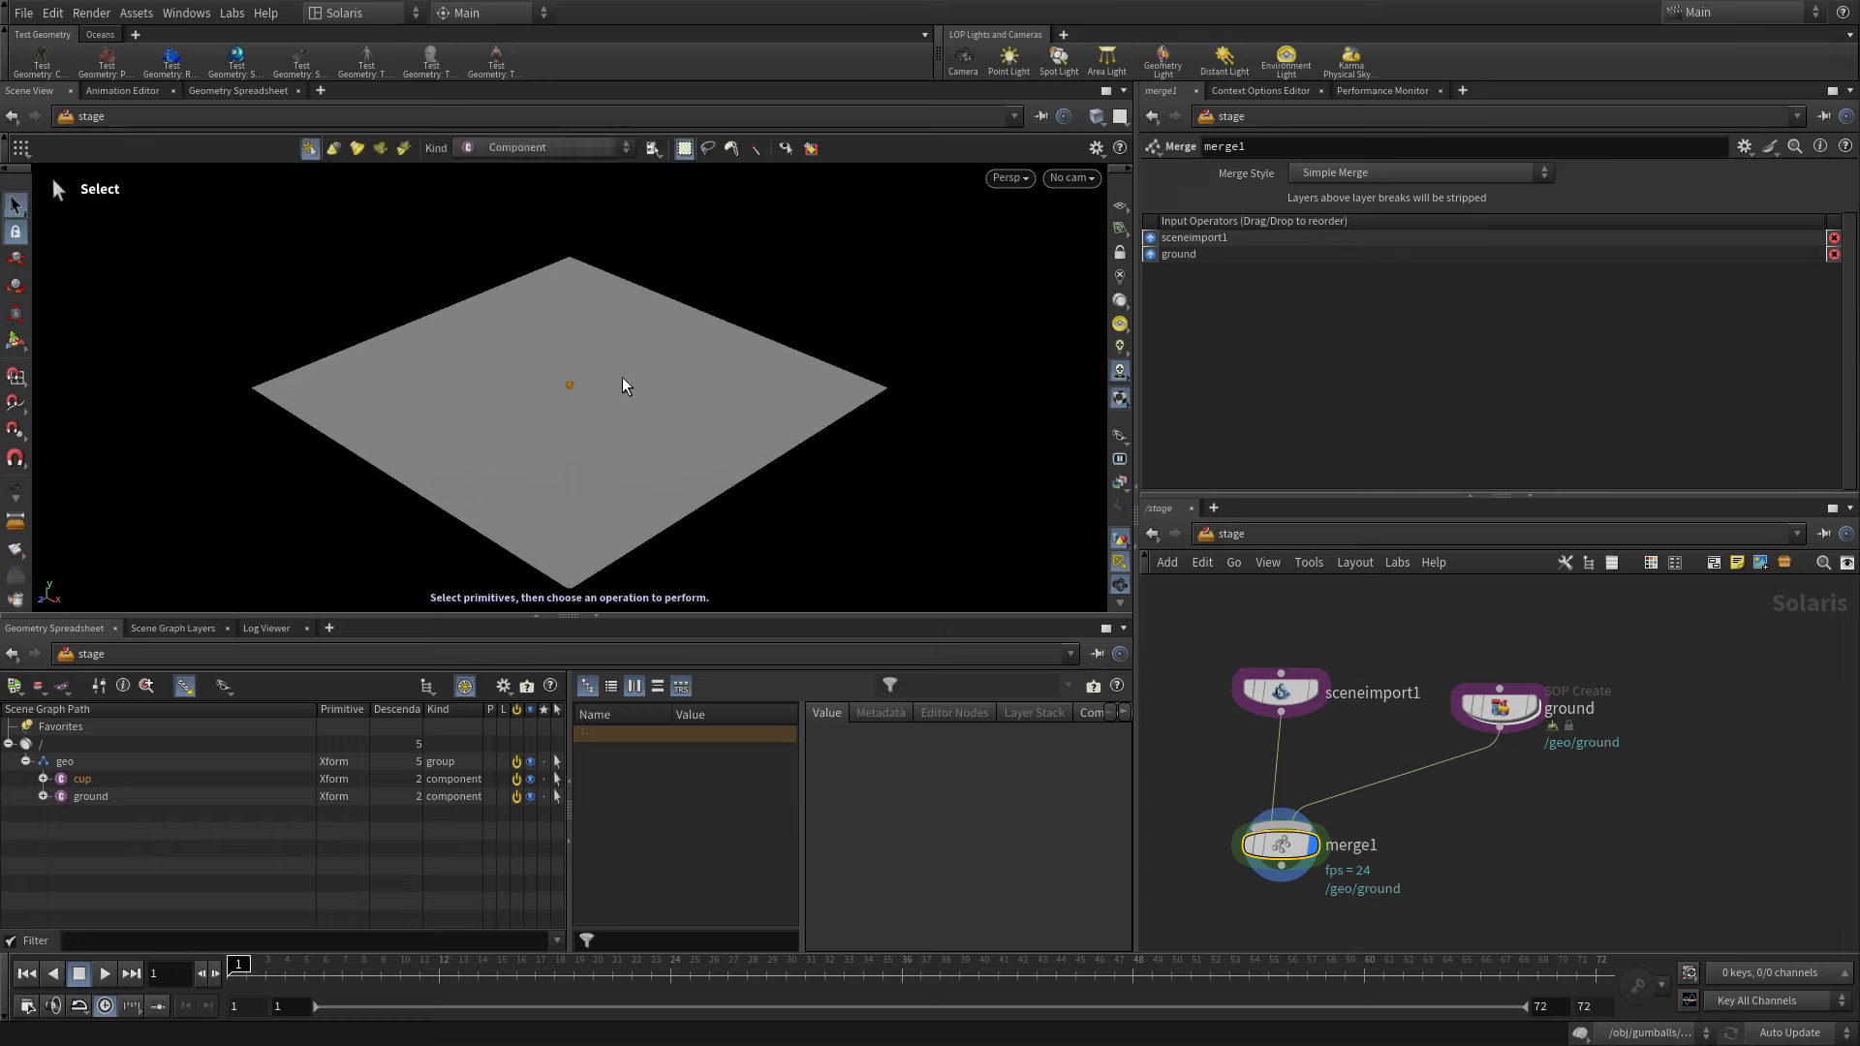
left_click(570, 385)
key("space+g")
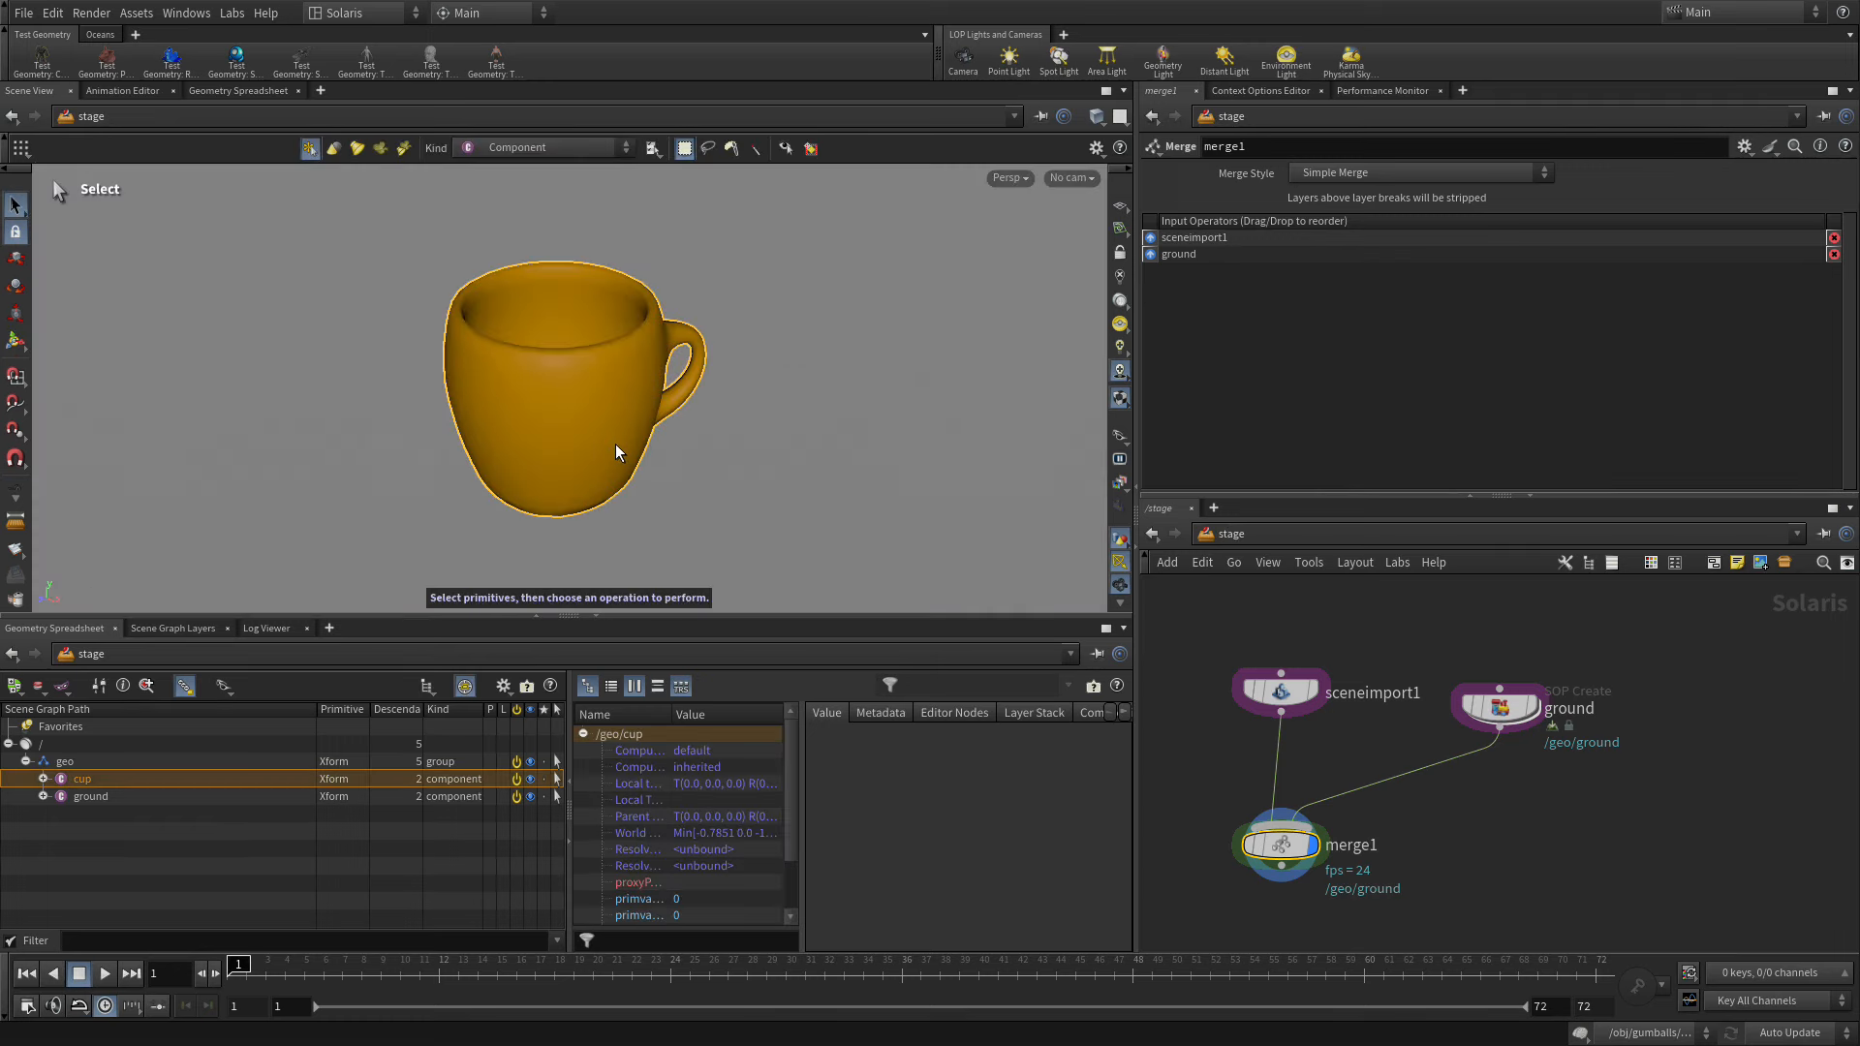
left_click_drag(623, 415, 639, 426)
key("s")
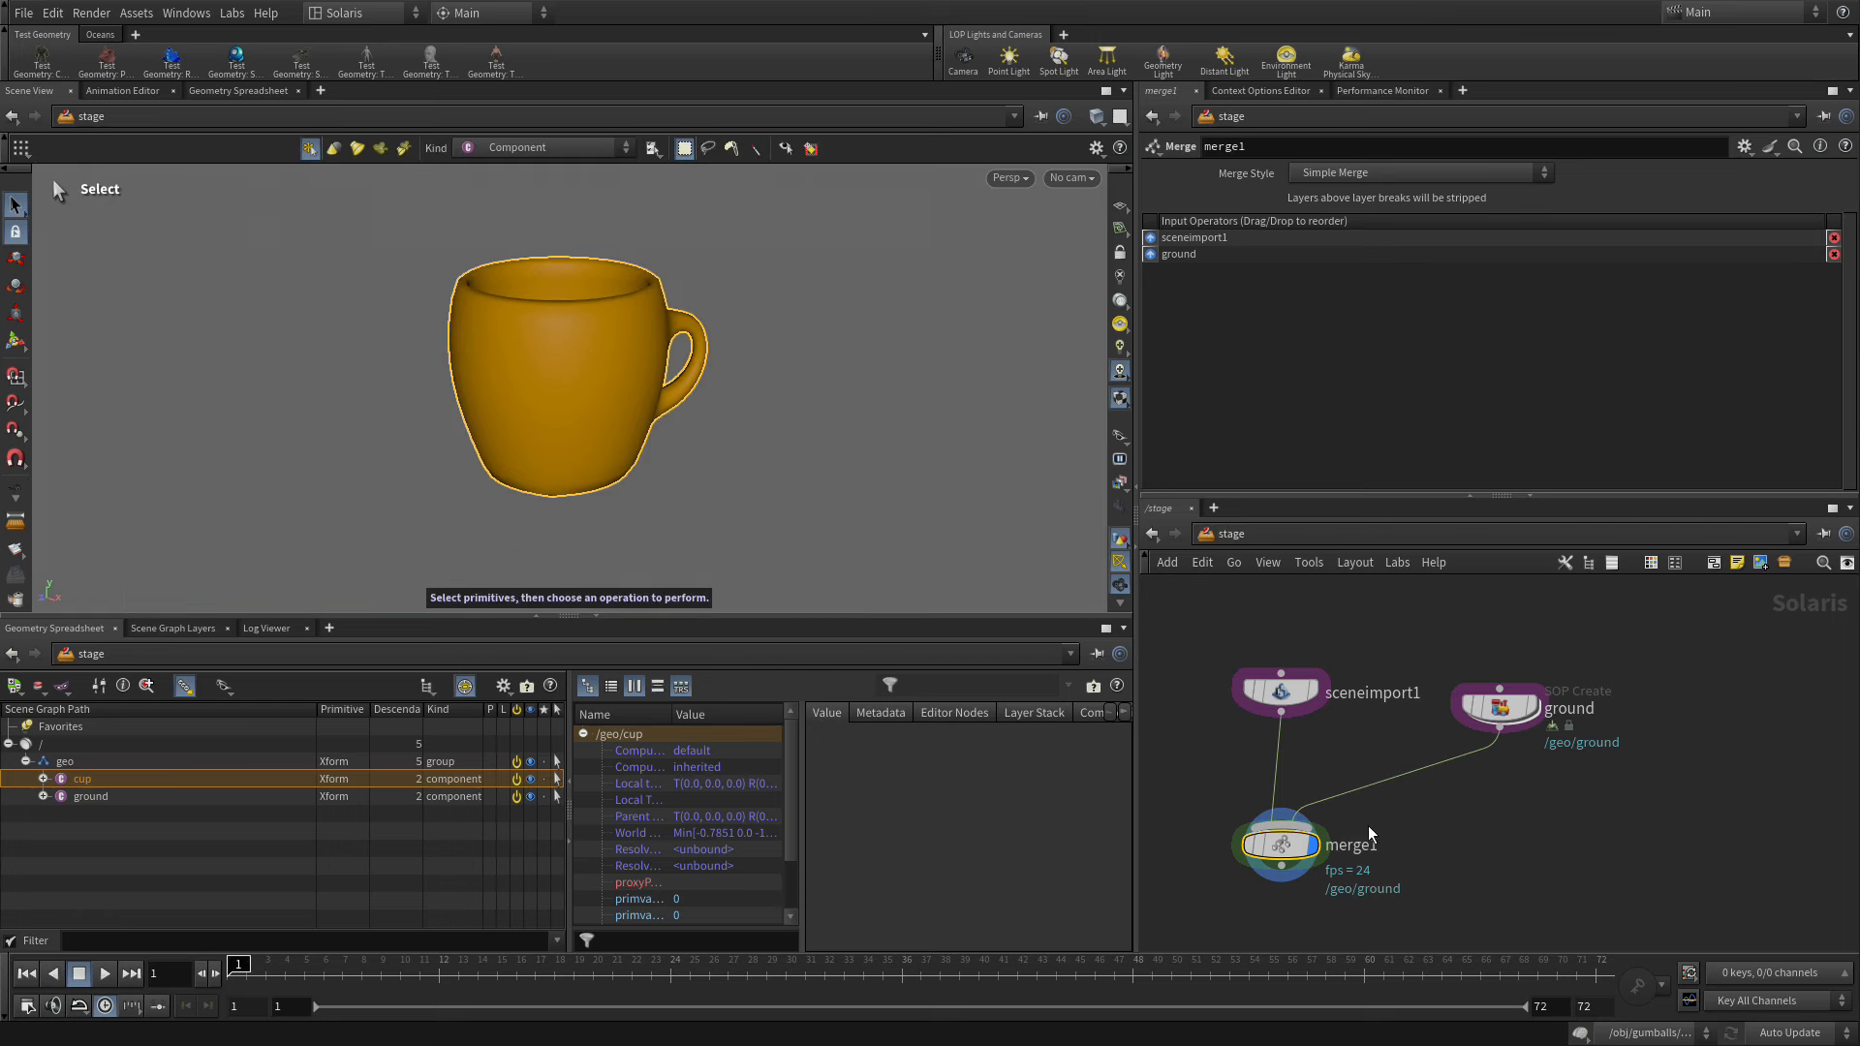
- Rename the merge node to geo_merge and the scene import node to cup_geo
double_click(1346, 846)
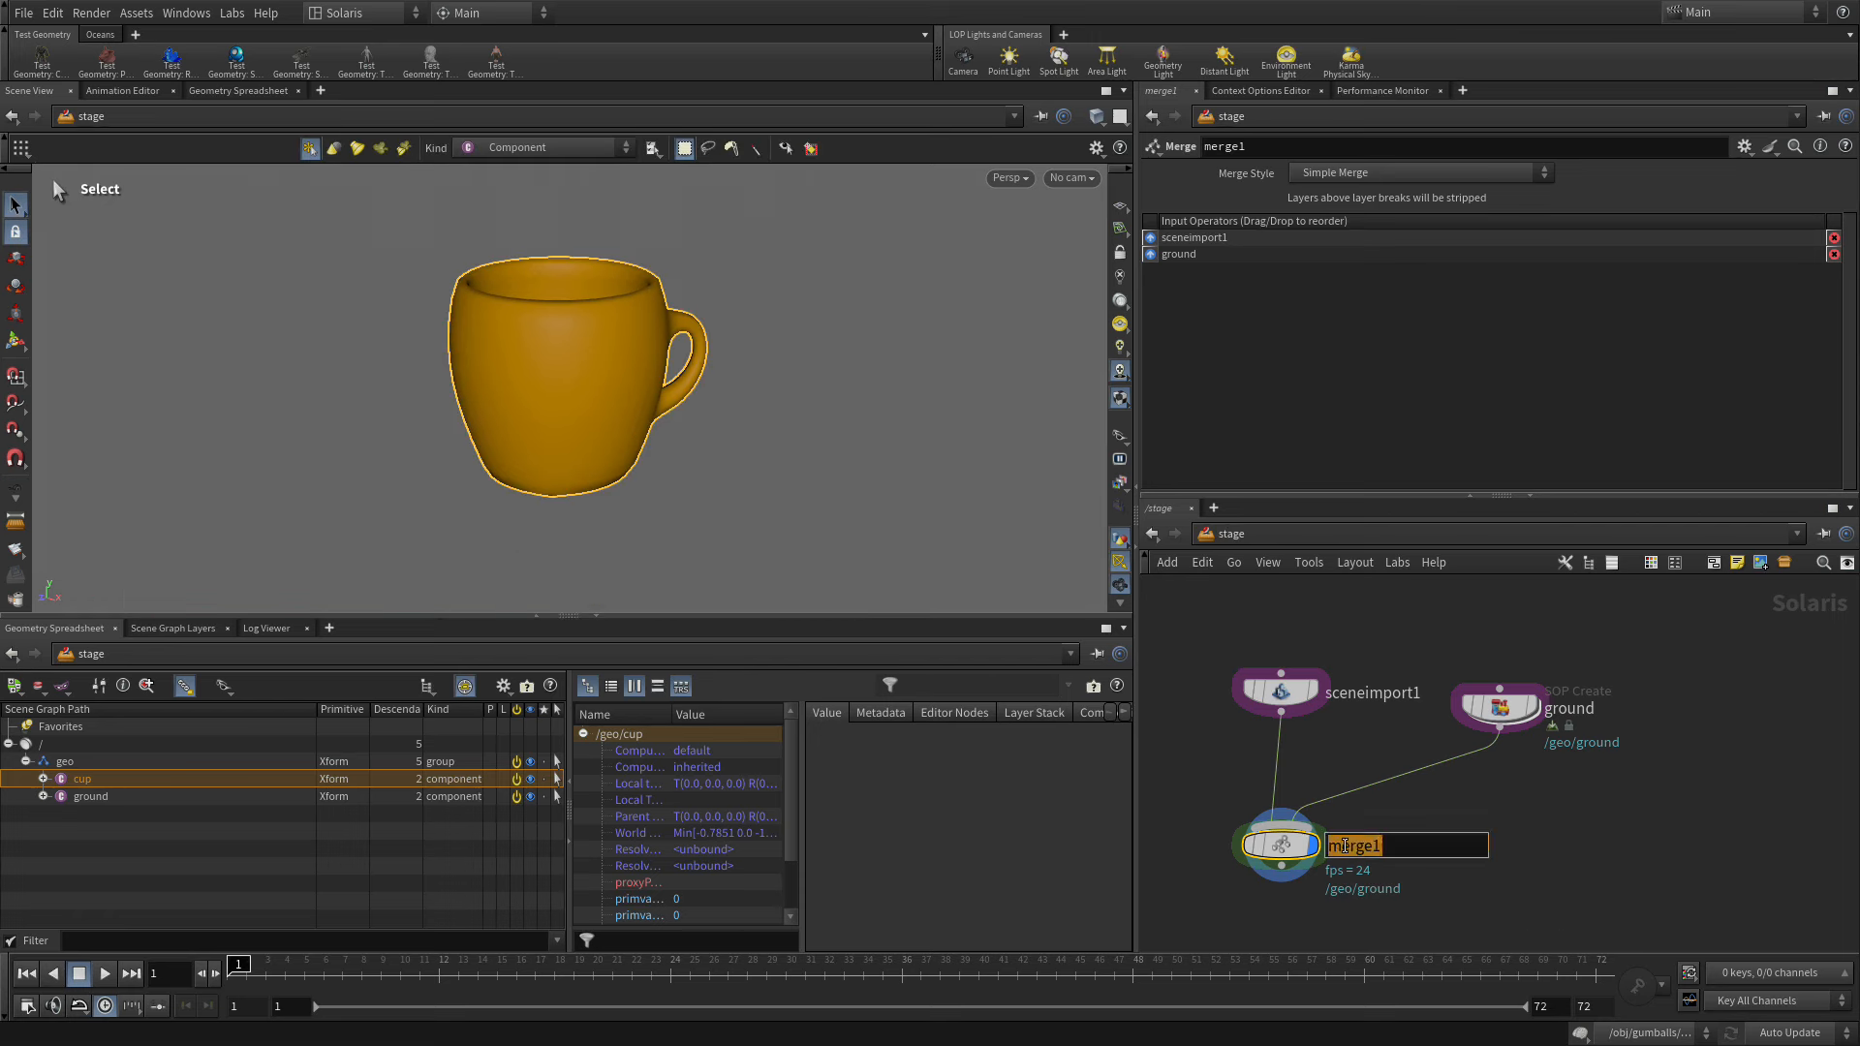
type("geo_merge")
key("Return")
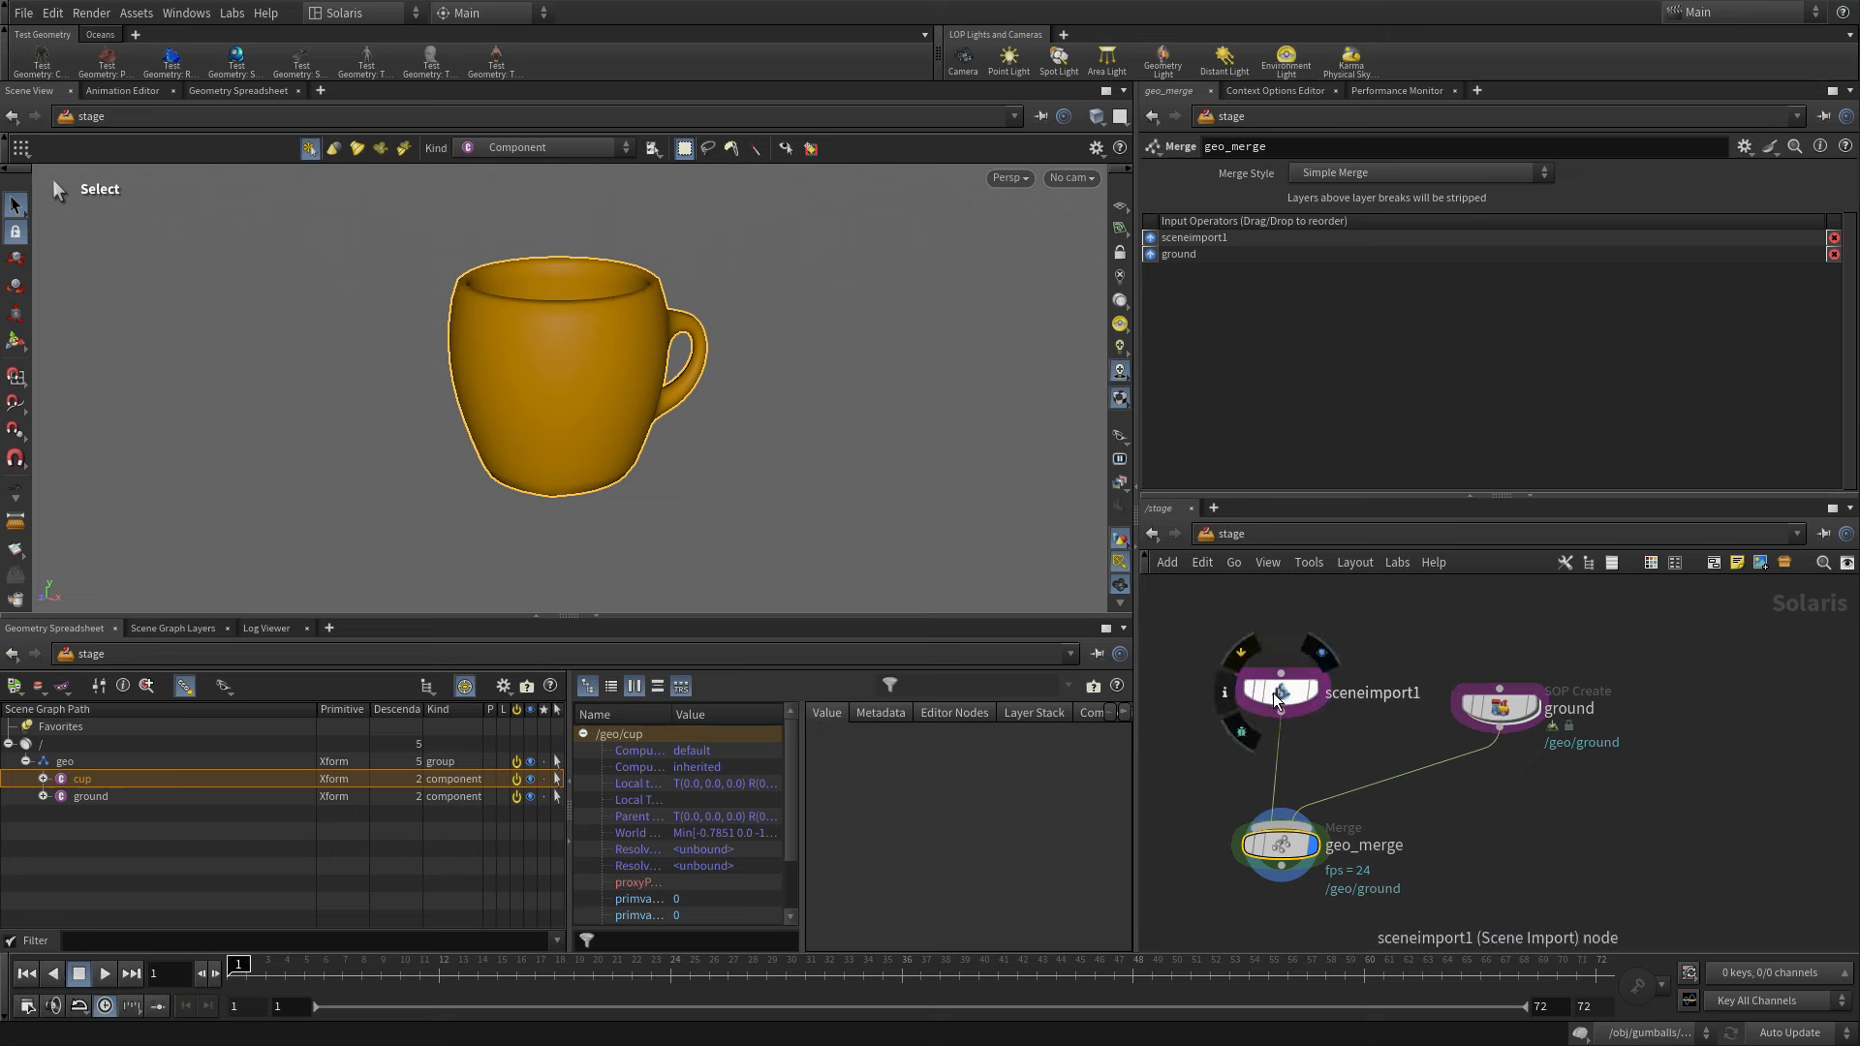
middle_click_drag(1506, 848, 1551, 739)
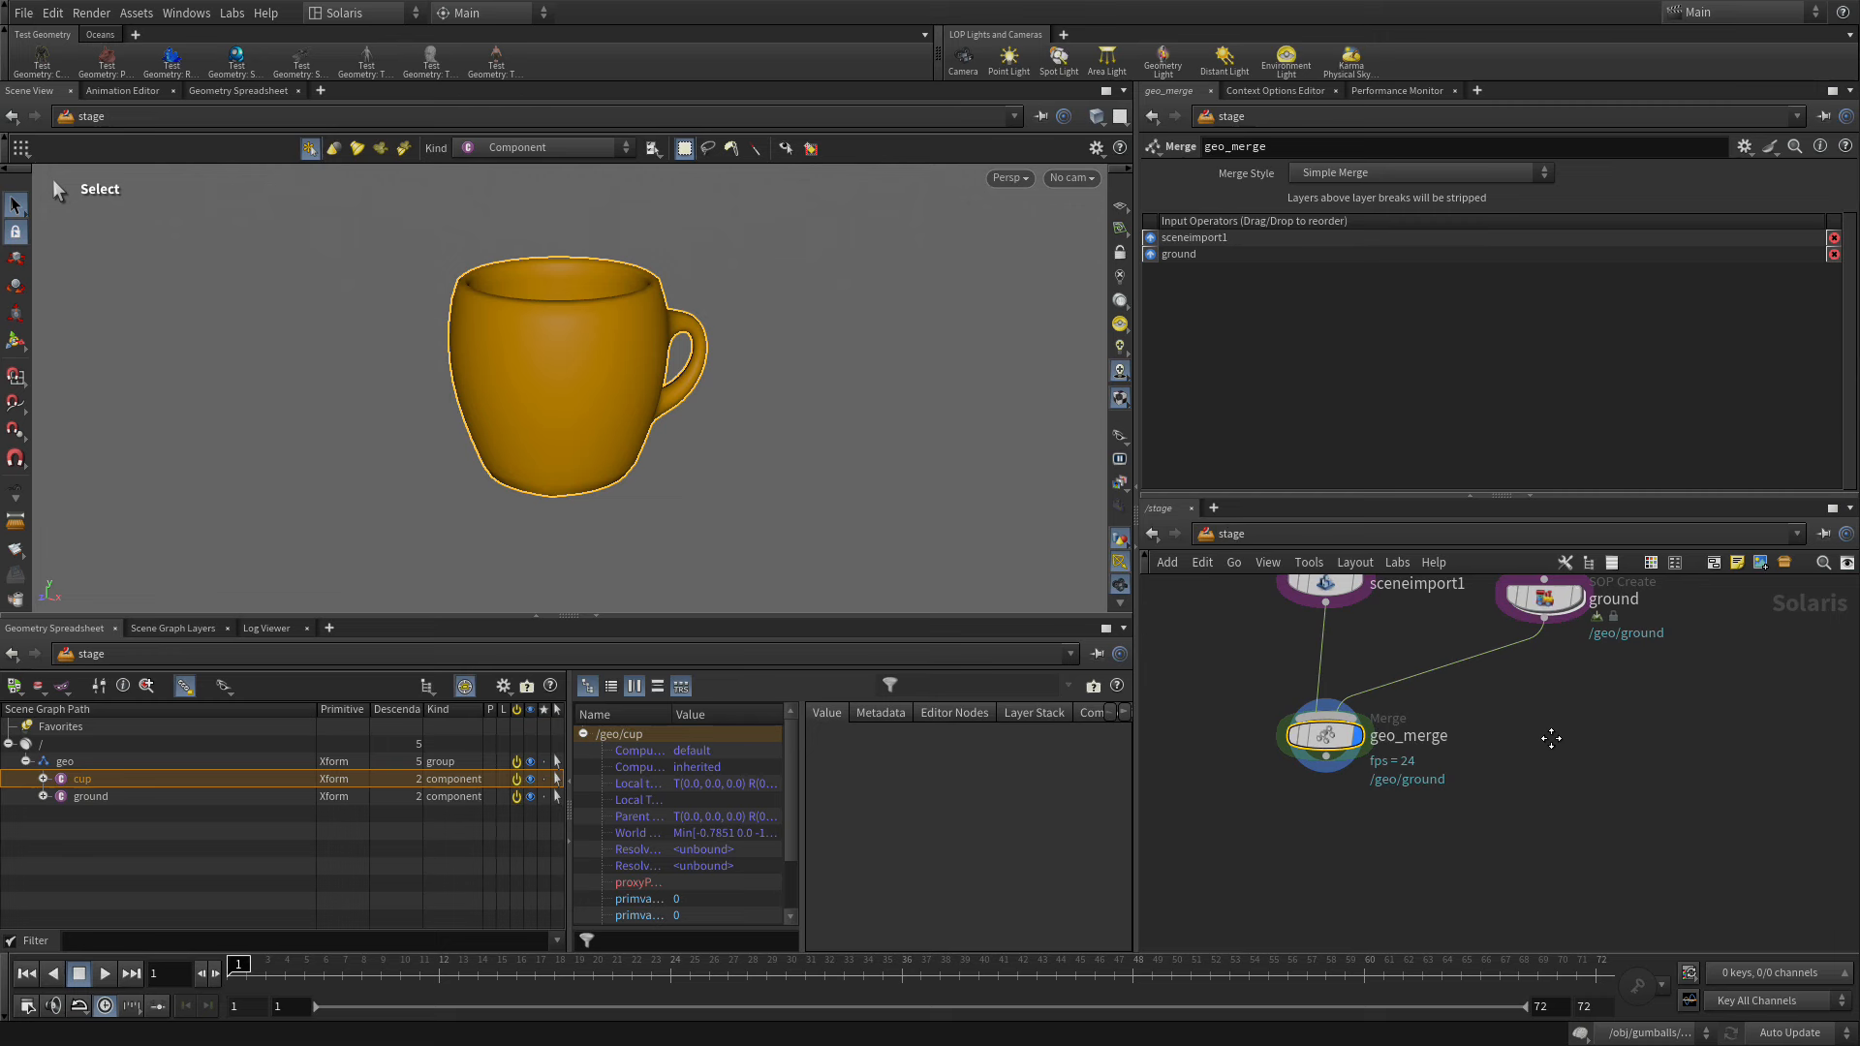
double_click(1405, 585)
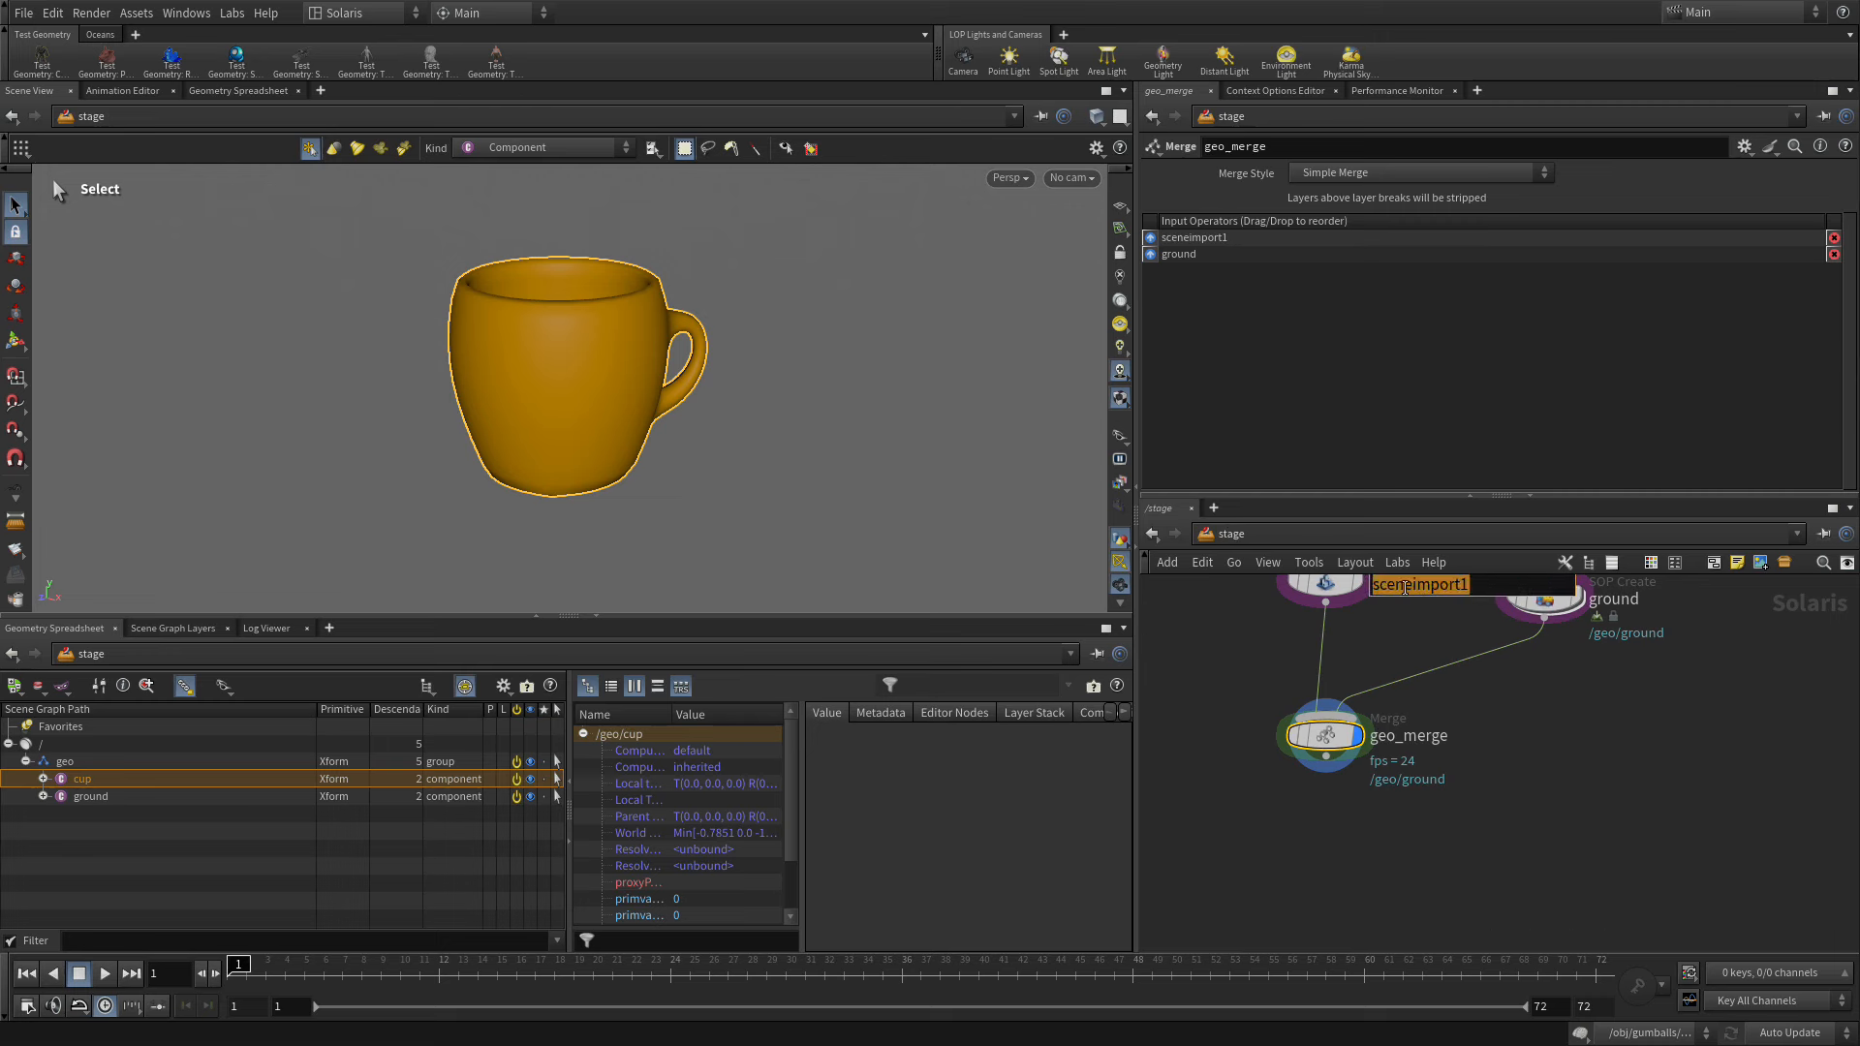
type("cup")
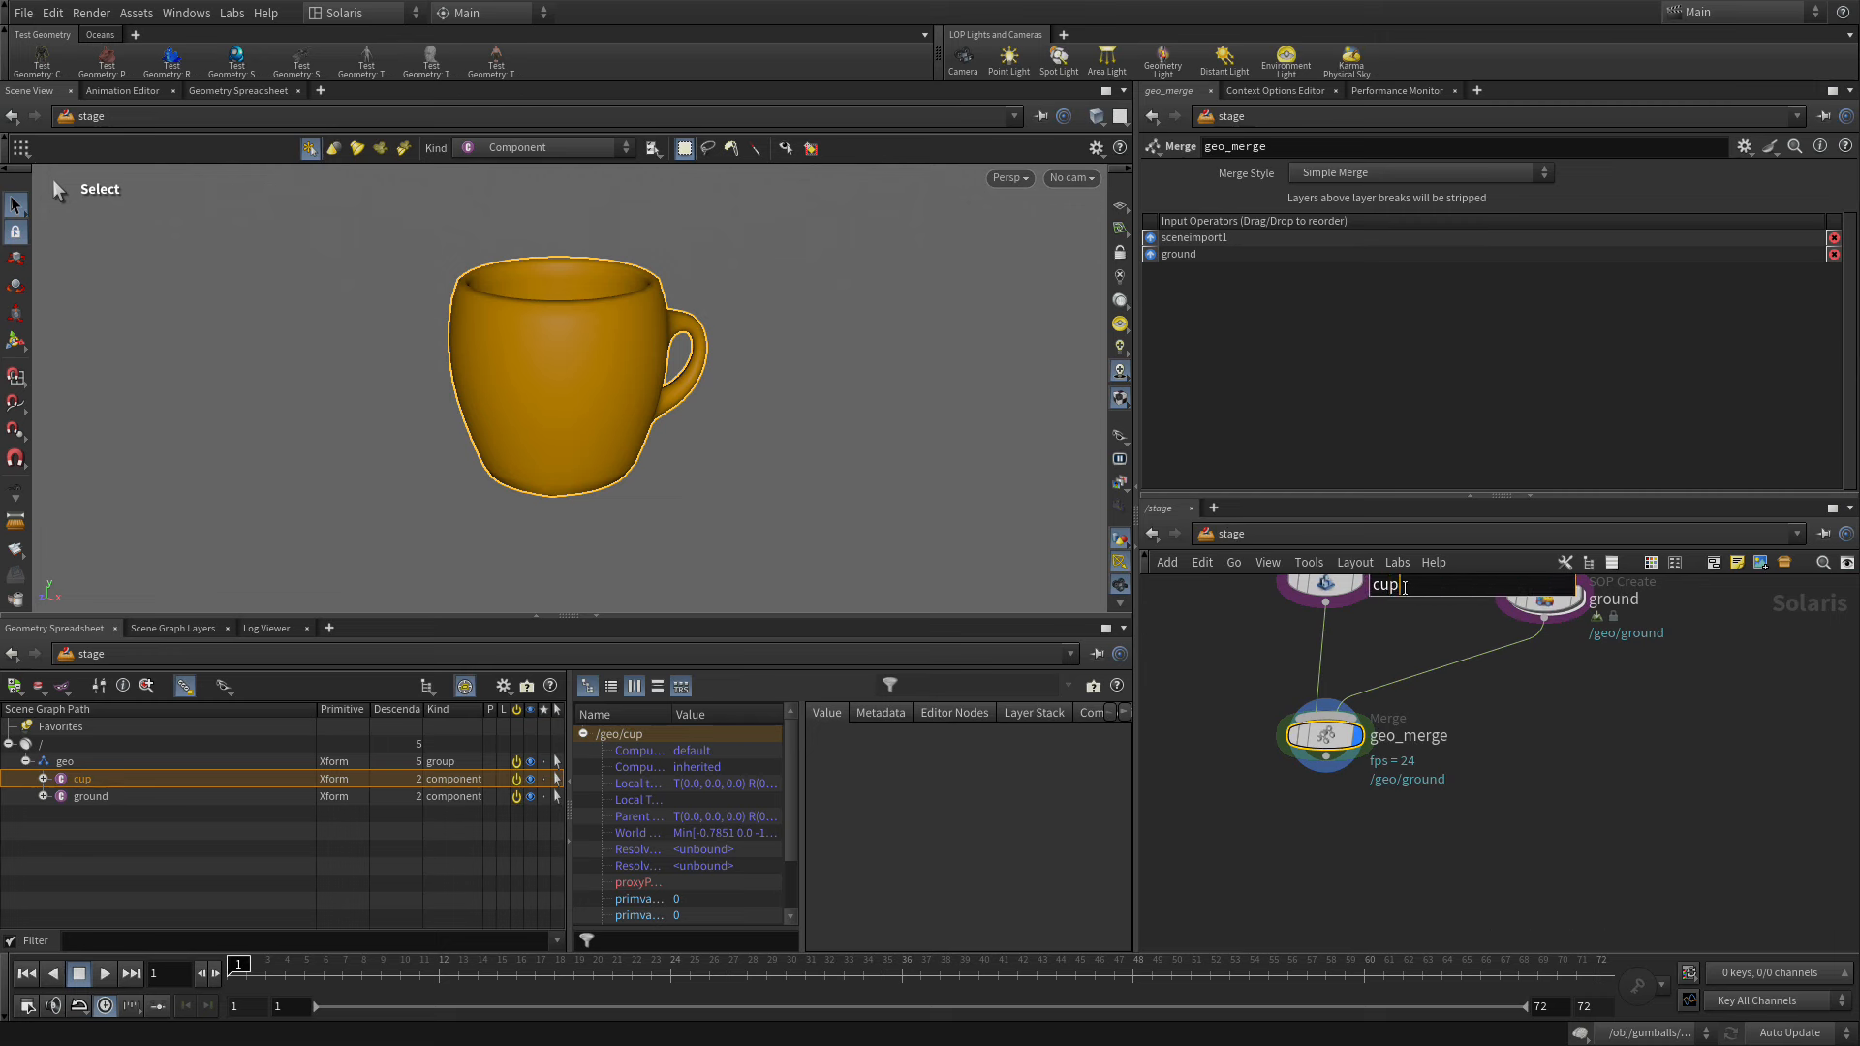
type("_geo")
key("Return")
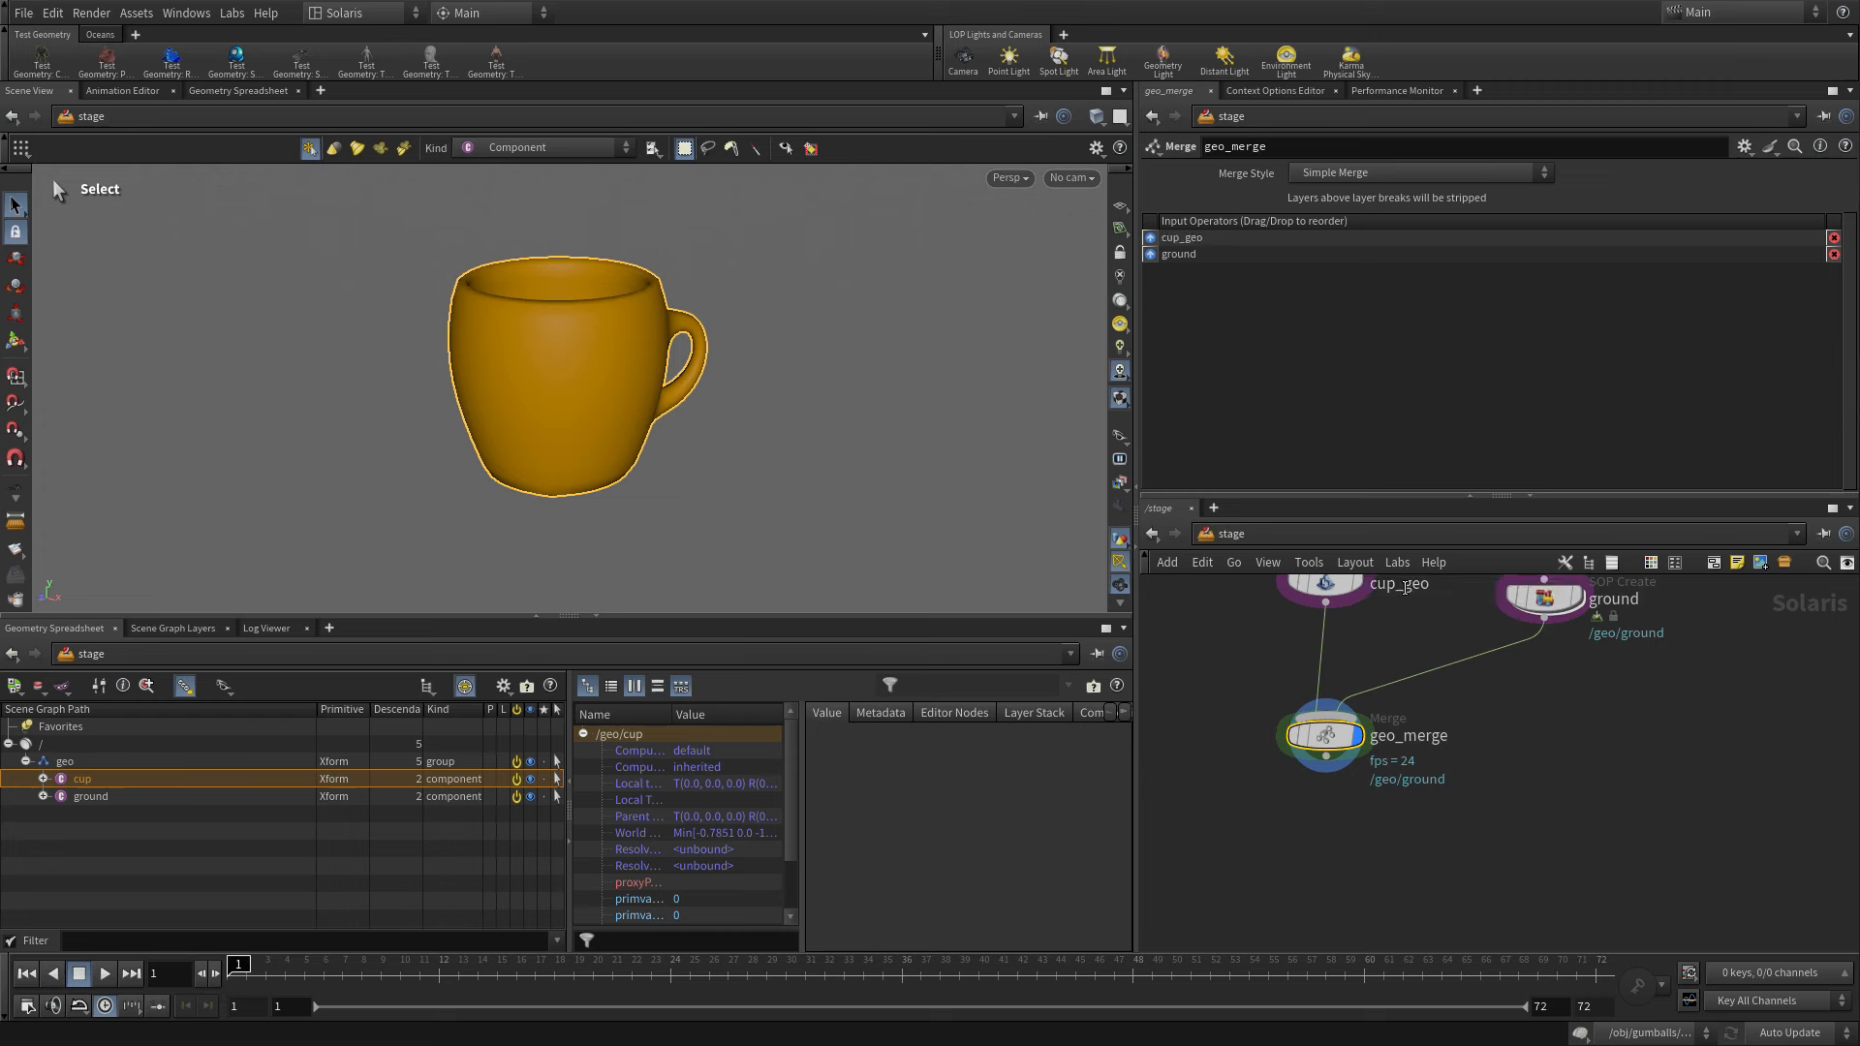
- Add a Quick Surface Material node in the empty area beside the geo_merge node
mouse_move(1502, 729)
middle_mouse_down()
mouse_move(1507, 796)
mouse_move(1494, 753)
middle_mouse_up()
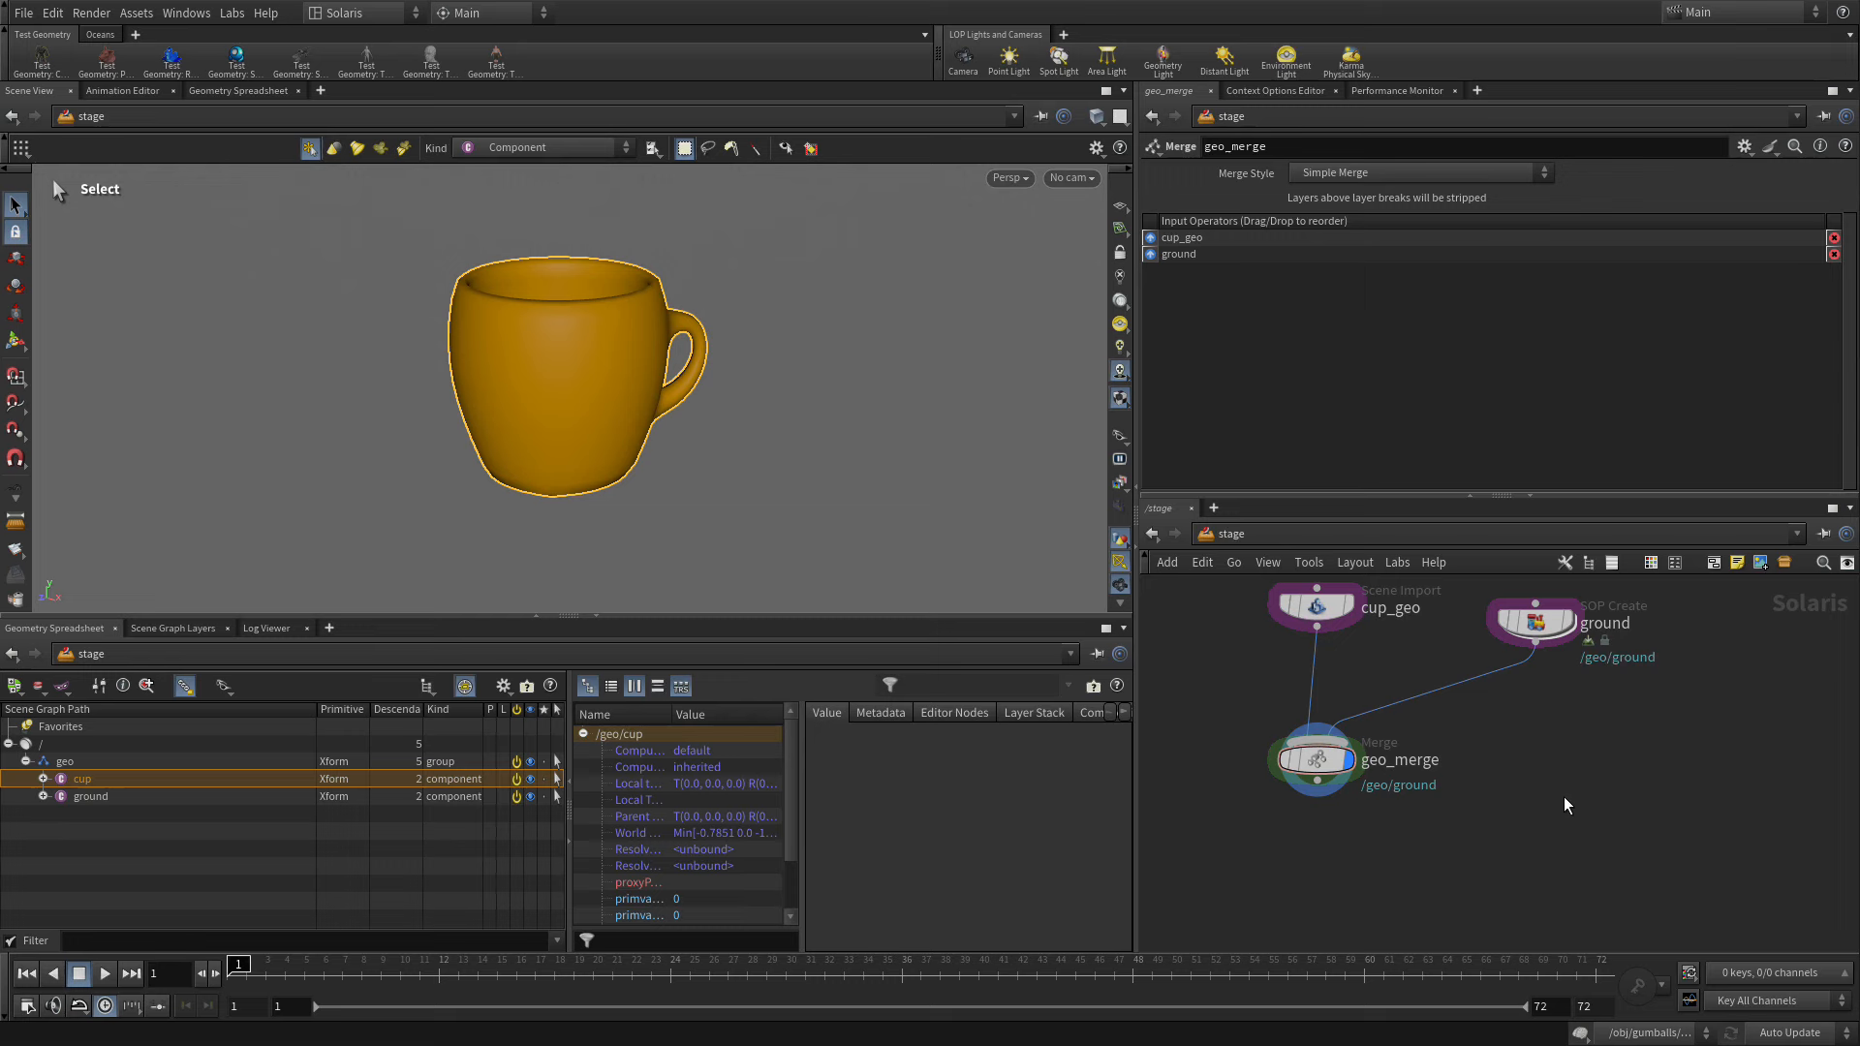
key("Tab")
type("qu")
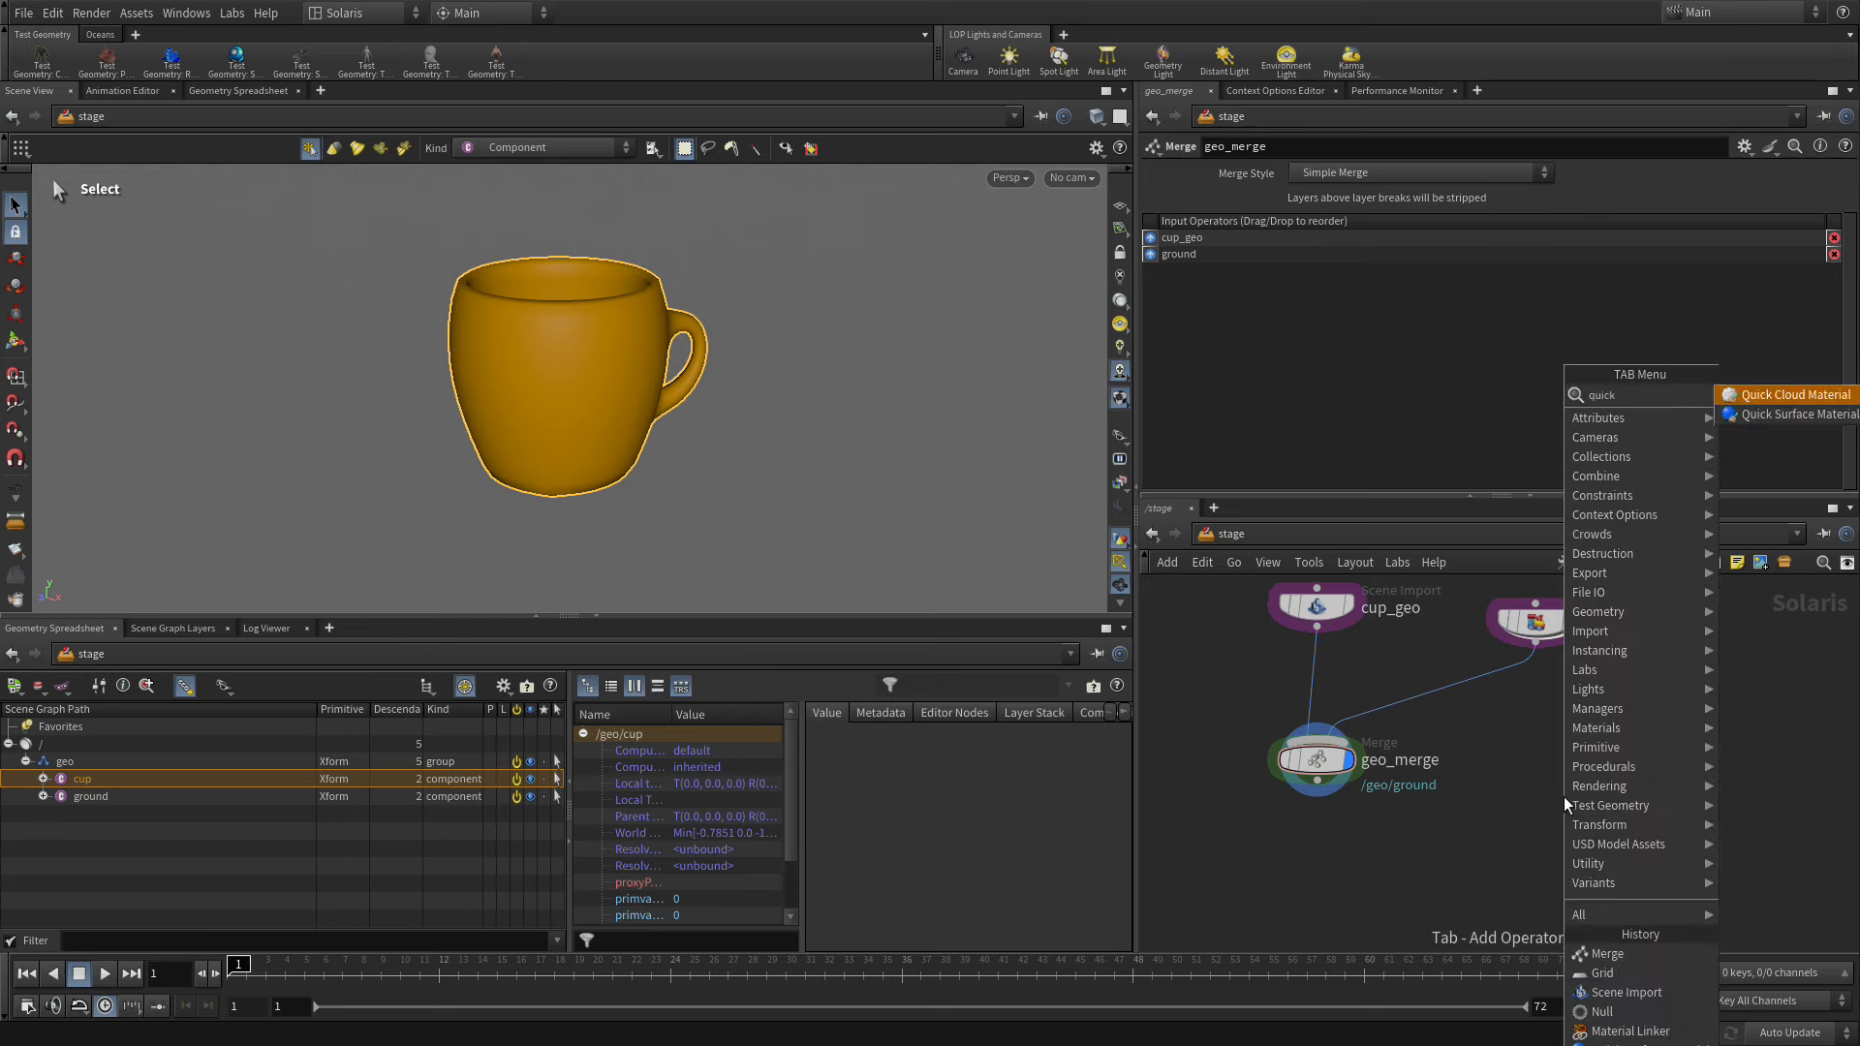
key("Down")
key("Return")
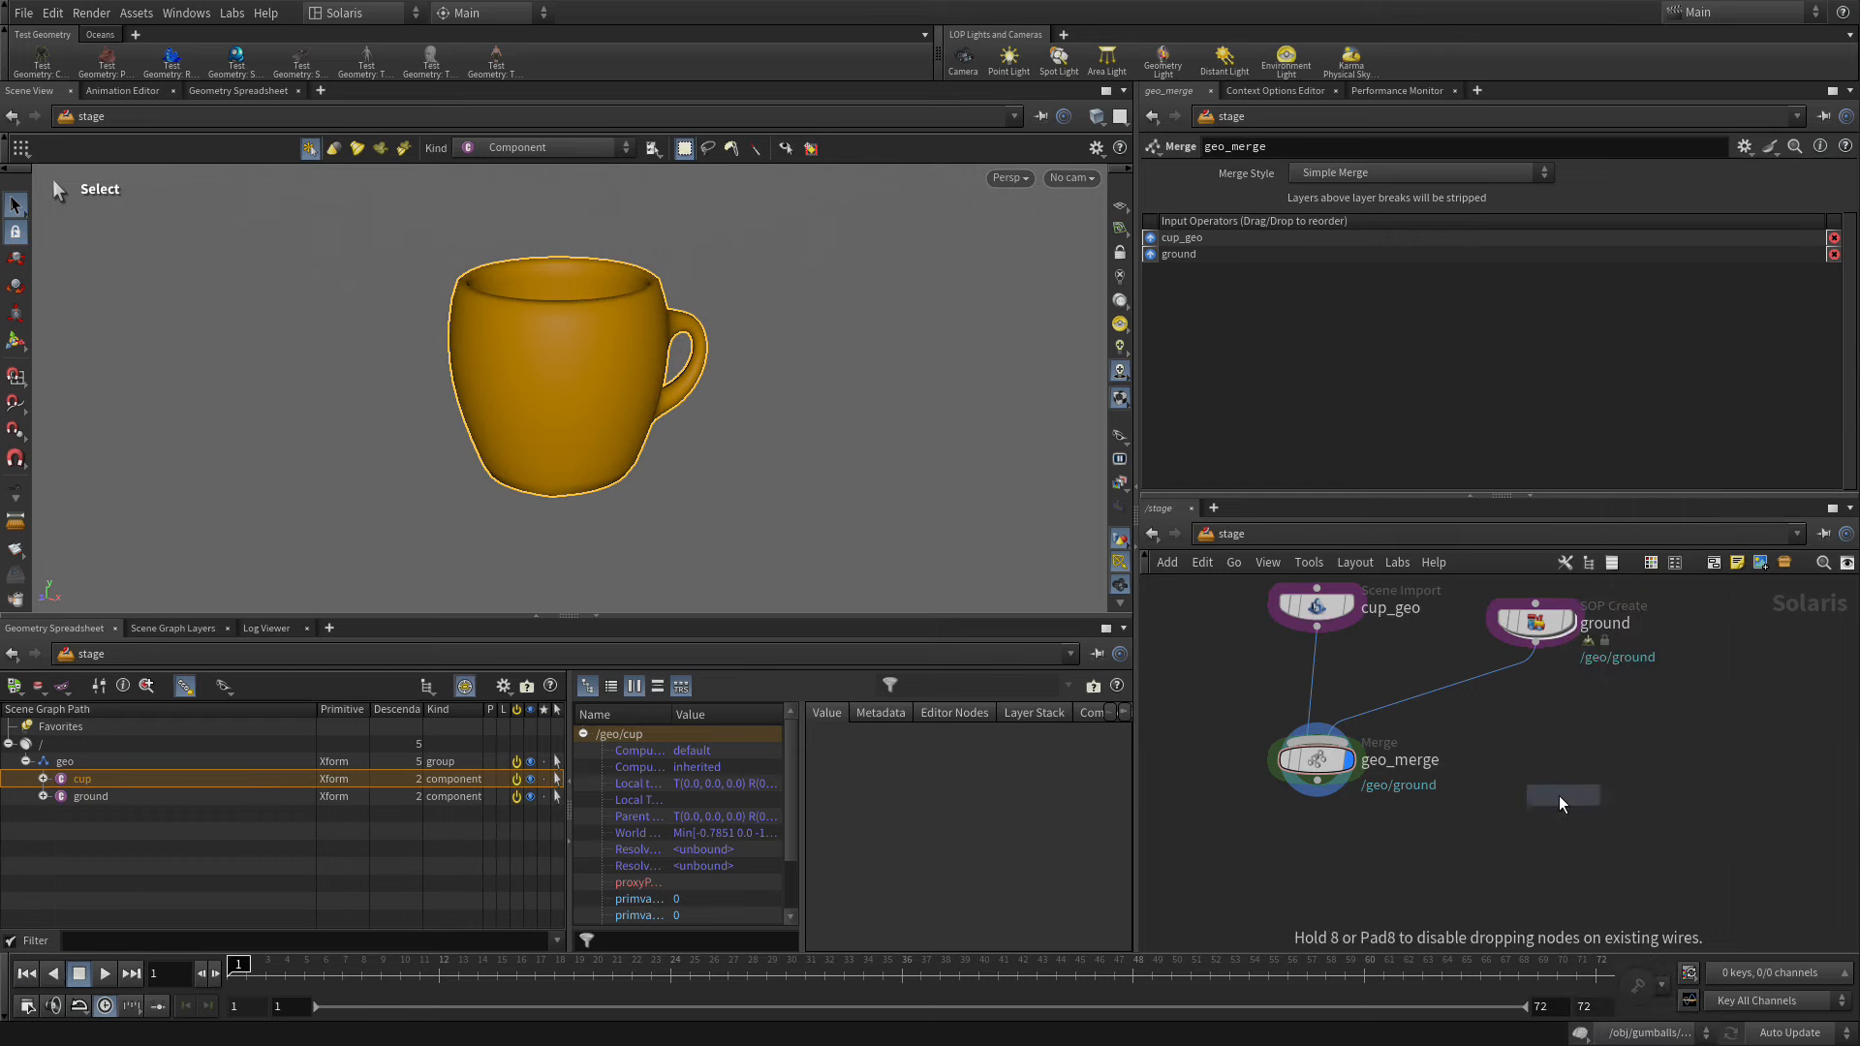
left_click(1582, 792)
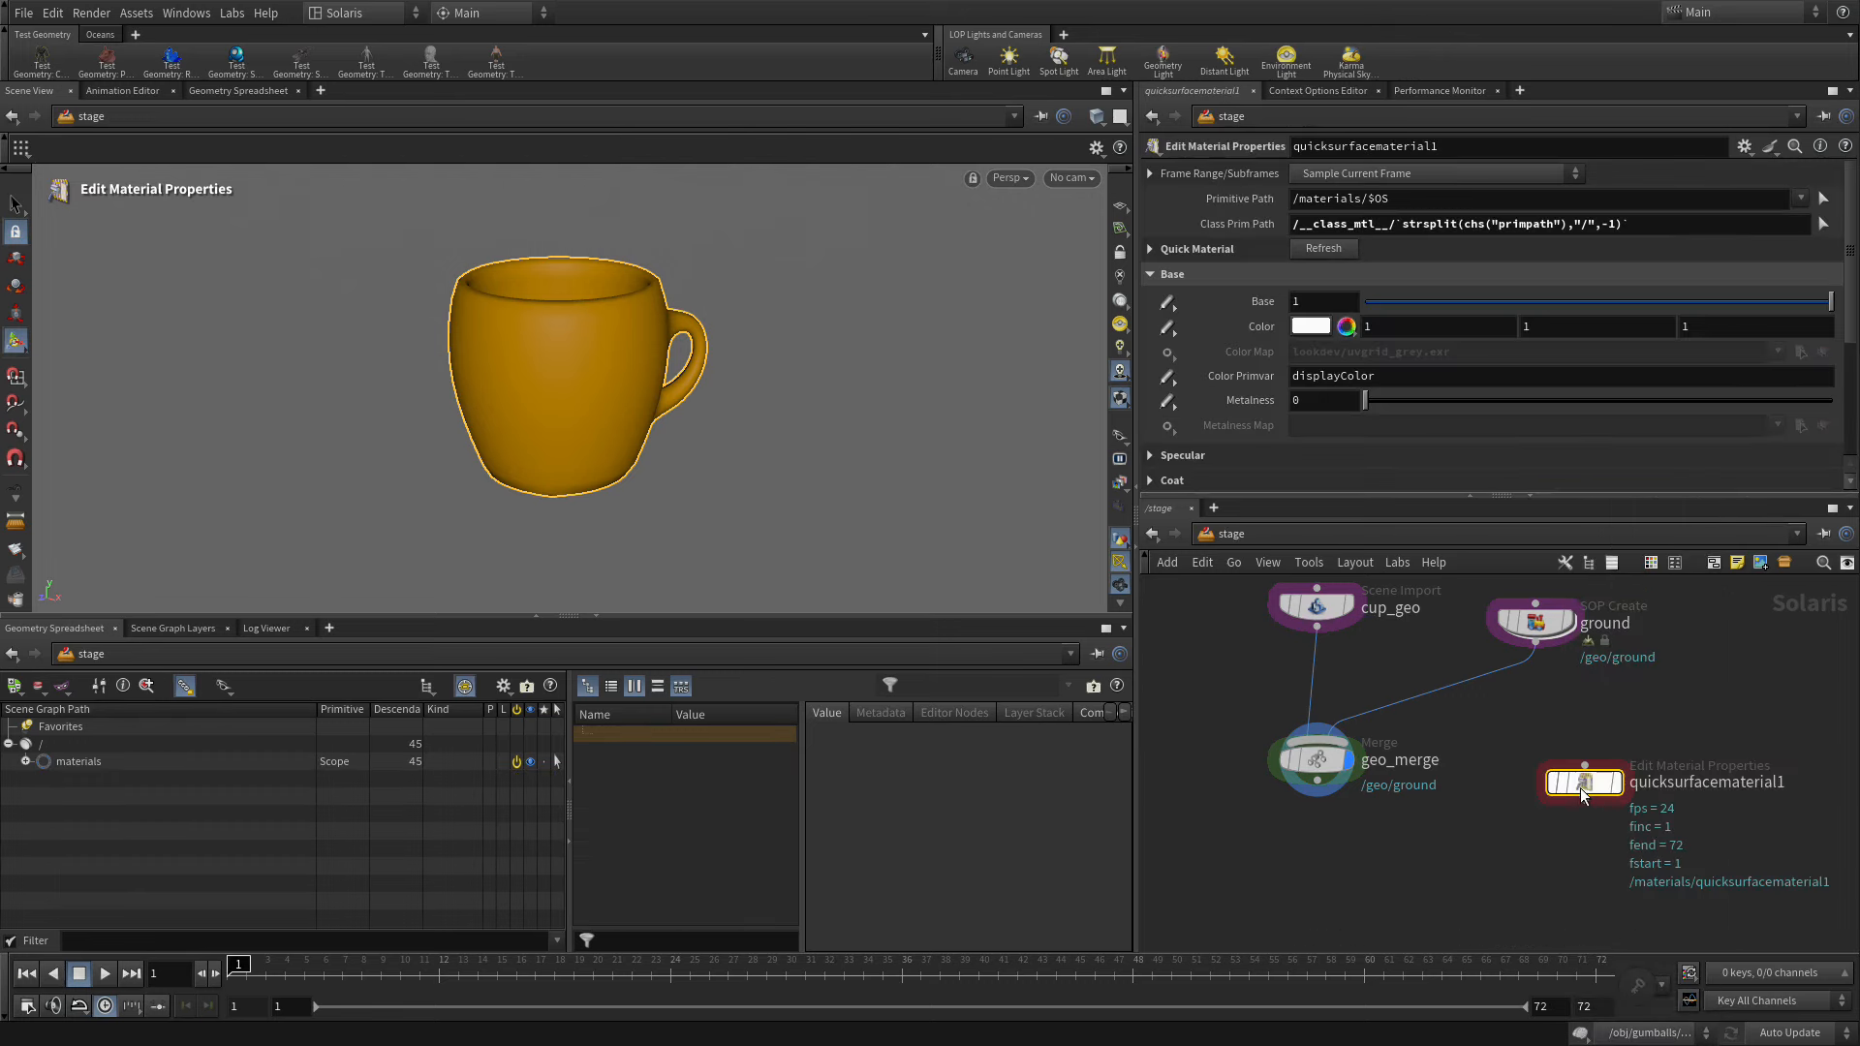
- Rename the quick surface material node to cup_mat
double_click(1668, 783)
left_click(1668, 783)
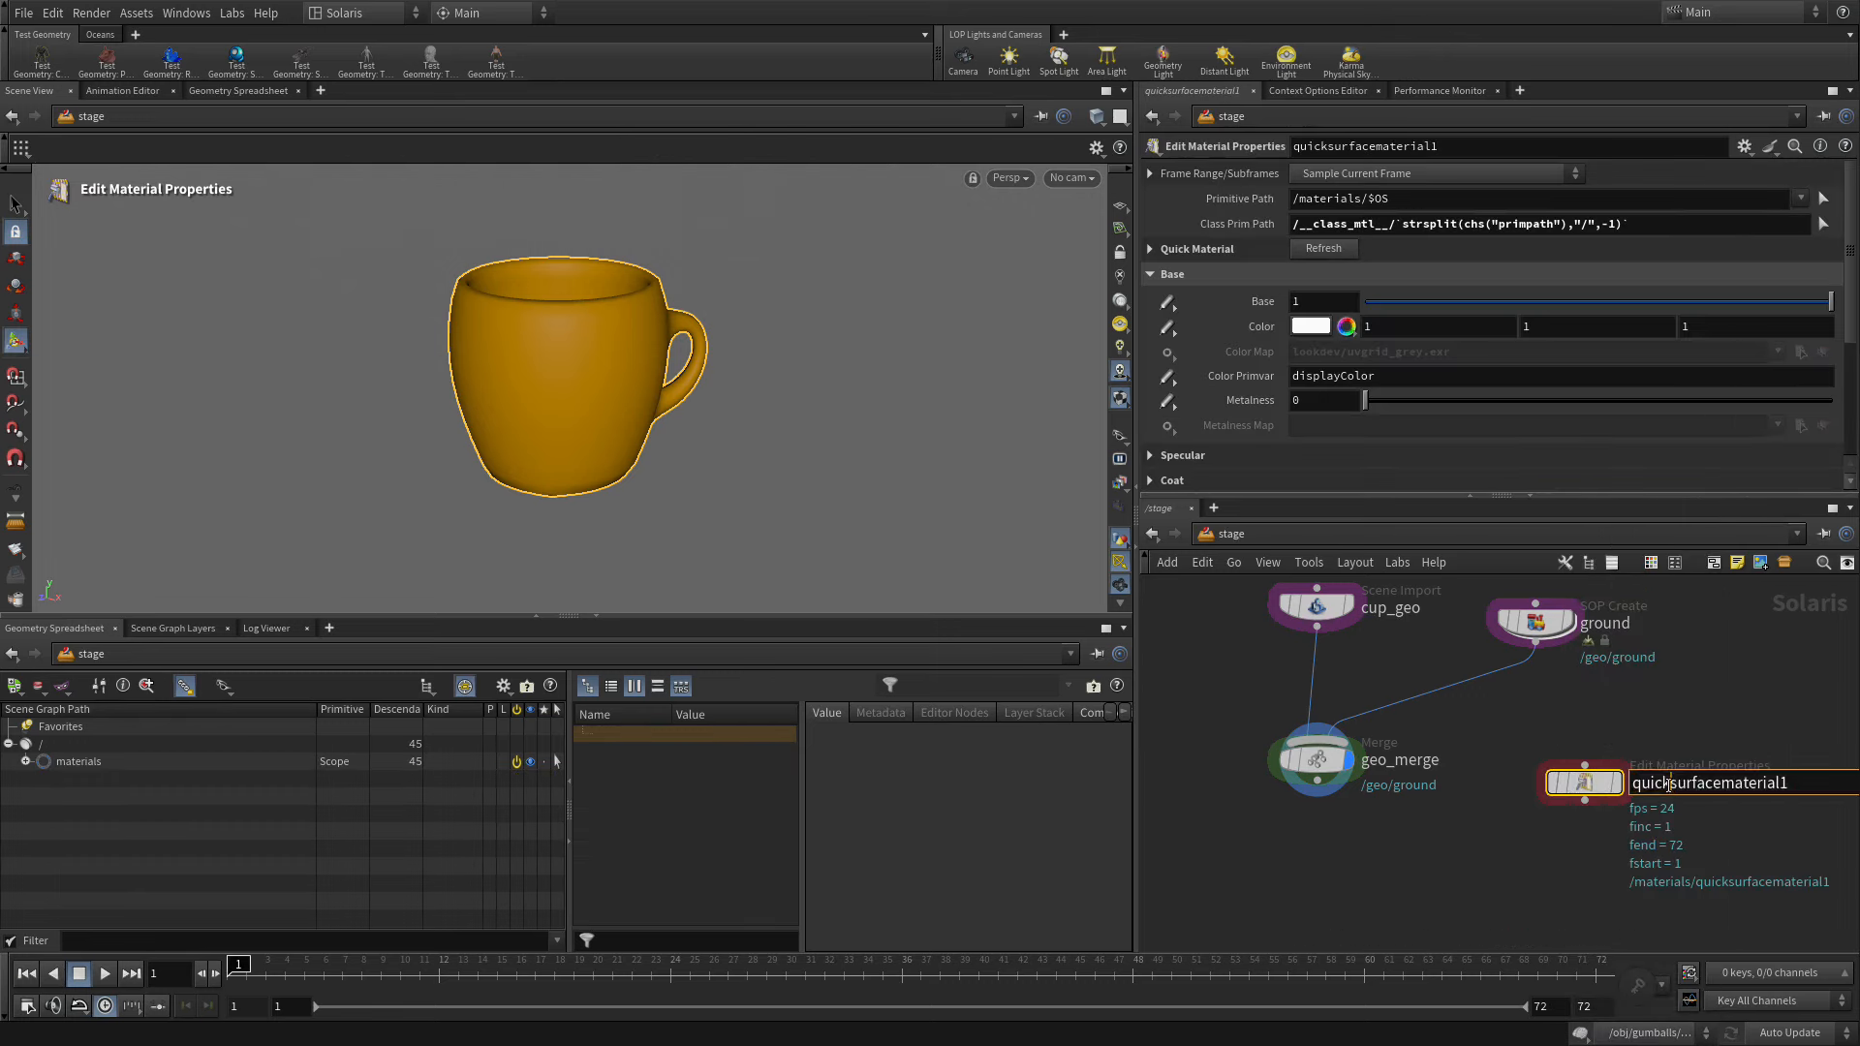
double_click(1668, 783)
type("cup_mat")
key("Return")
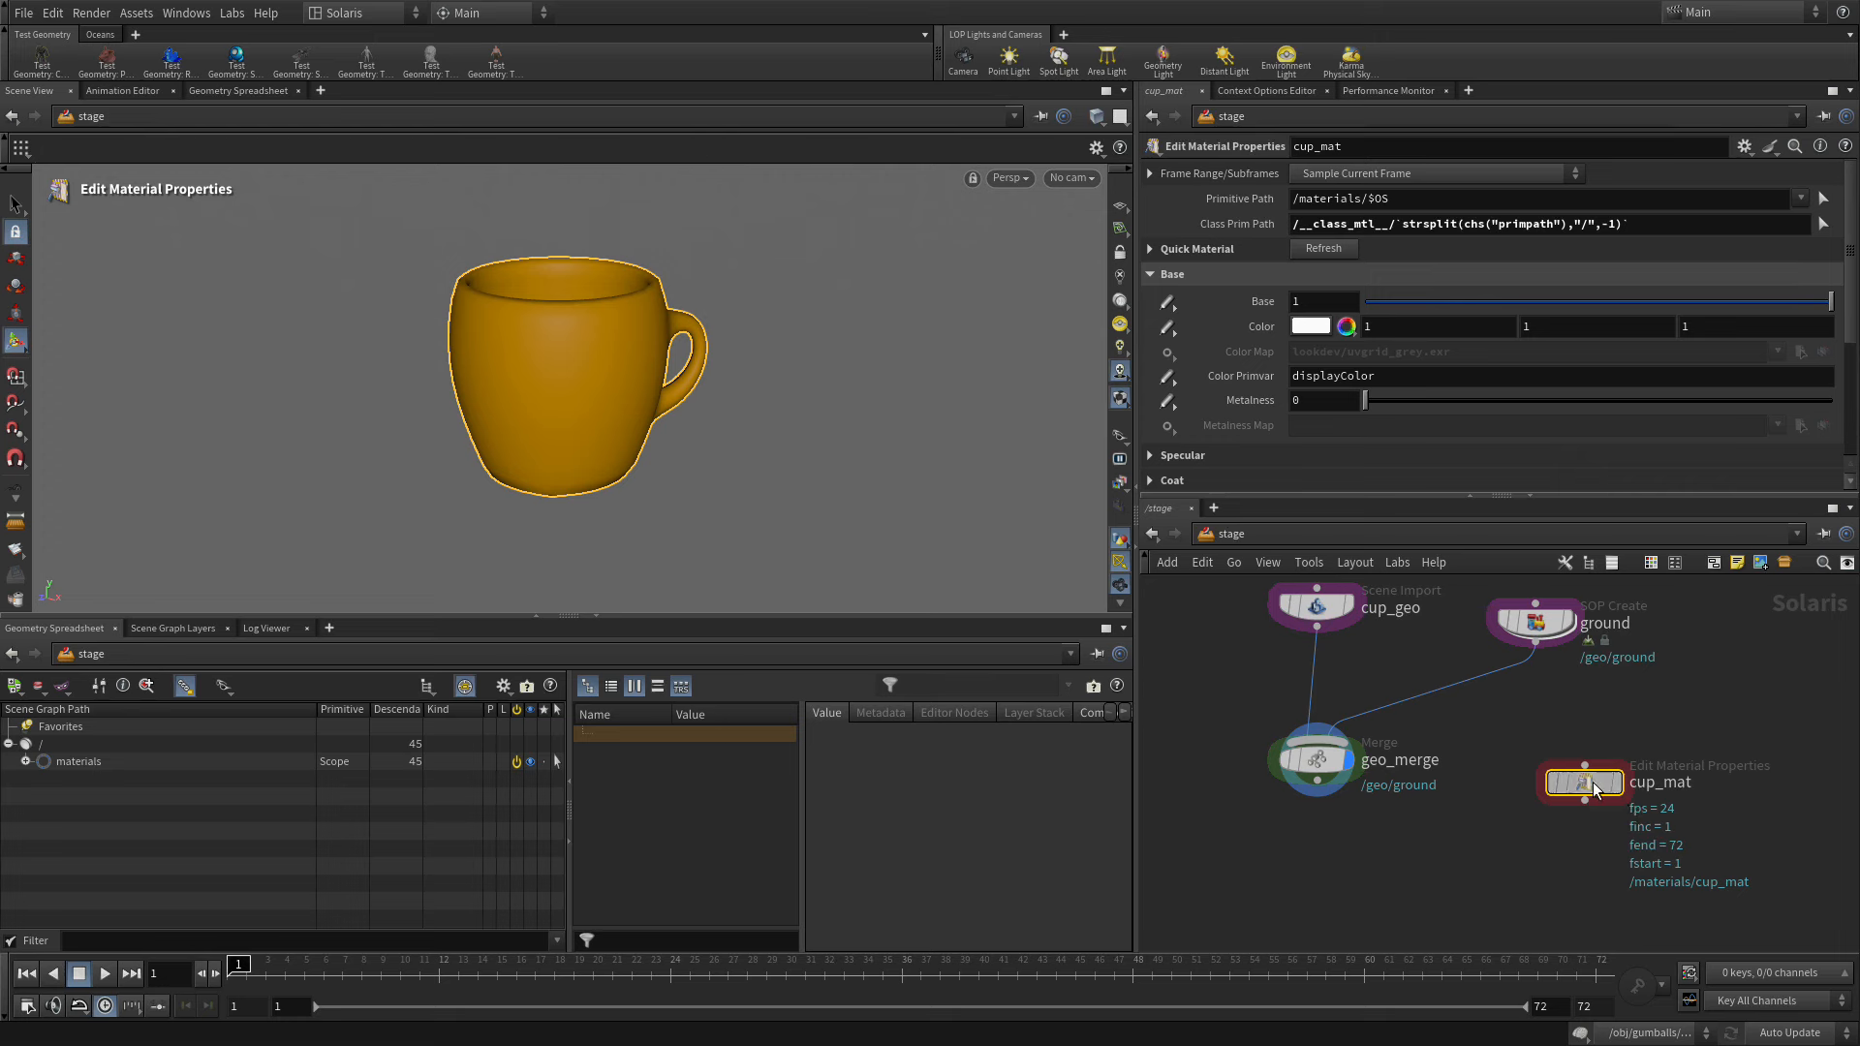
- Duplicate cup_mat above itself, rename the copy to ground_mat, and wire its output into the cup_mat input
left_click_drag(1594, 787, 1590, 707, "alt")
double_click(1650, 710)
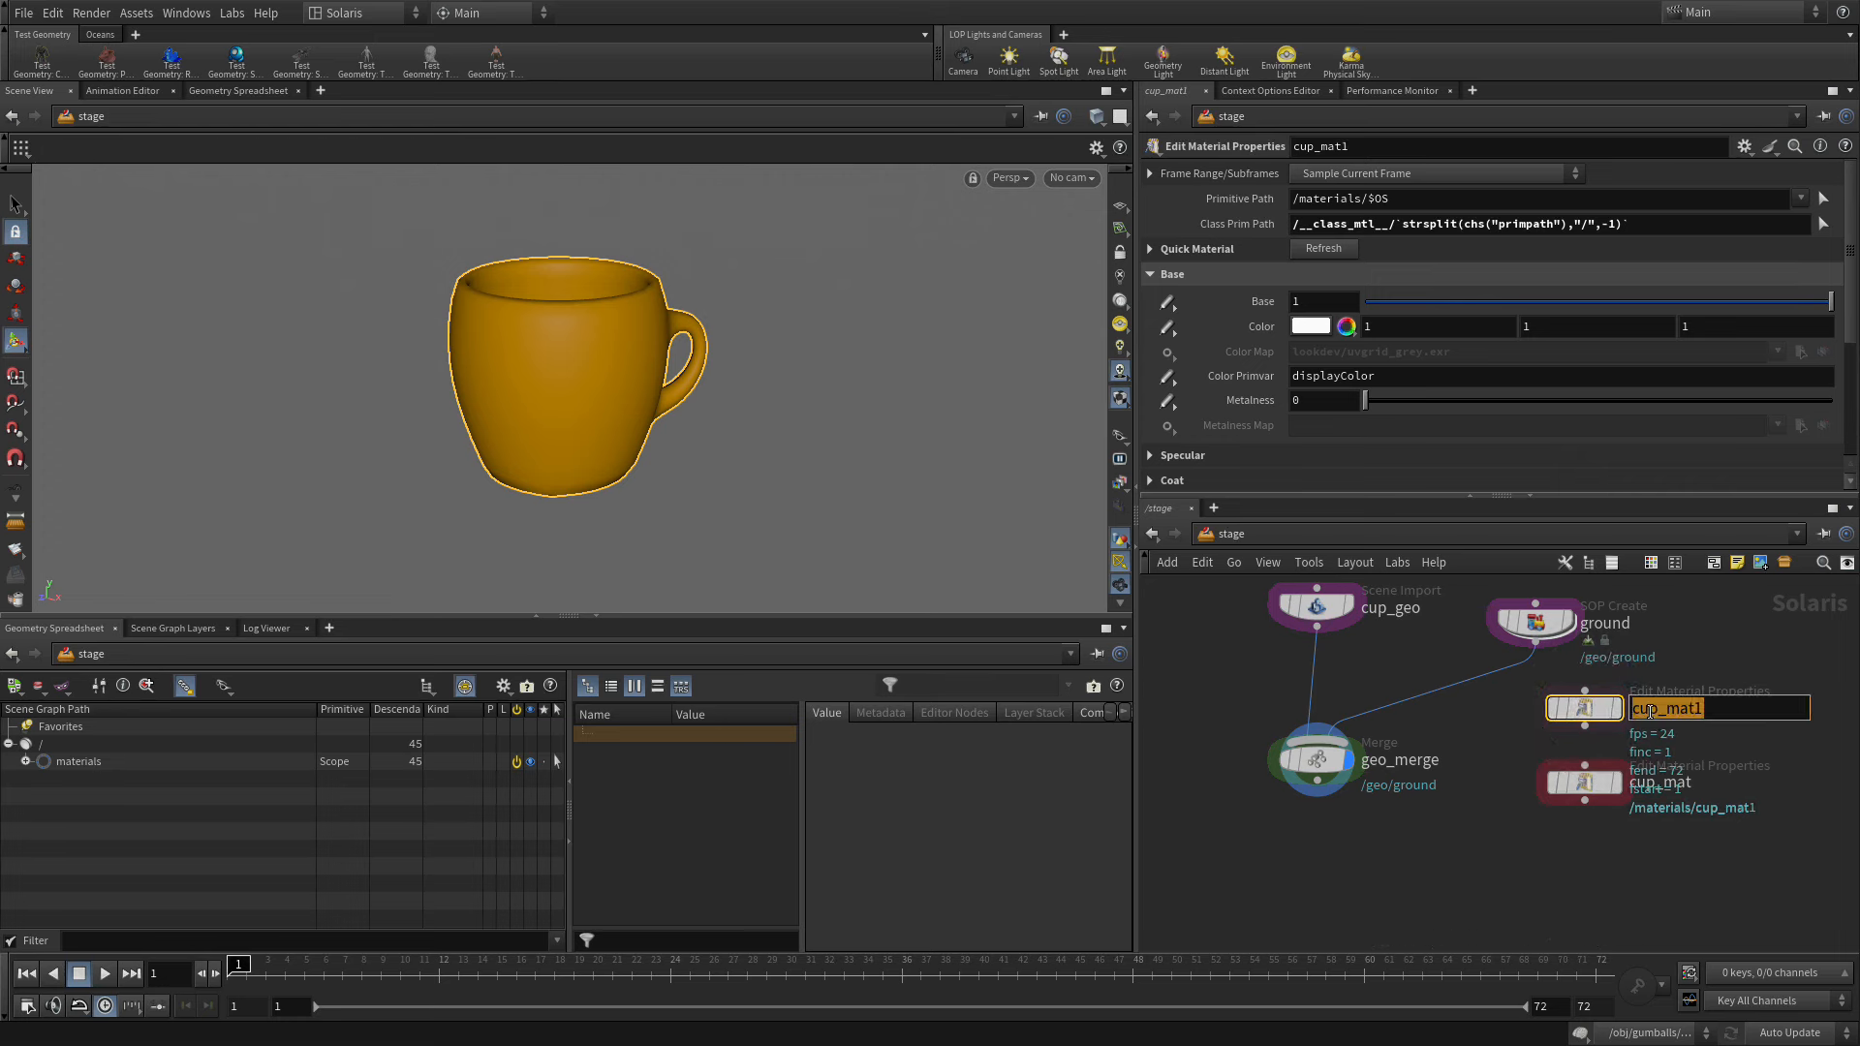
type("ground_mat")
key("Return")
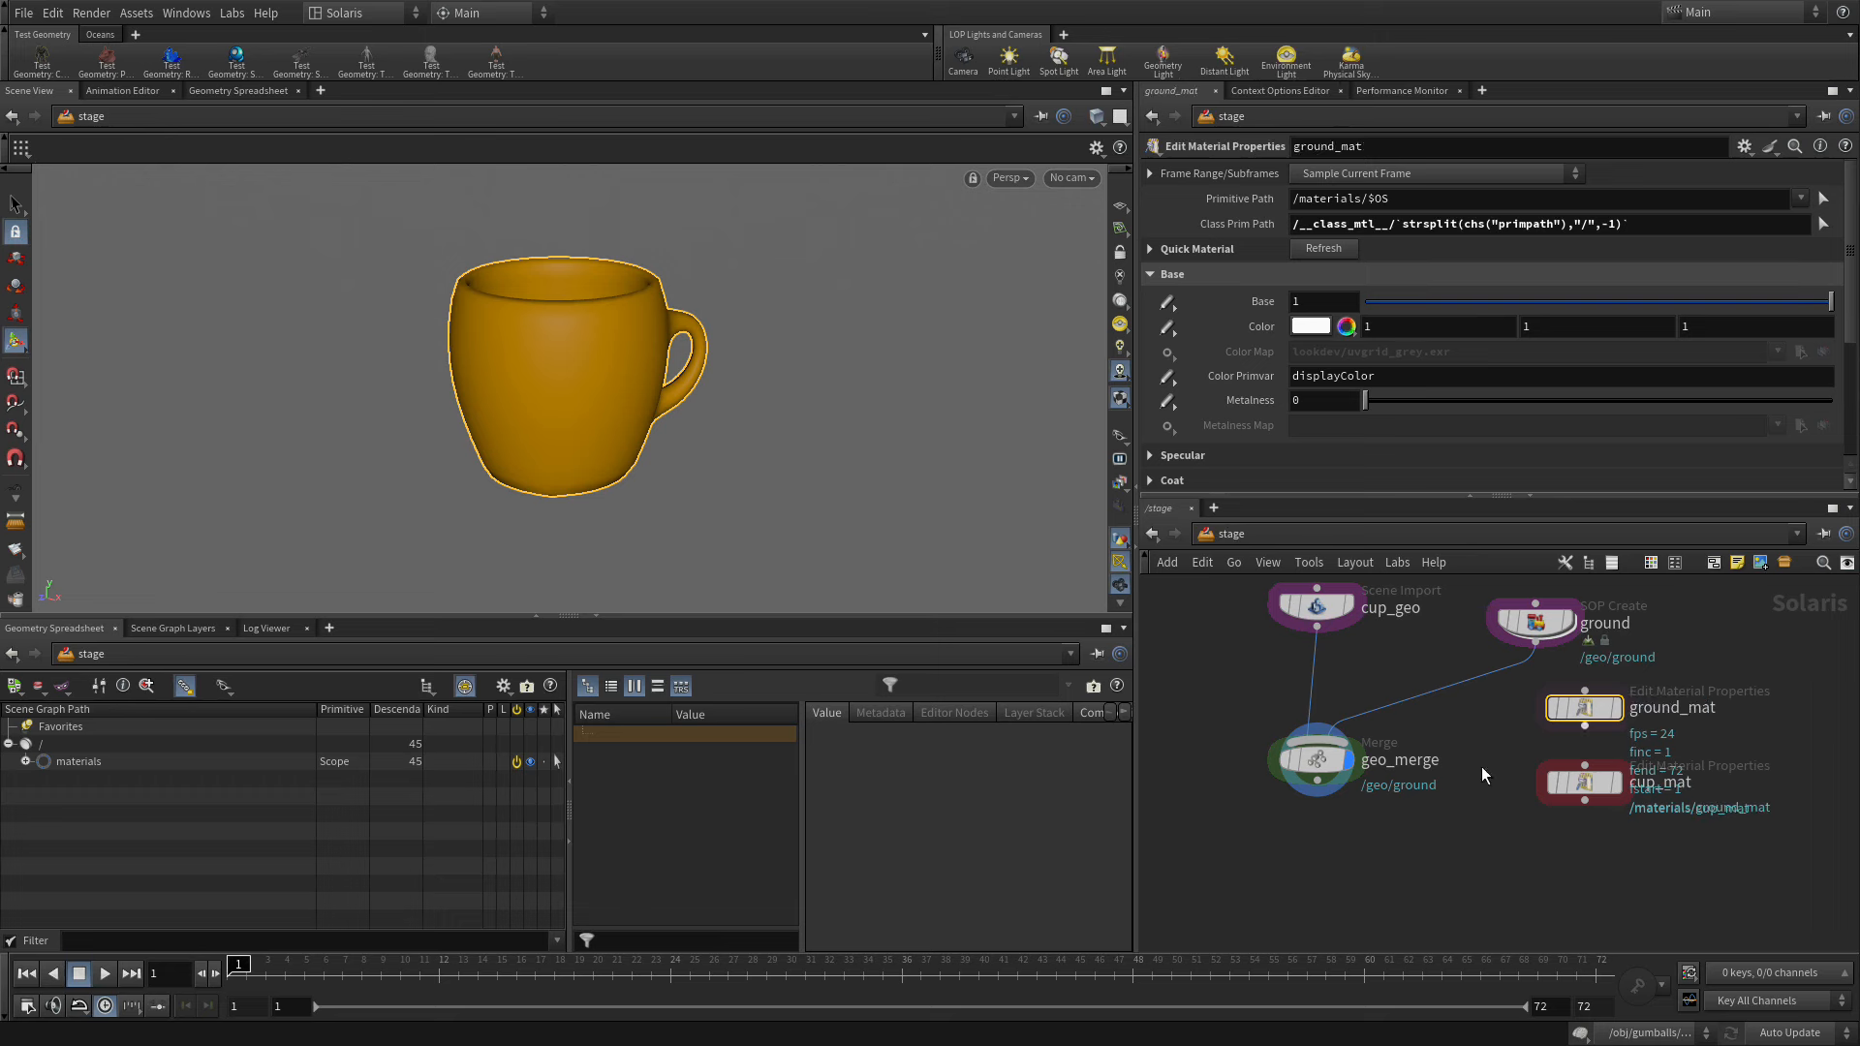
left_click(1585, 725)
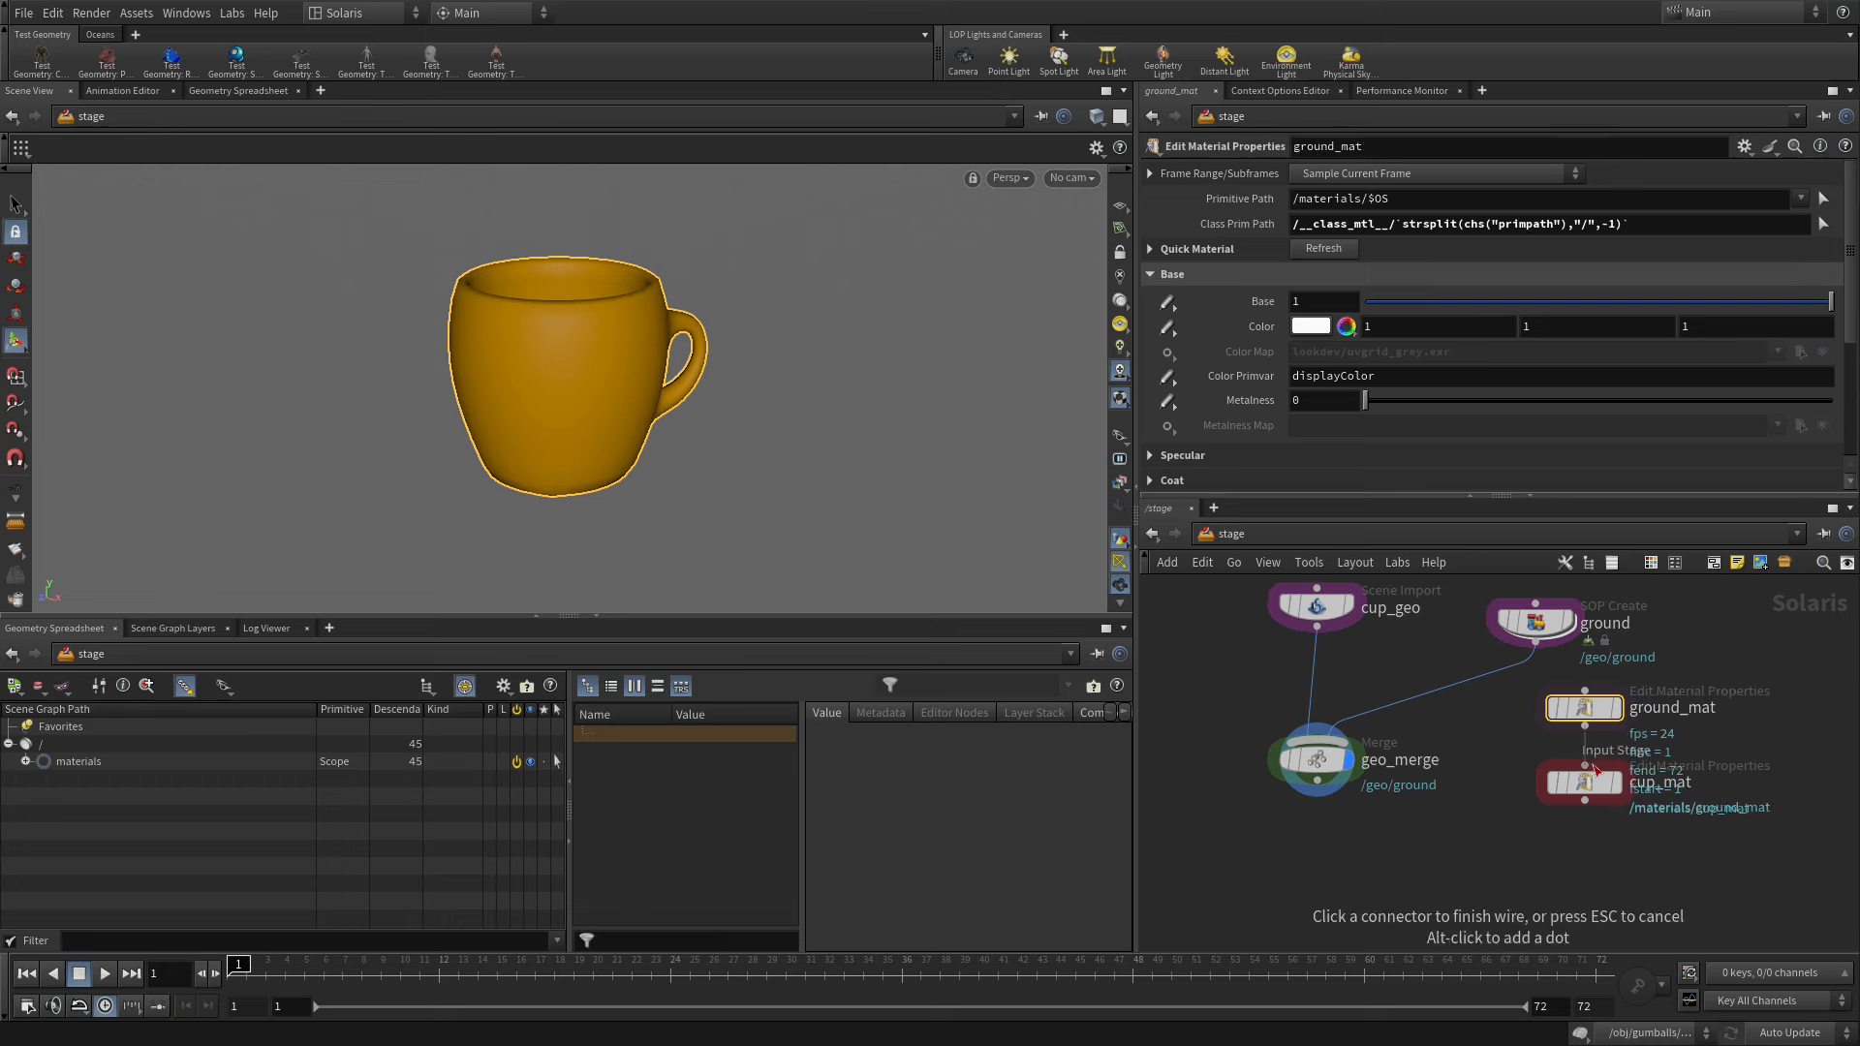
left_click(1586, 766)
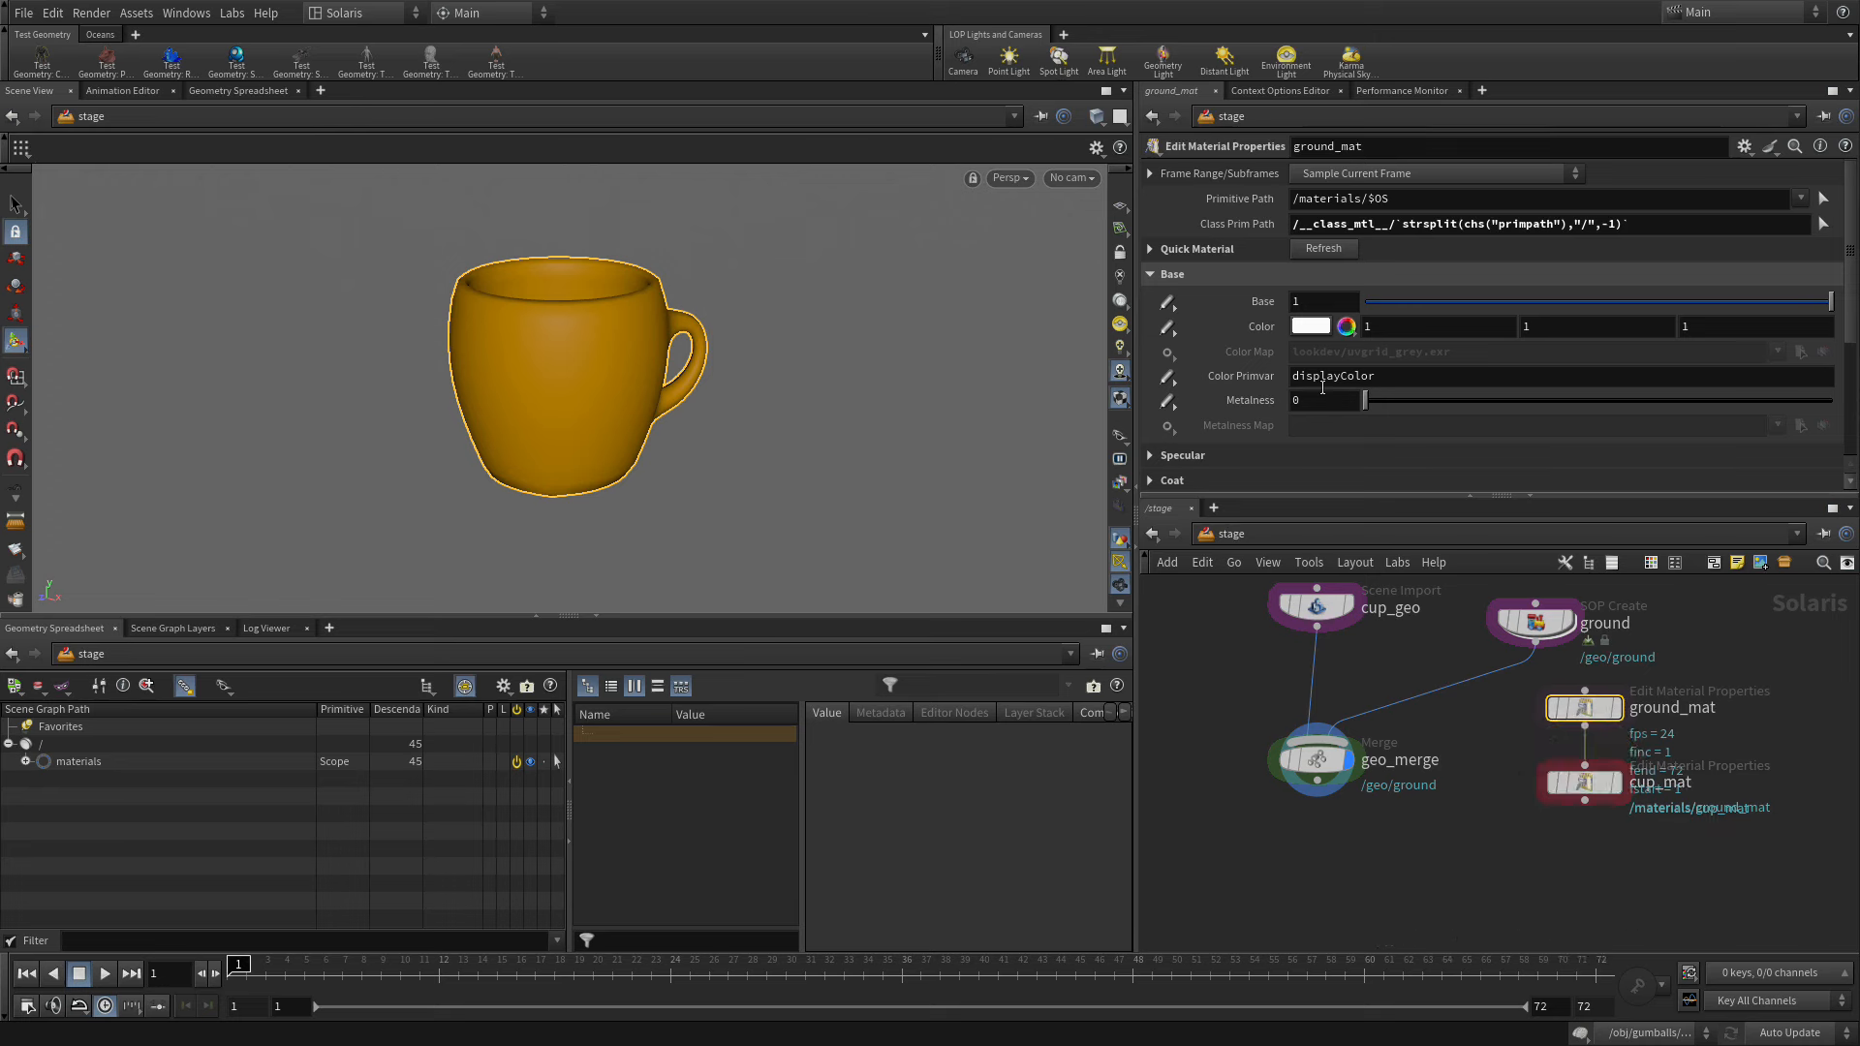
- Set the base color of ground_mat to a dark grey of 0.1, 0.1, 0.1
left_click(1310, 326)
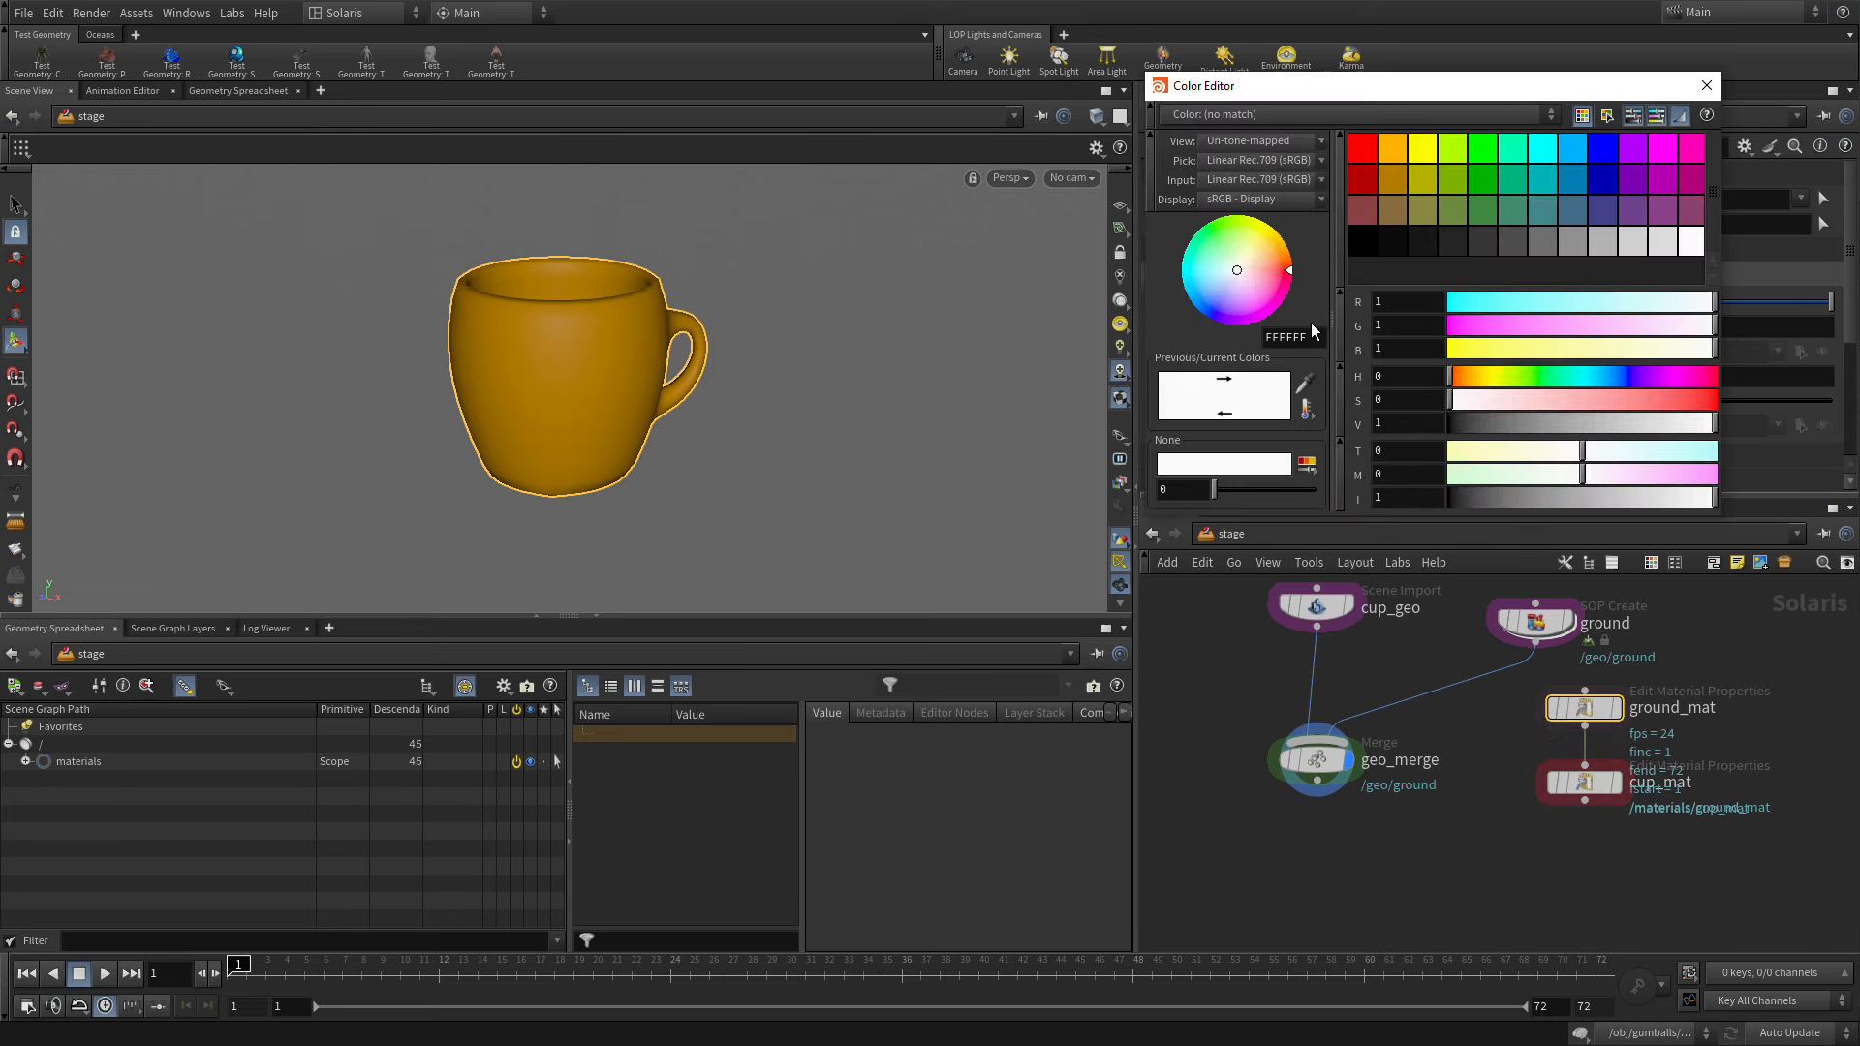
left_click(1512, 242)
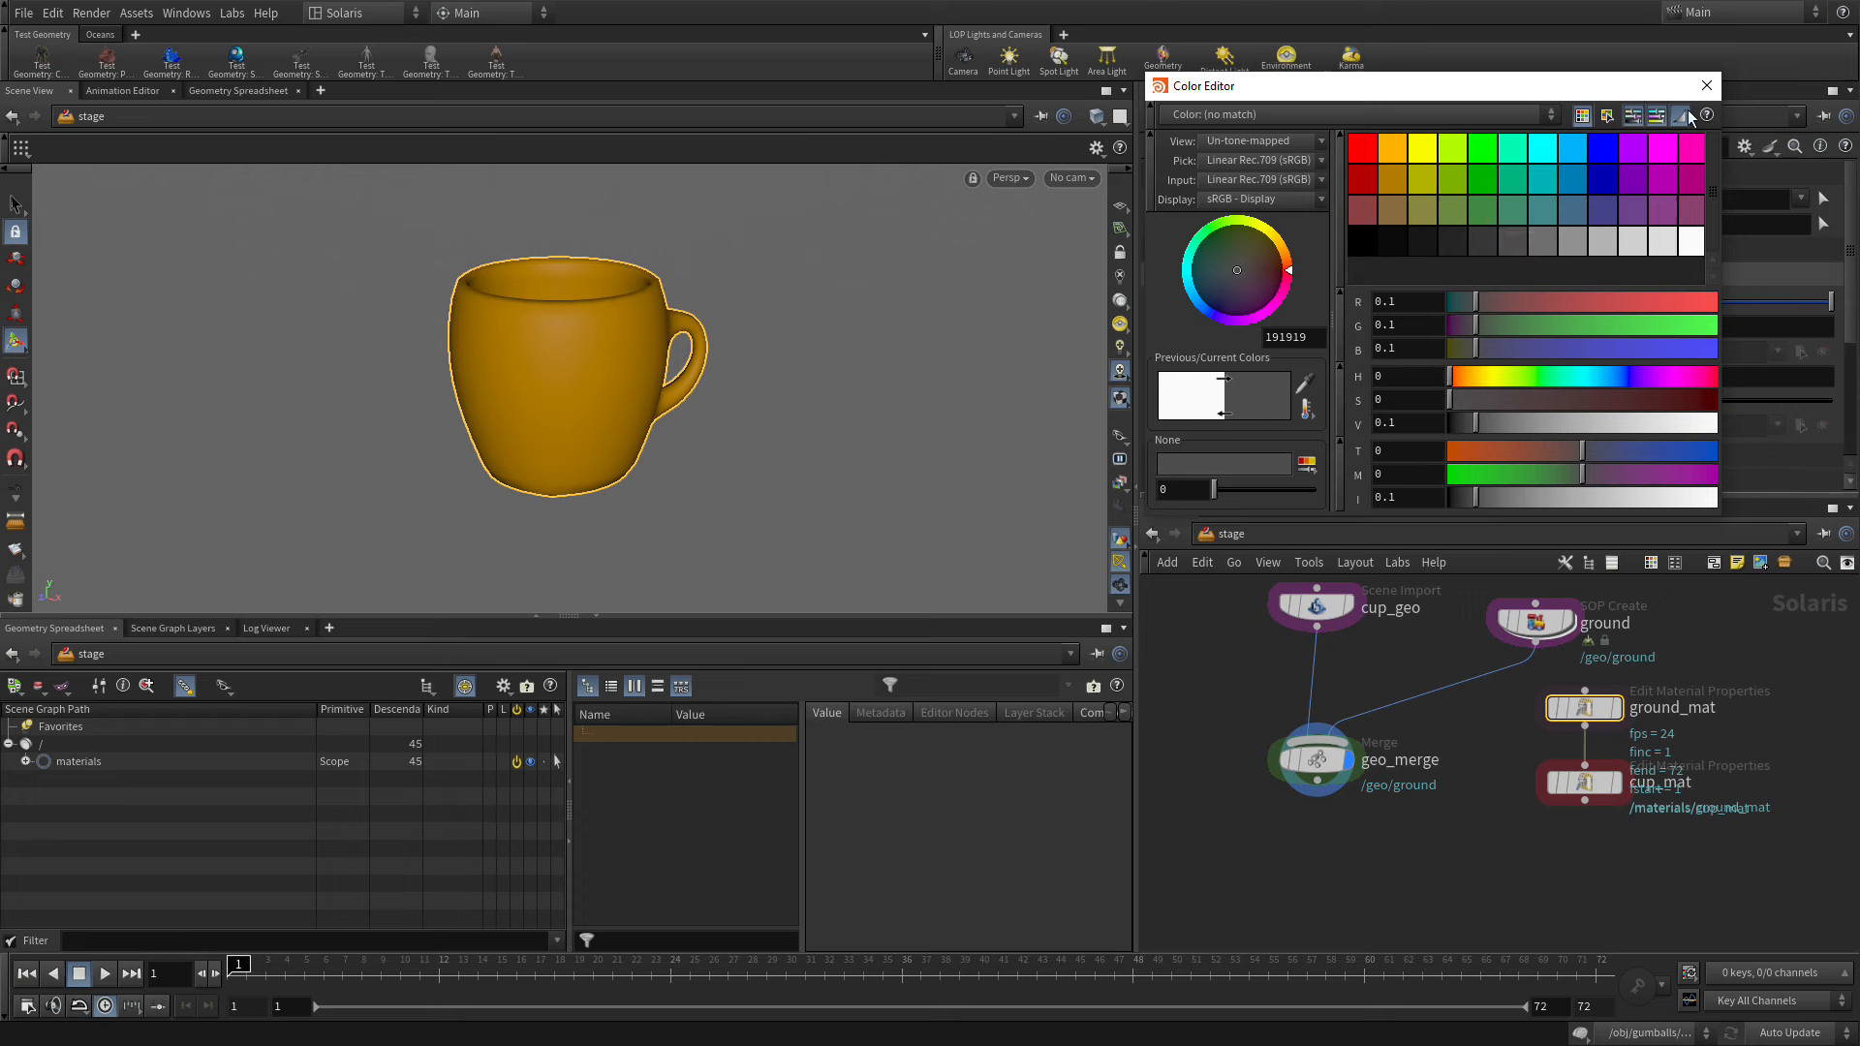
left_click(1707, 86)
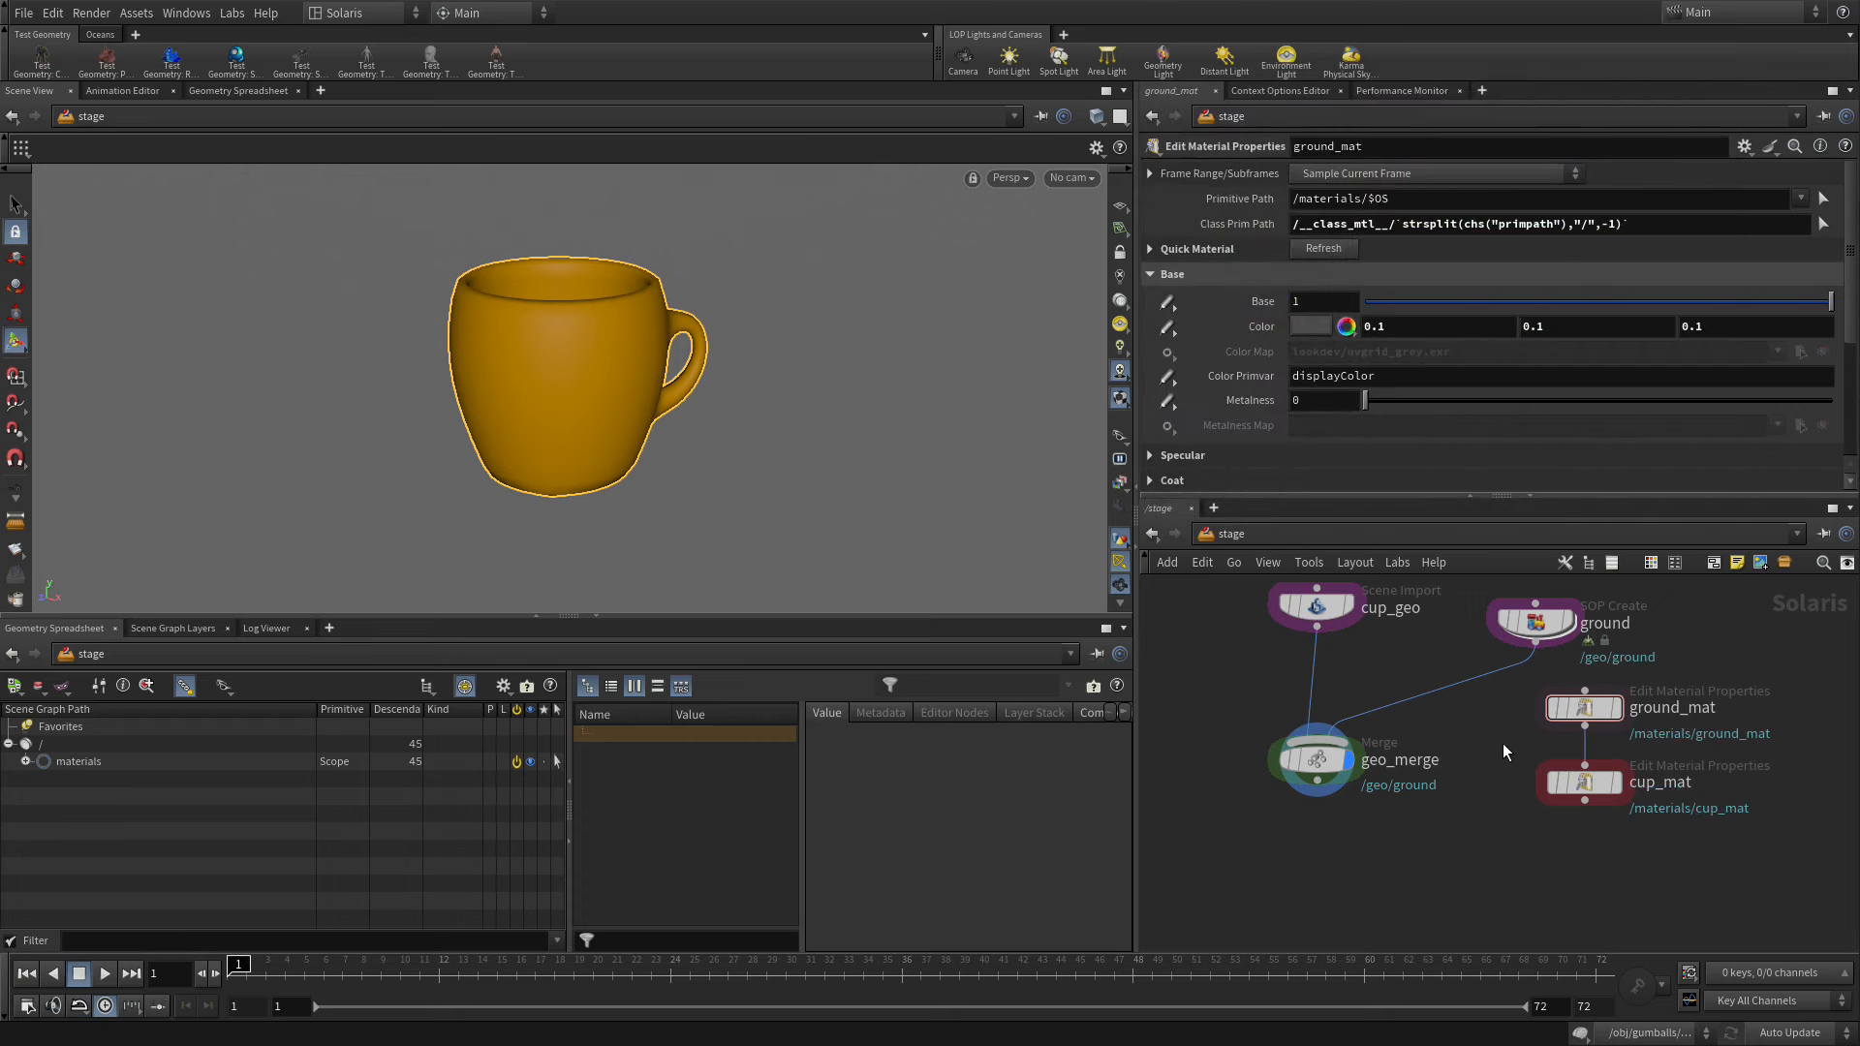
- Expand the materials scope in the scene graph and compare what ground_mat, cup_mat and geo_merge each contain
mouse_move(1332, 761)
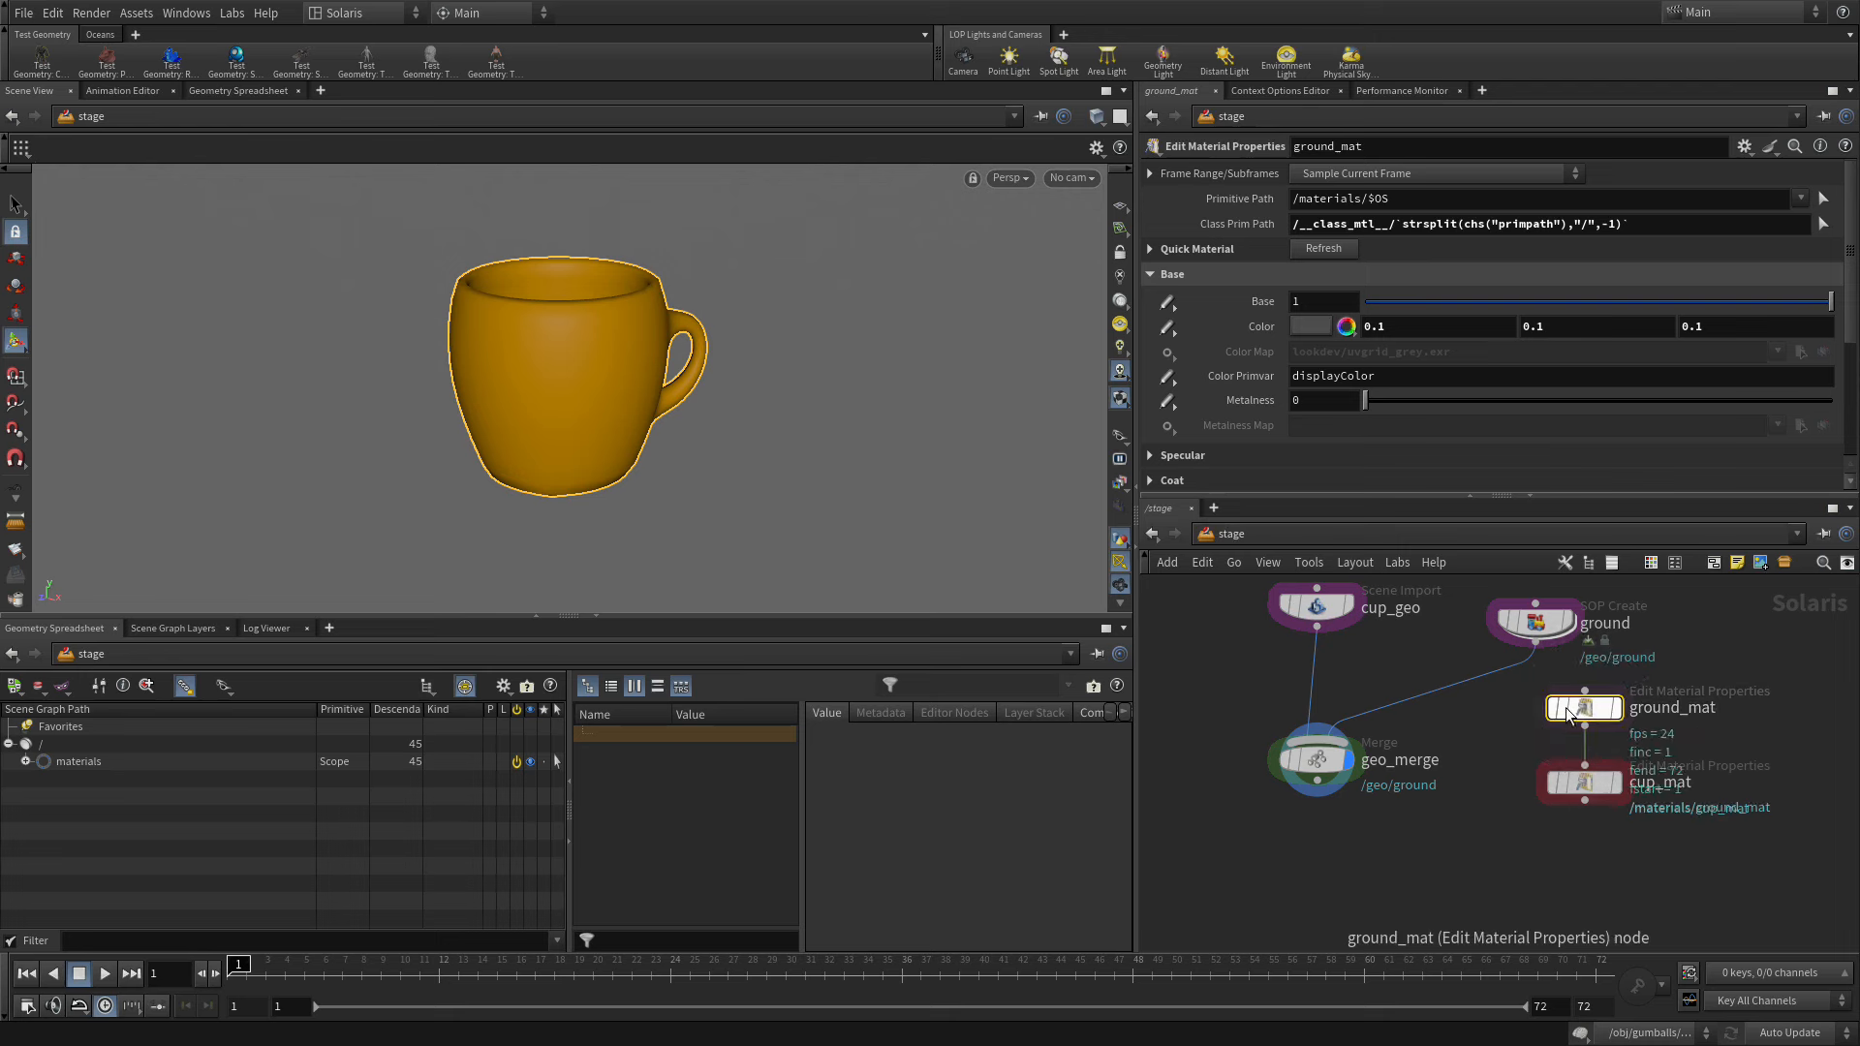
left_click(25, 761)
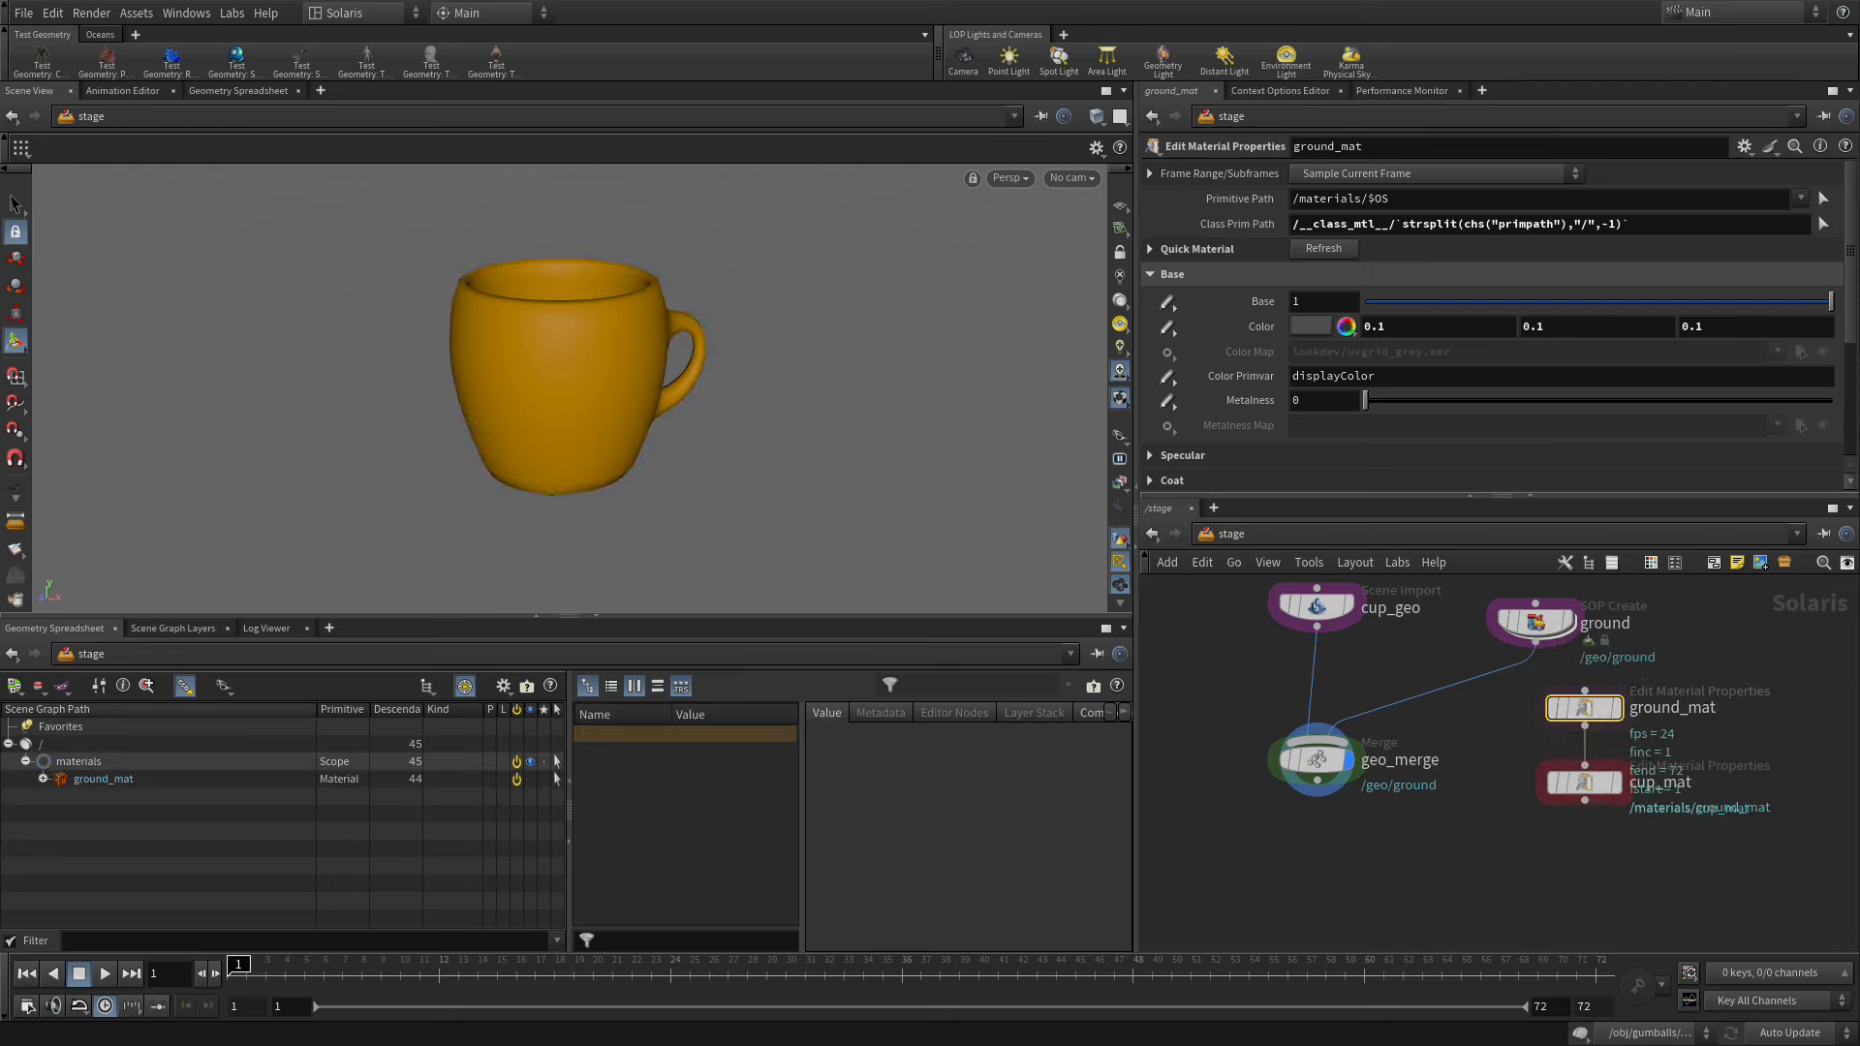
left_click(1594, 785)
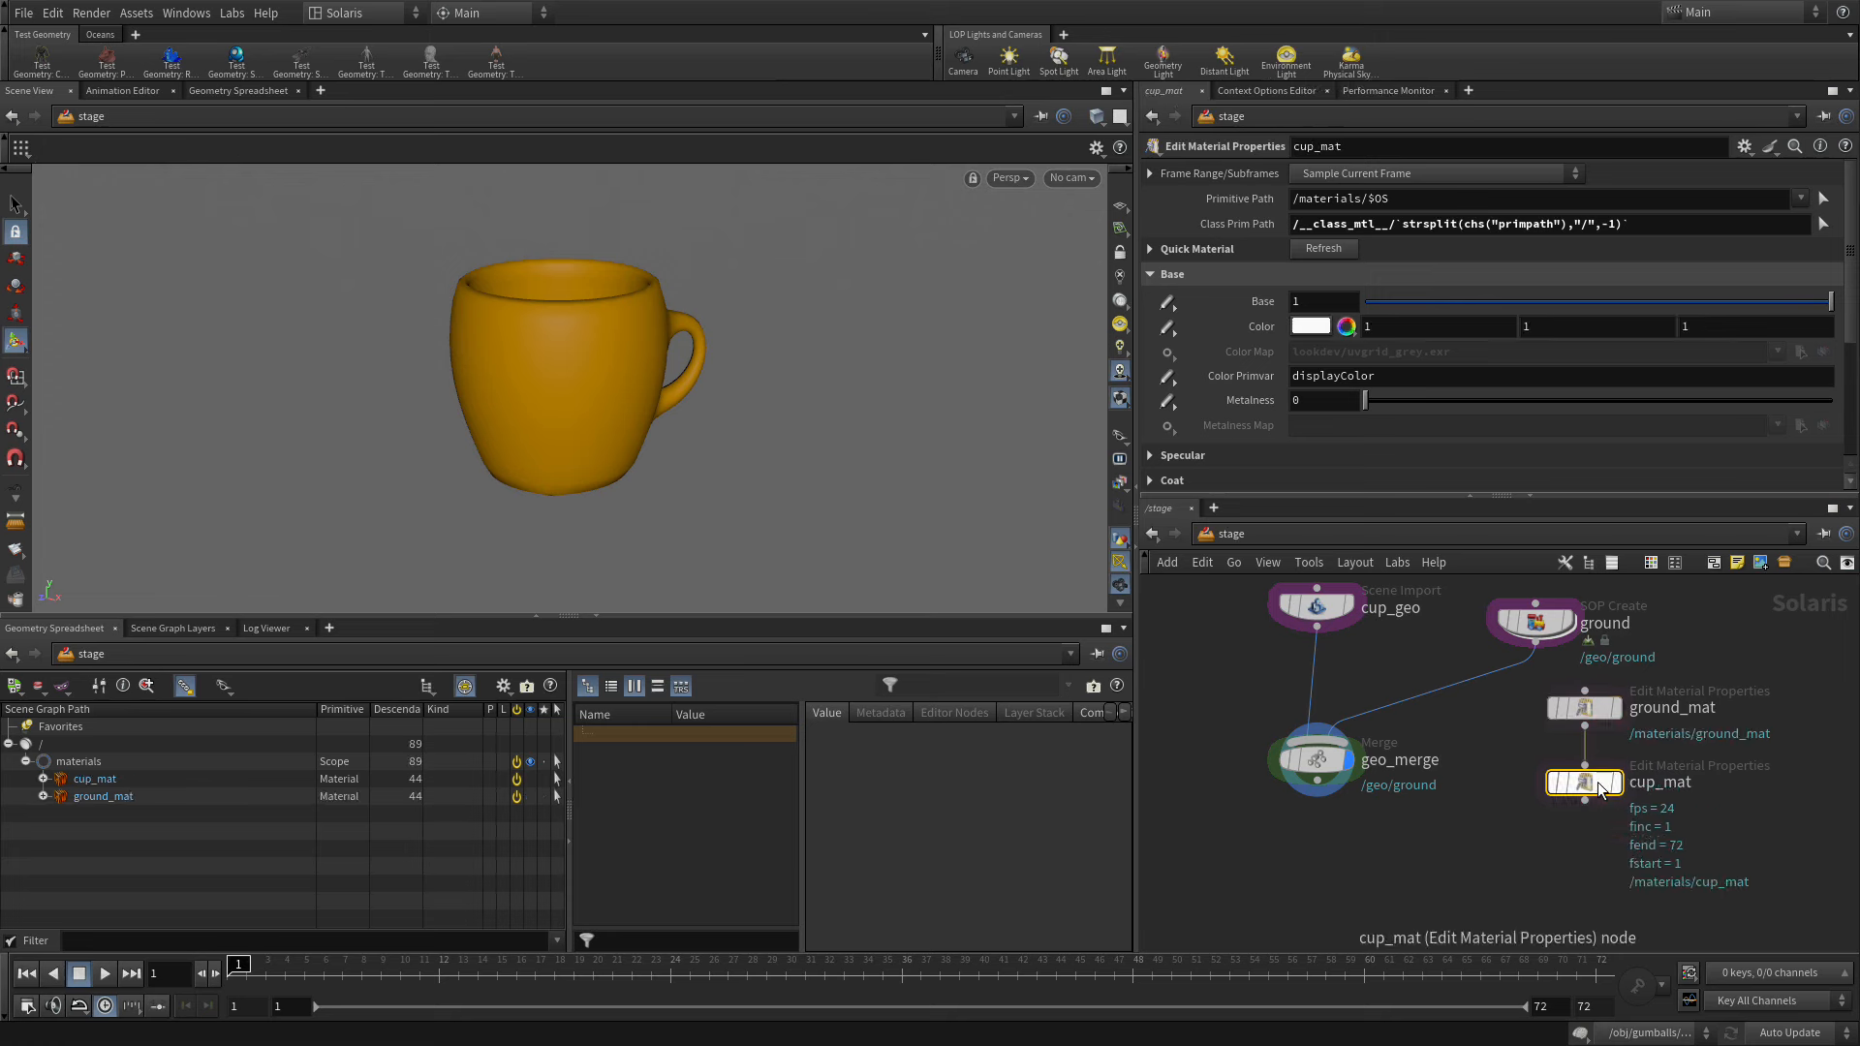
left_click(1317, 761)
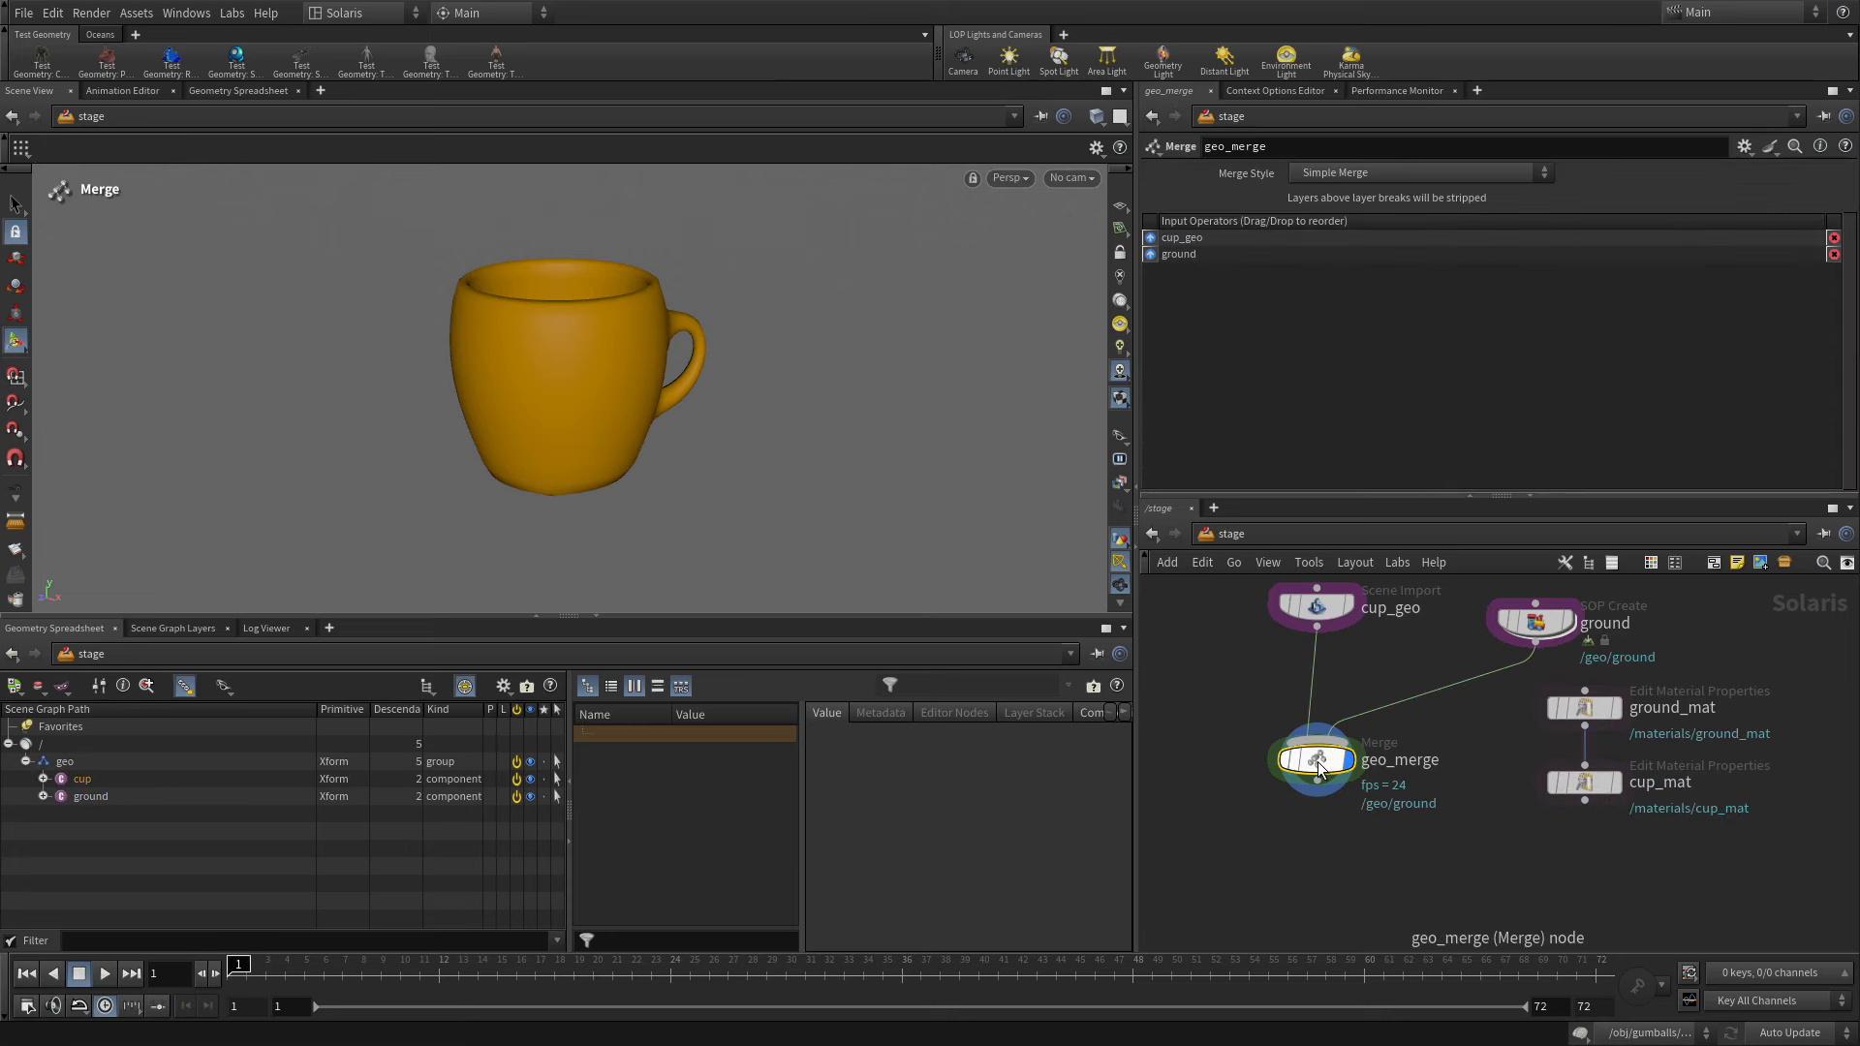
- Add a Merge node below geo_merge and rename it mat_merge
key("Tab")
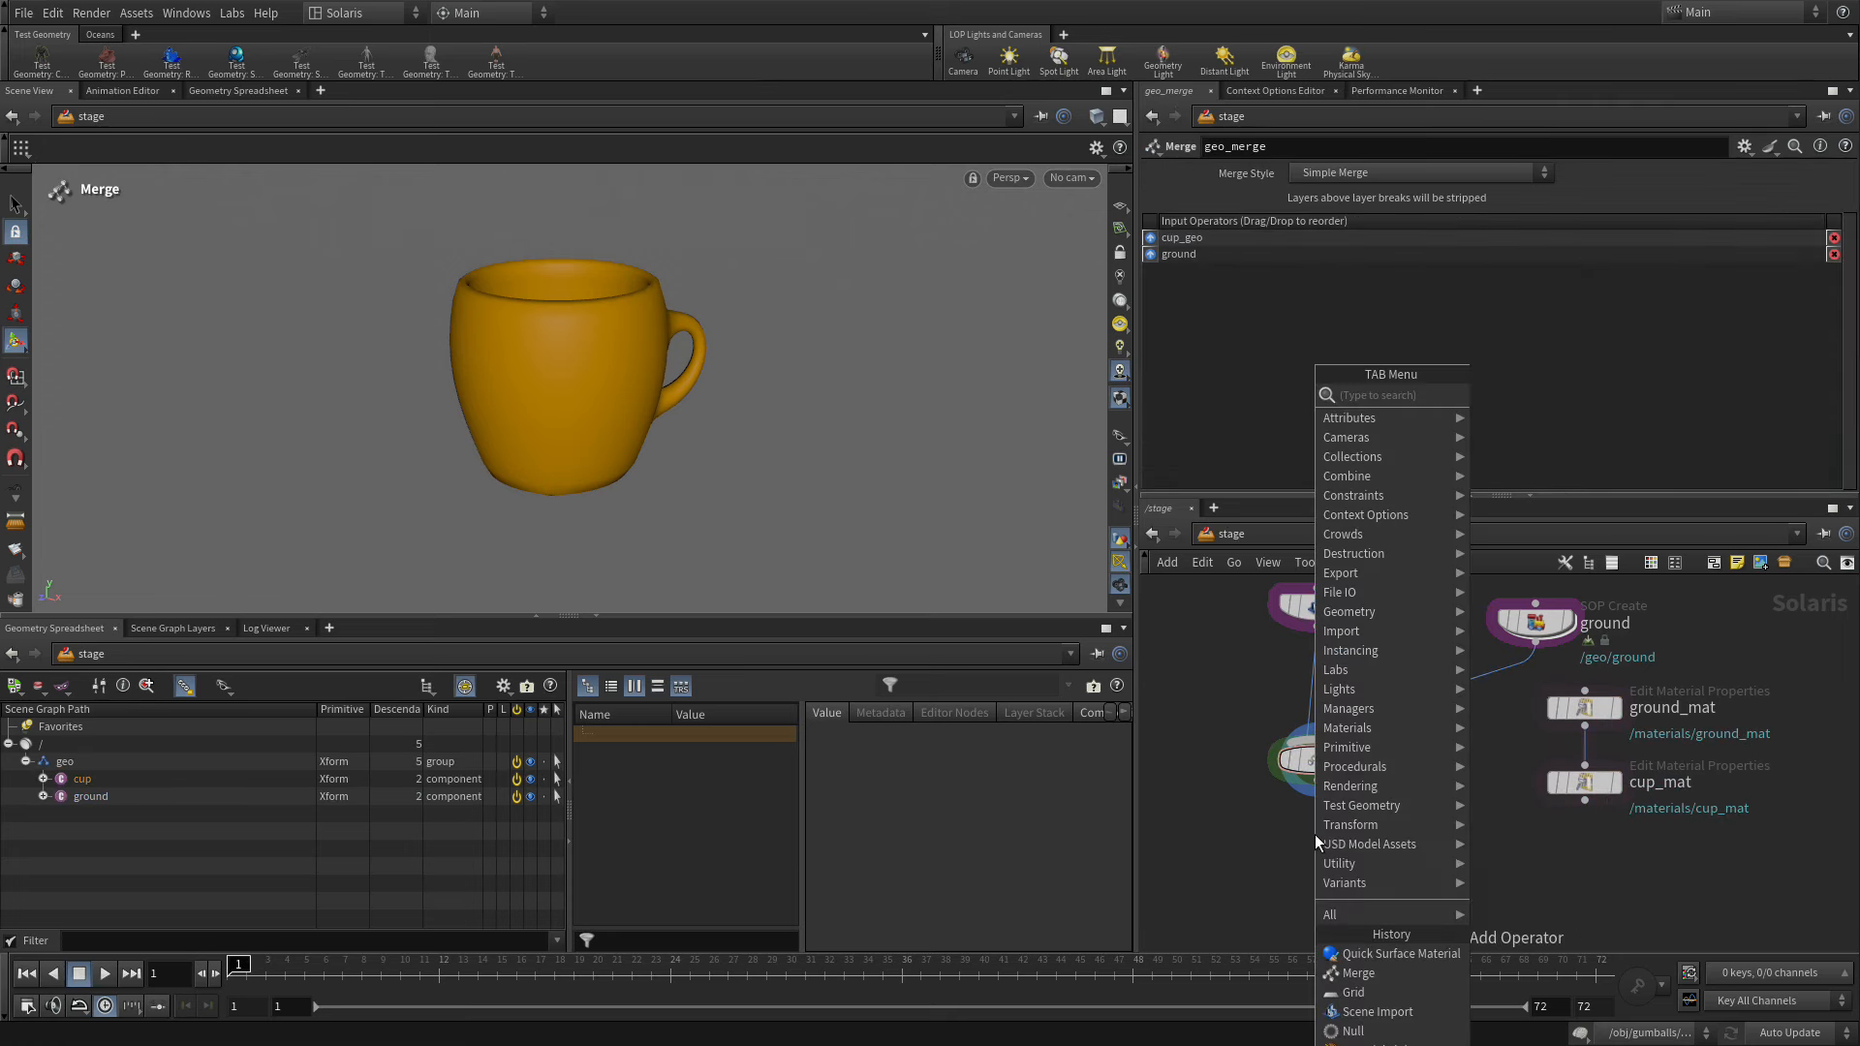
type("merge")
key("Return")
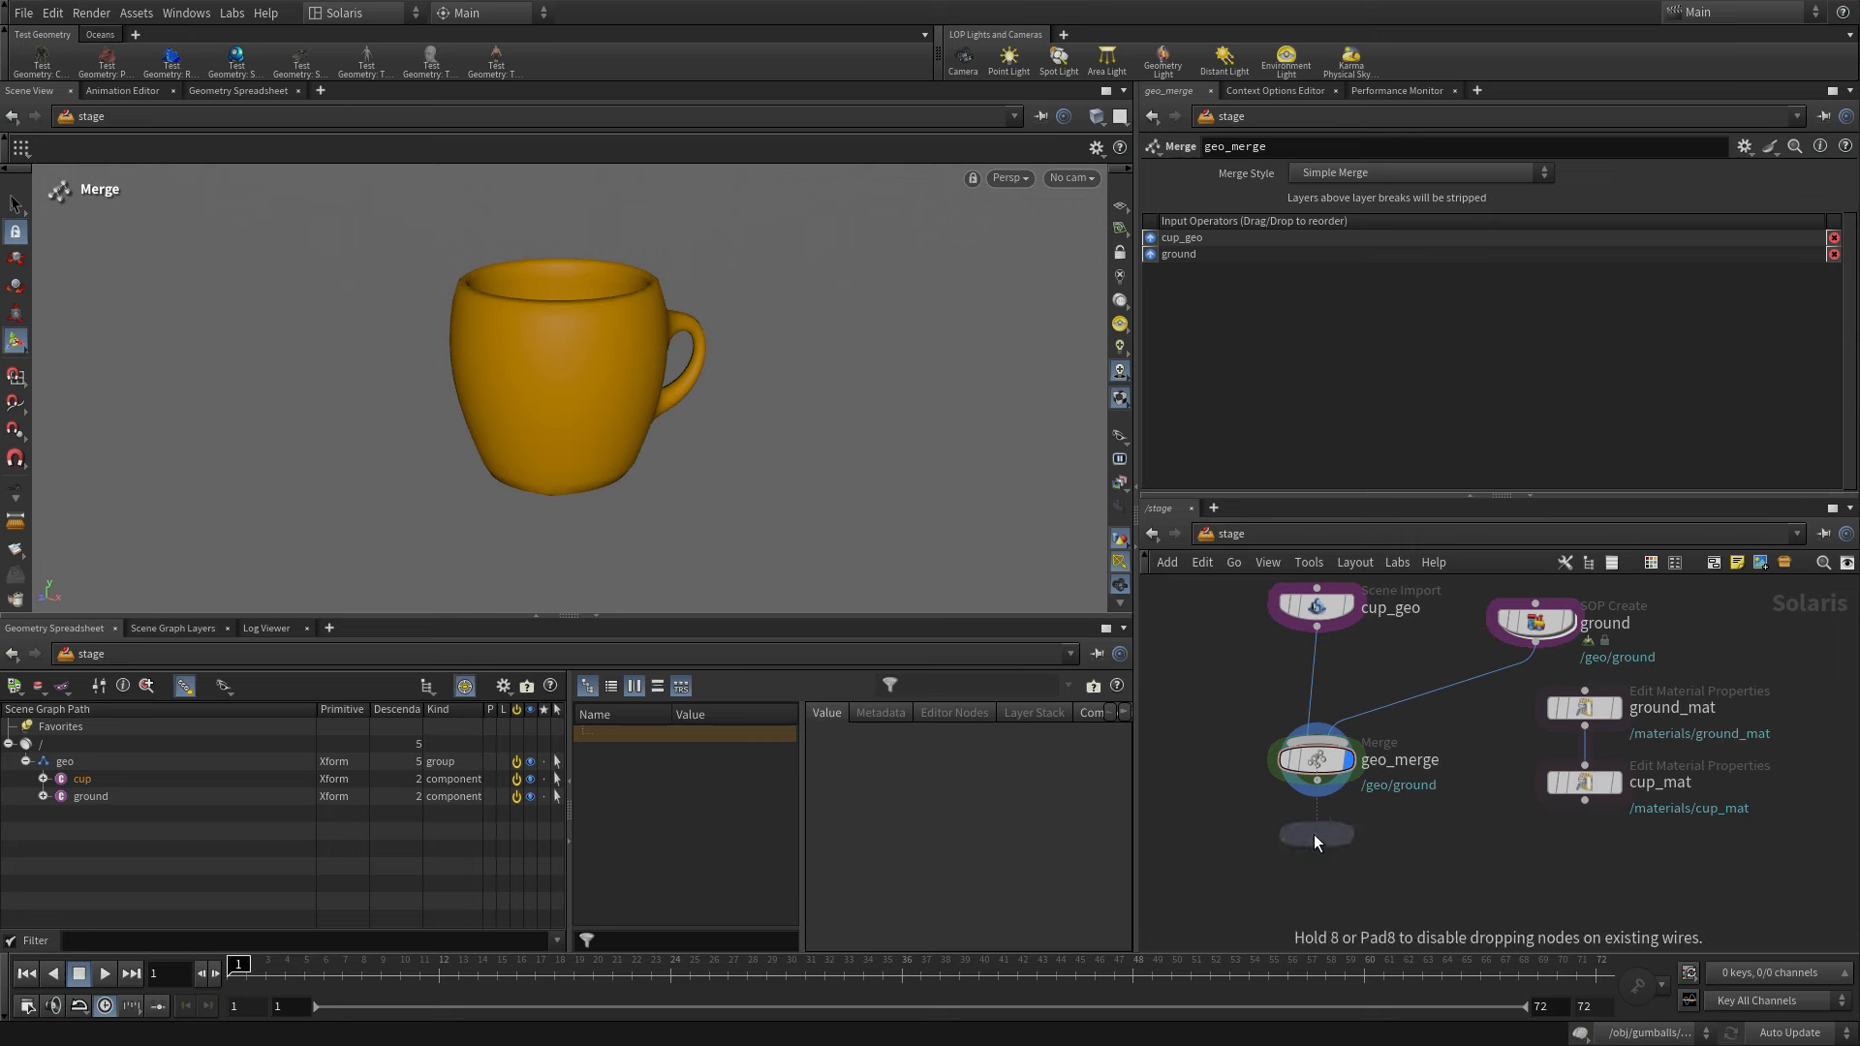
left_click(1320, 881)
double_click(1381, 885)
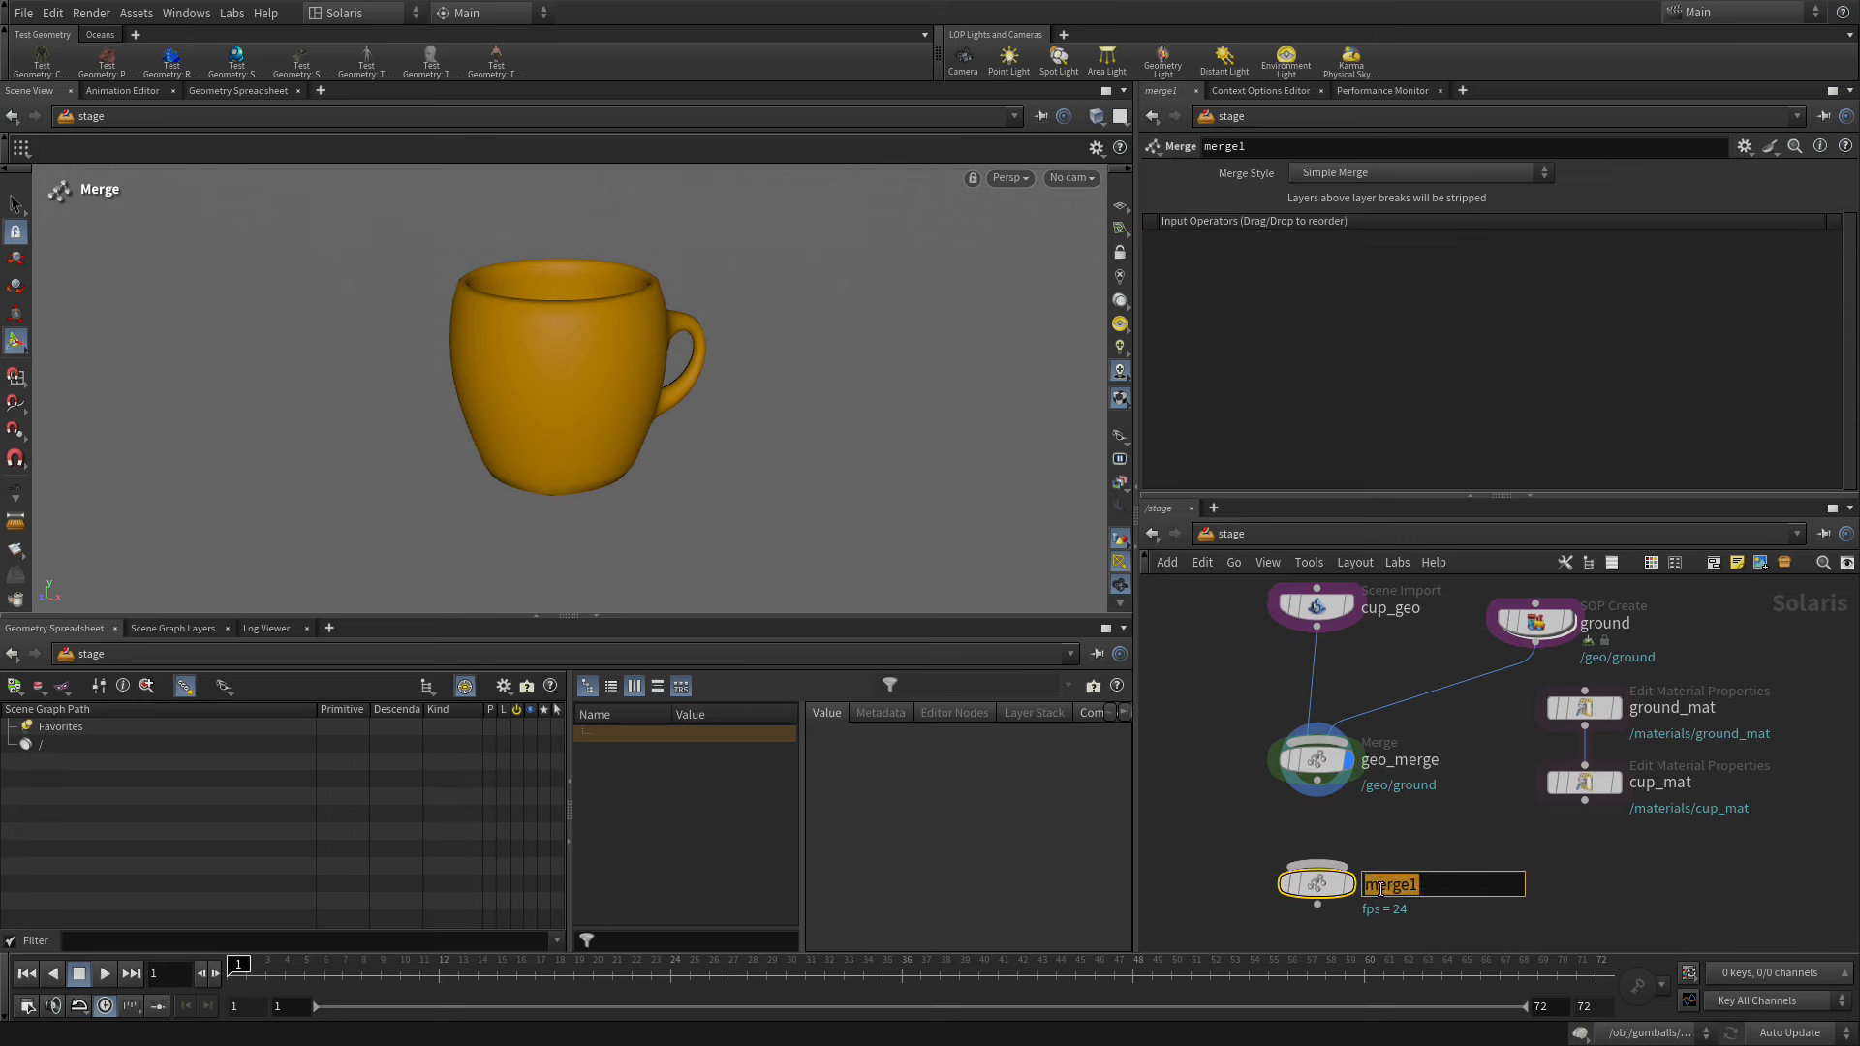
type("mat_merge")
key("Return")
- Wire the geo_merge and cup_mat outputs into mat_merge and display mat_merge in the viewport
left_click(1317, 796)
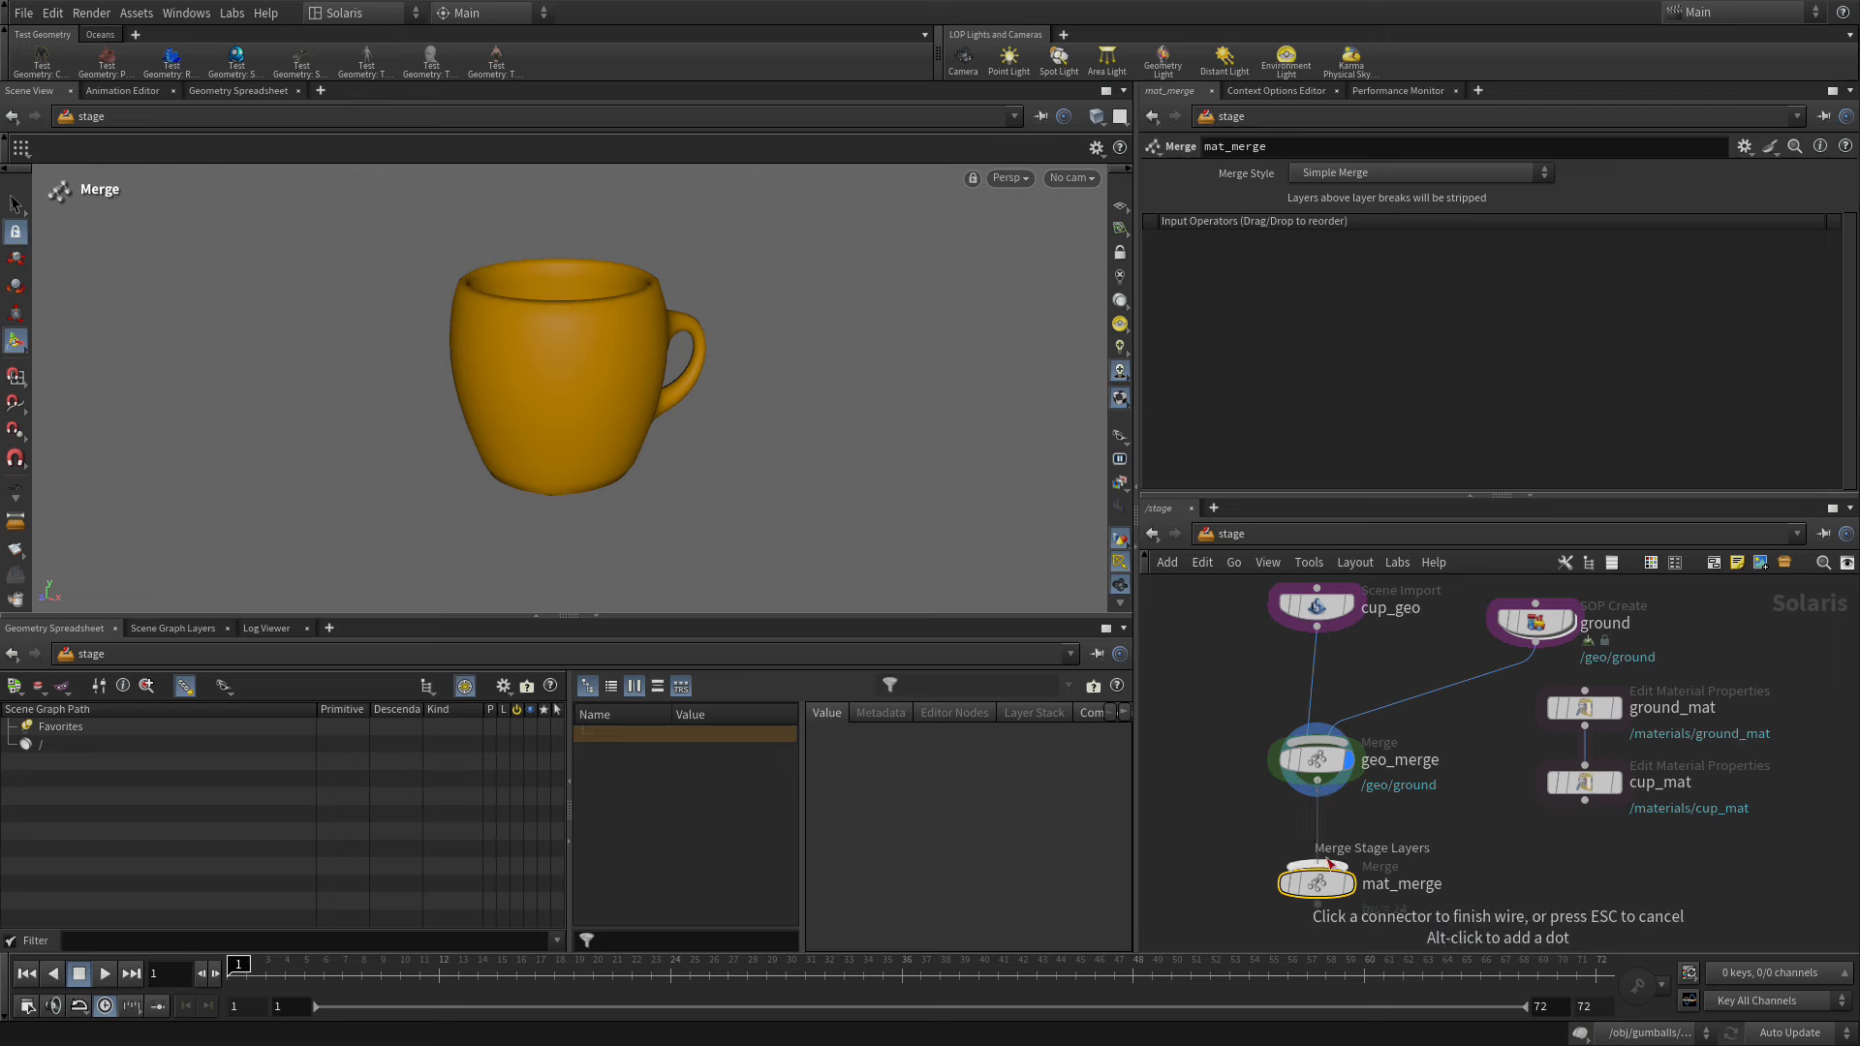
left_click(1327, 864)
left_click(1584, 800)
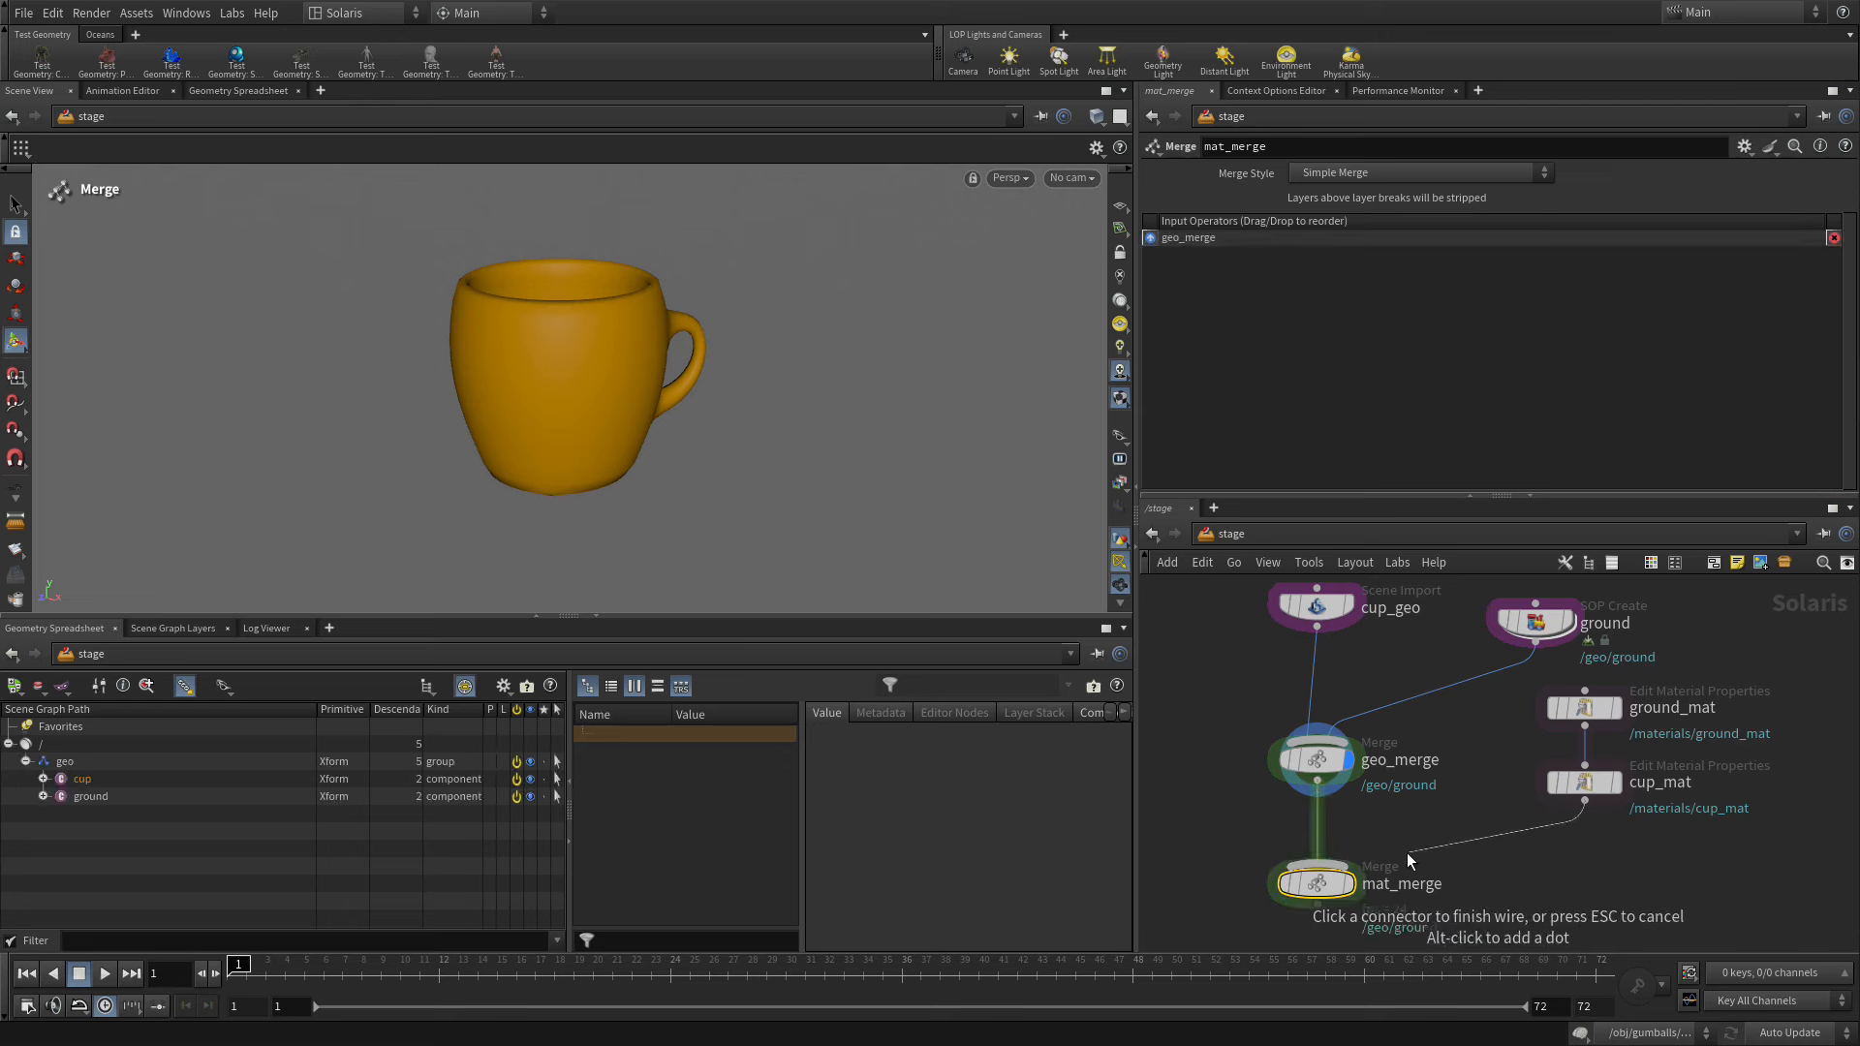
left_click(1358, 863)
left_click(1348, 884)
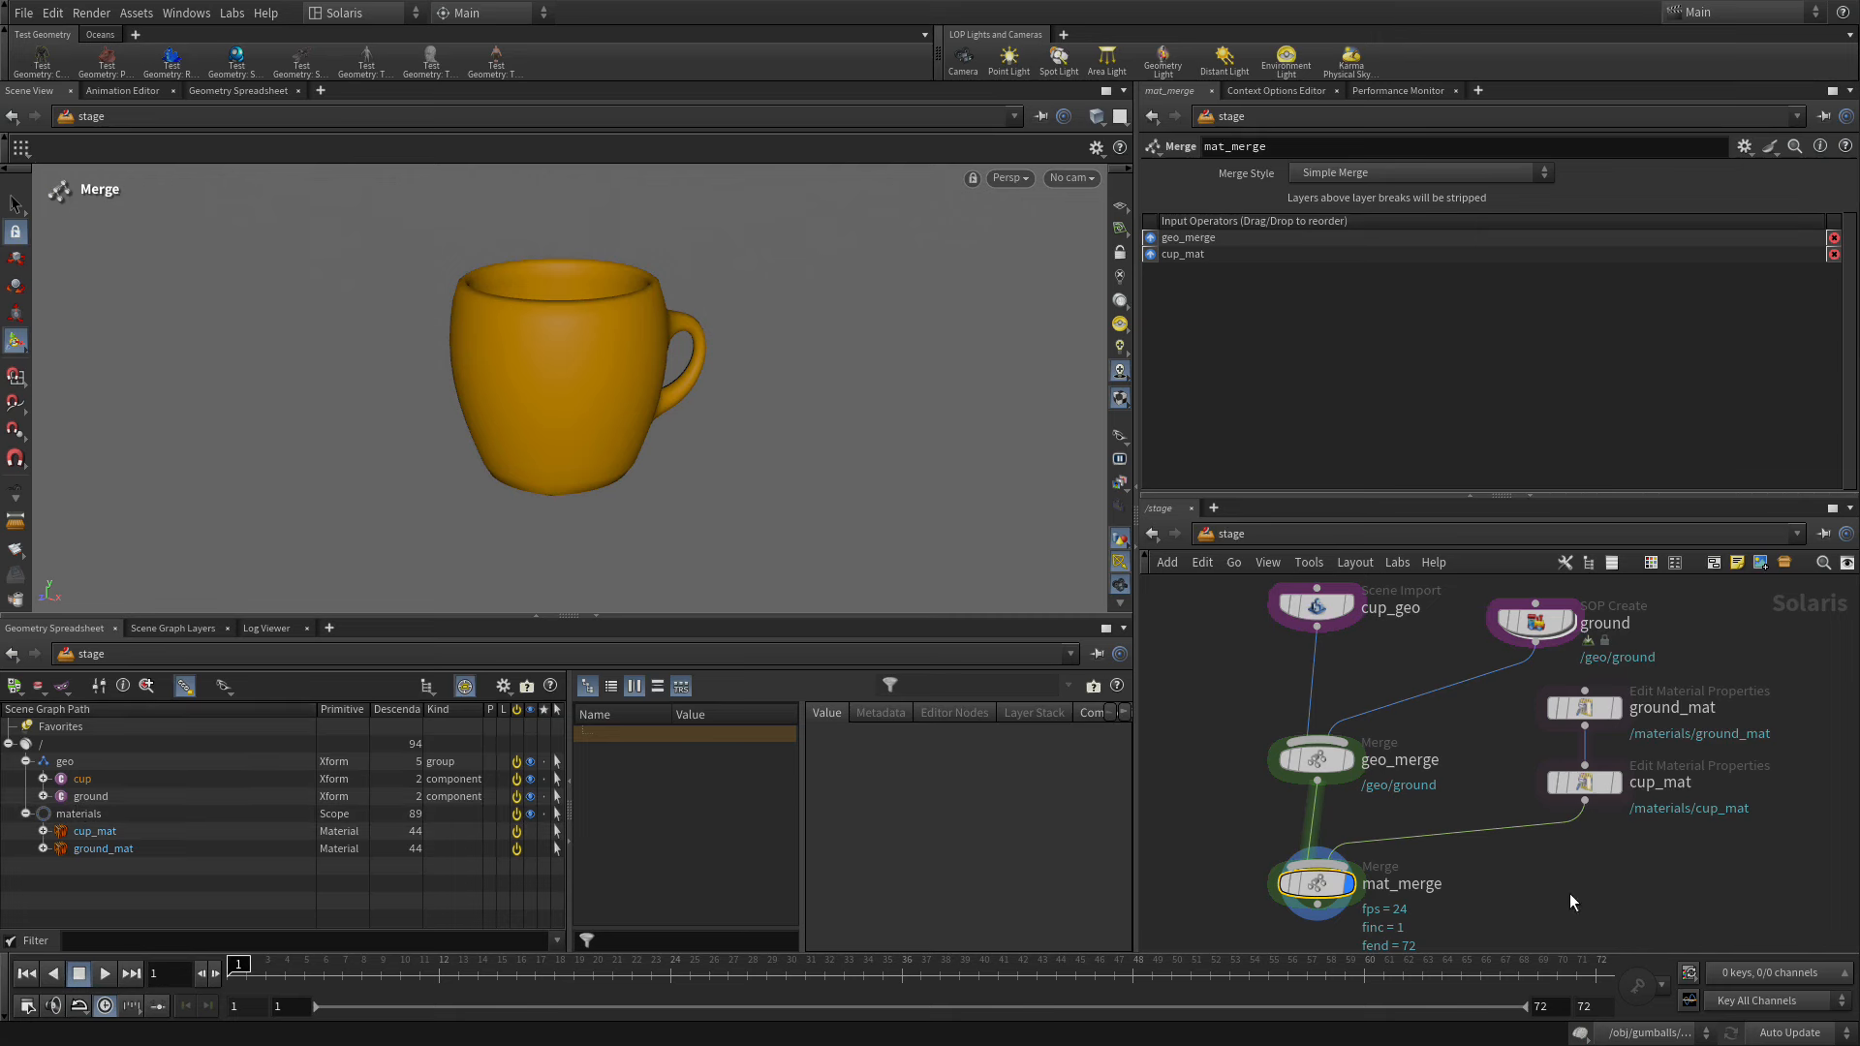
- Add a Material Linker node below mat_merge and wire mat_merge's output into it
middle_click_drag(1569, 902, 1602, 663)
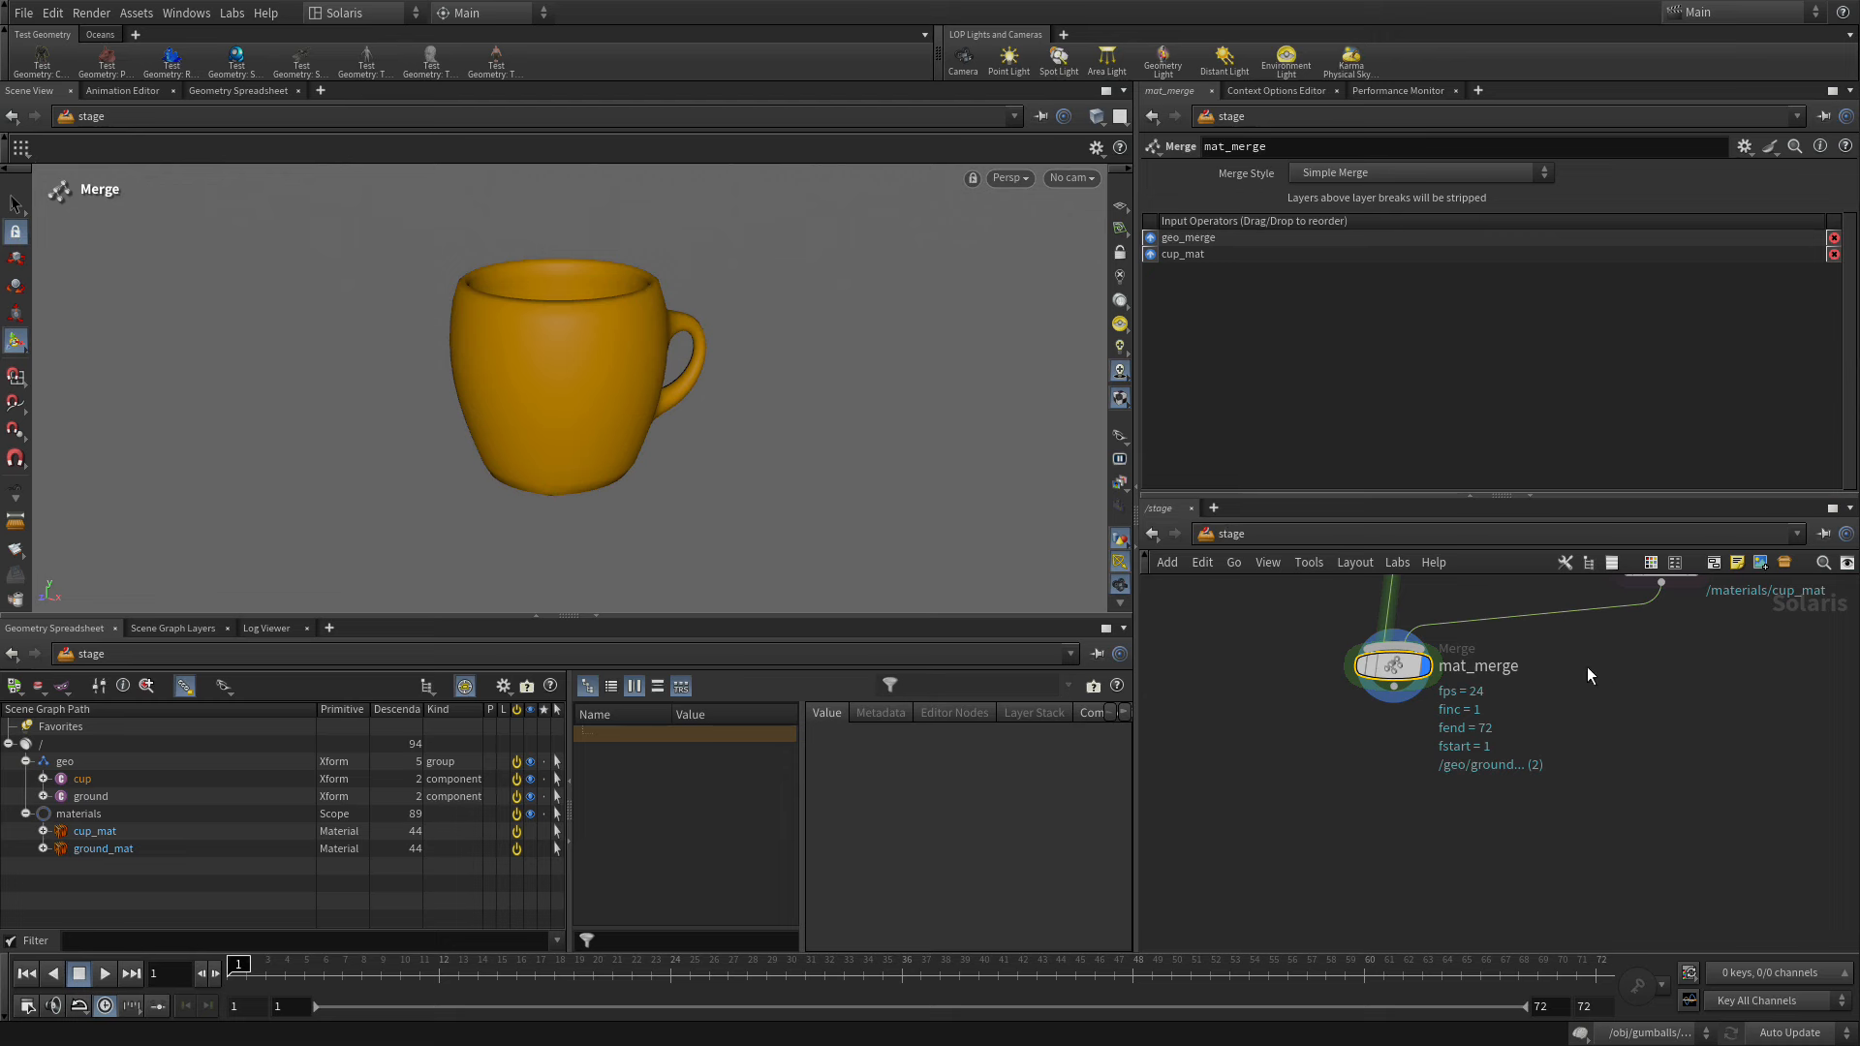
left_click(1385, 777)
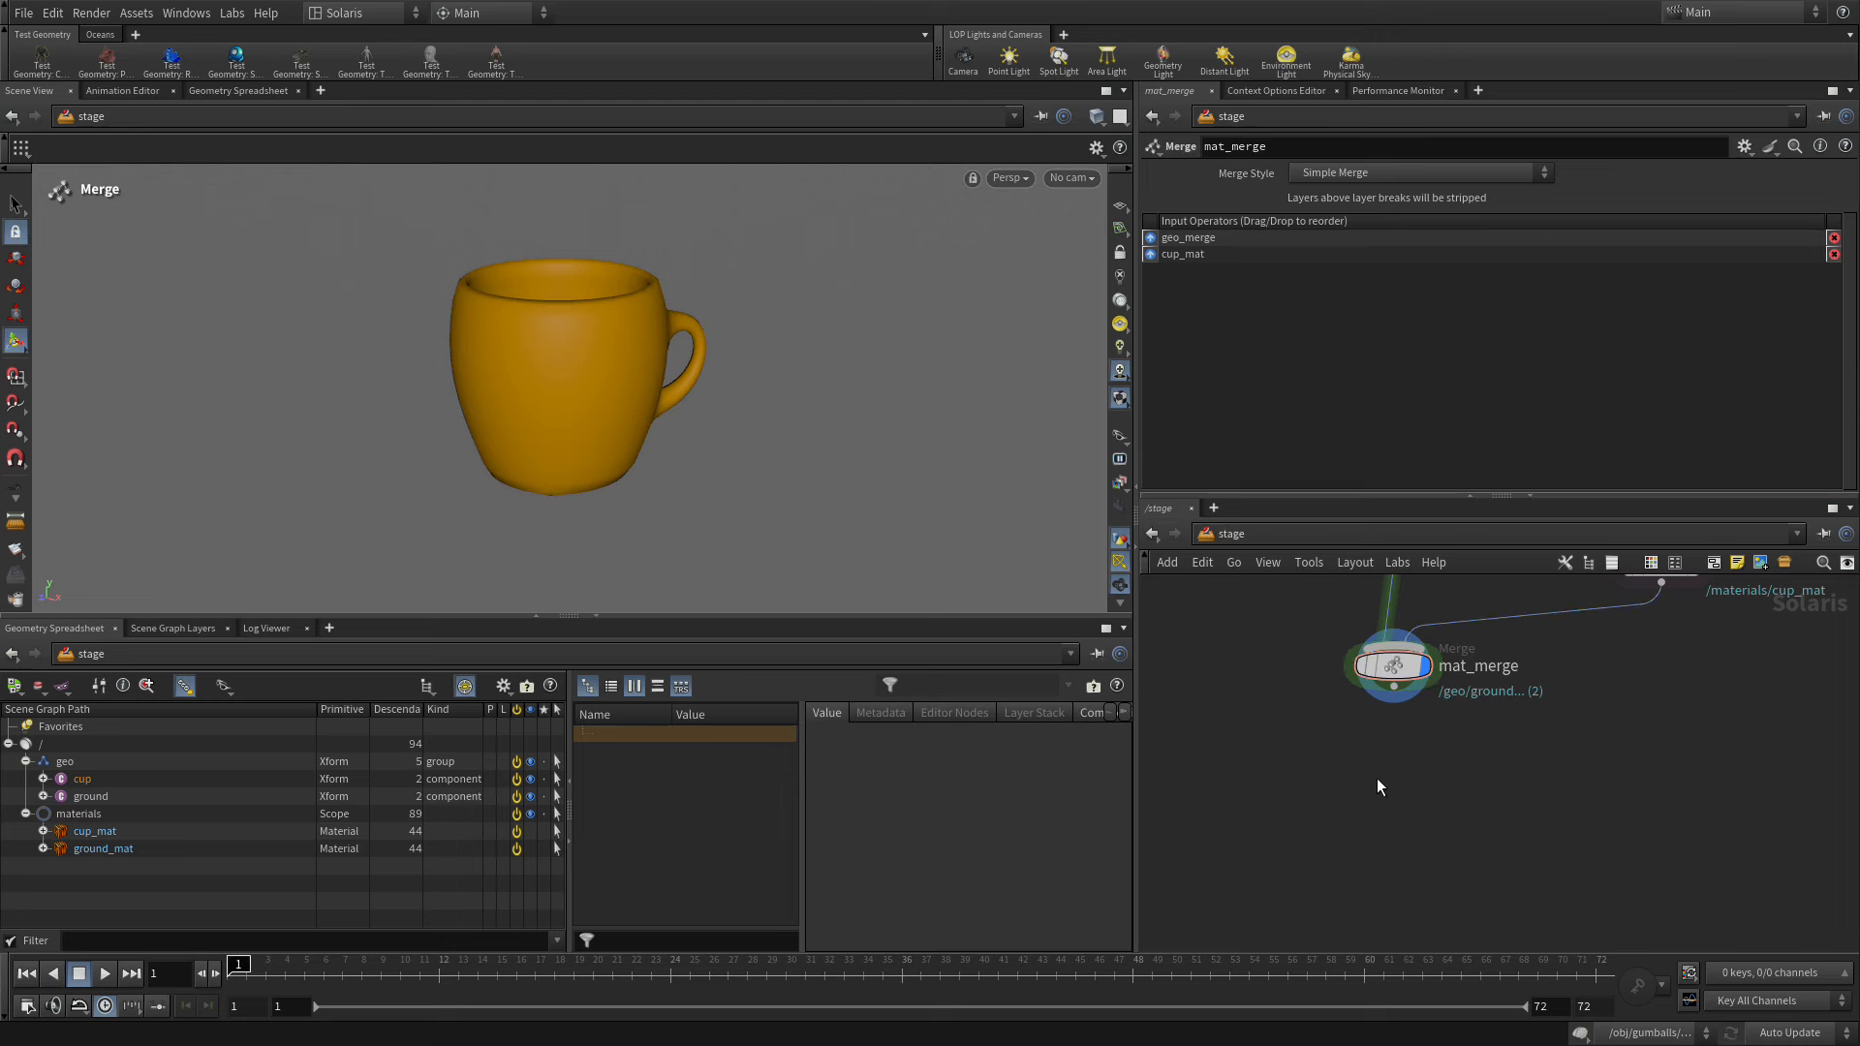
key("Tab")
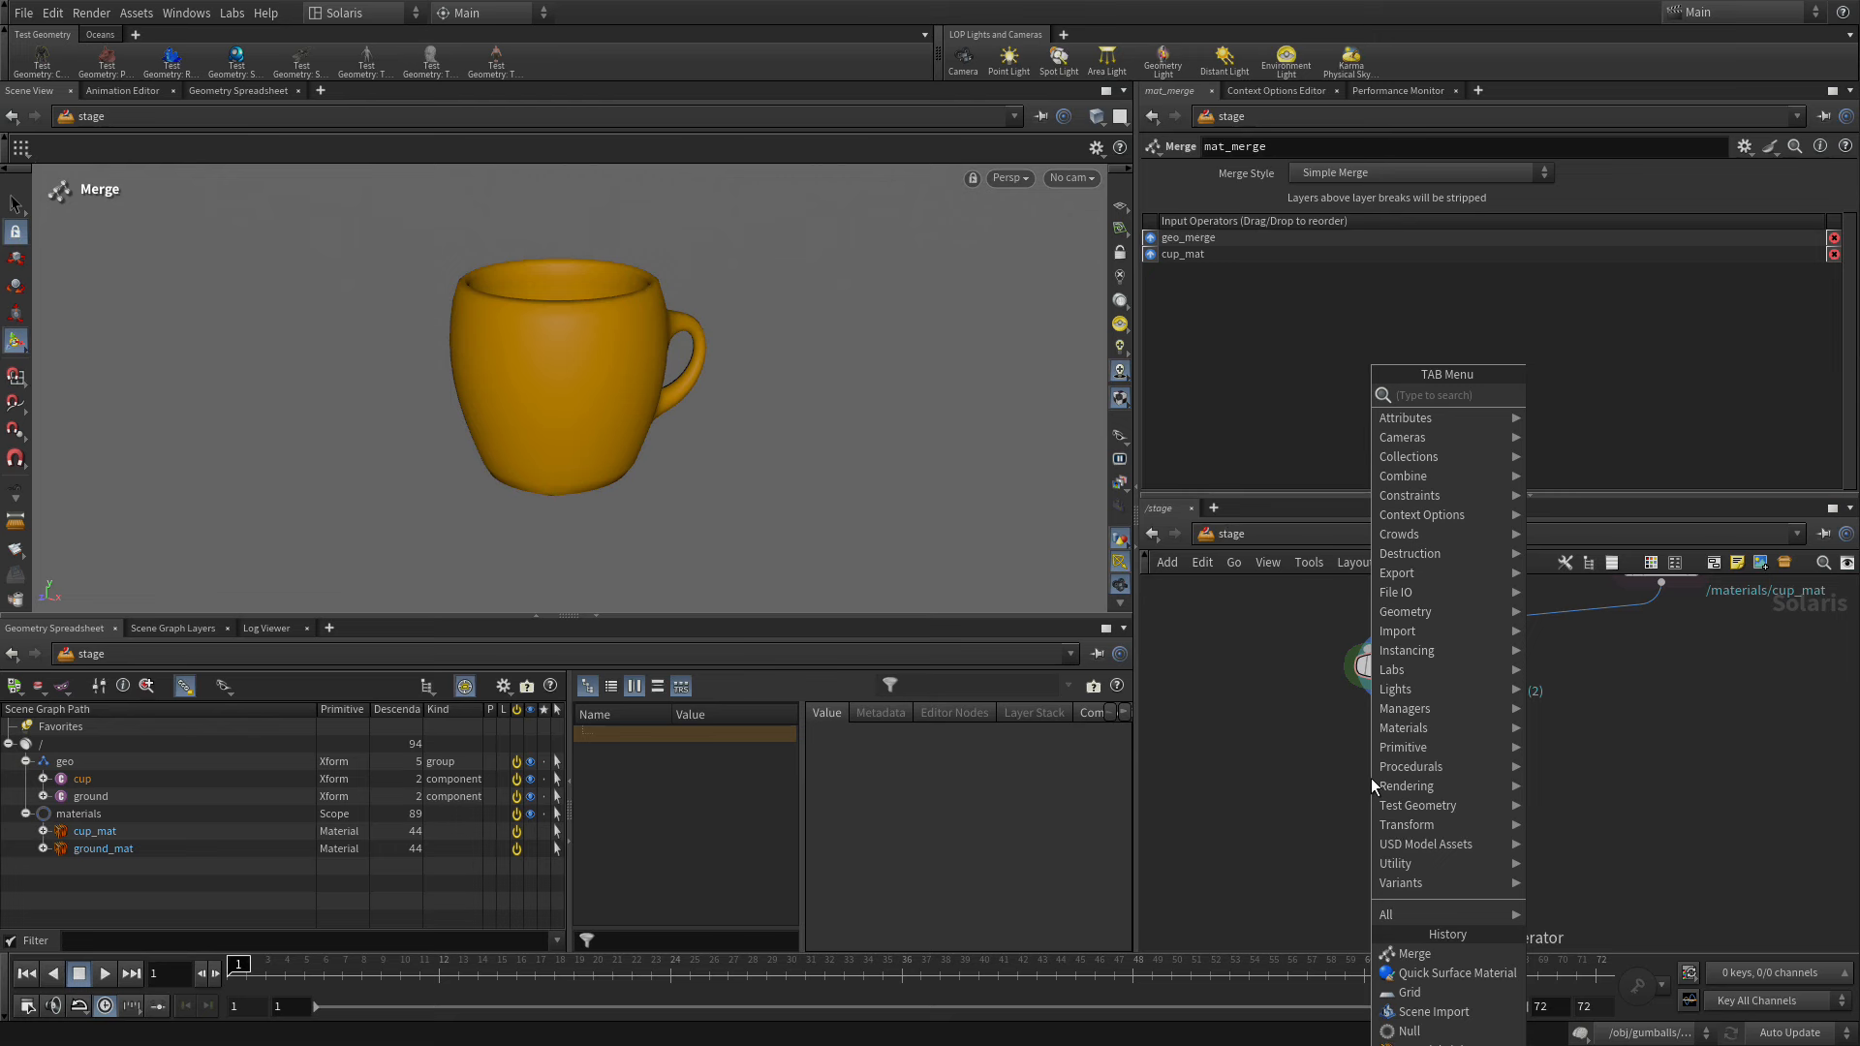
type("link")
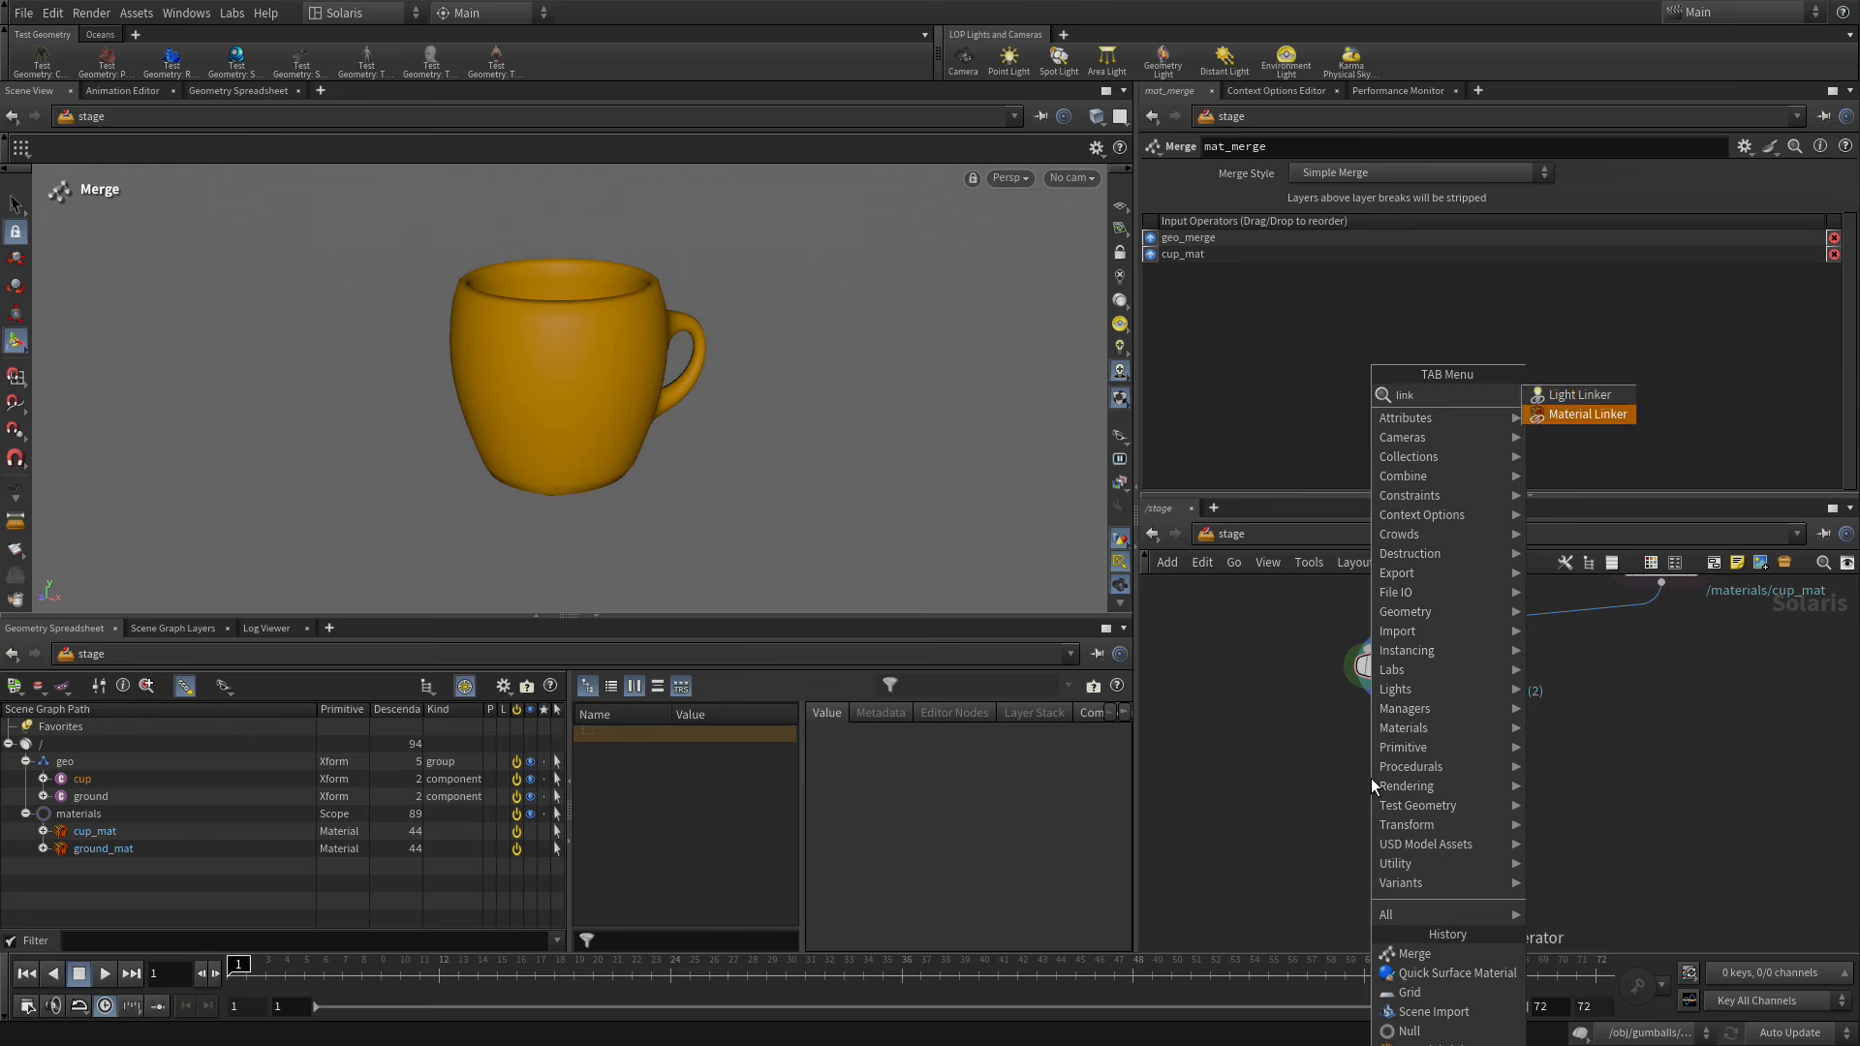
key("Return")
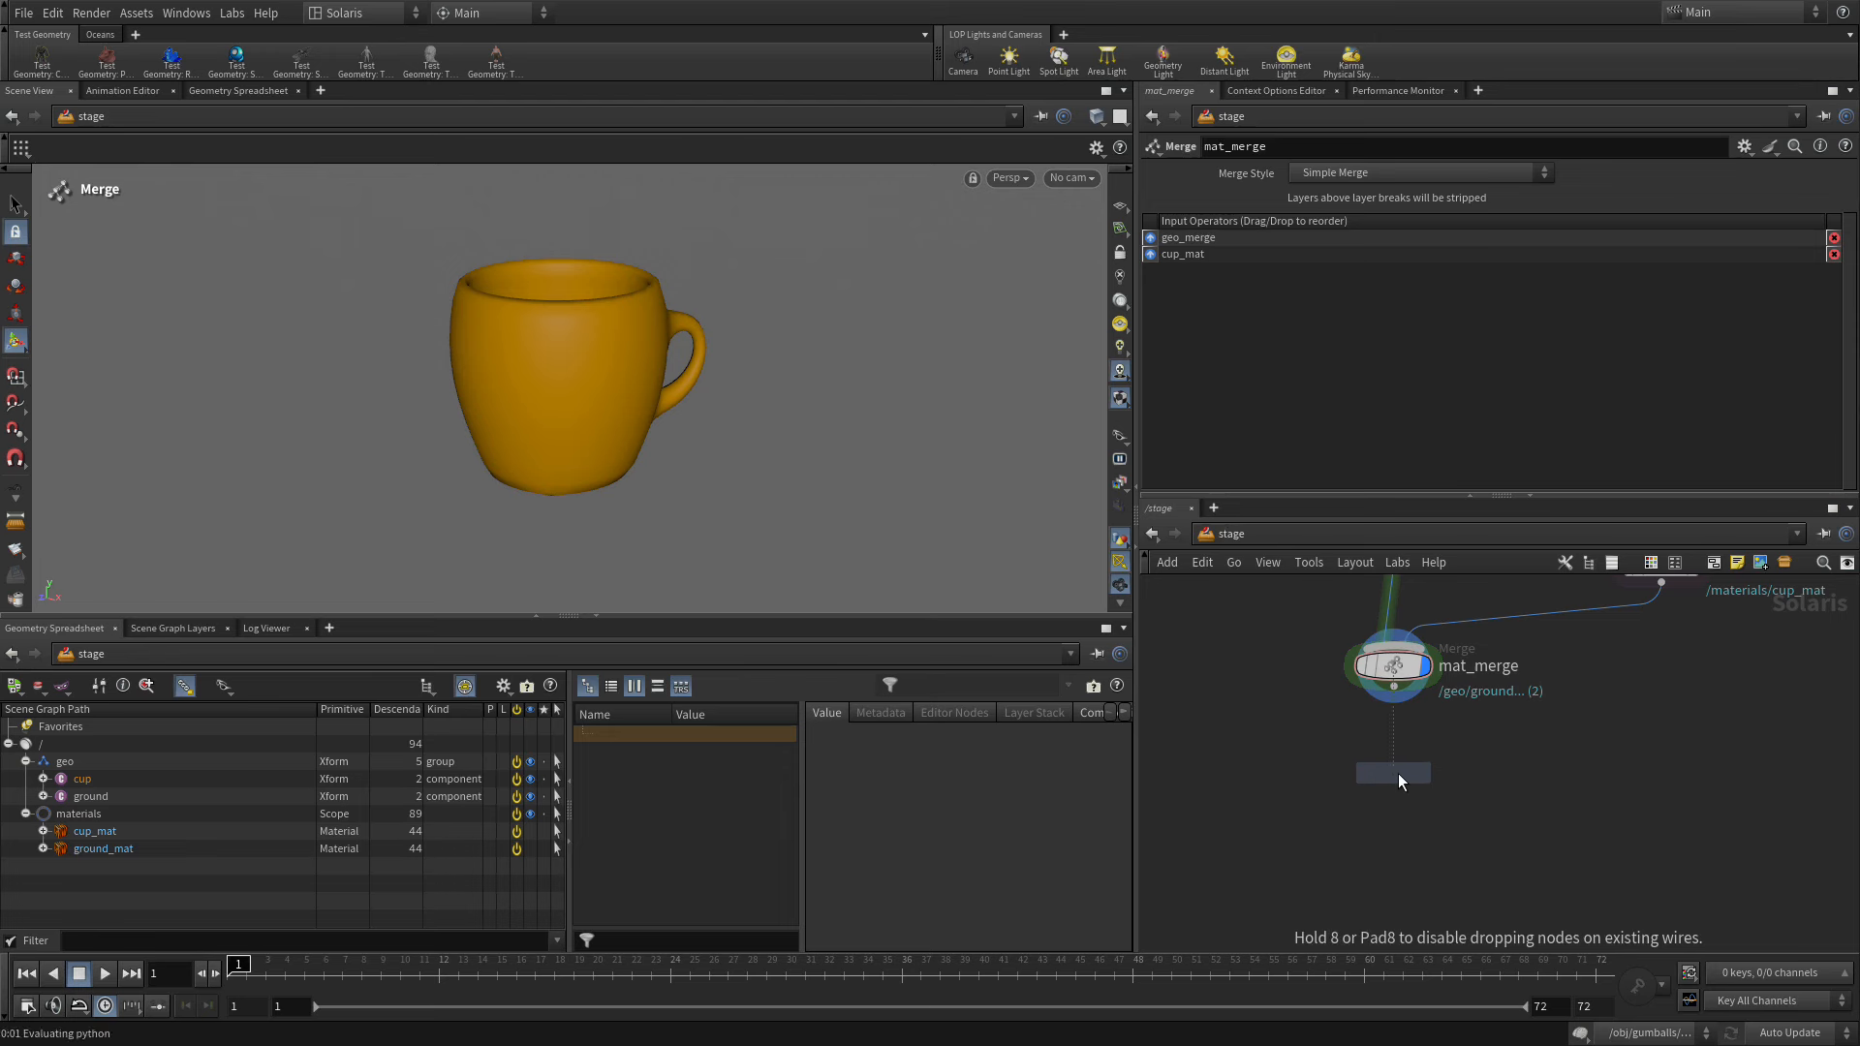
left_click(1398, 773)
left_click_drag(1393, 685, 1403, 761)
left_click(1395, 775)
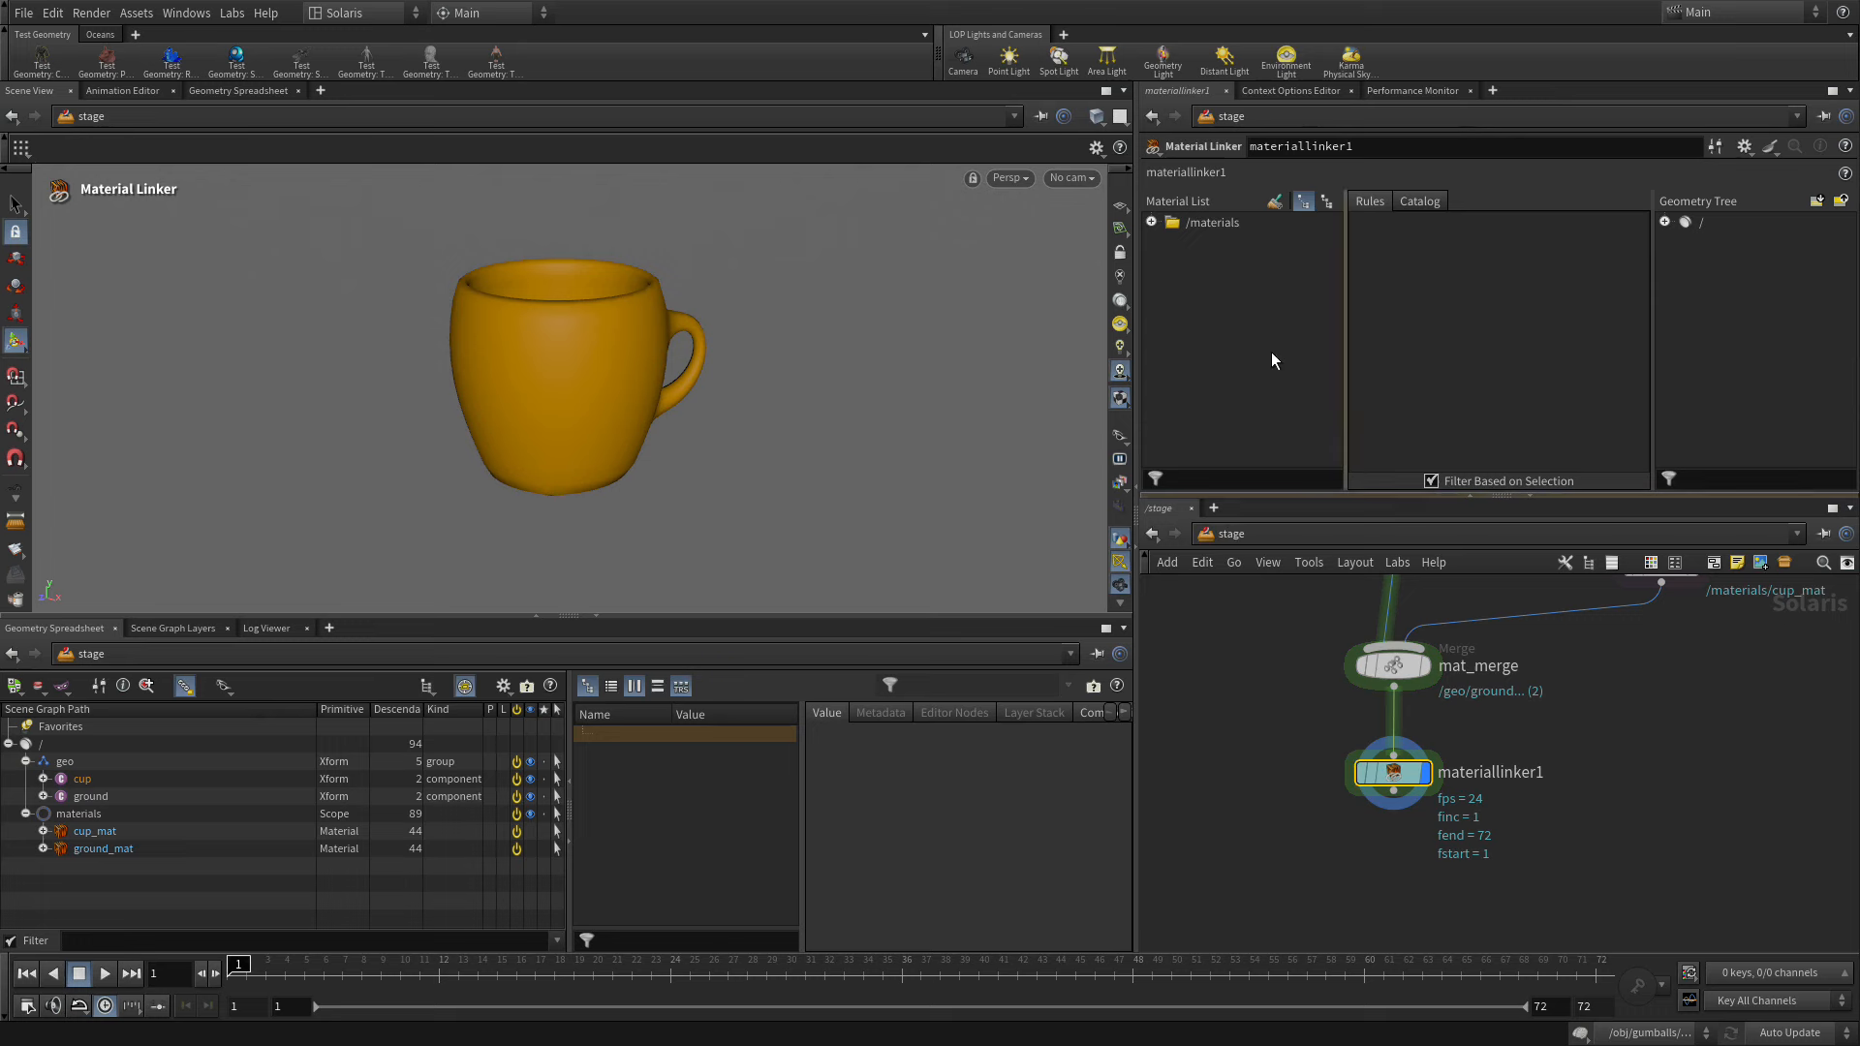
- Create material linker rules that assign cup_mat to /geo/cup and ground_mat to /geo/ground
left_click(1152, 223)
left_click(1211, 243)
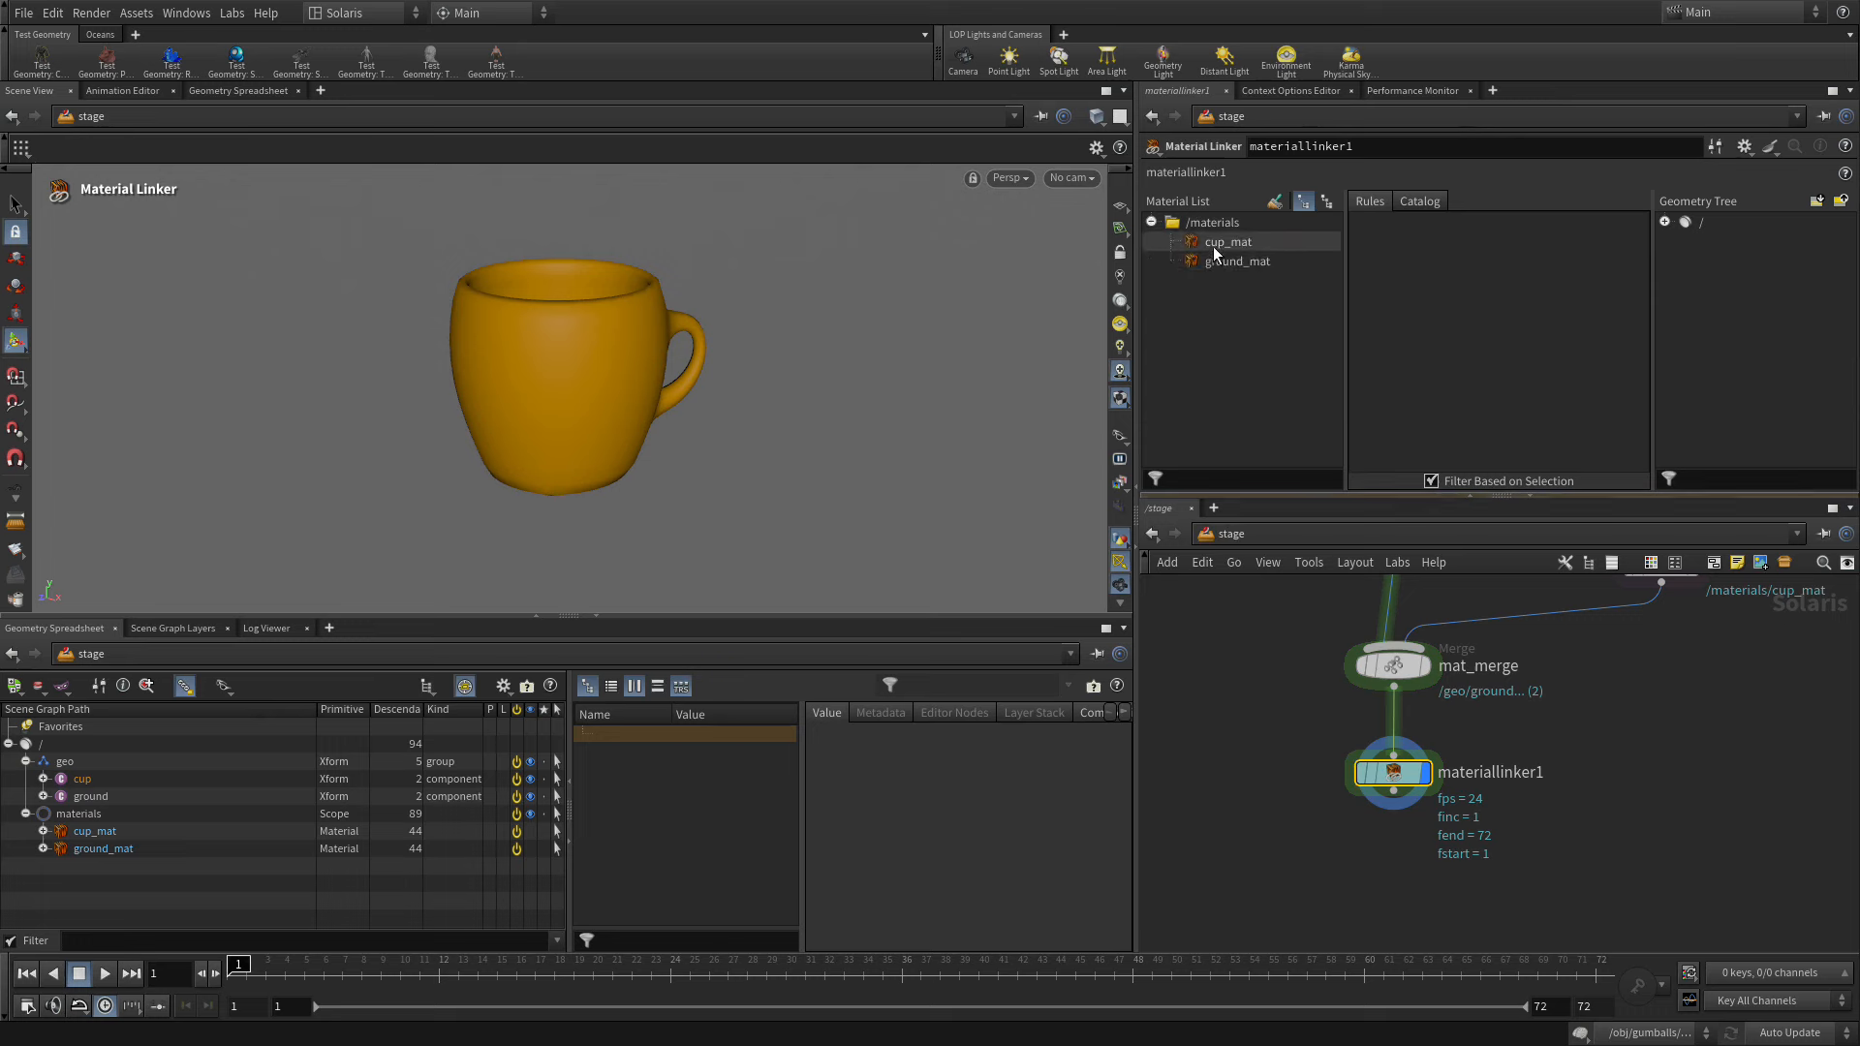
left_click_drag(1211, 243, 1482, 250)
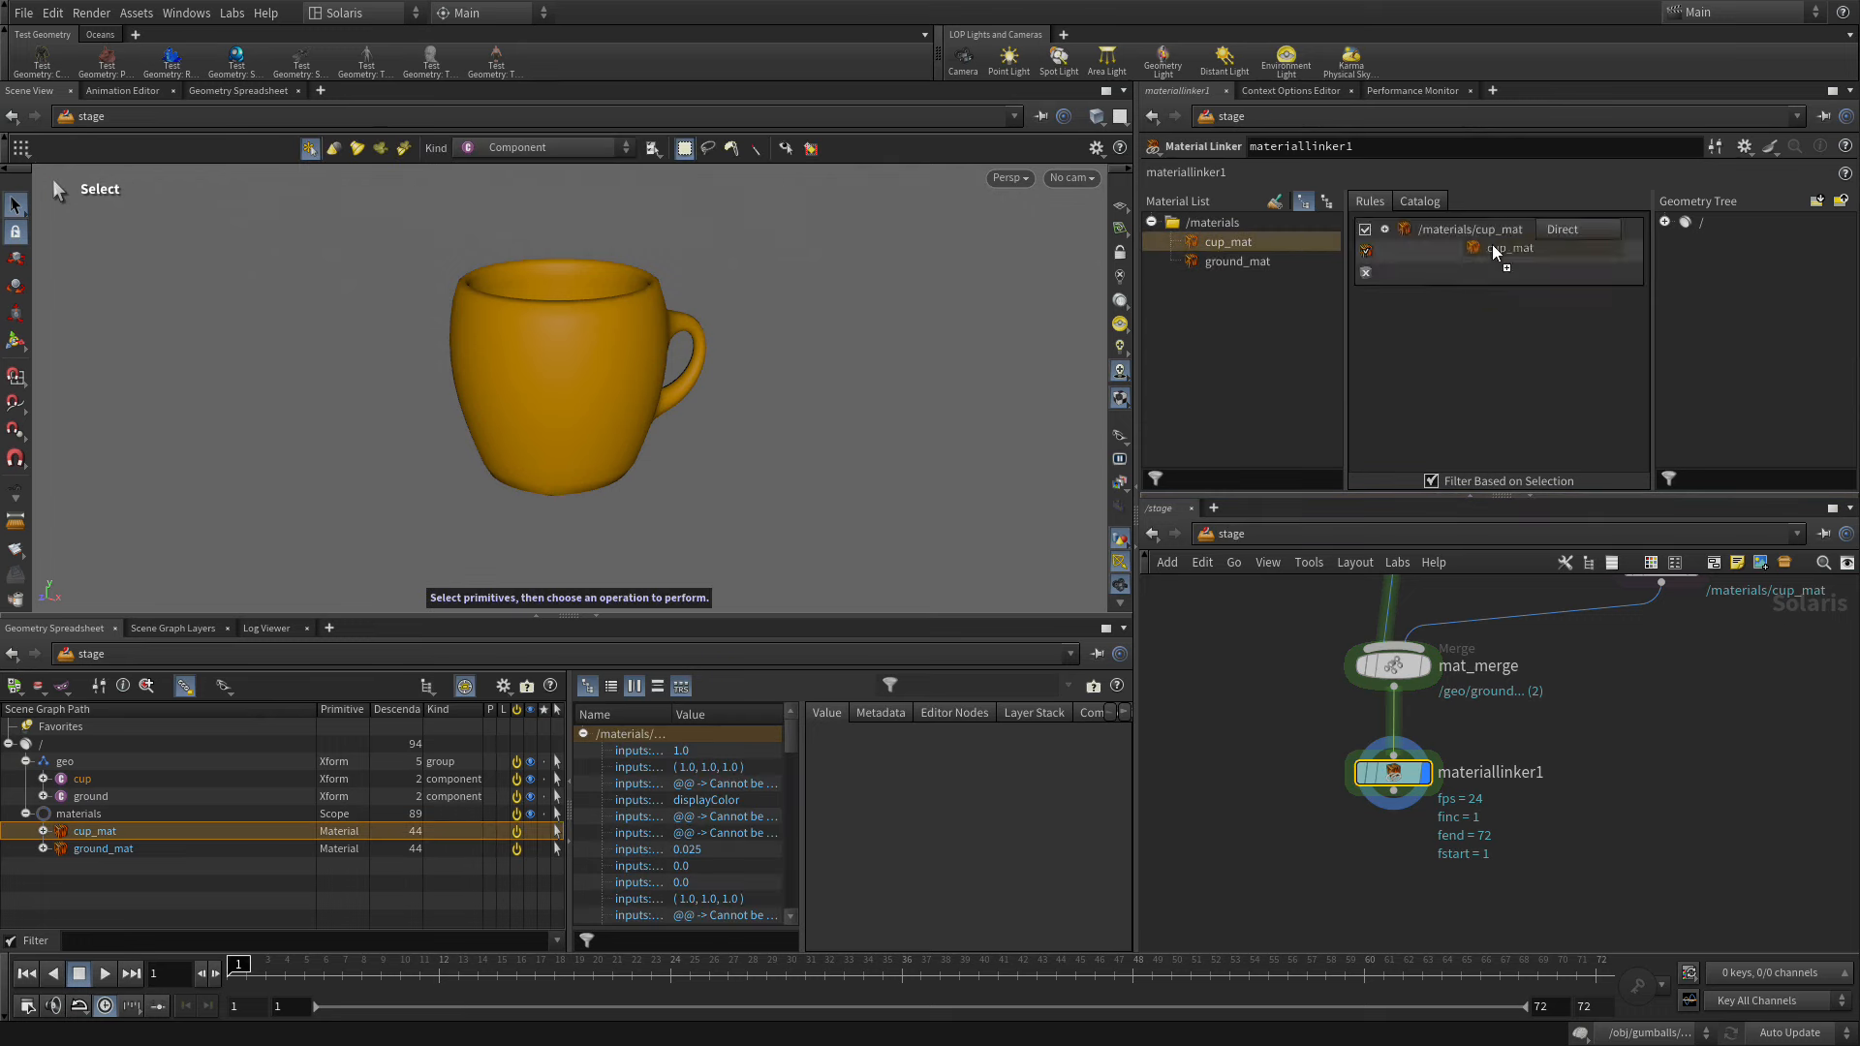
left_click(1665, 222)
left_click(1684, 242)
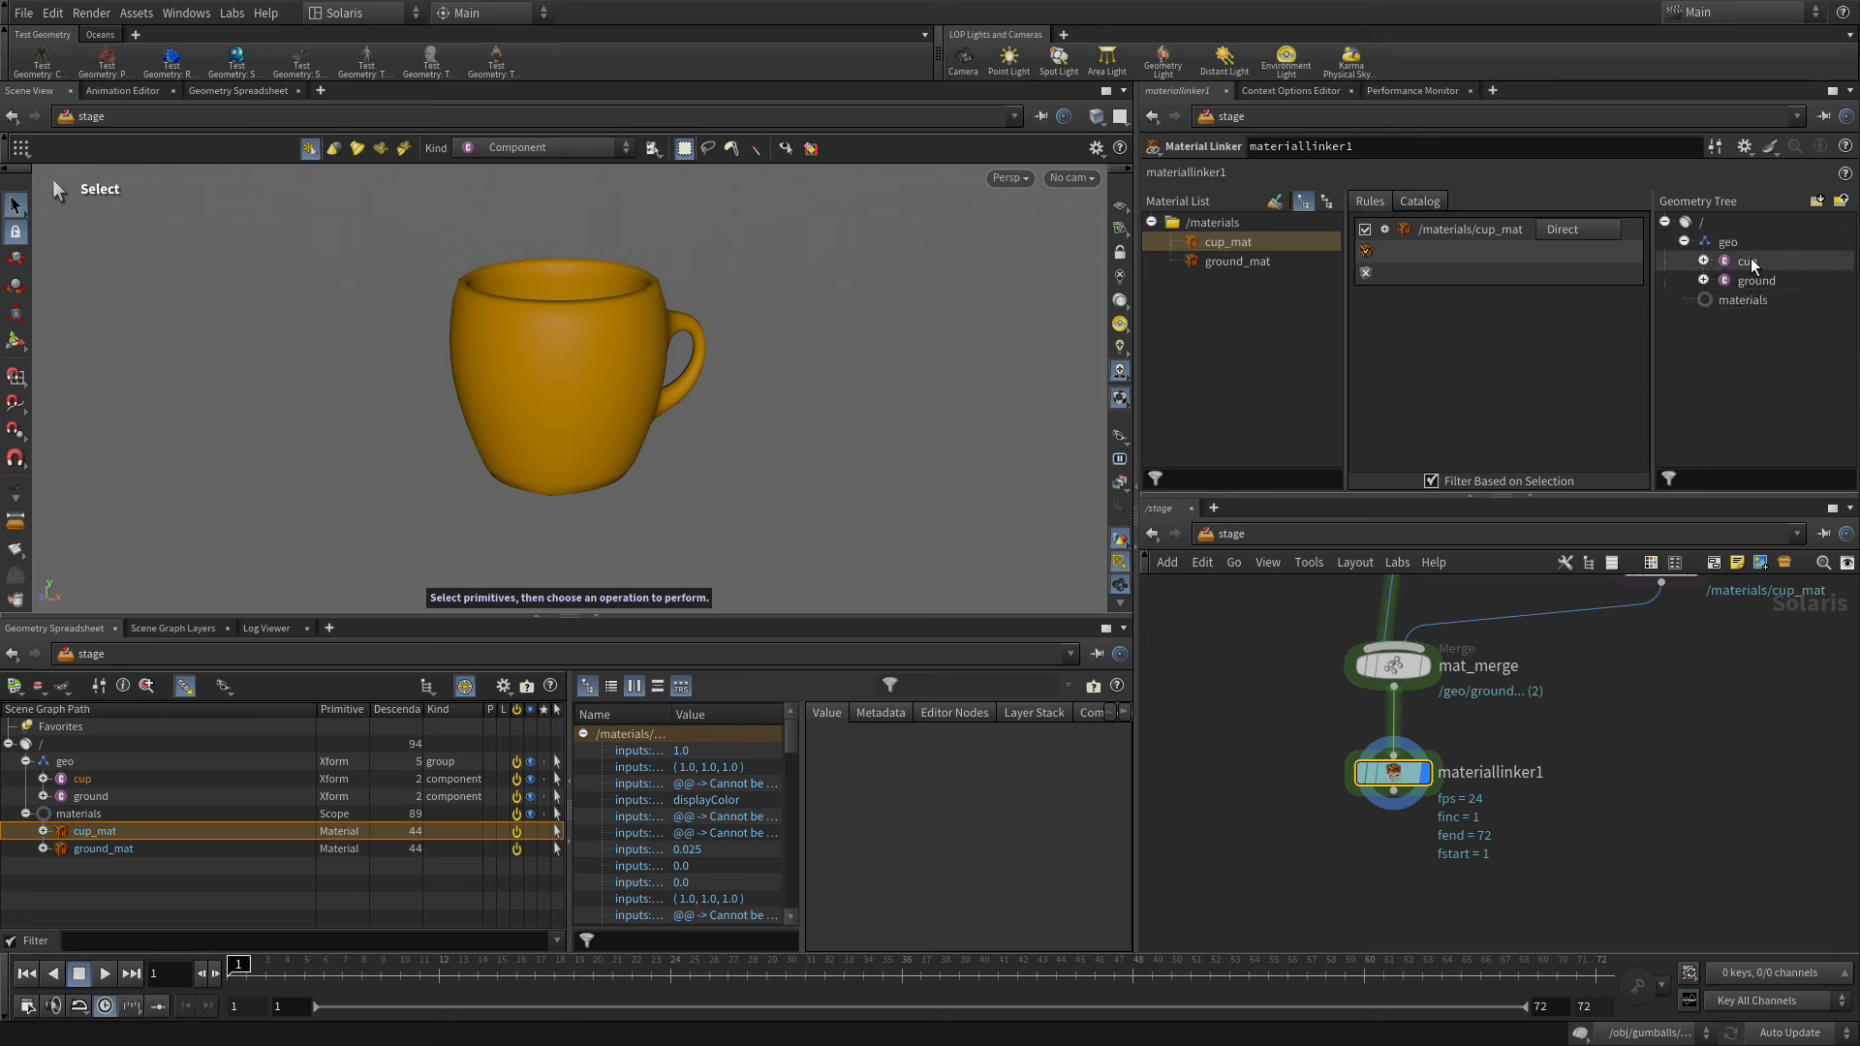
left_click_drag(1738, 262, 1489, 264)
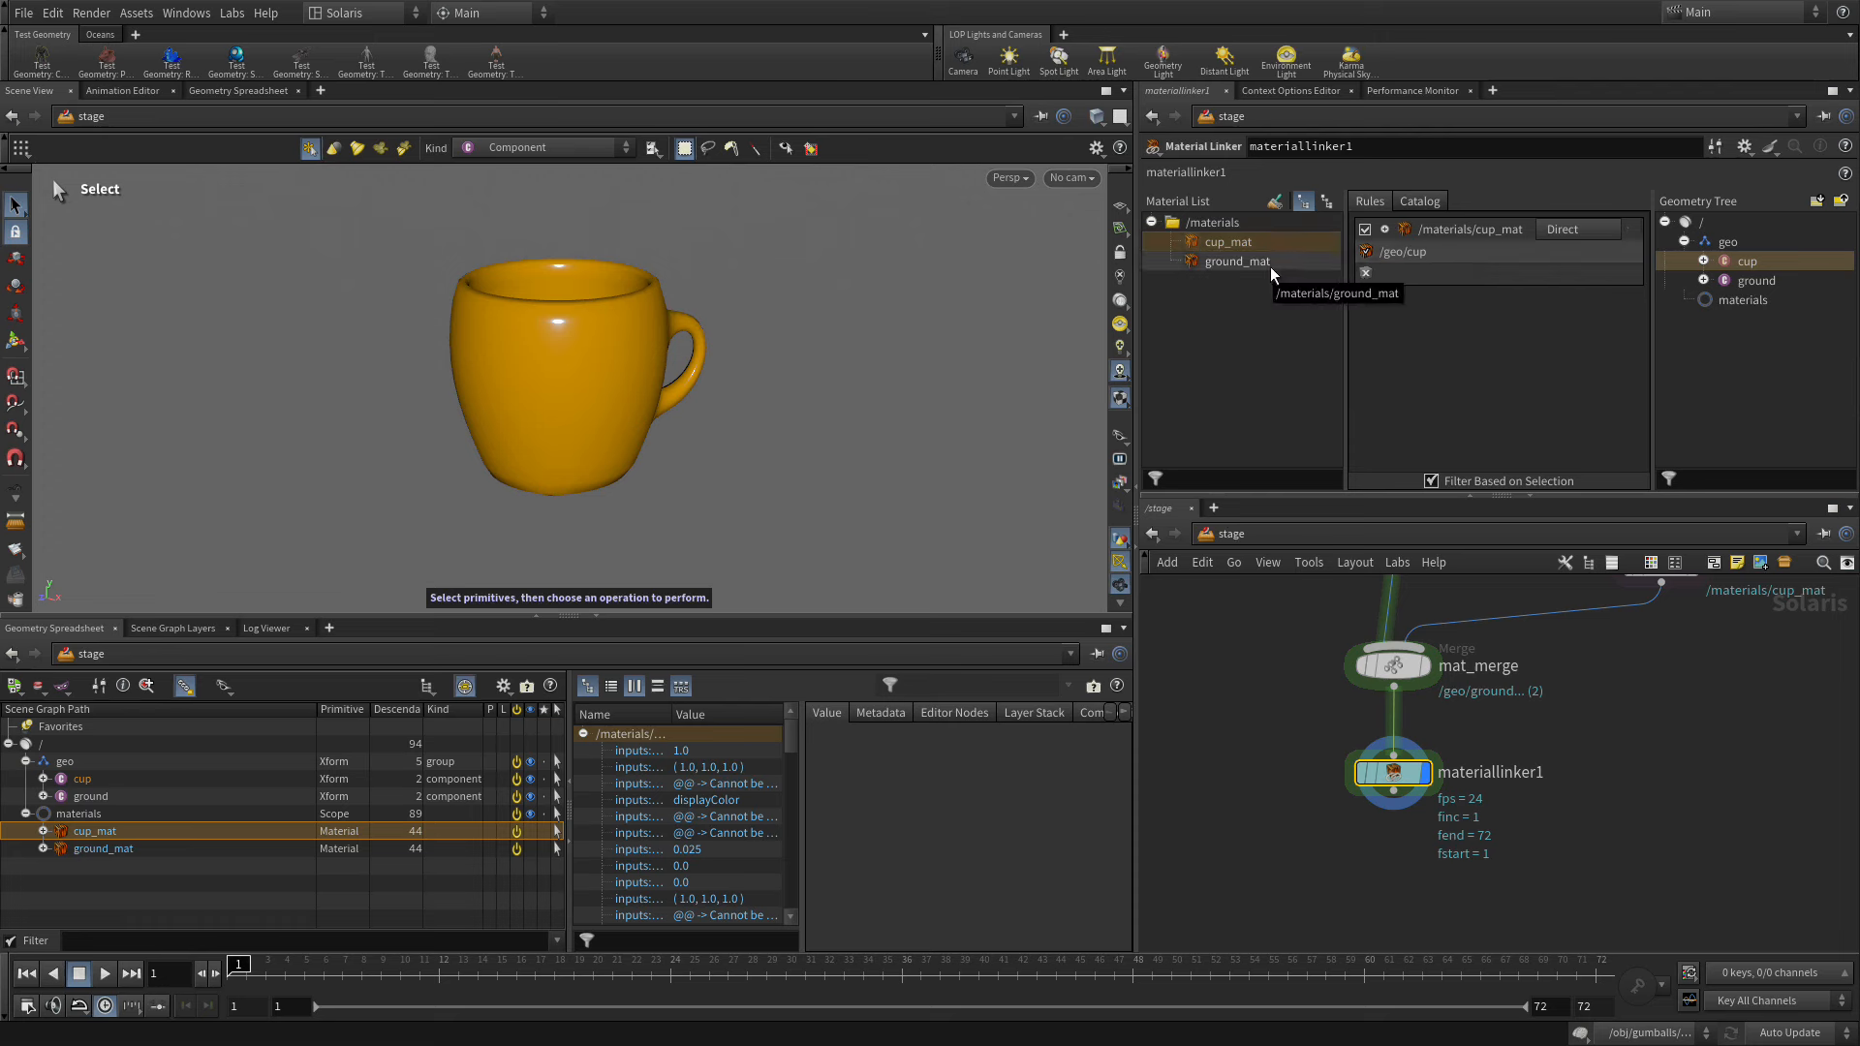
left_click_drag(1237, 261, 1453, 349)
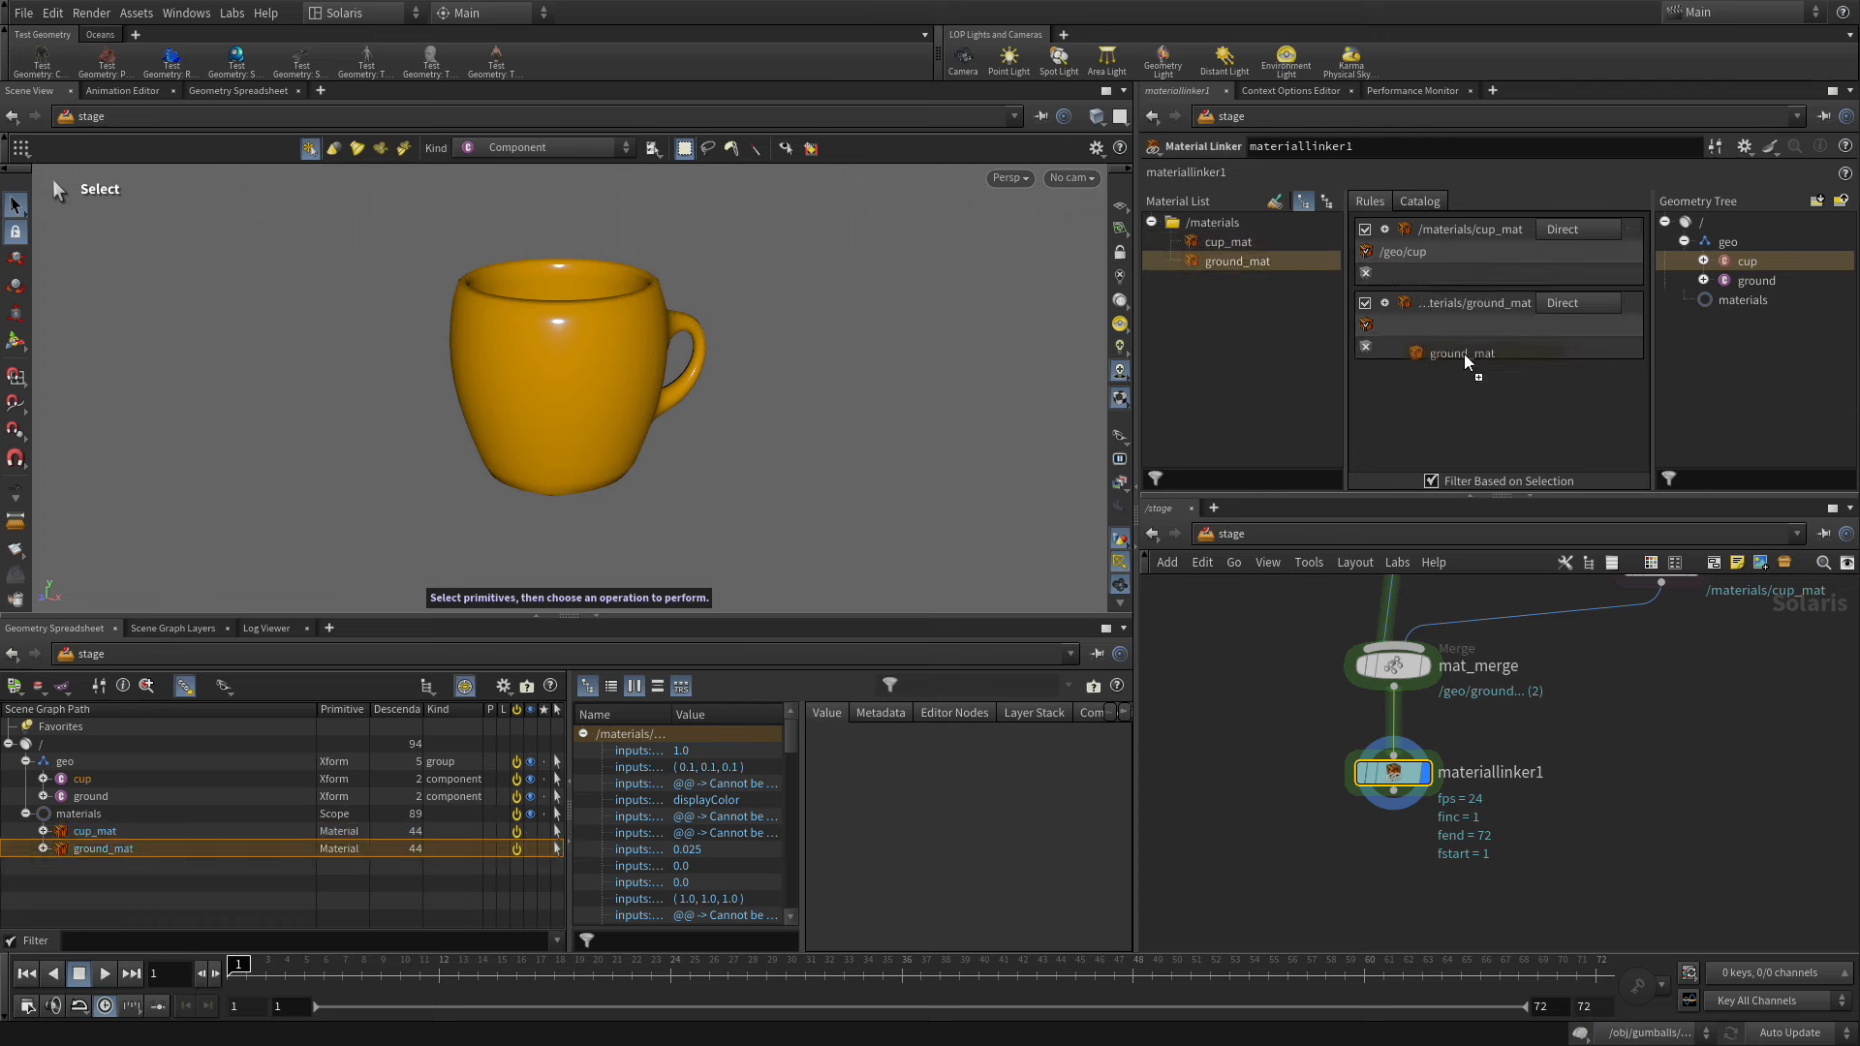
left_click_drag(1748, 281, 1492, 252)
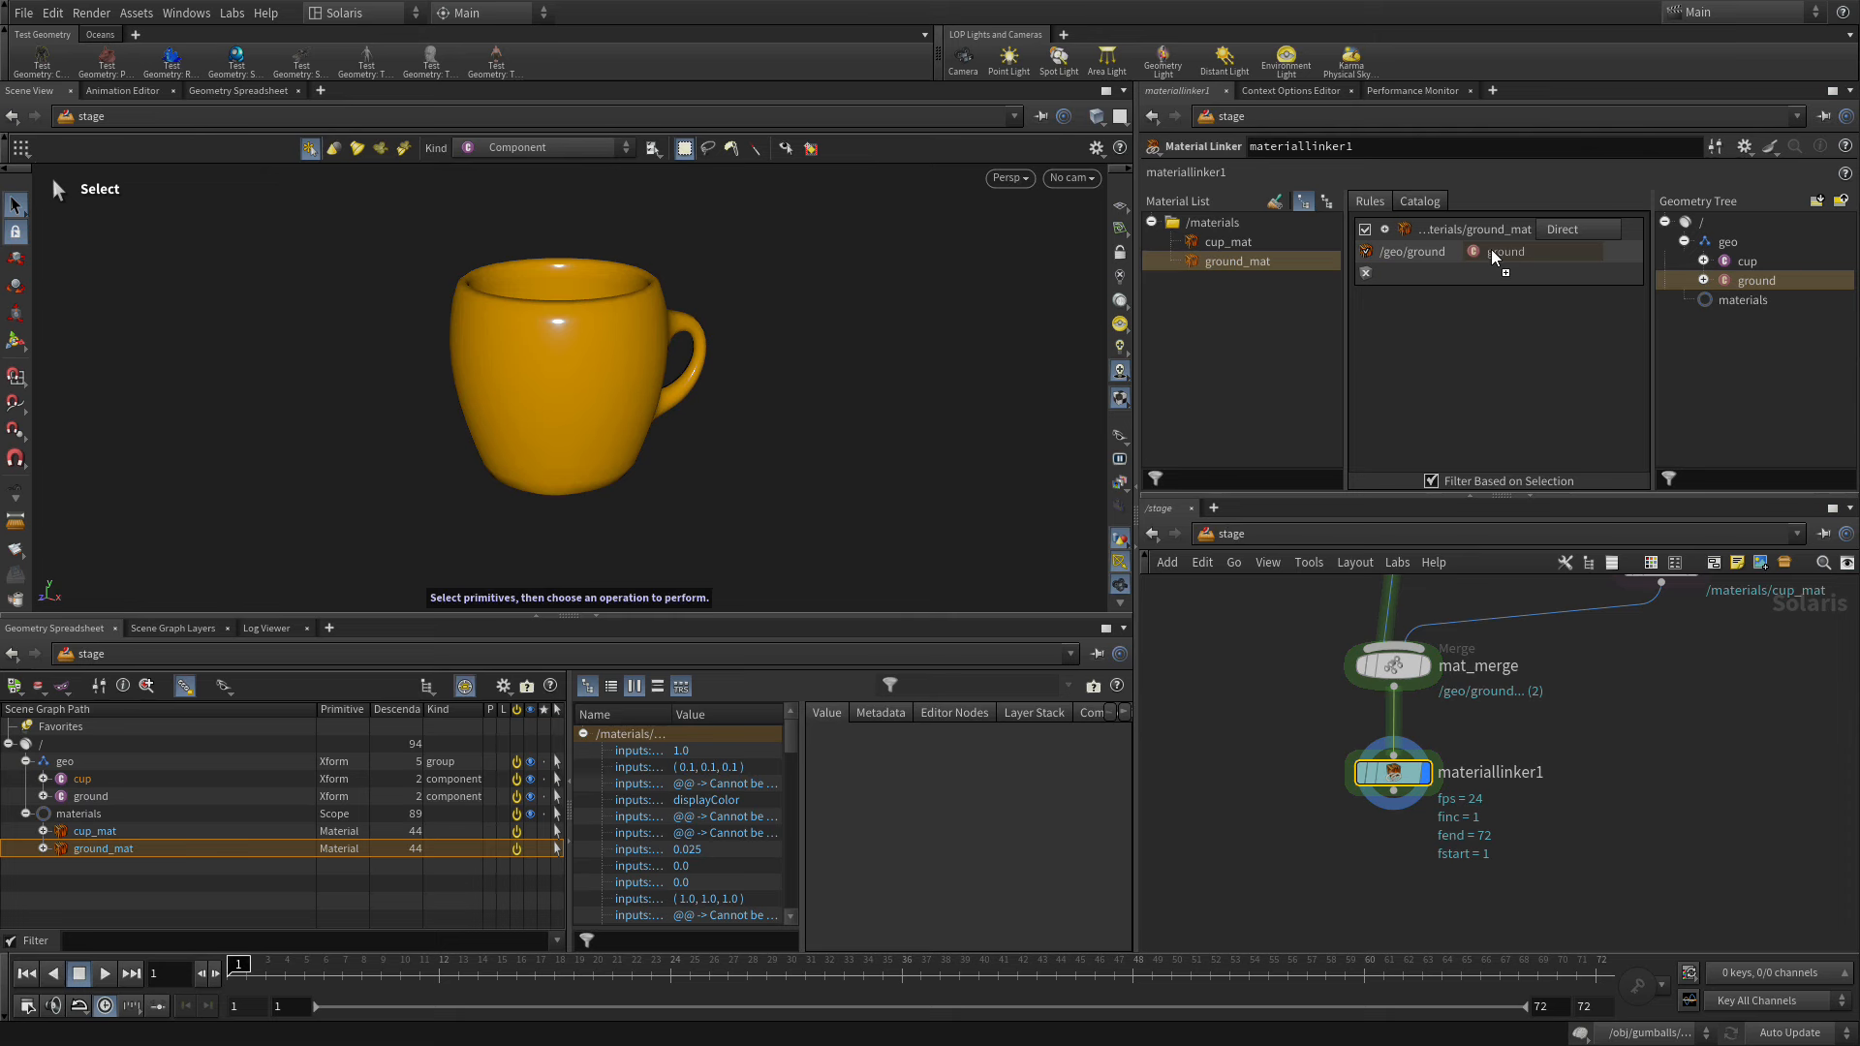
- Frame the whole cup in the viewport and create a camera from that view
middle_click_drag(678, 445, 694, 466, "alt")
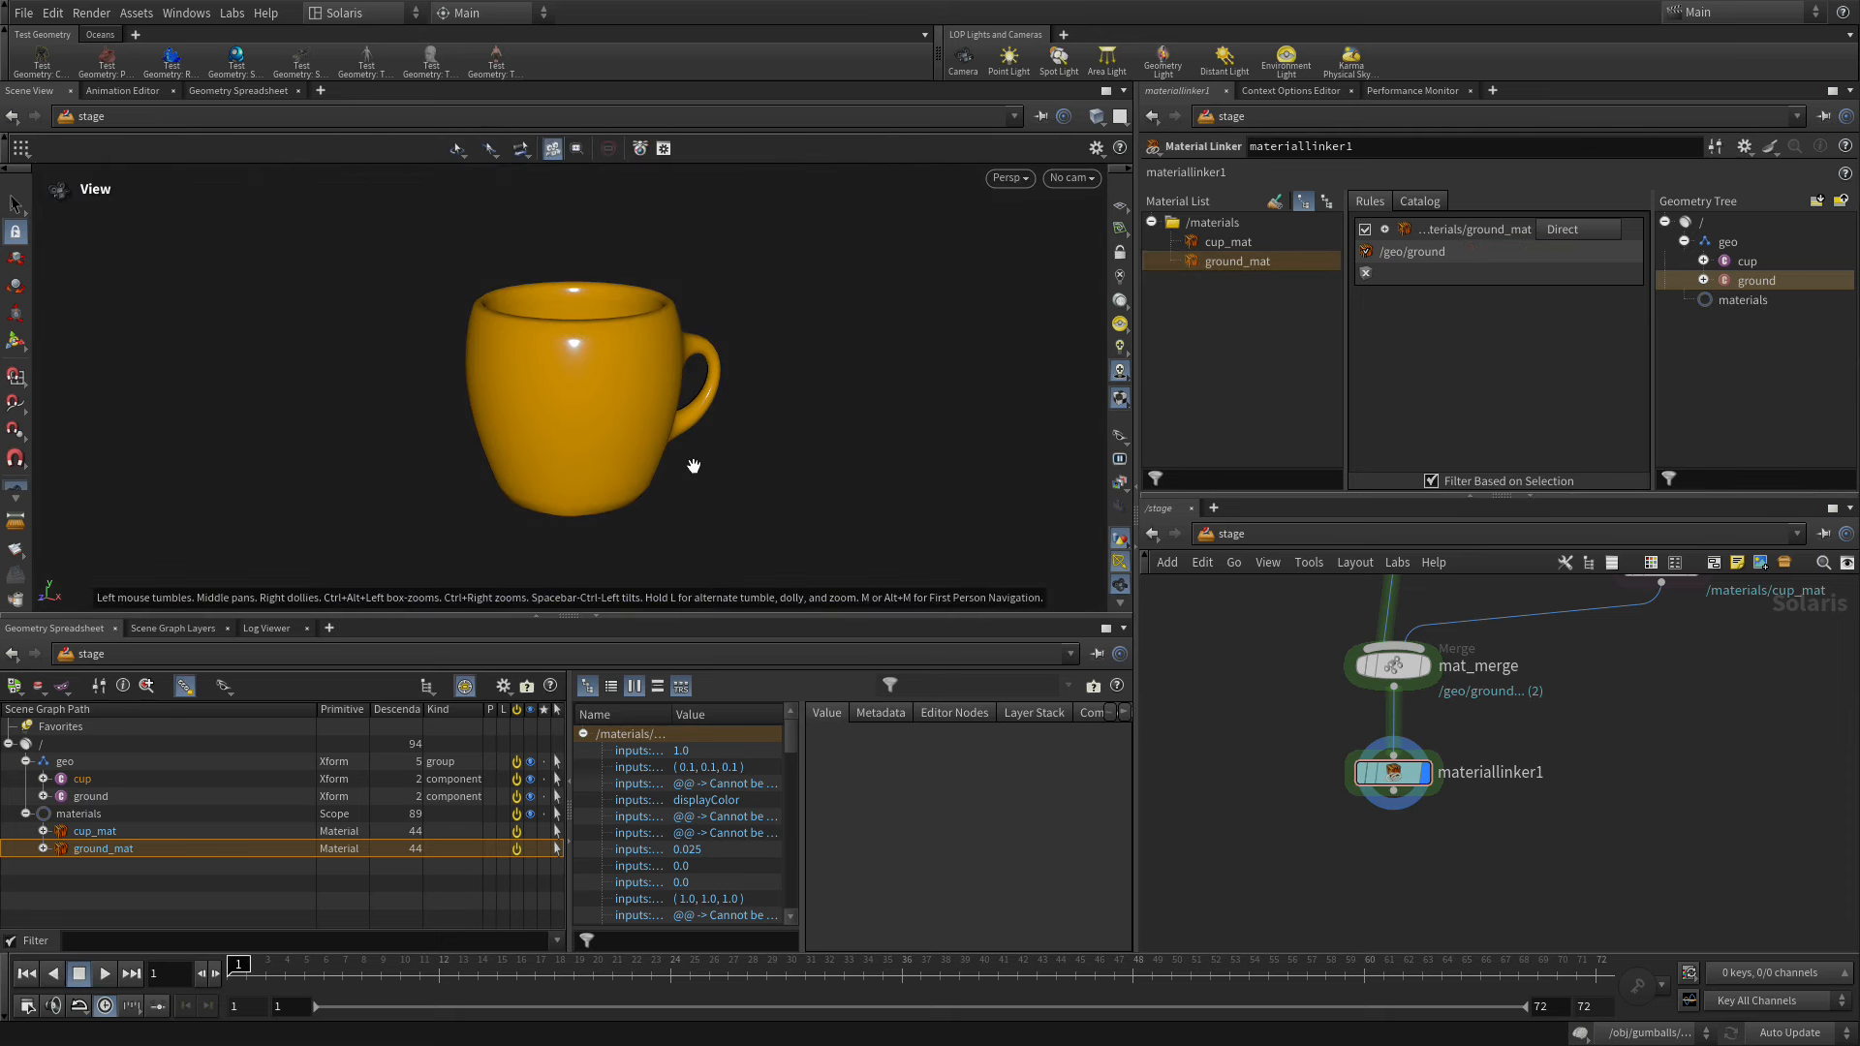
right_click_drag(693, 466, 747, 440, "alt")
middle_click_drag(718, 446, 751, 445, "alt")
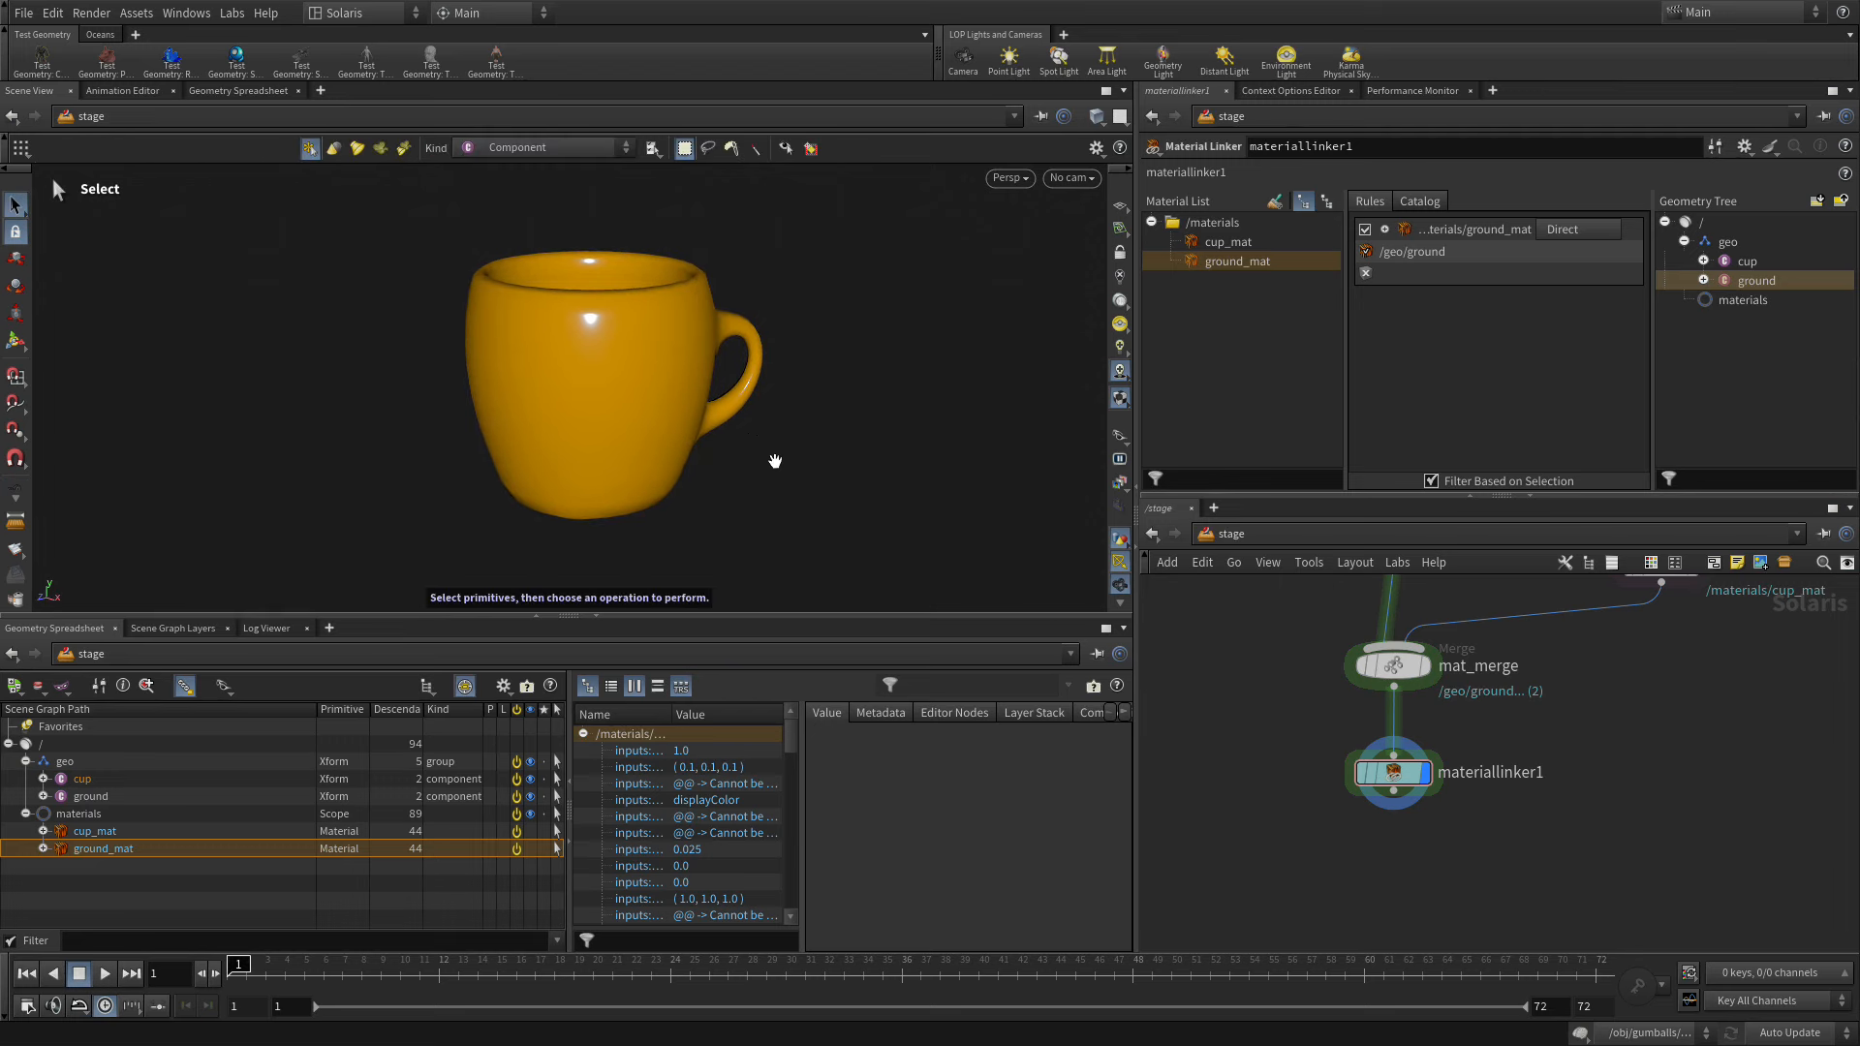
left_click(964, 62)
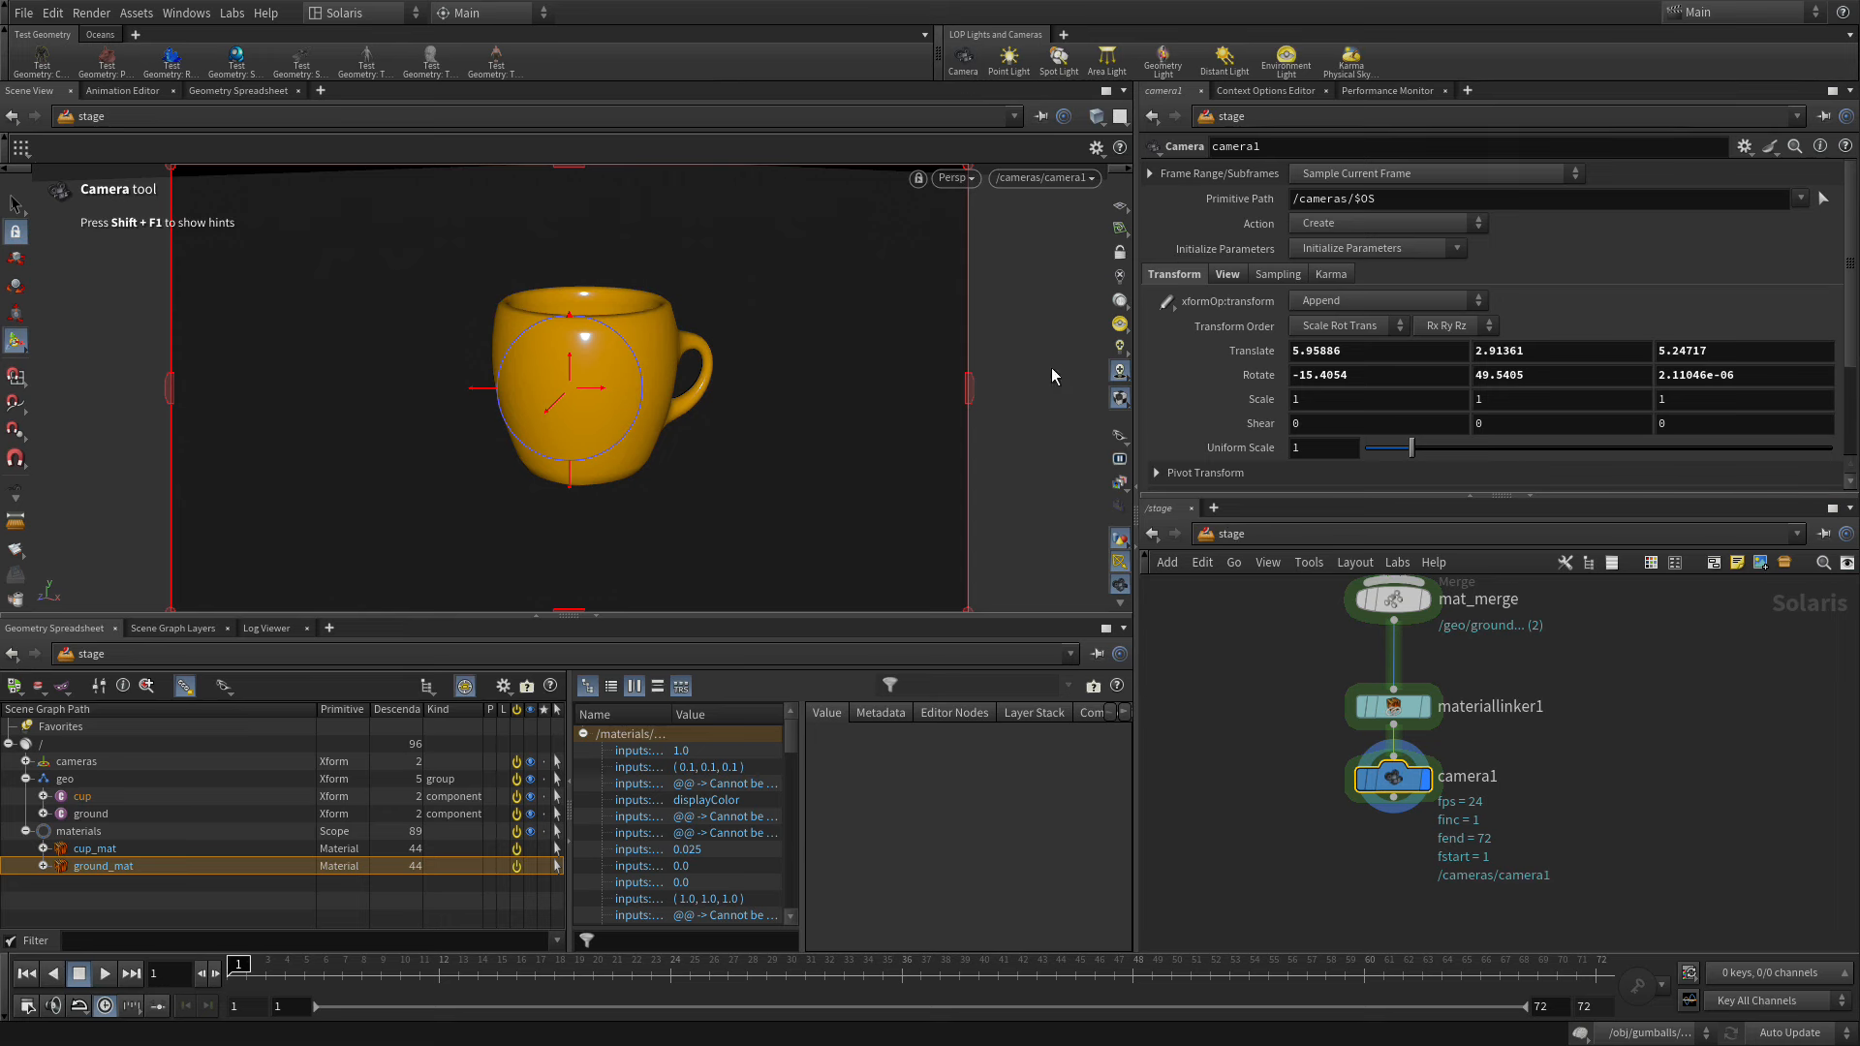
- Lock the camera to the view, reframe it closer on the cup, and unlock it again
left_click(1120, 253)
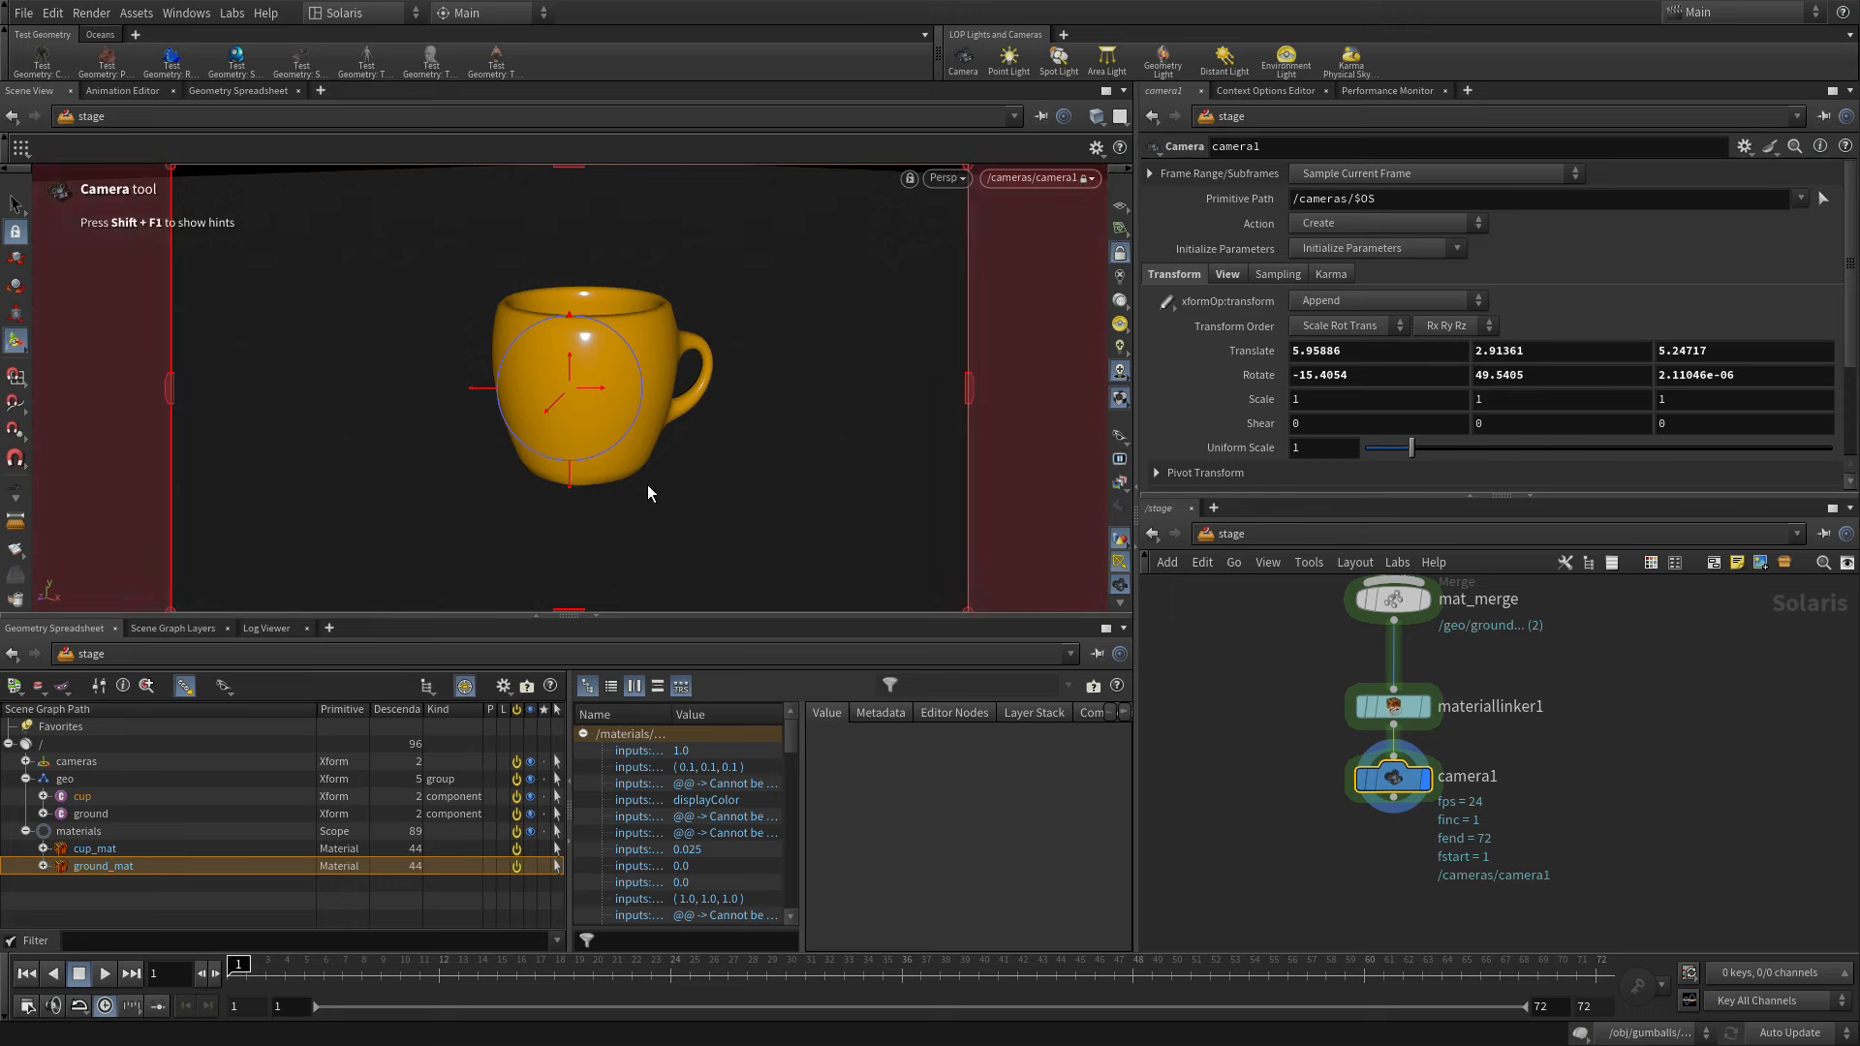
right_click_drag(649, 483, 734, 421, "alt")
mouse_move(734, 420)
left_mouse_down()
mouse_move(752, 449)
mouse_move(731, 437)
left_mouse_up()
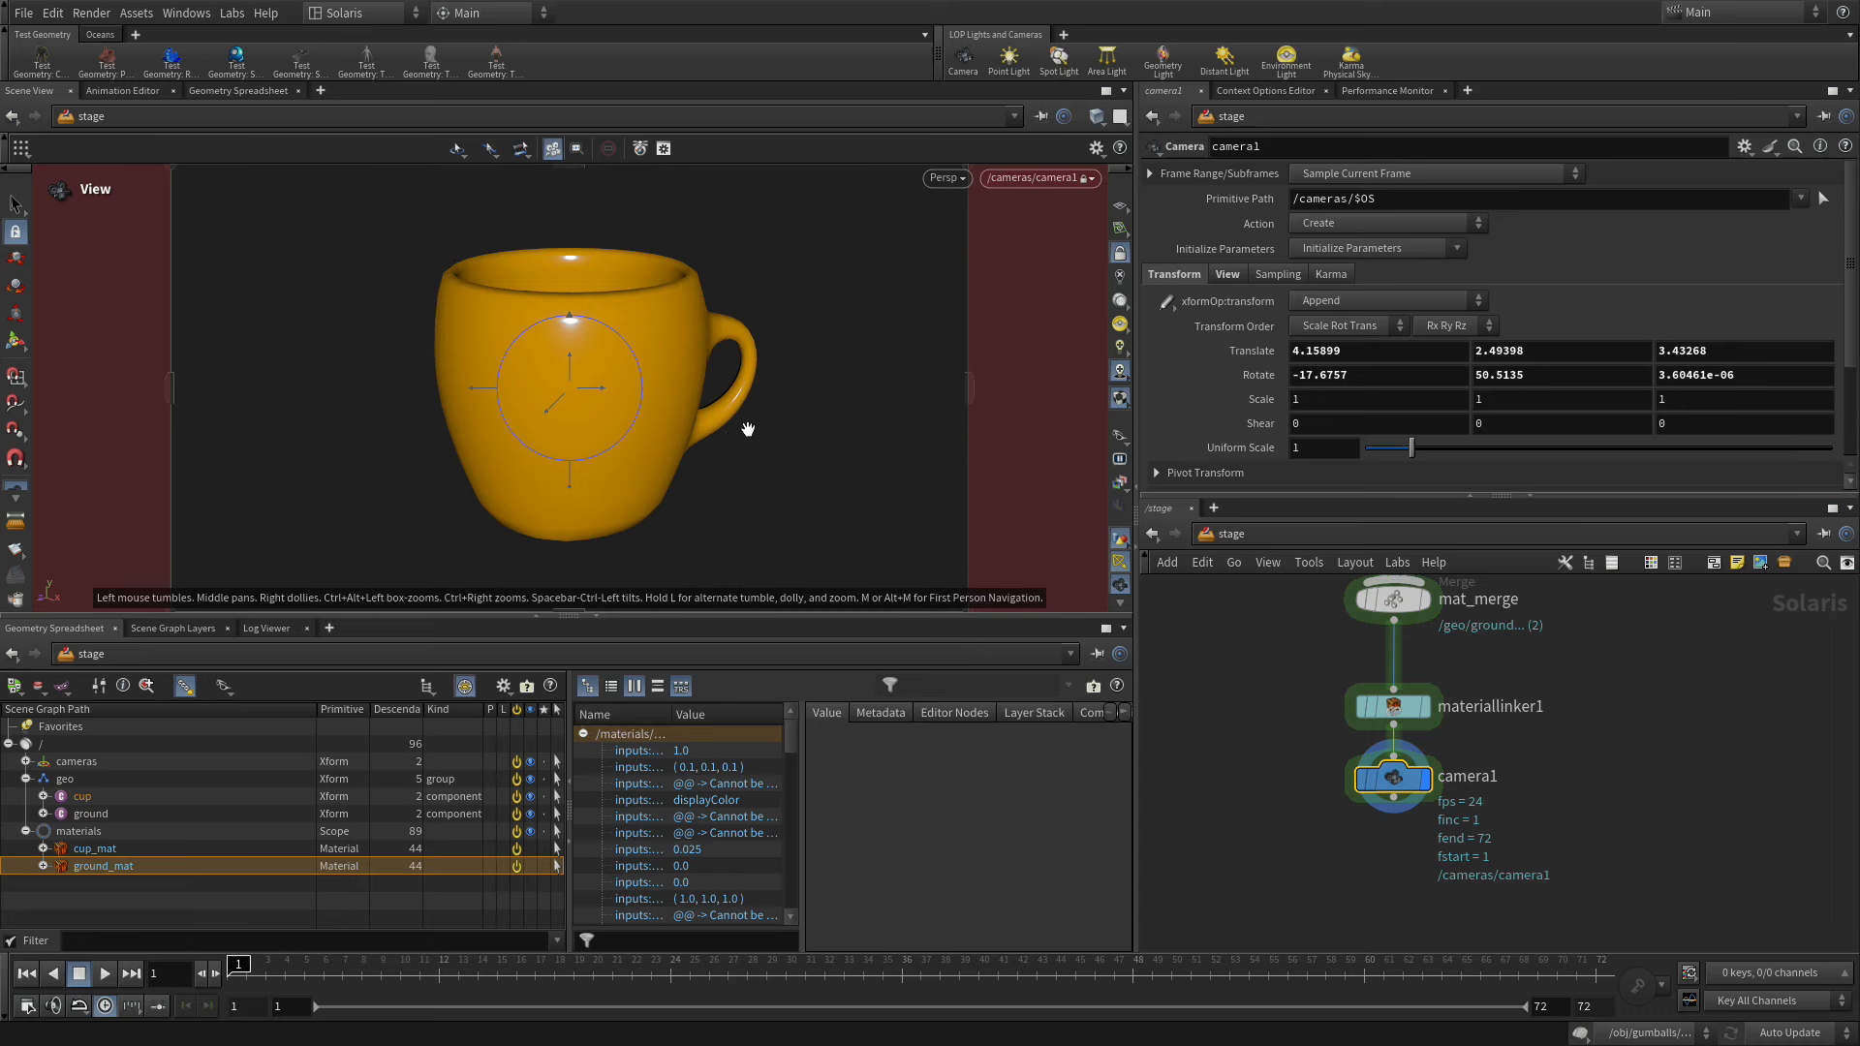
right_click_drag(765, 418, 747, 419)
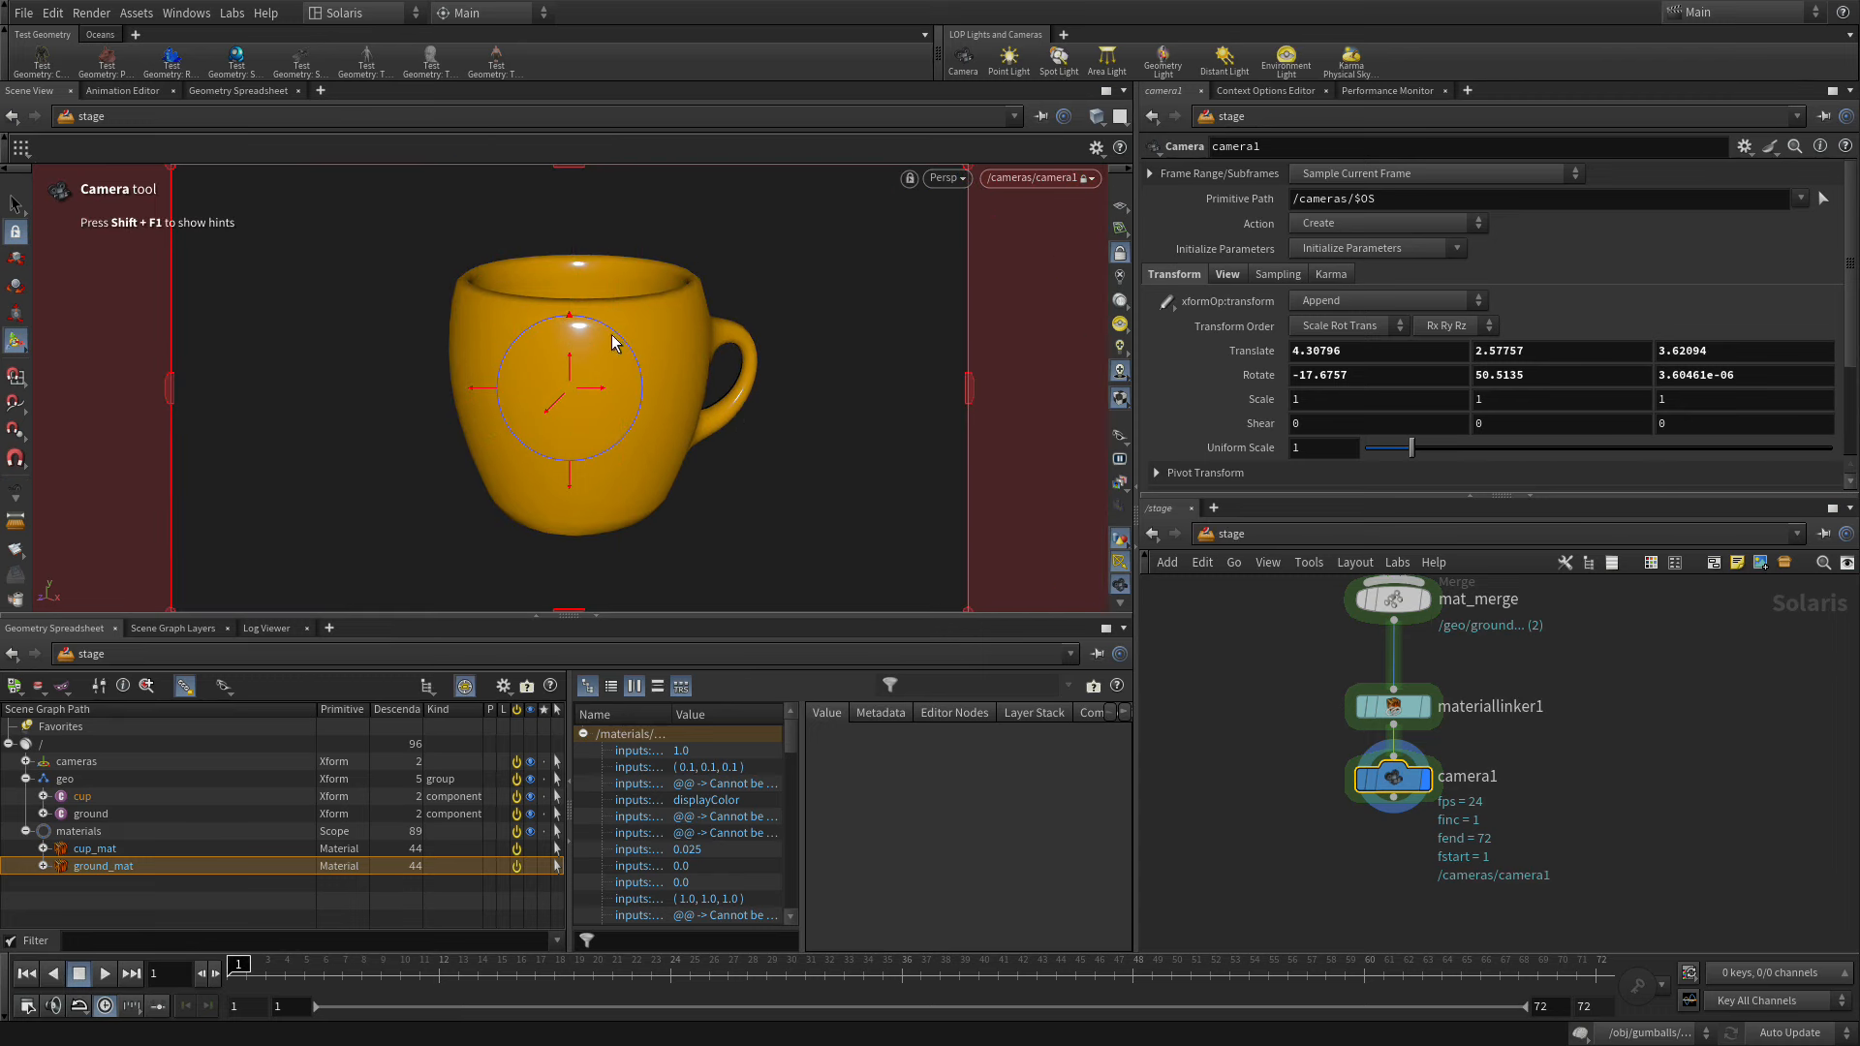
left_click(1120, 257)
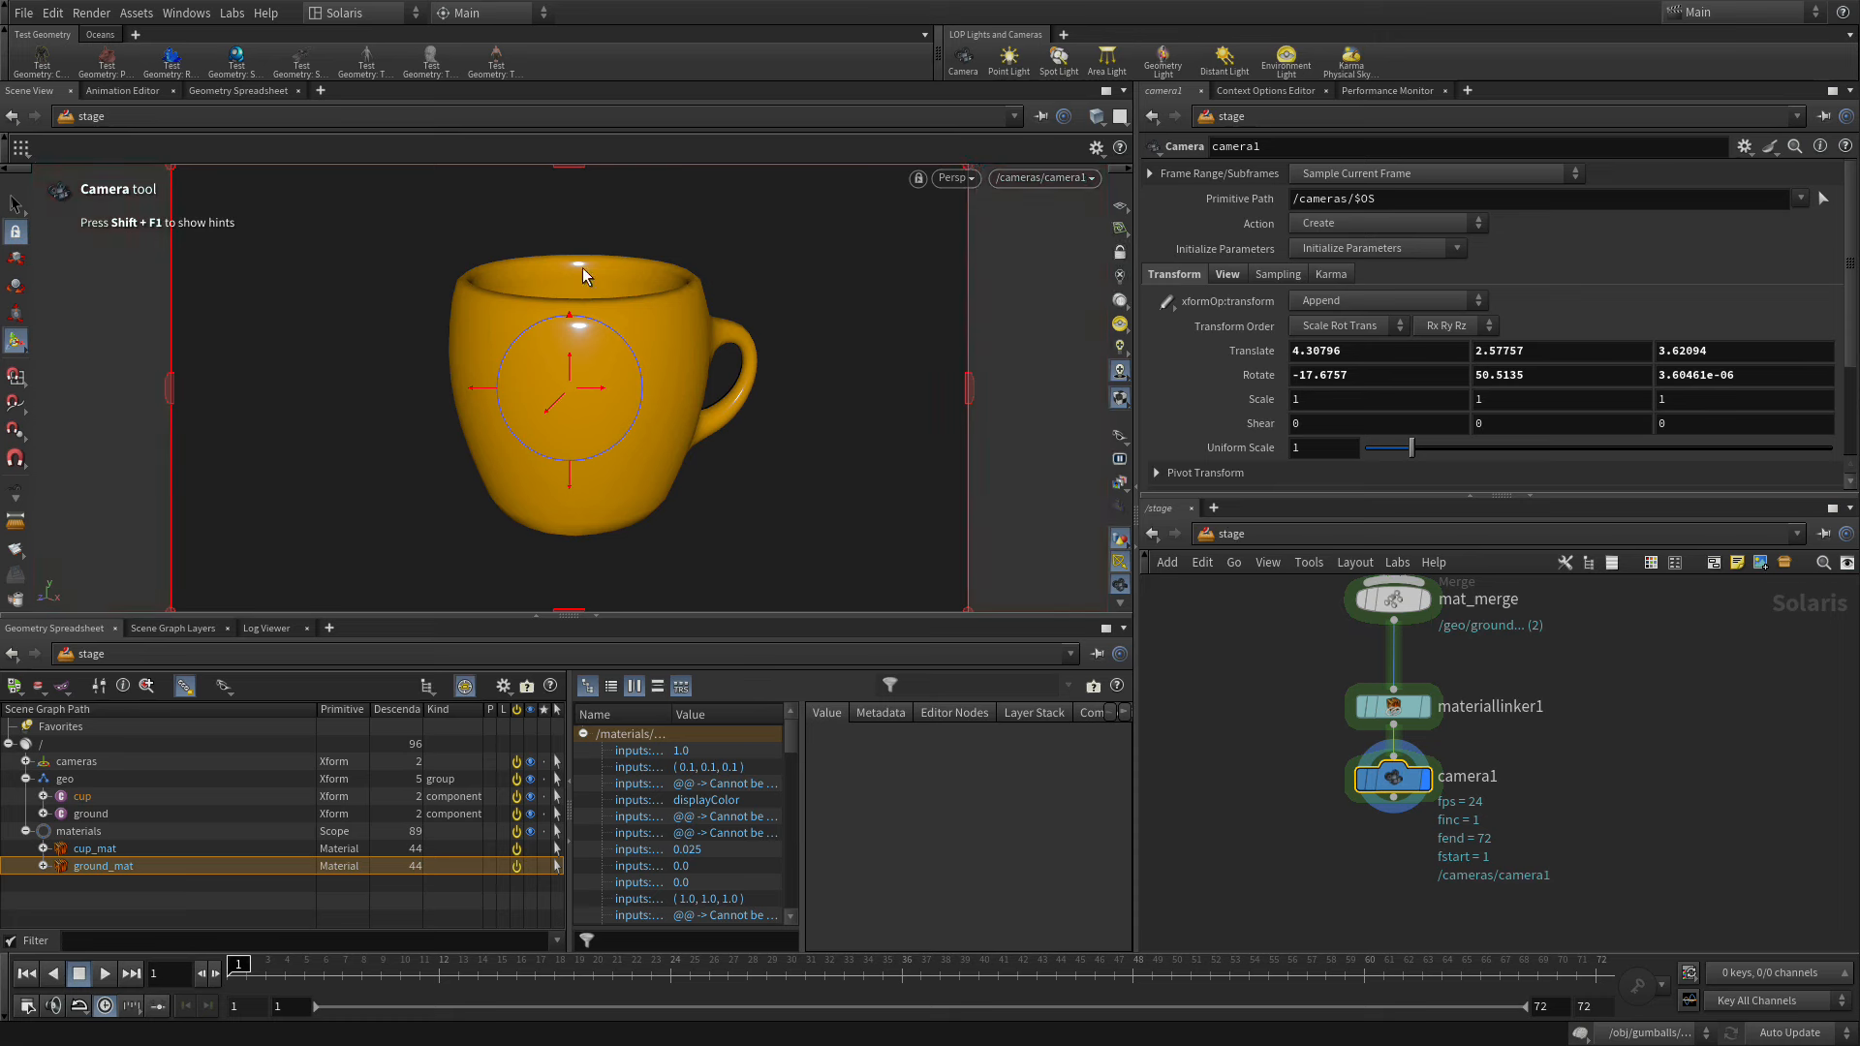
- Orbit out of the camera view to check it is unlocked, and look through /cameras/camera1 again
left_click_drag(835, 362, 808, 357)
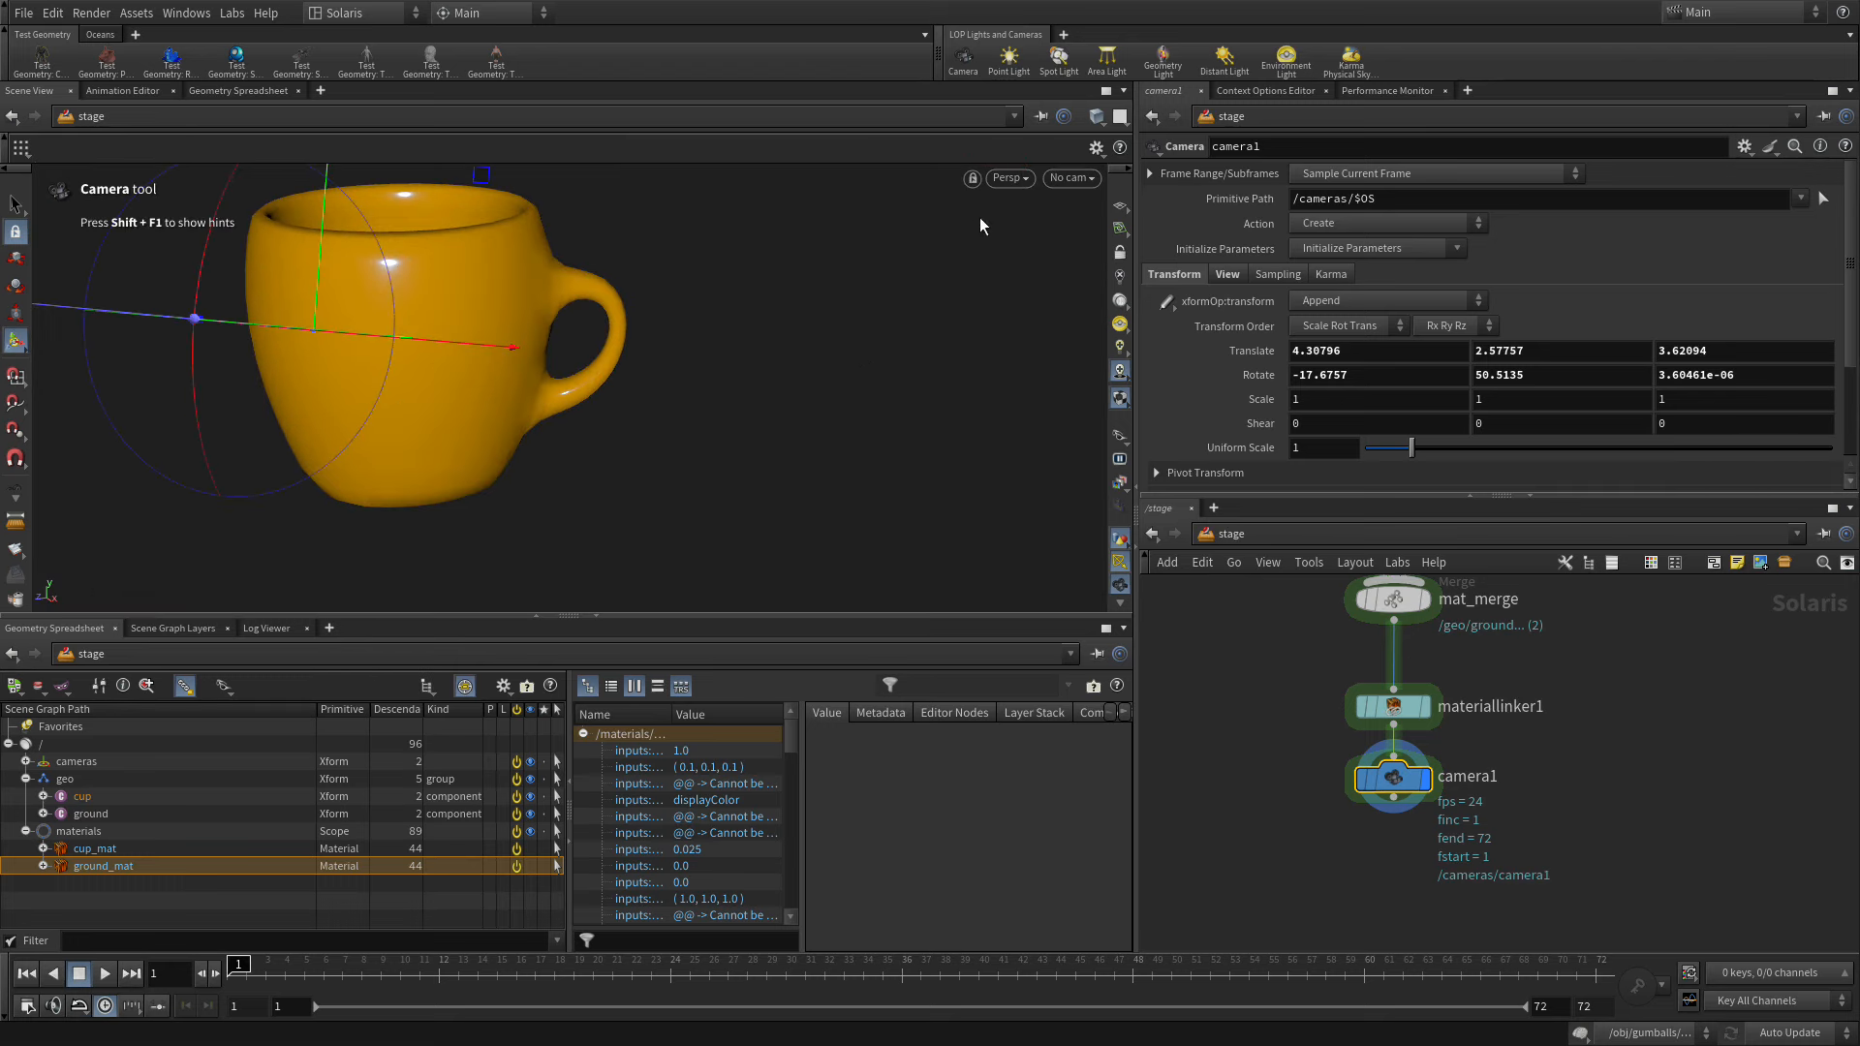
left_click(1071, 178)
left_click(1066, 202)
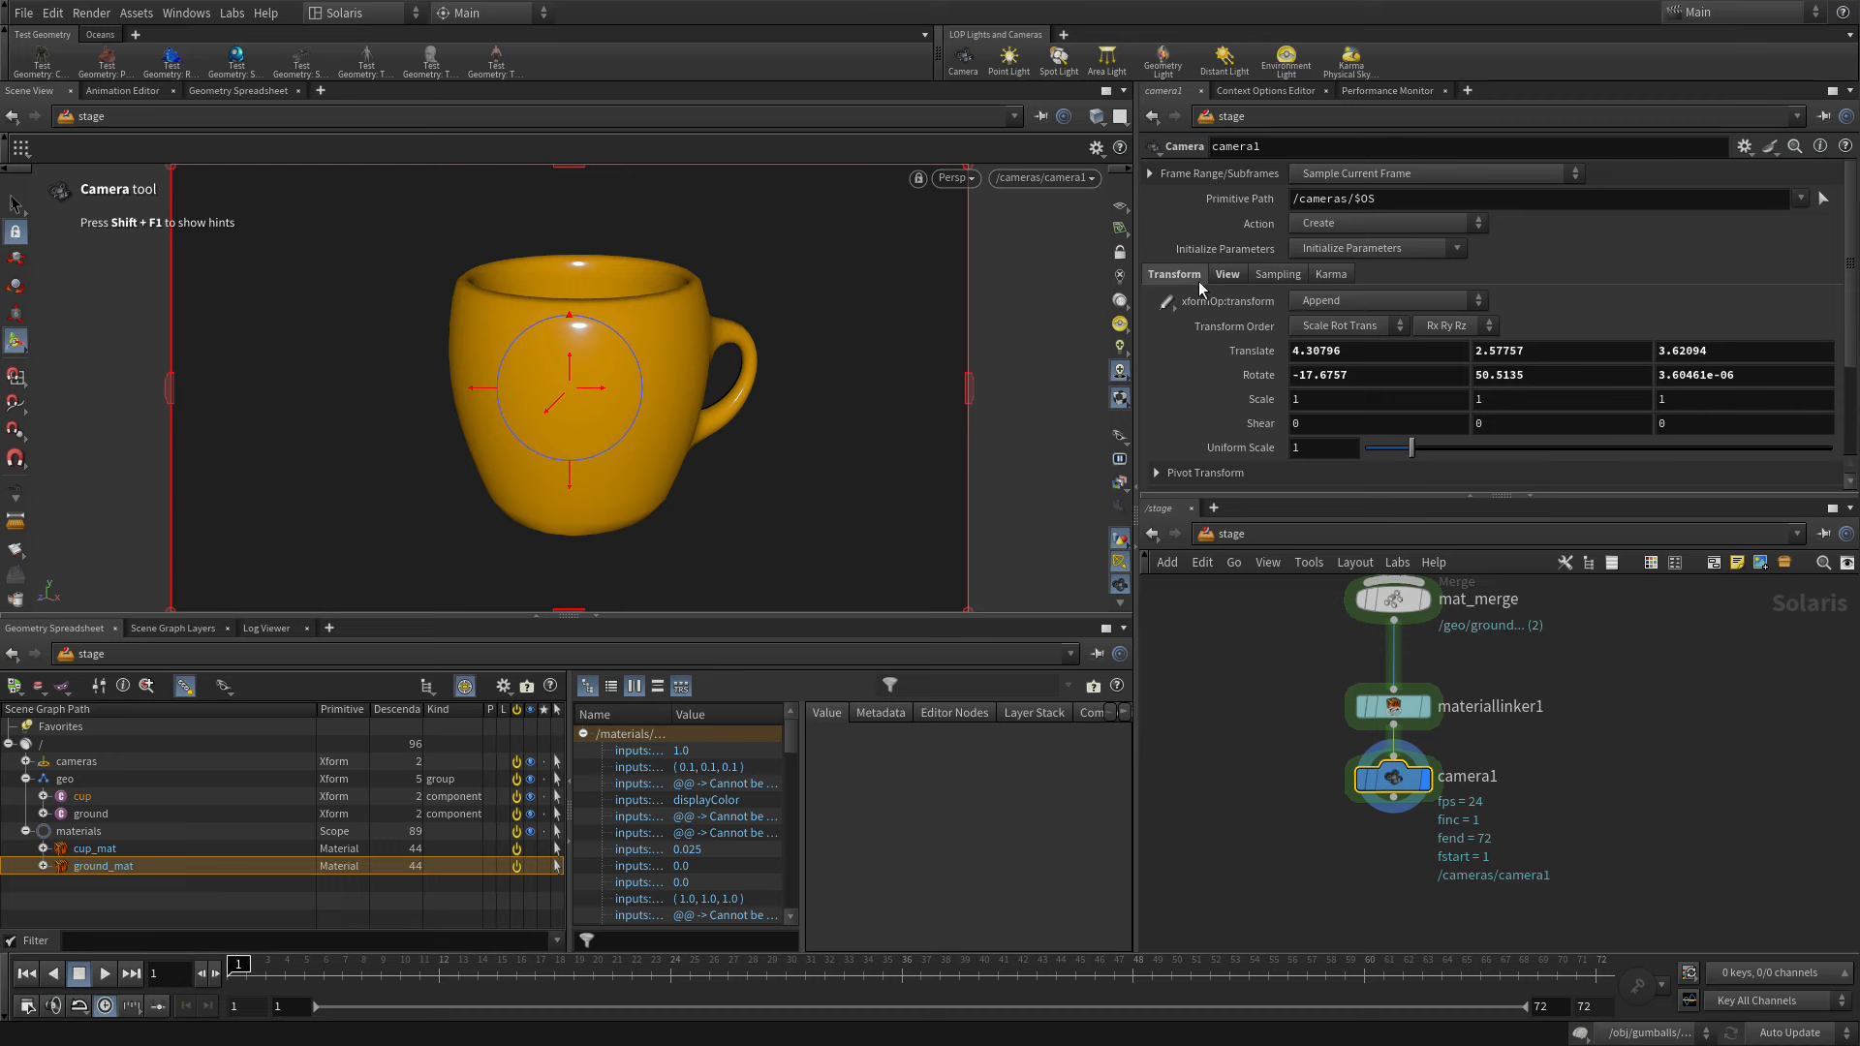
- Create a point light from the current view and set its intensity to 10
left_click(1008, 59)
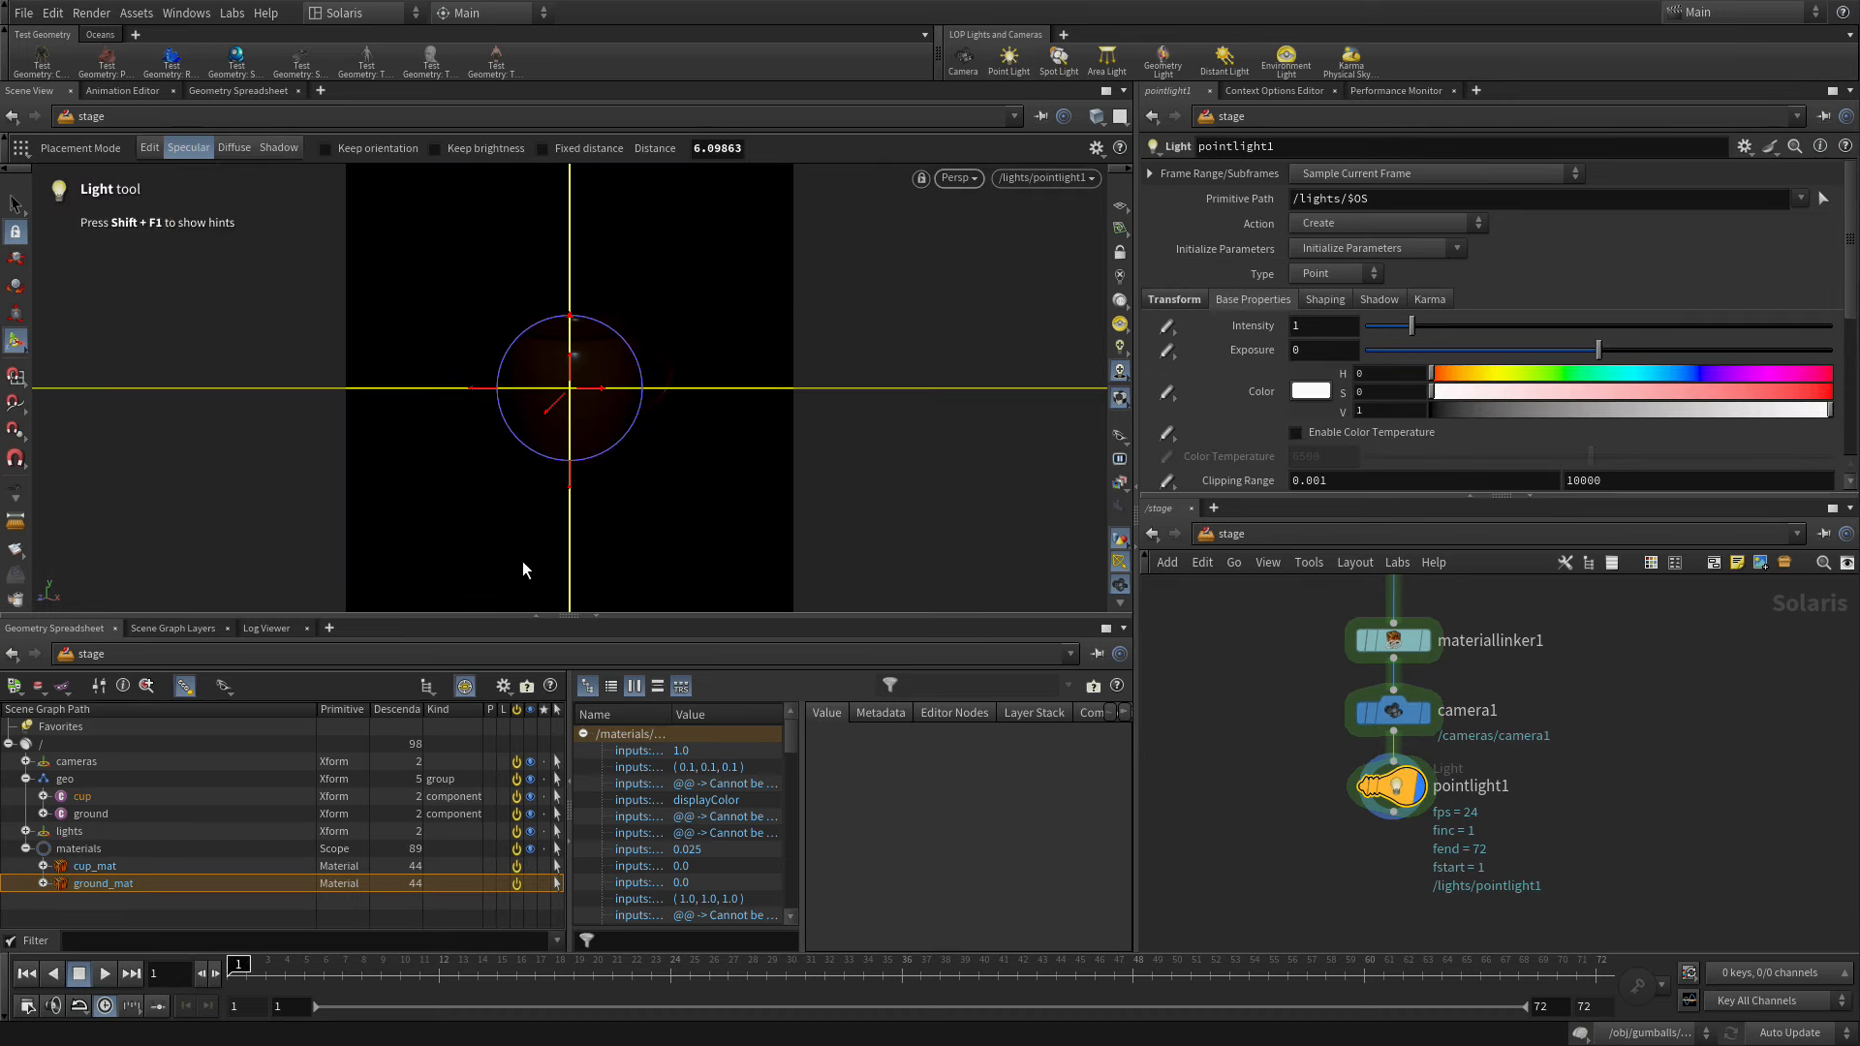
left_click(1311, 328)
type("10")
key("Return")
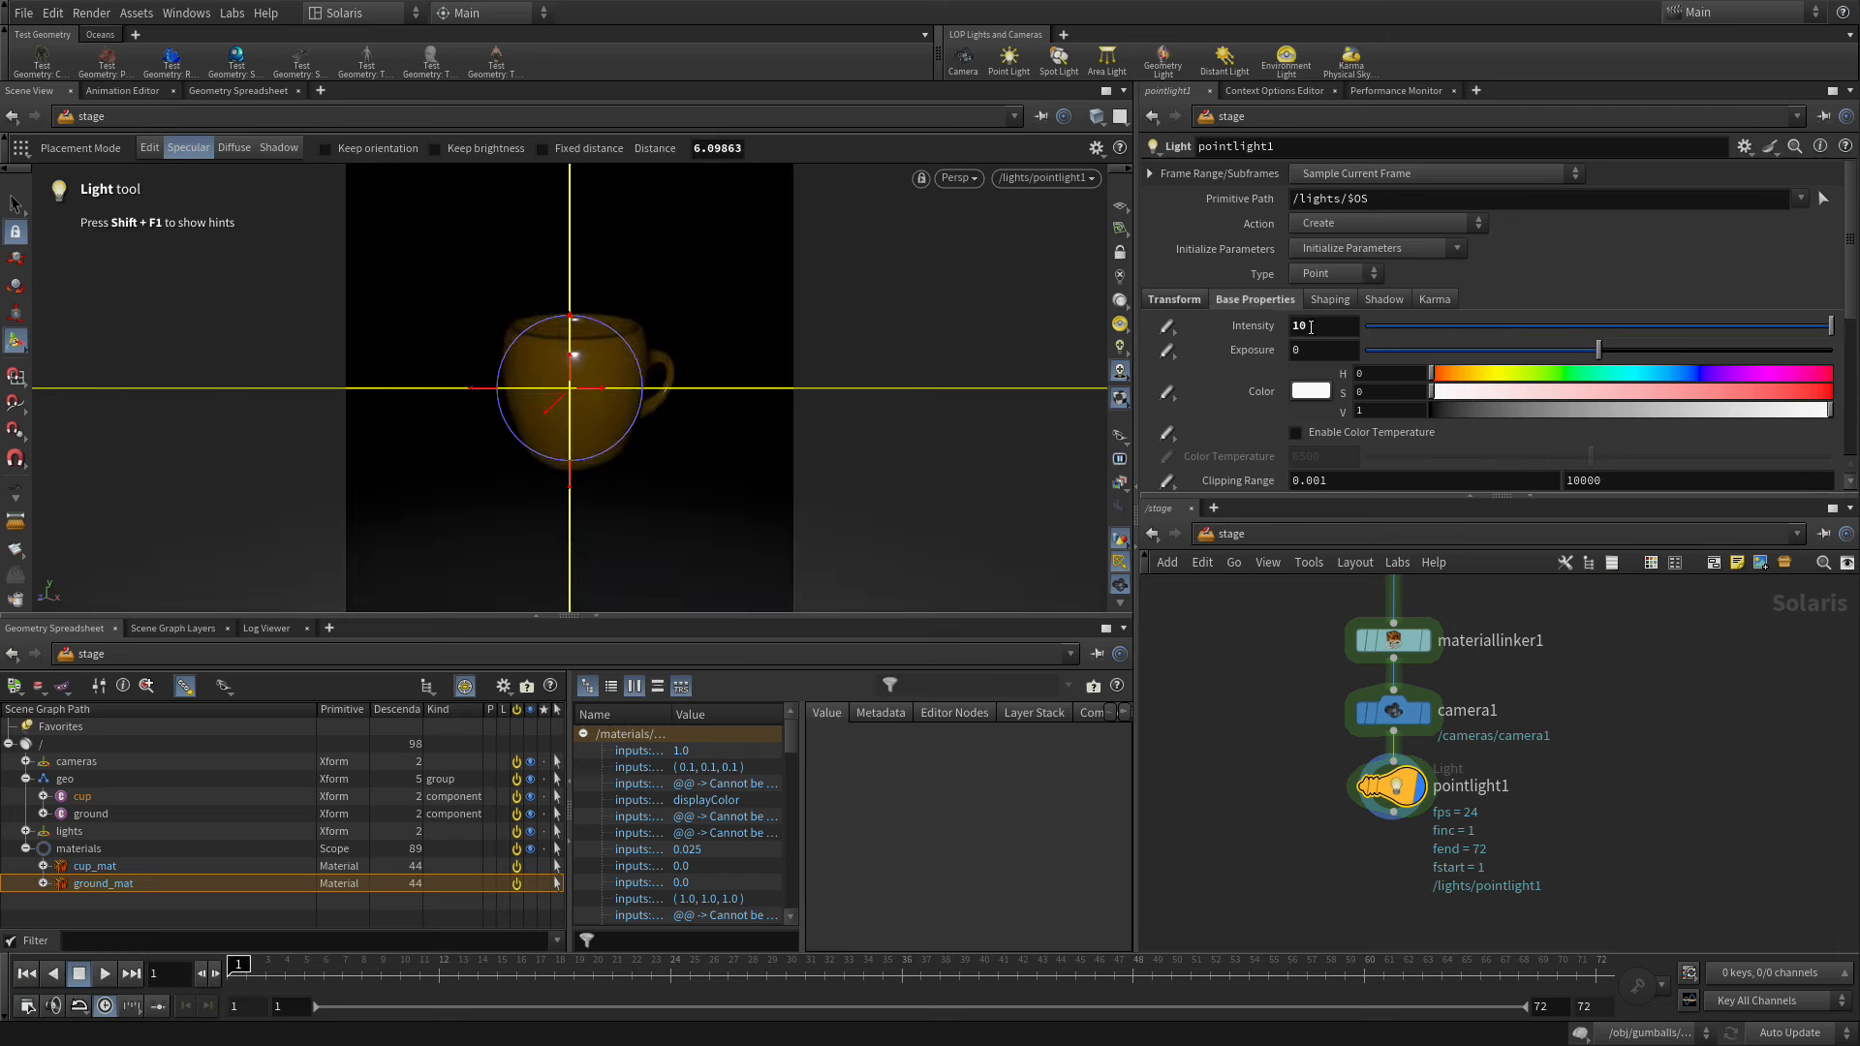
- Look through camera1 and place the point light by its shadow, with the pivot on the cup's rim and the shadow target on the ground beyond the handle
left_click(1015, 177)
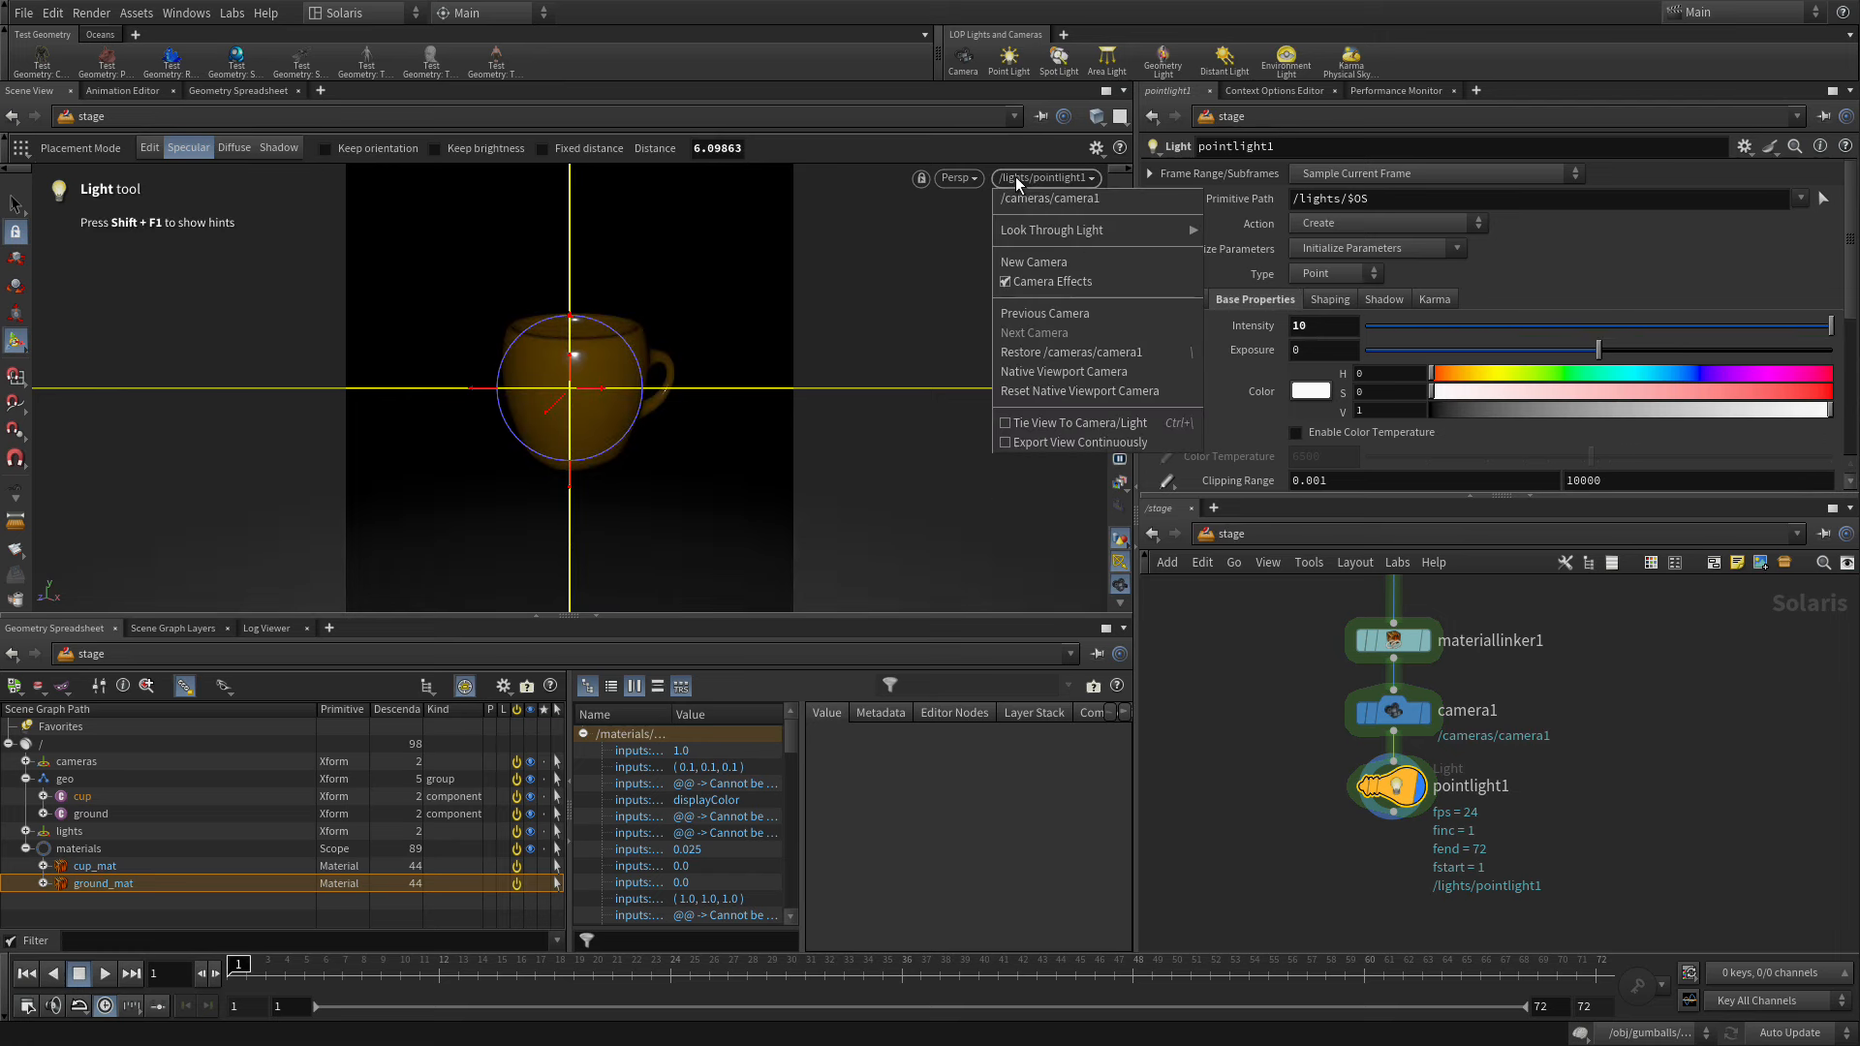
left_click(1019, 200)
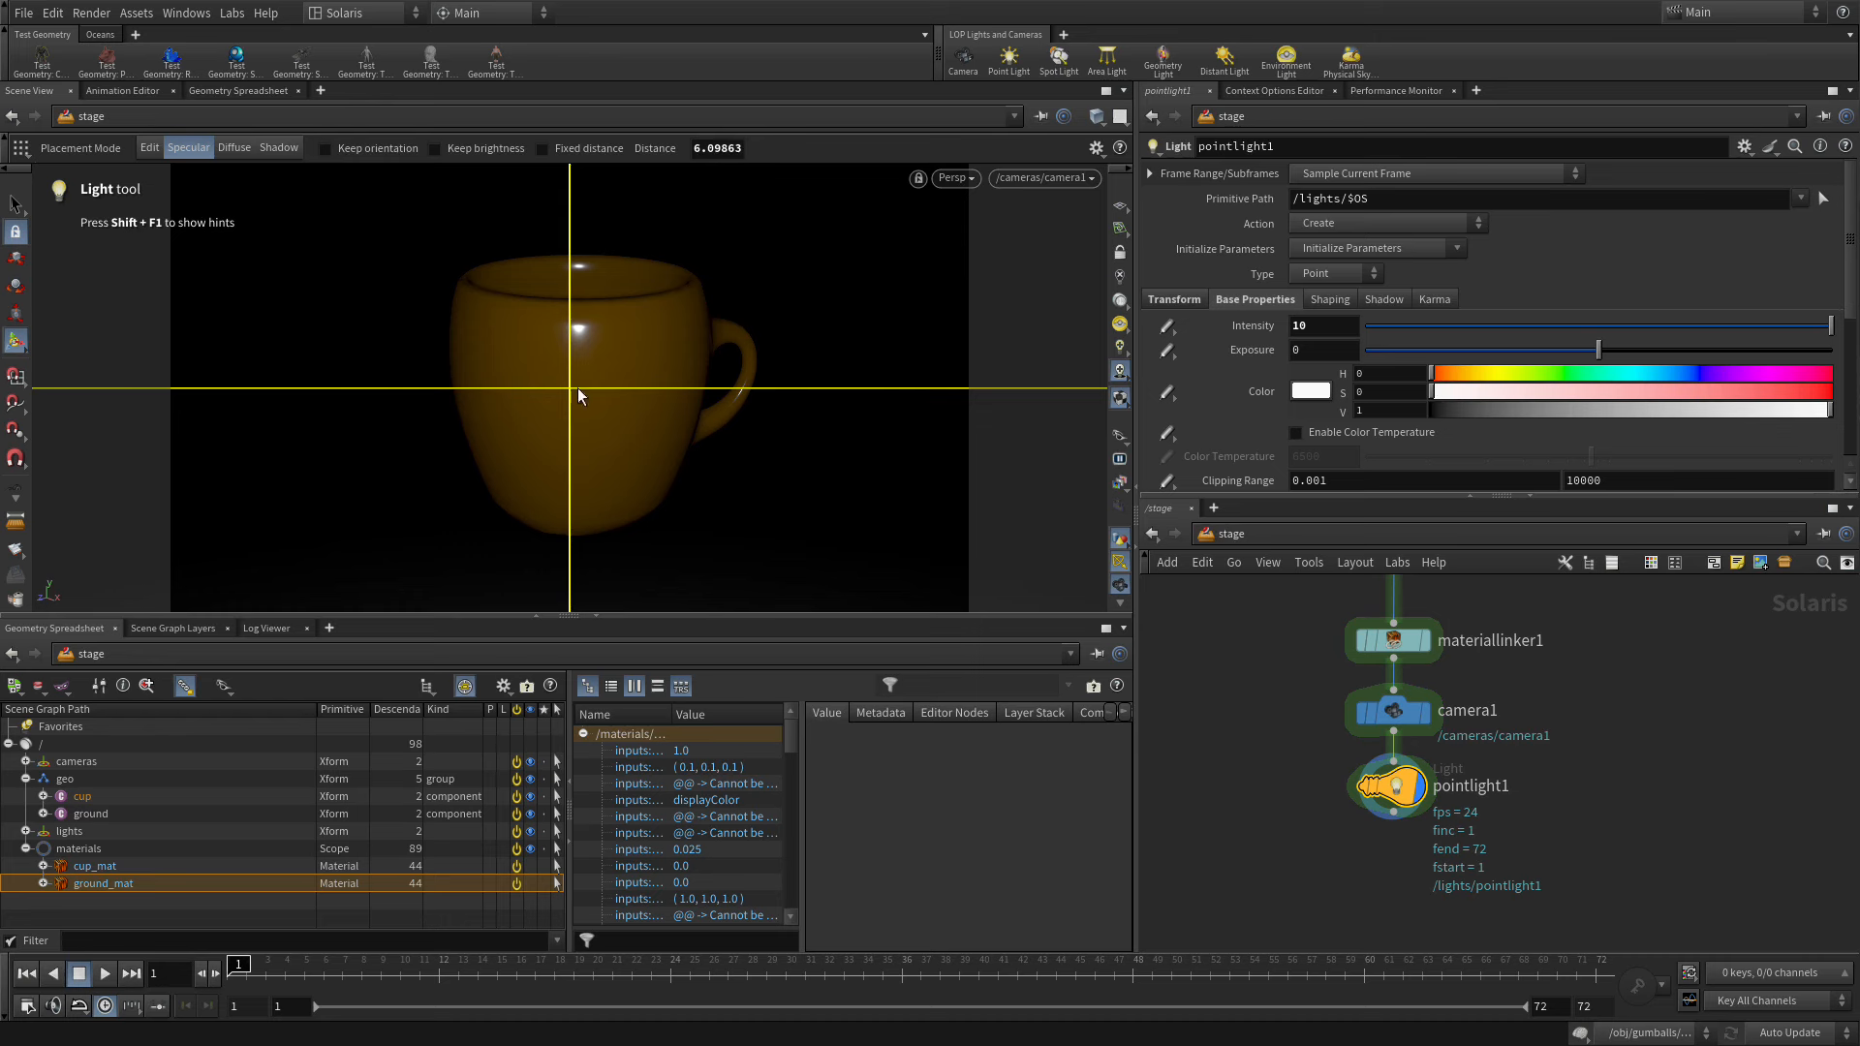
key("shift+f")
left_click(484, 294)
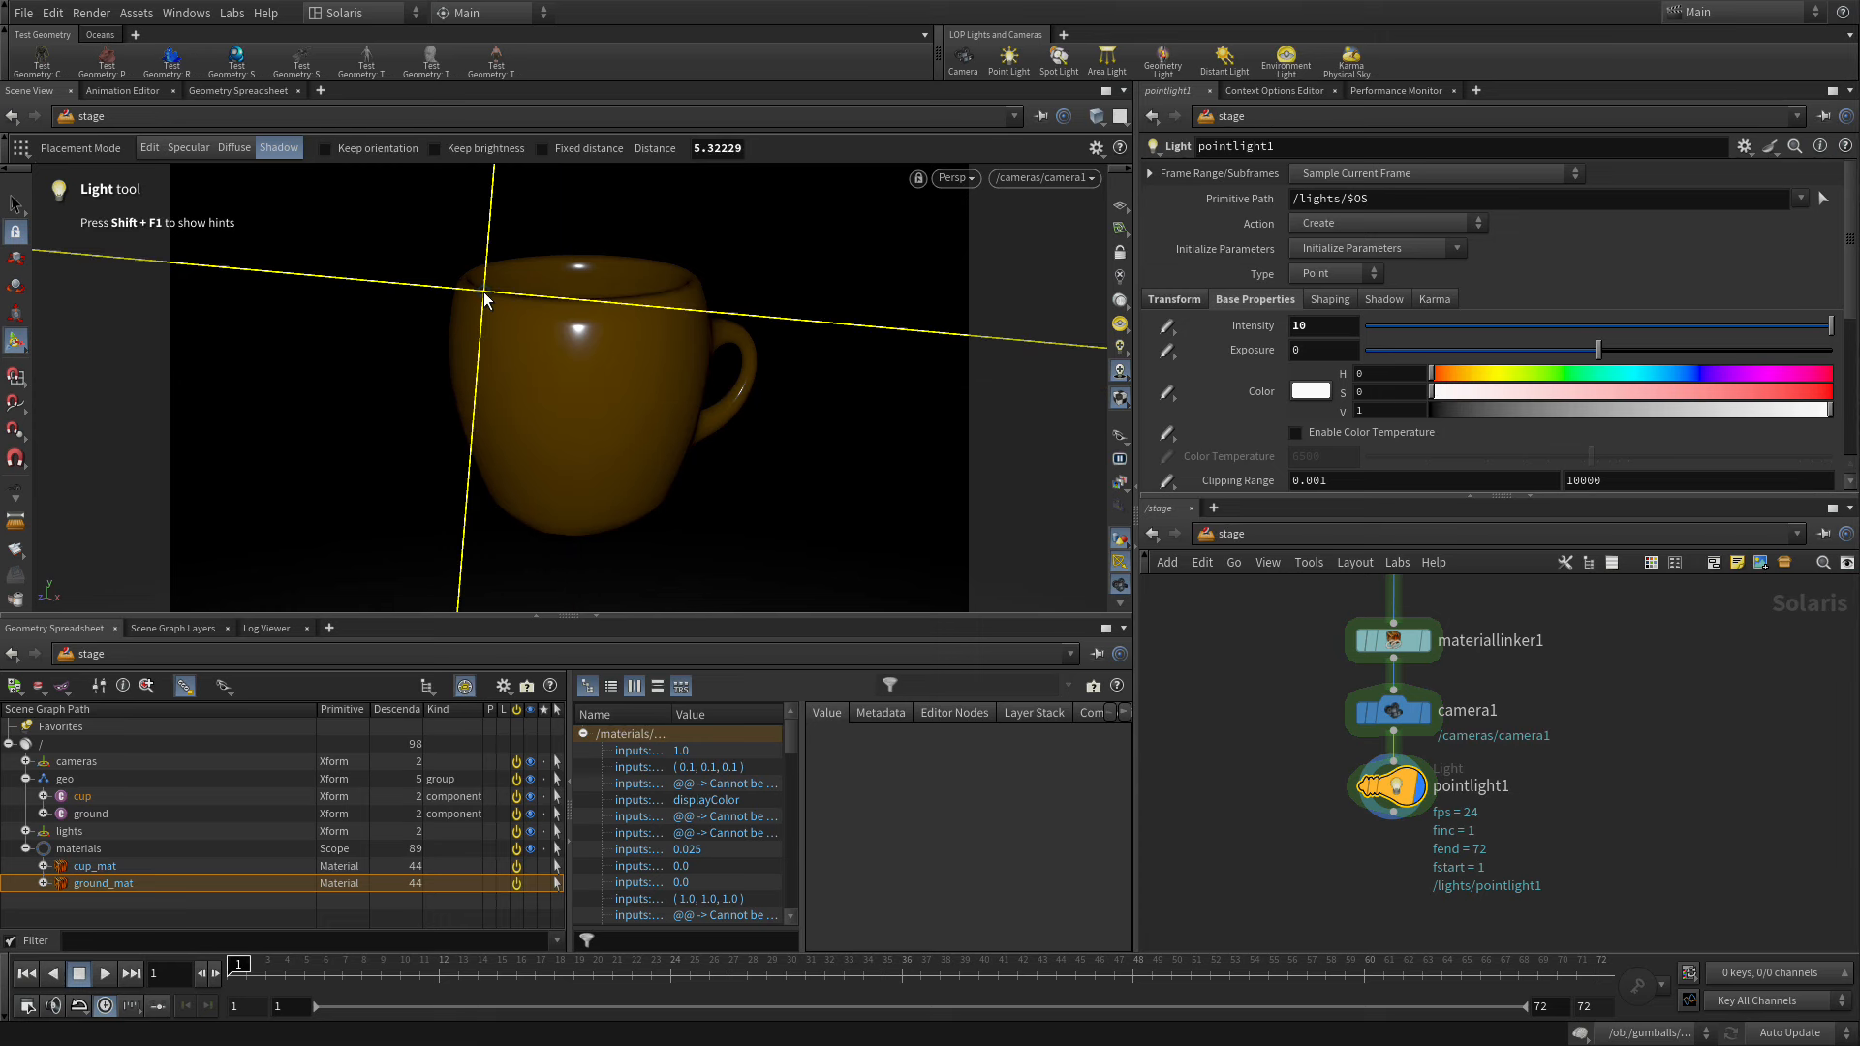
left_click(841, 522, "shift")
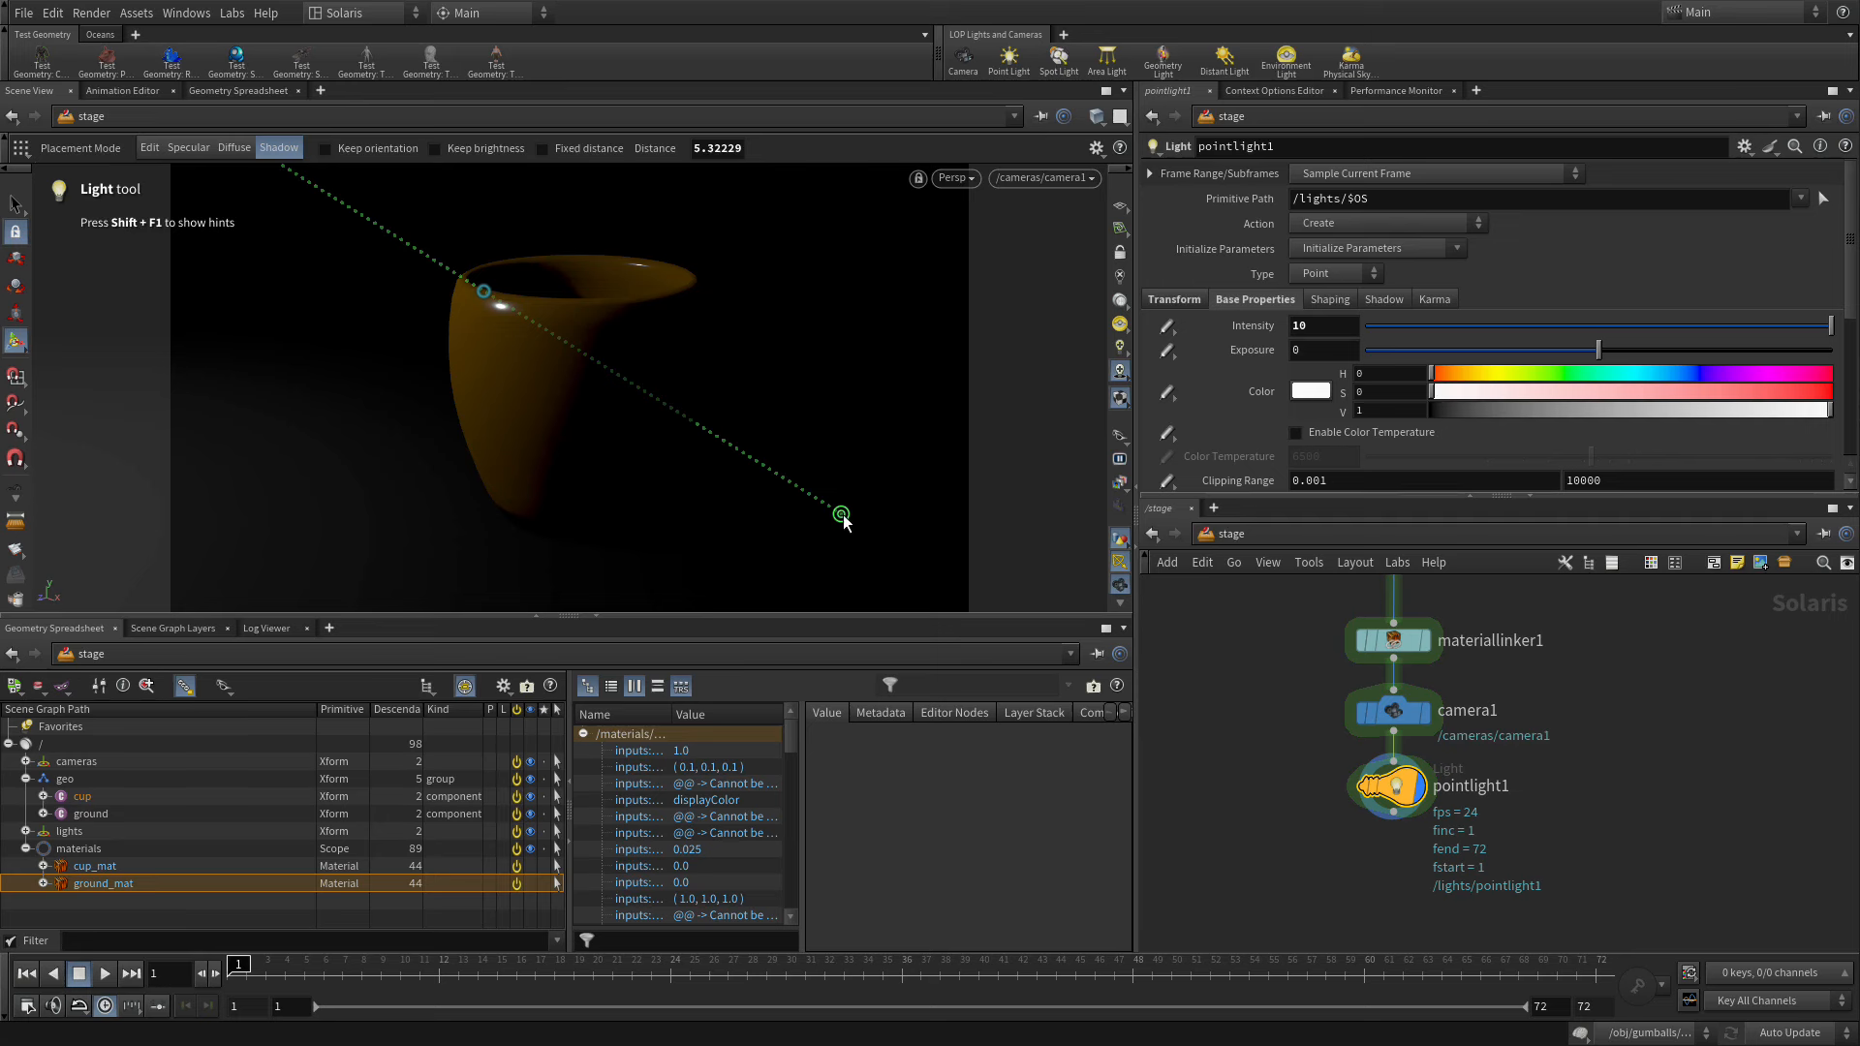
left_click(835, 471, "shift")
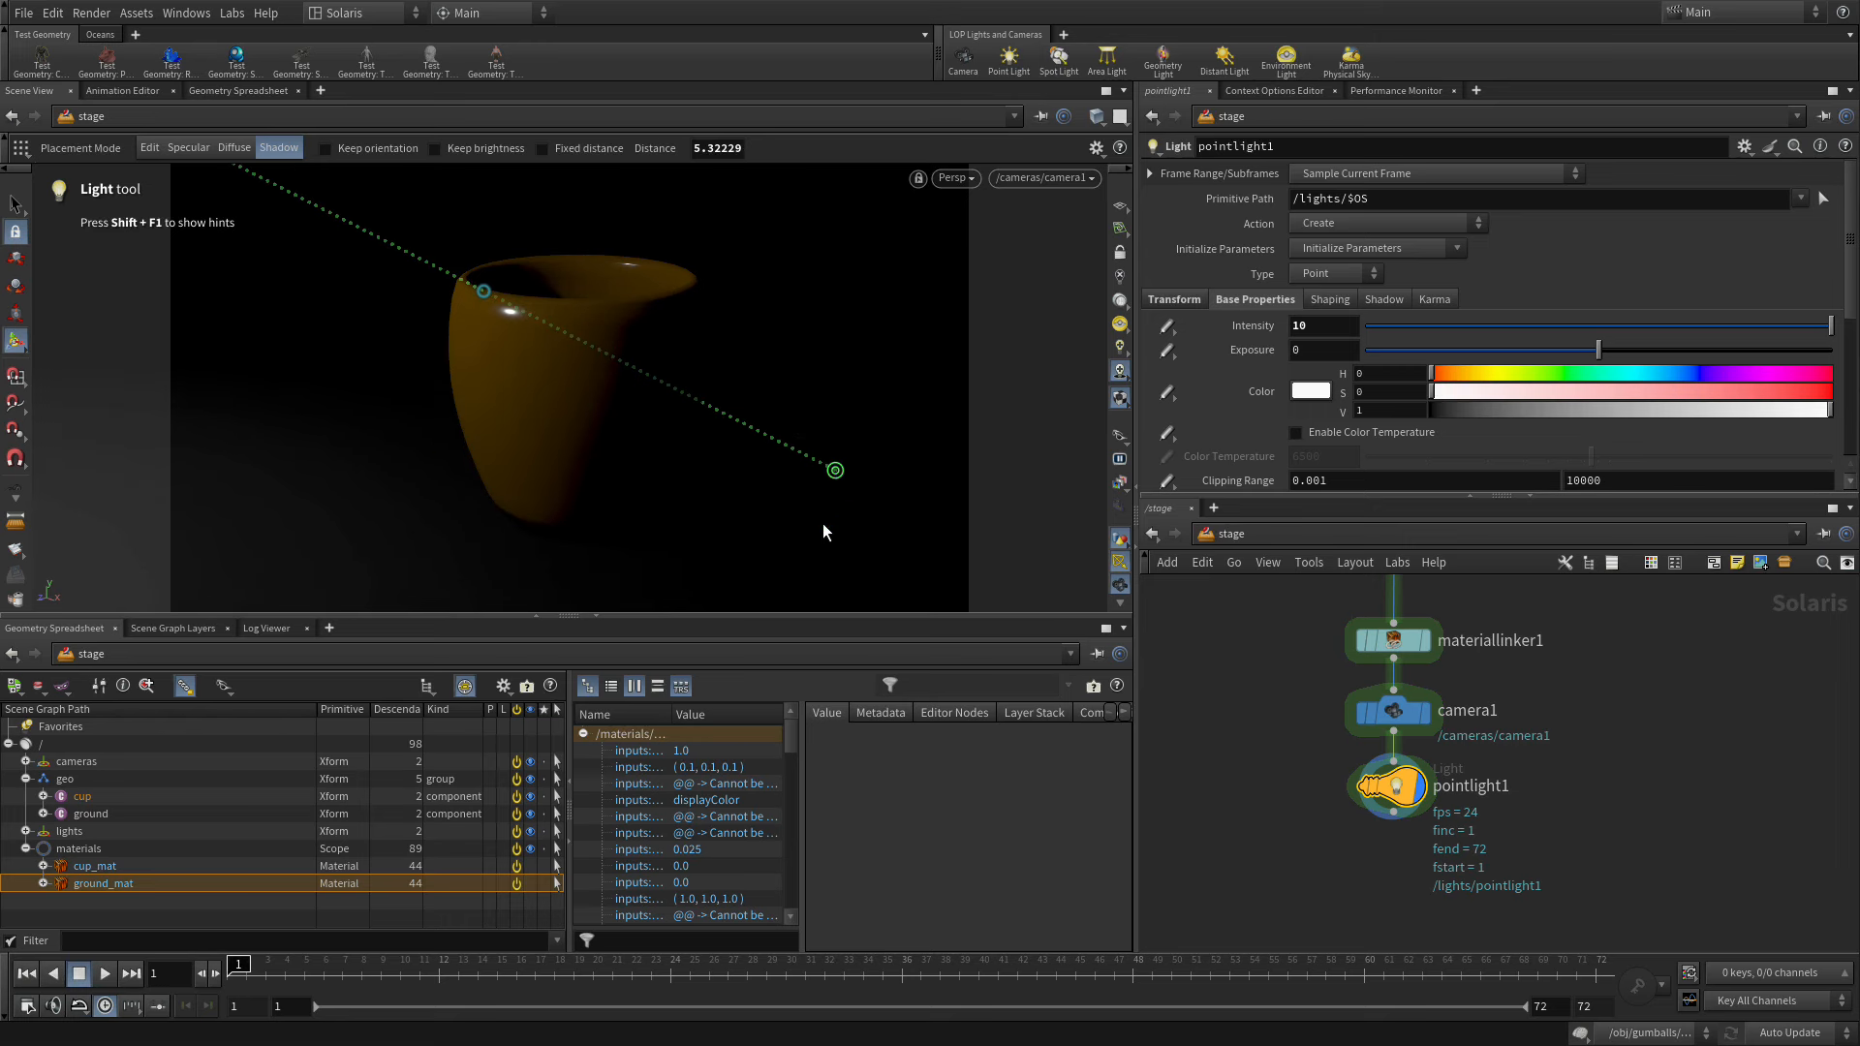
- Move the point light back to a distance of about 37.3, compensating its intensity to about 491 to keep the brightness
mouse_move(636, 467)
left_mouse_down("ctrl")
mouse_move(759, 496)
mouse_move(450, 465)
mouse_move(648, 484)
left_mouse_up("ctrl")
mouse_move(824, 500)
left_mouse_down("ctrl")
mouse_move(874, 508)
mouse_move(810, 515)
left_mouse_up("ctrl")
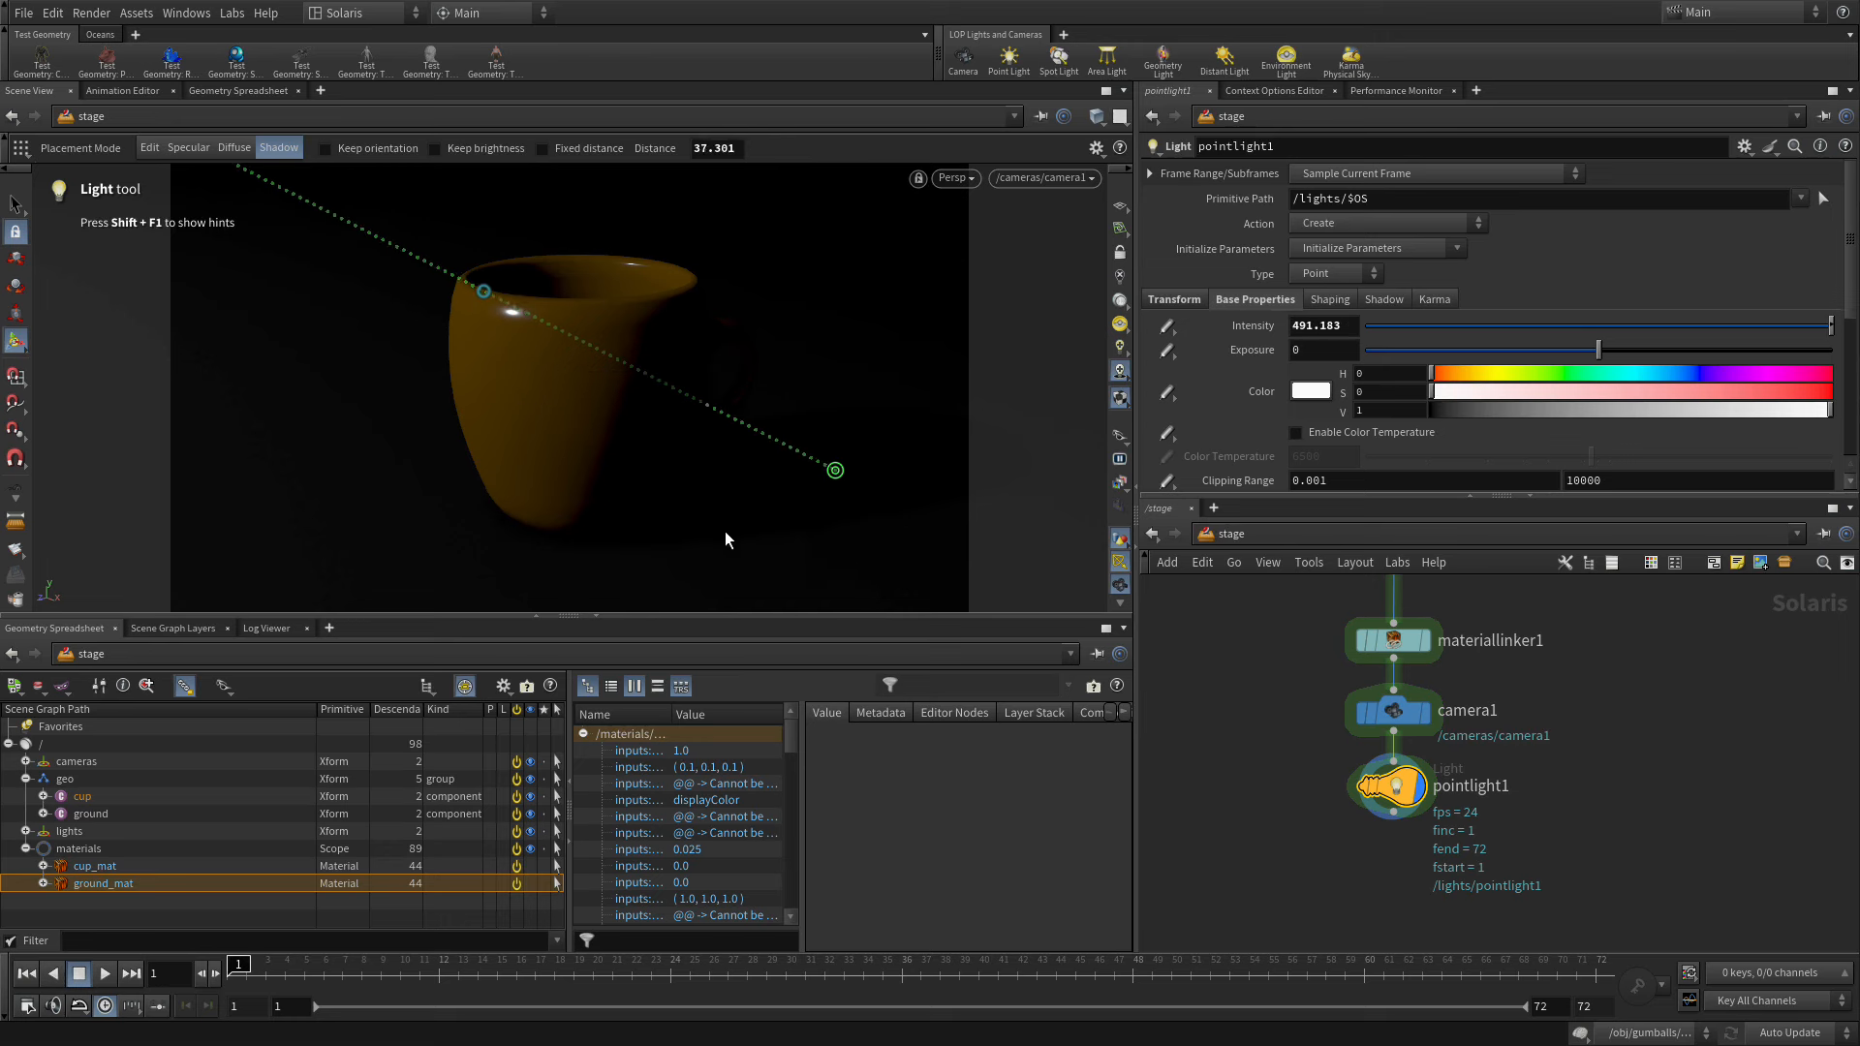
- Raise the first point light's intensity to 1000
left_click_drag(717, 525, 1859, 595, "ctrl+shift")
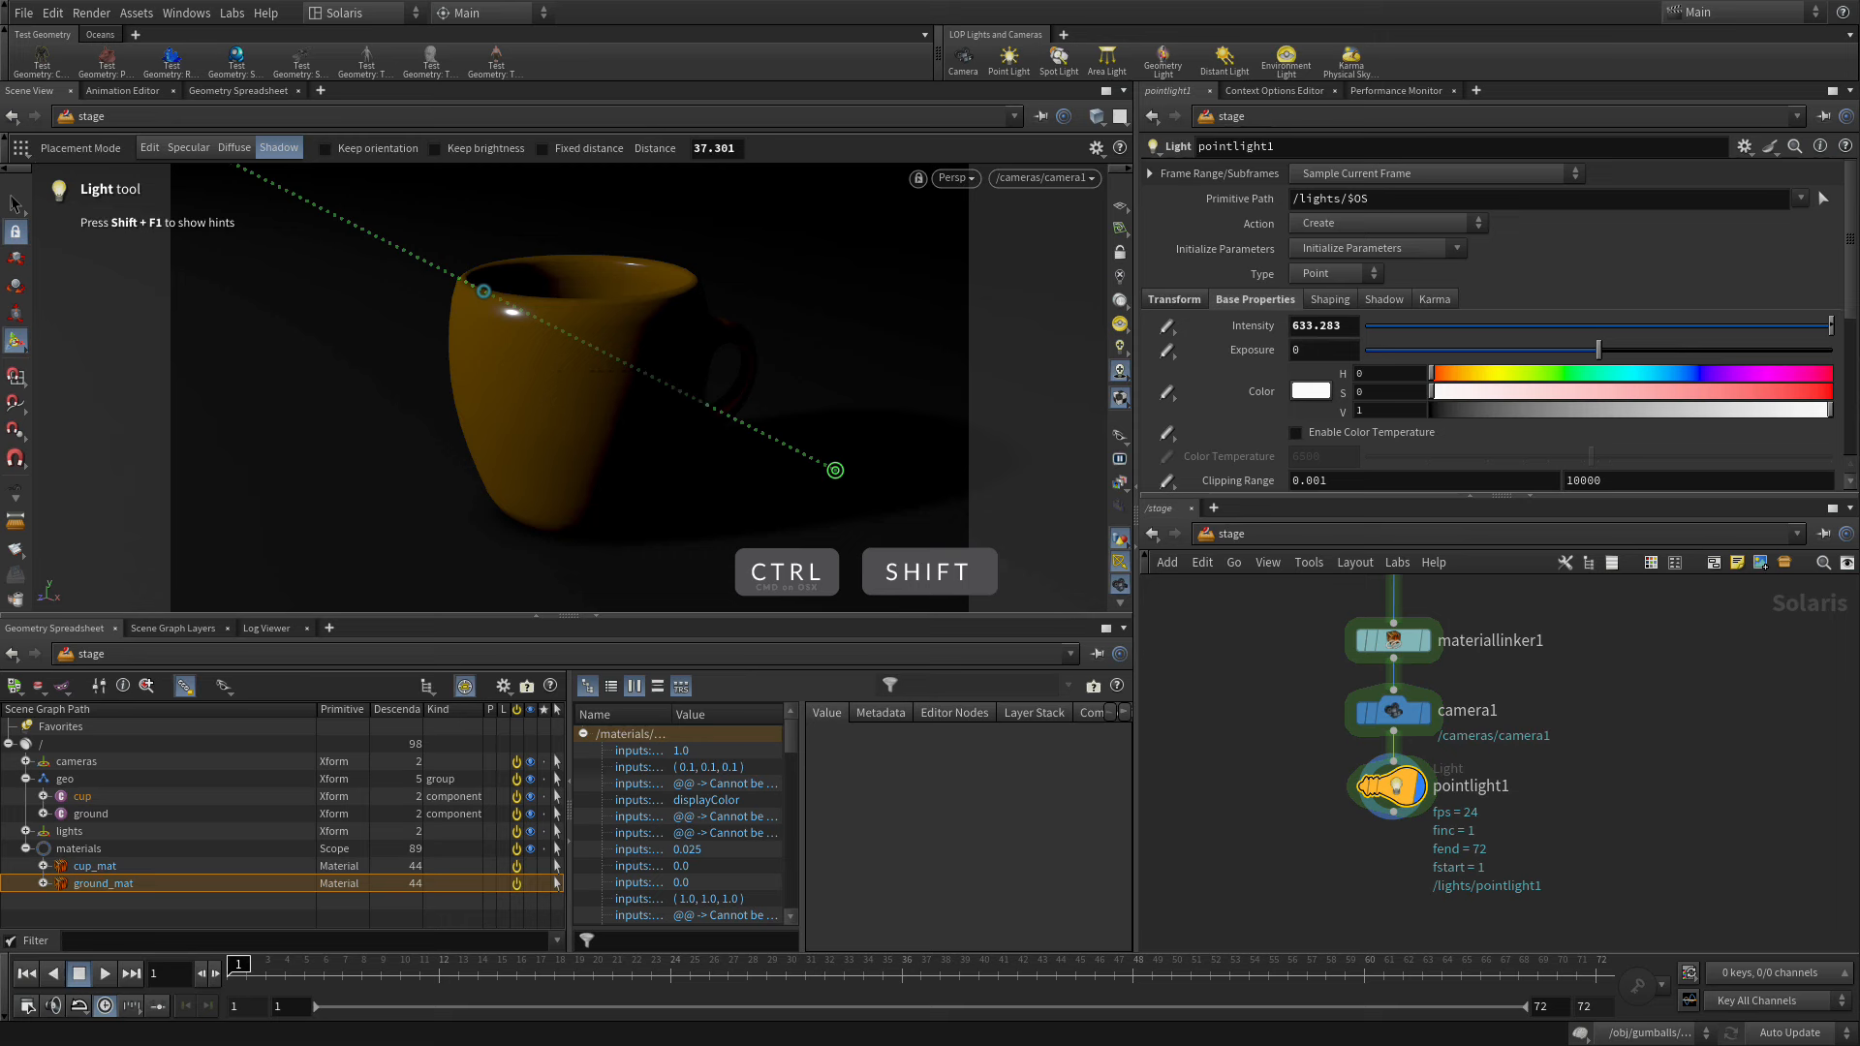
left_click_drag(1348, 325, 1269, 330)
type("800")
key("Return")
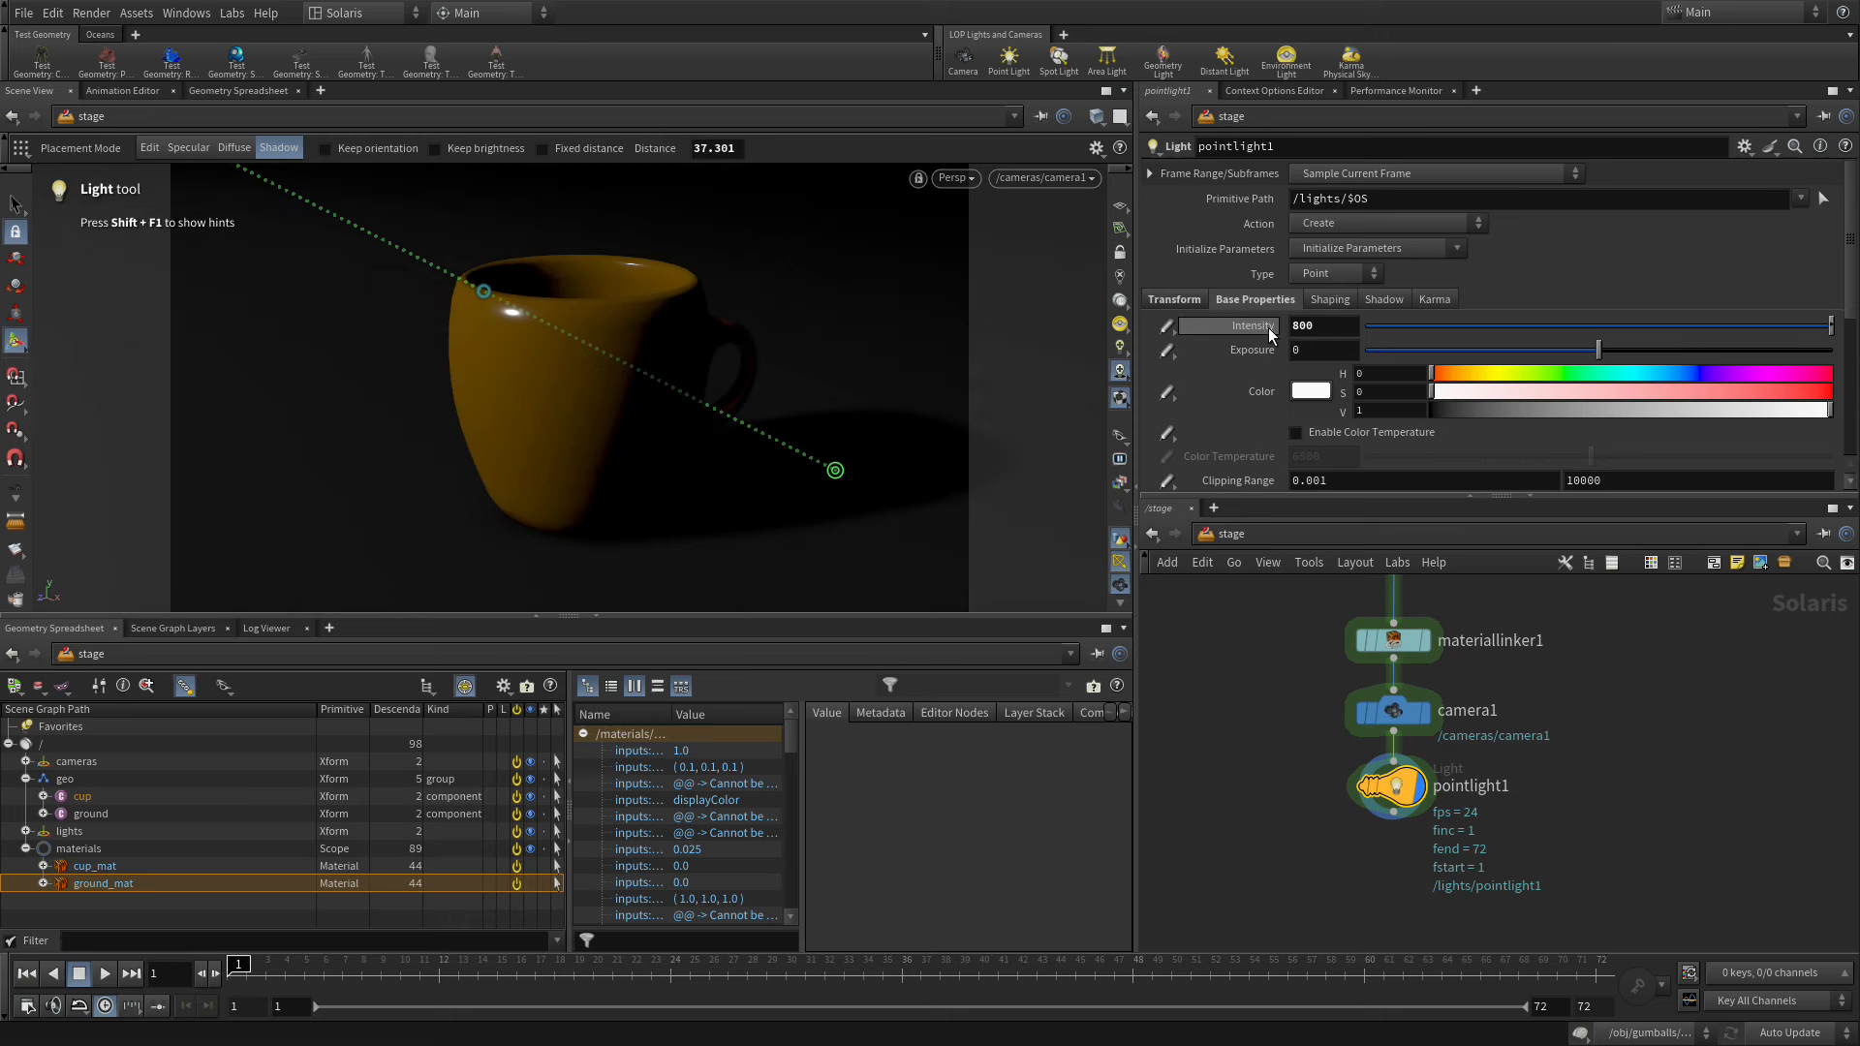
left_click_drag(1326, 326, 1227, 337)
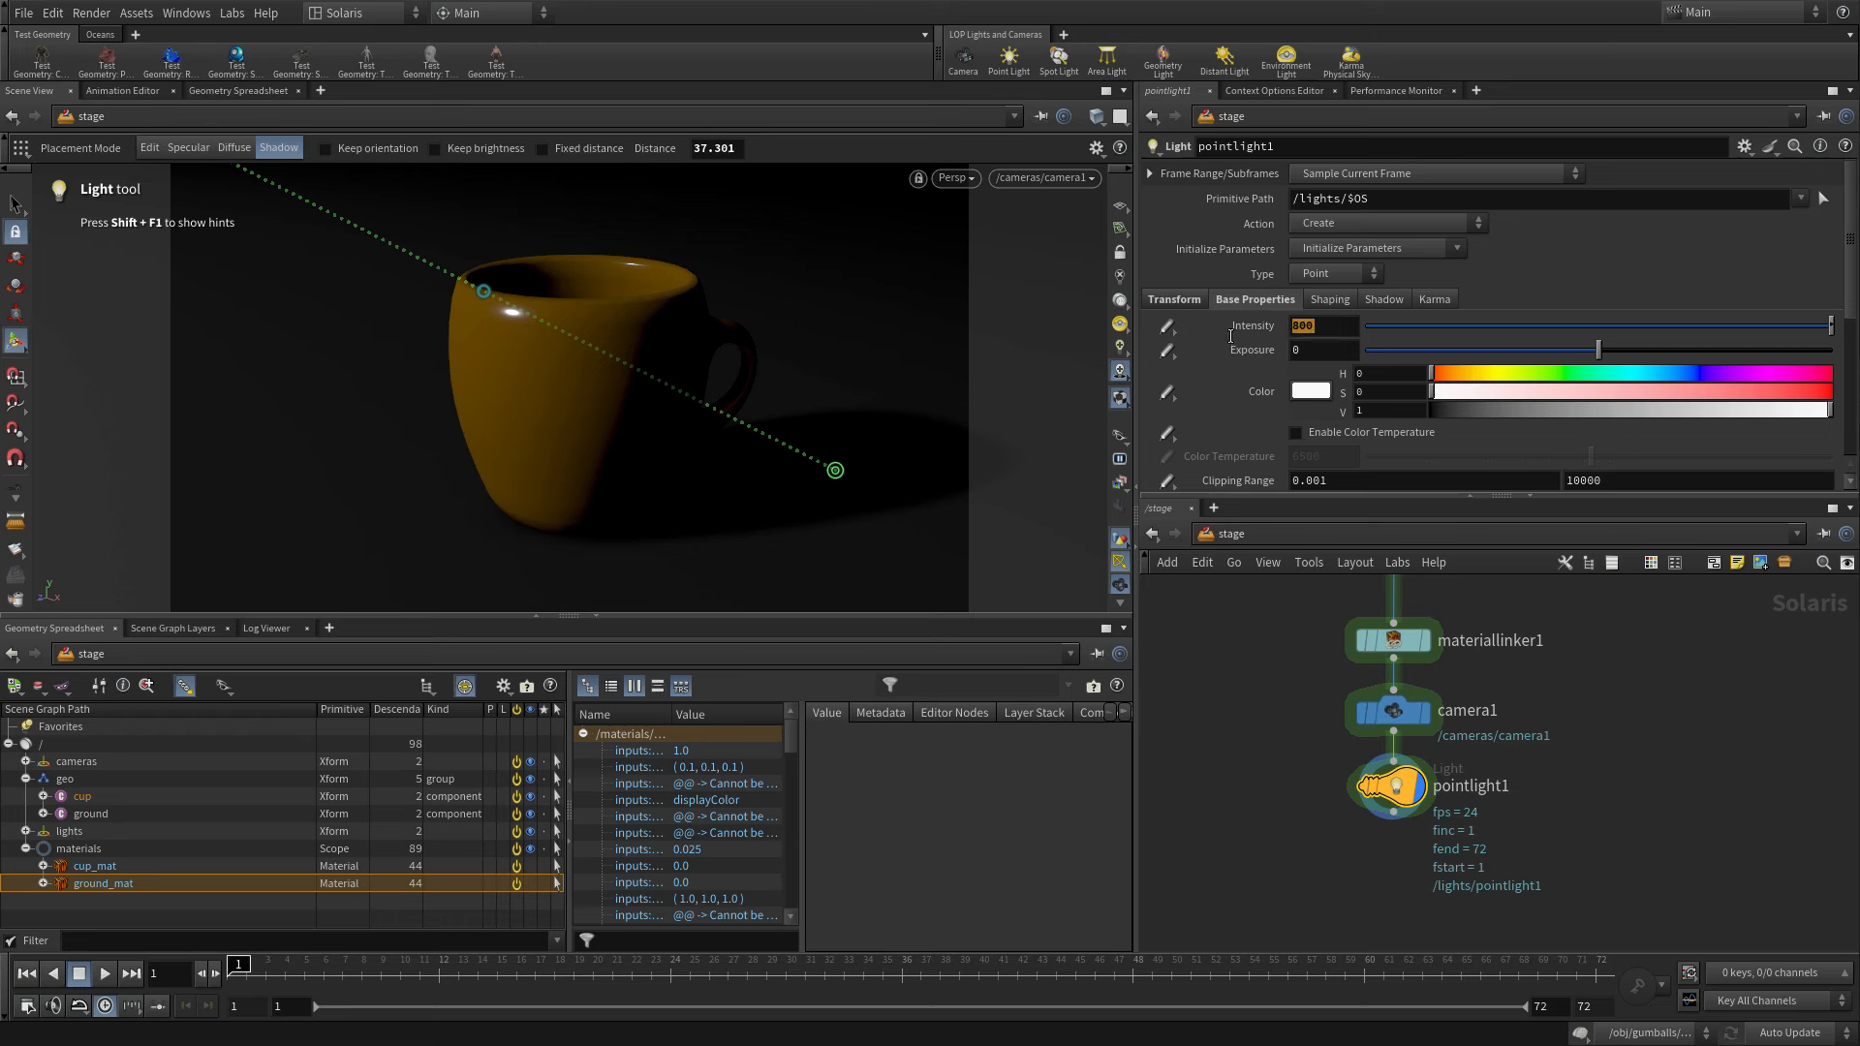
type("1000")
key("Return")
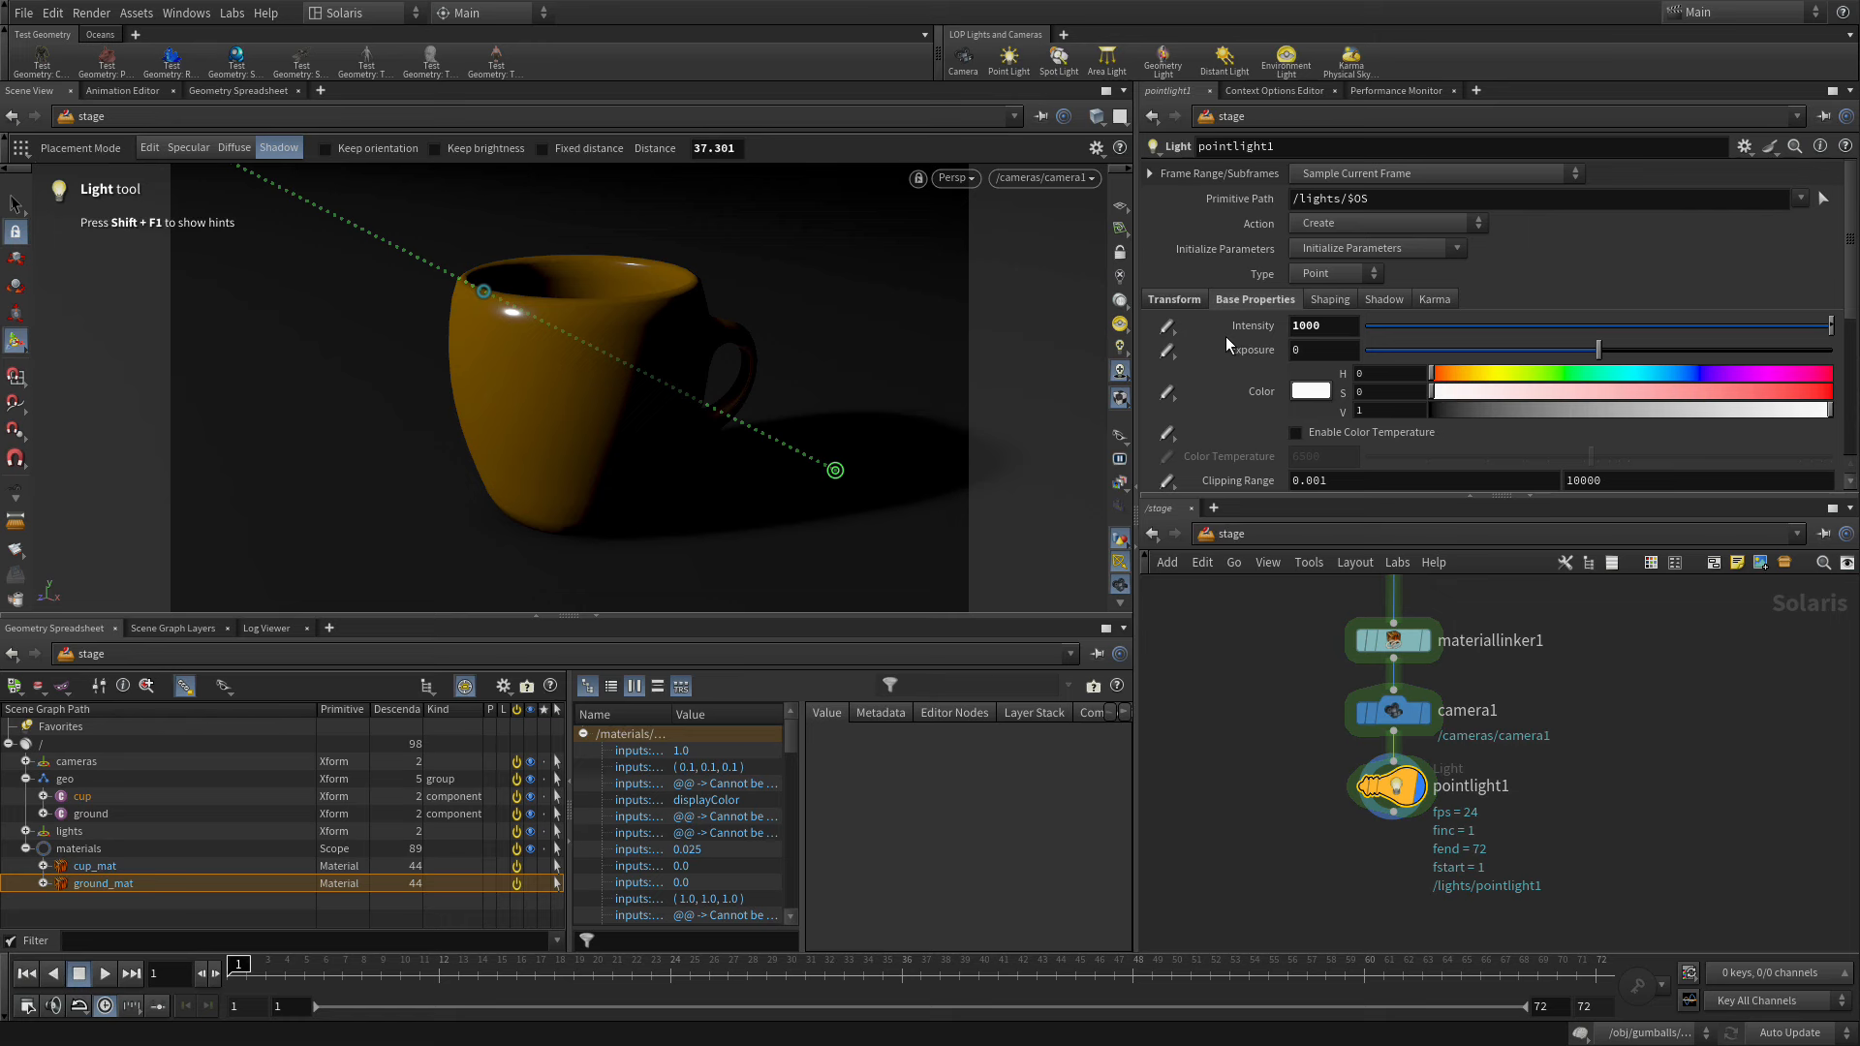
- Create a second point light and, looking through camera1, place it by shadow with the pivot on the handle-side rim and target on the ground opposite the handle
left_click(1005, 60)
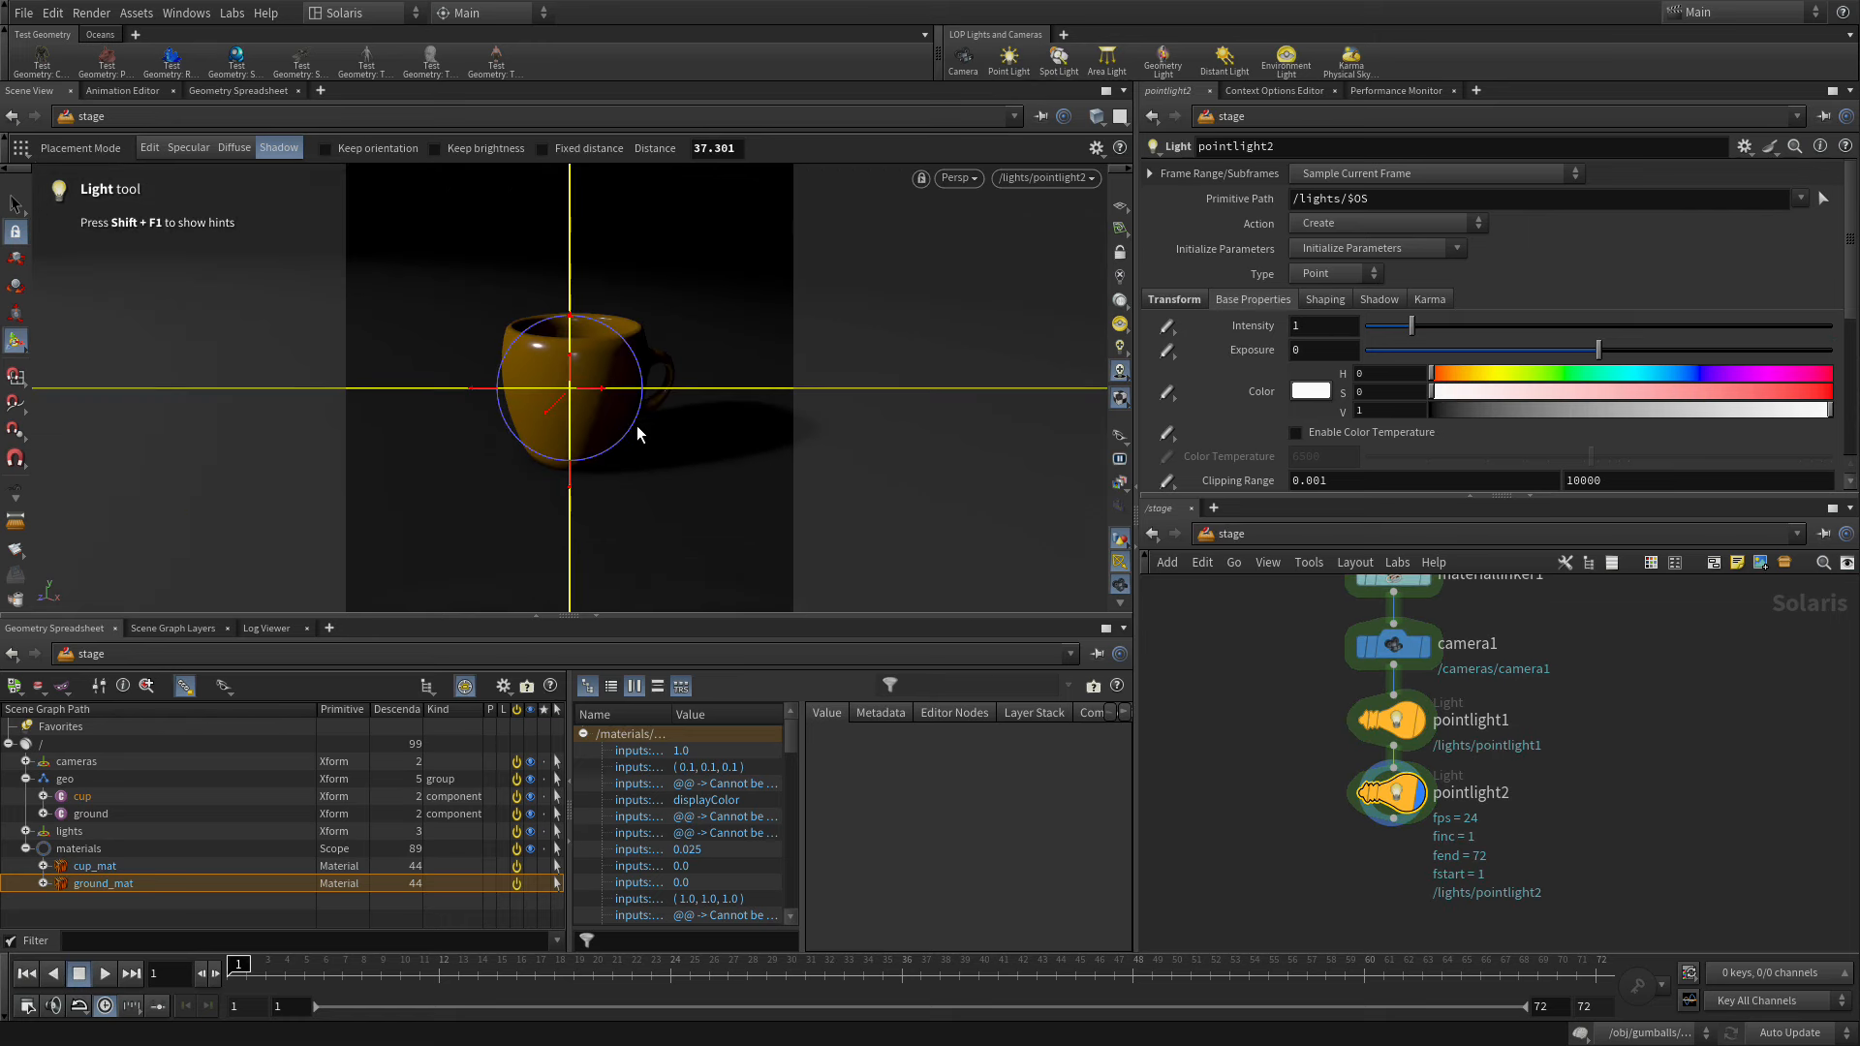
left_click(1064, 180)
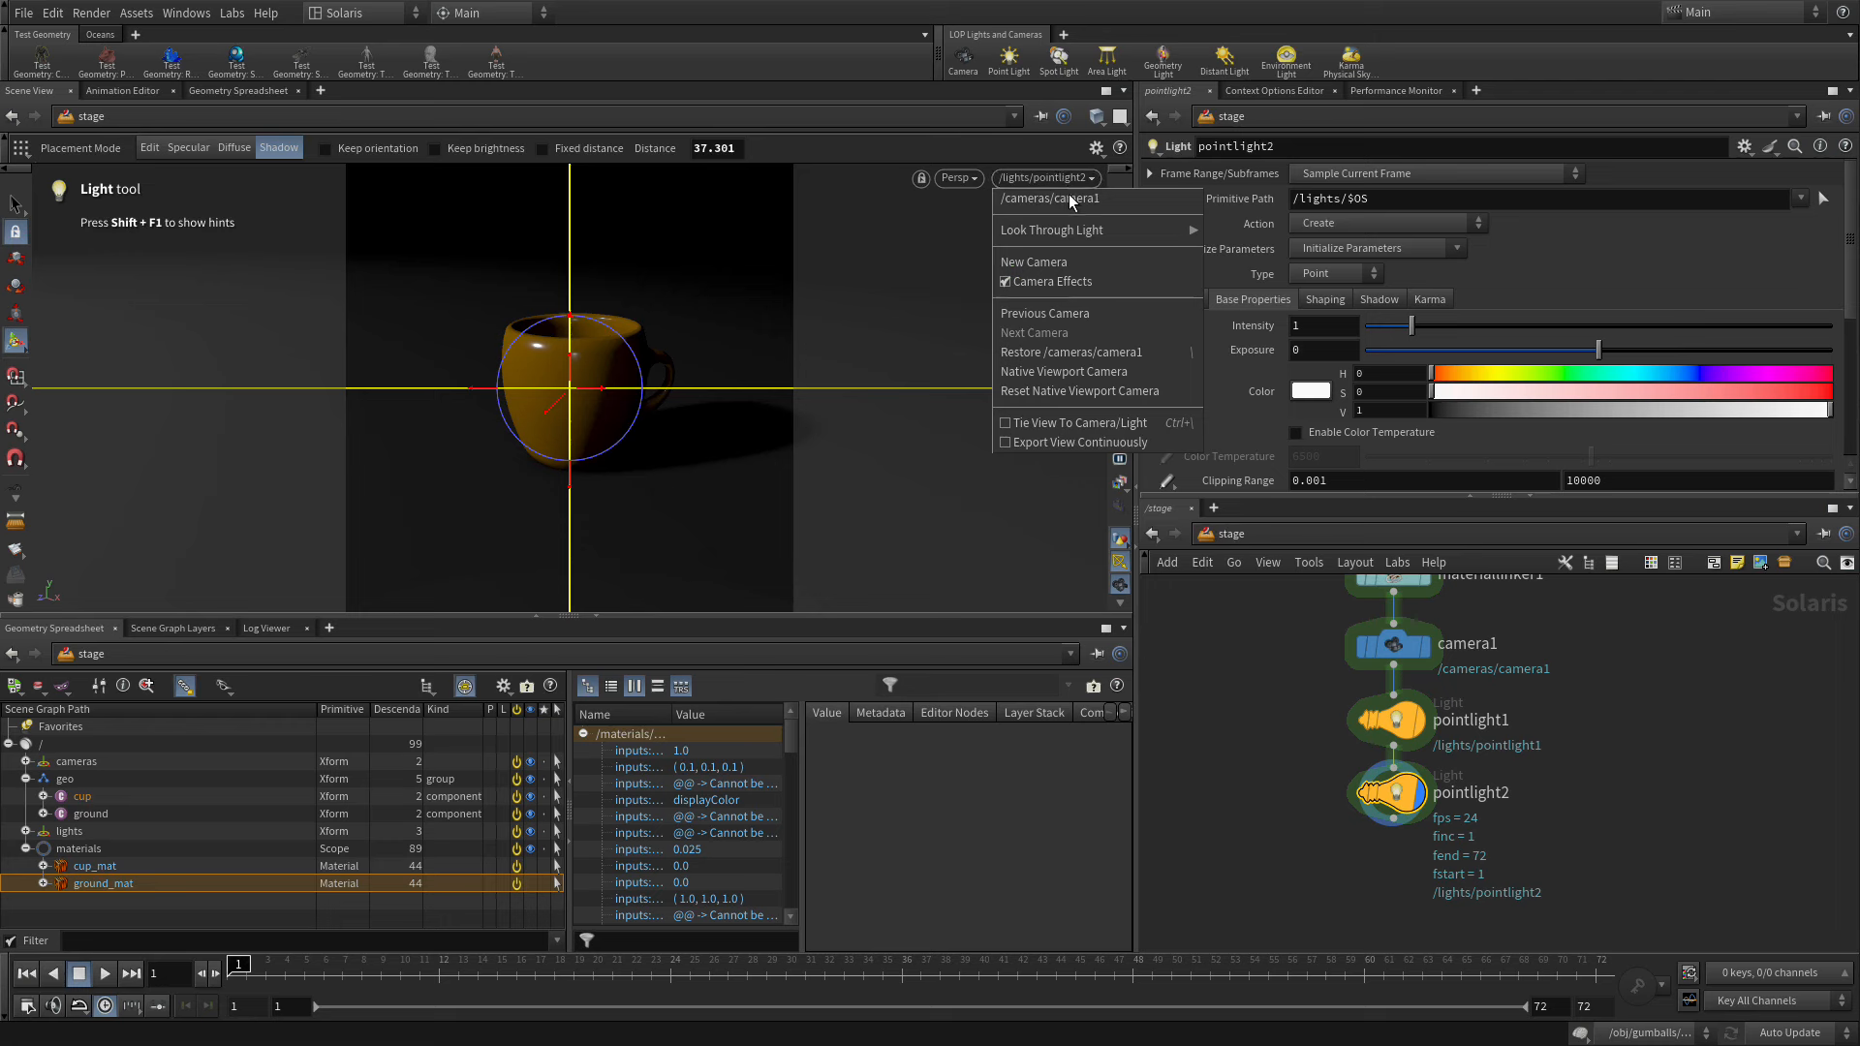
left_click(1069, 202)
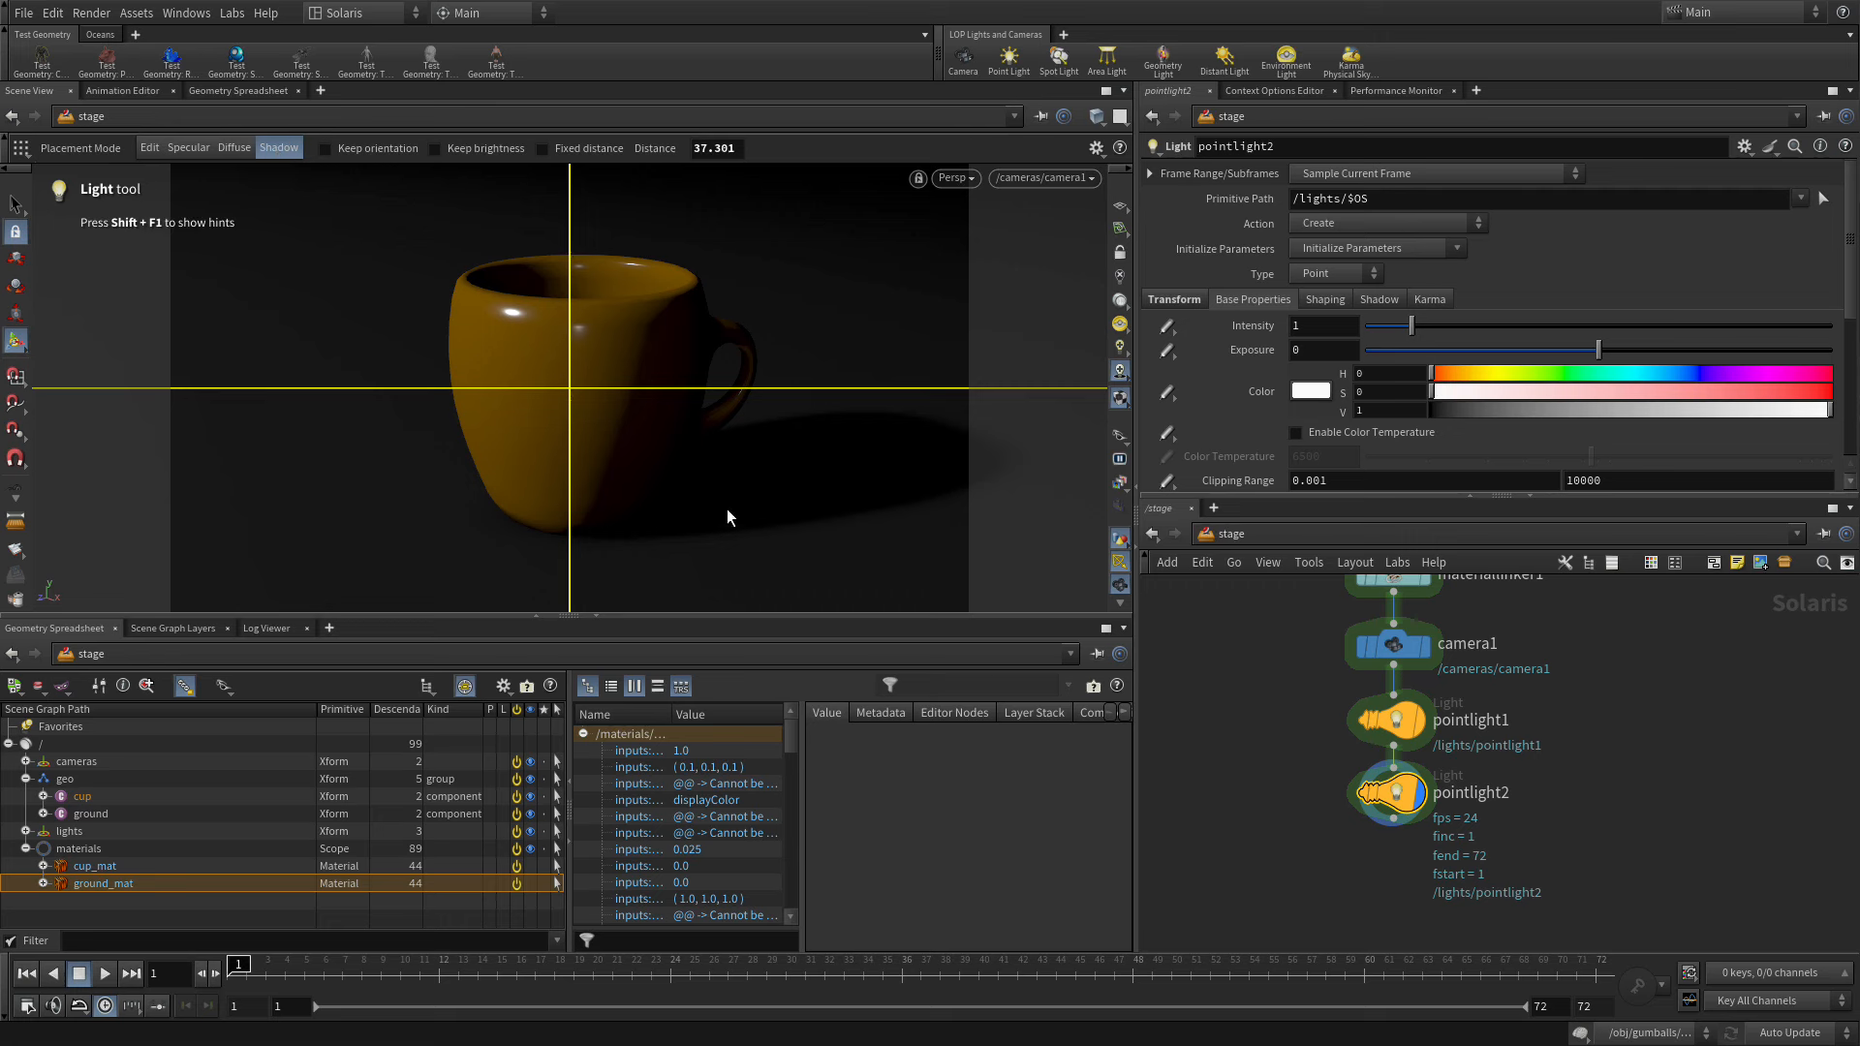
left_click(665, 299)
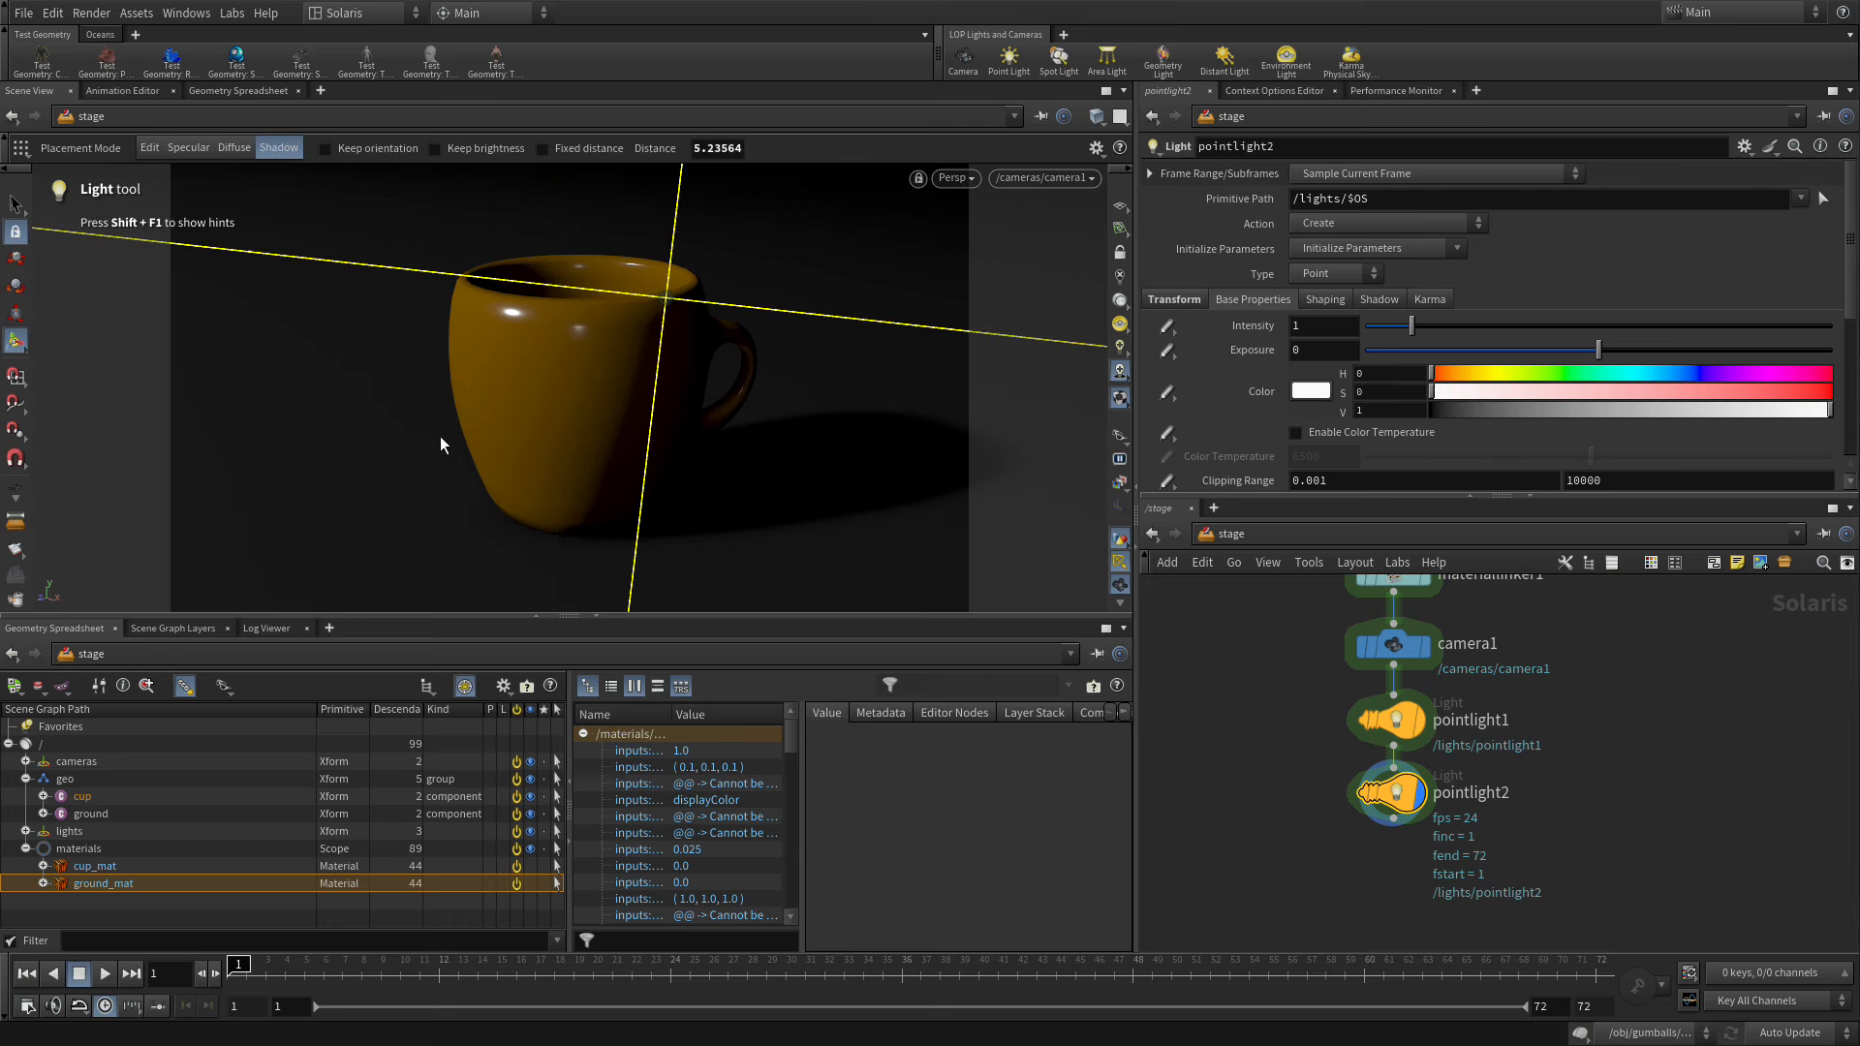
left_click(365, 451, "shift")
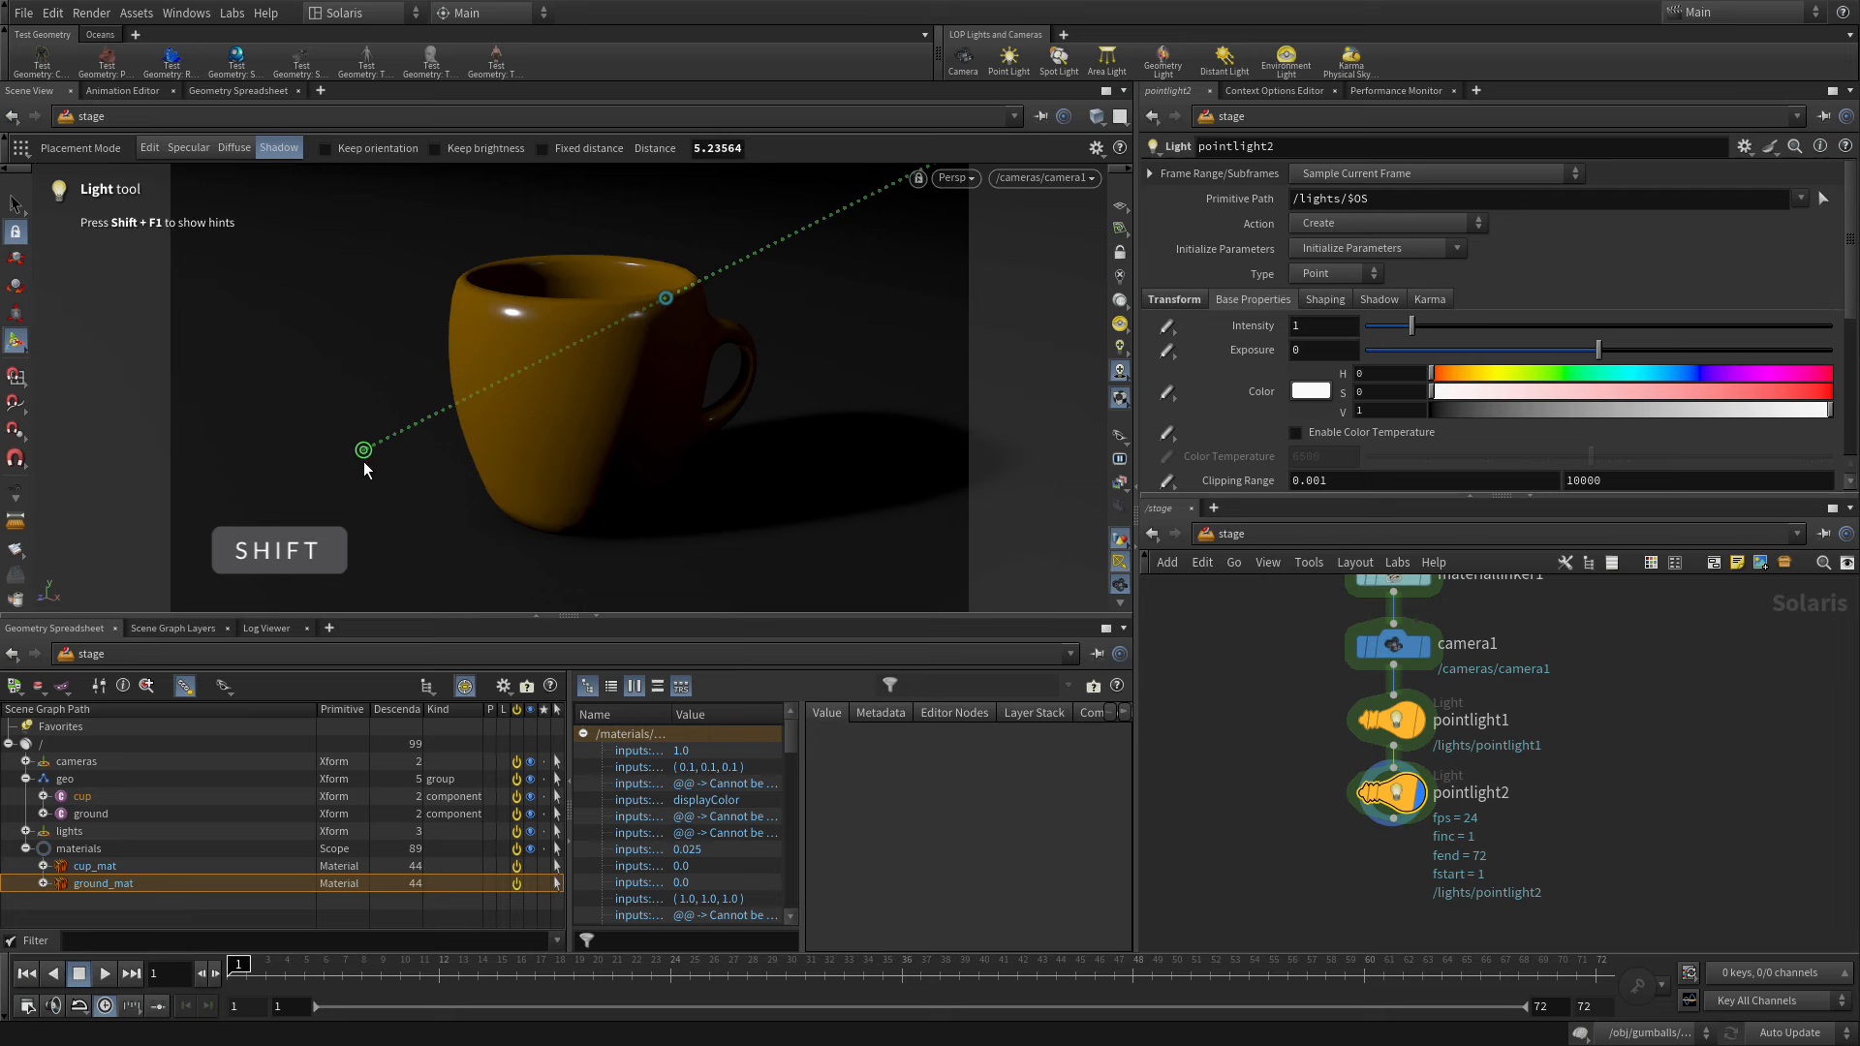
left_click(375, 473, "shift")
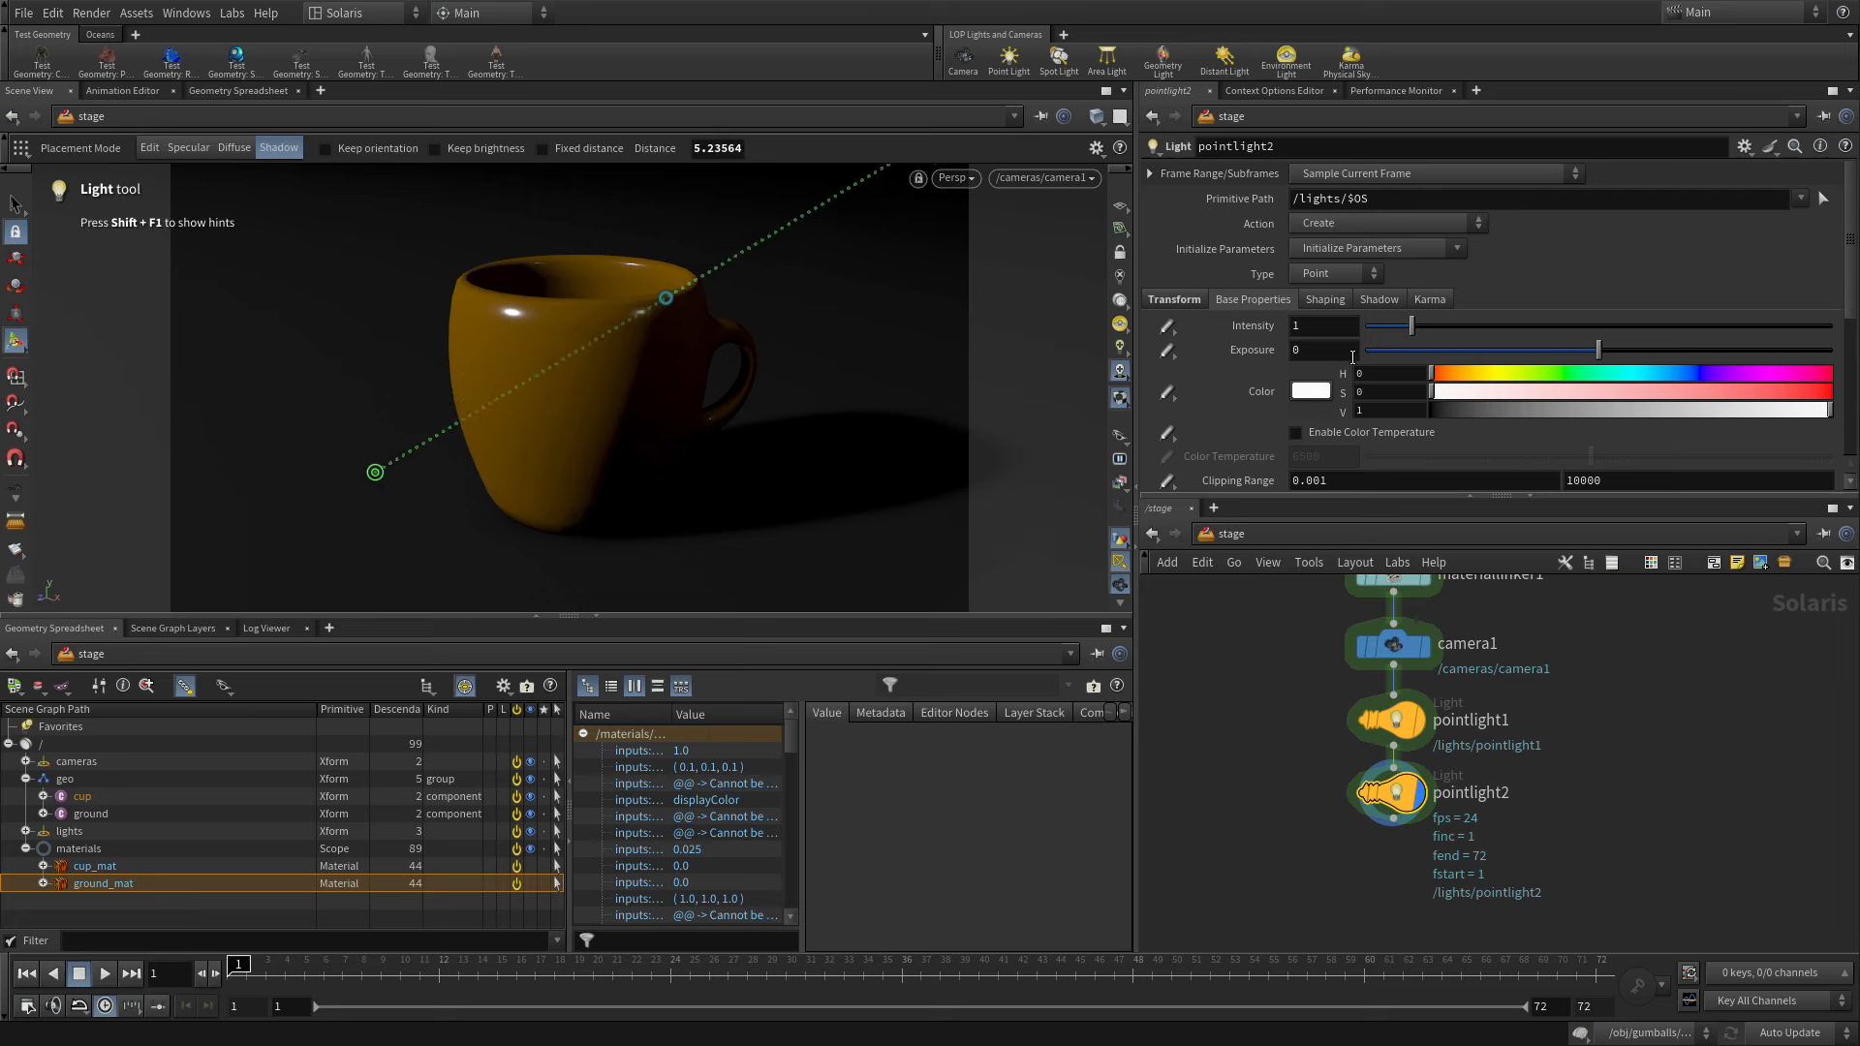
- Try intensities of 100 and 50 on the second point light, and settle on 30
left_click(1310, 334)
type("00")
key("Return")
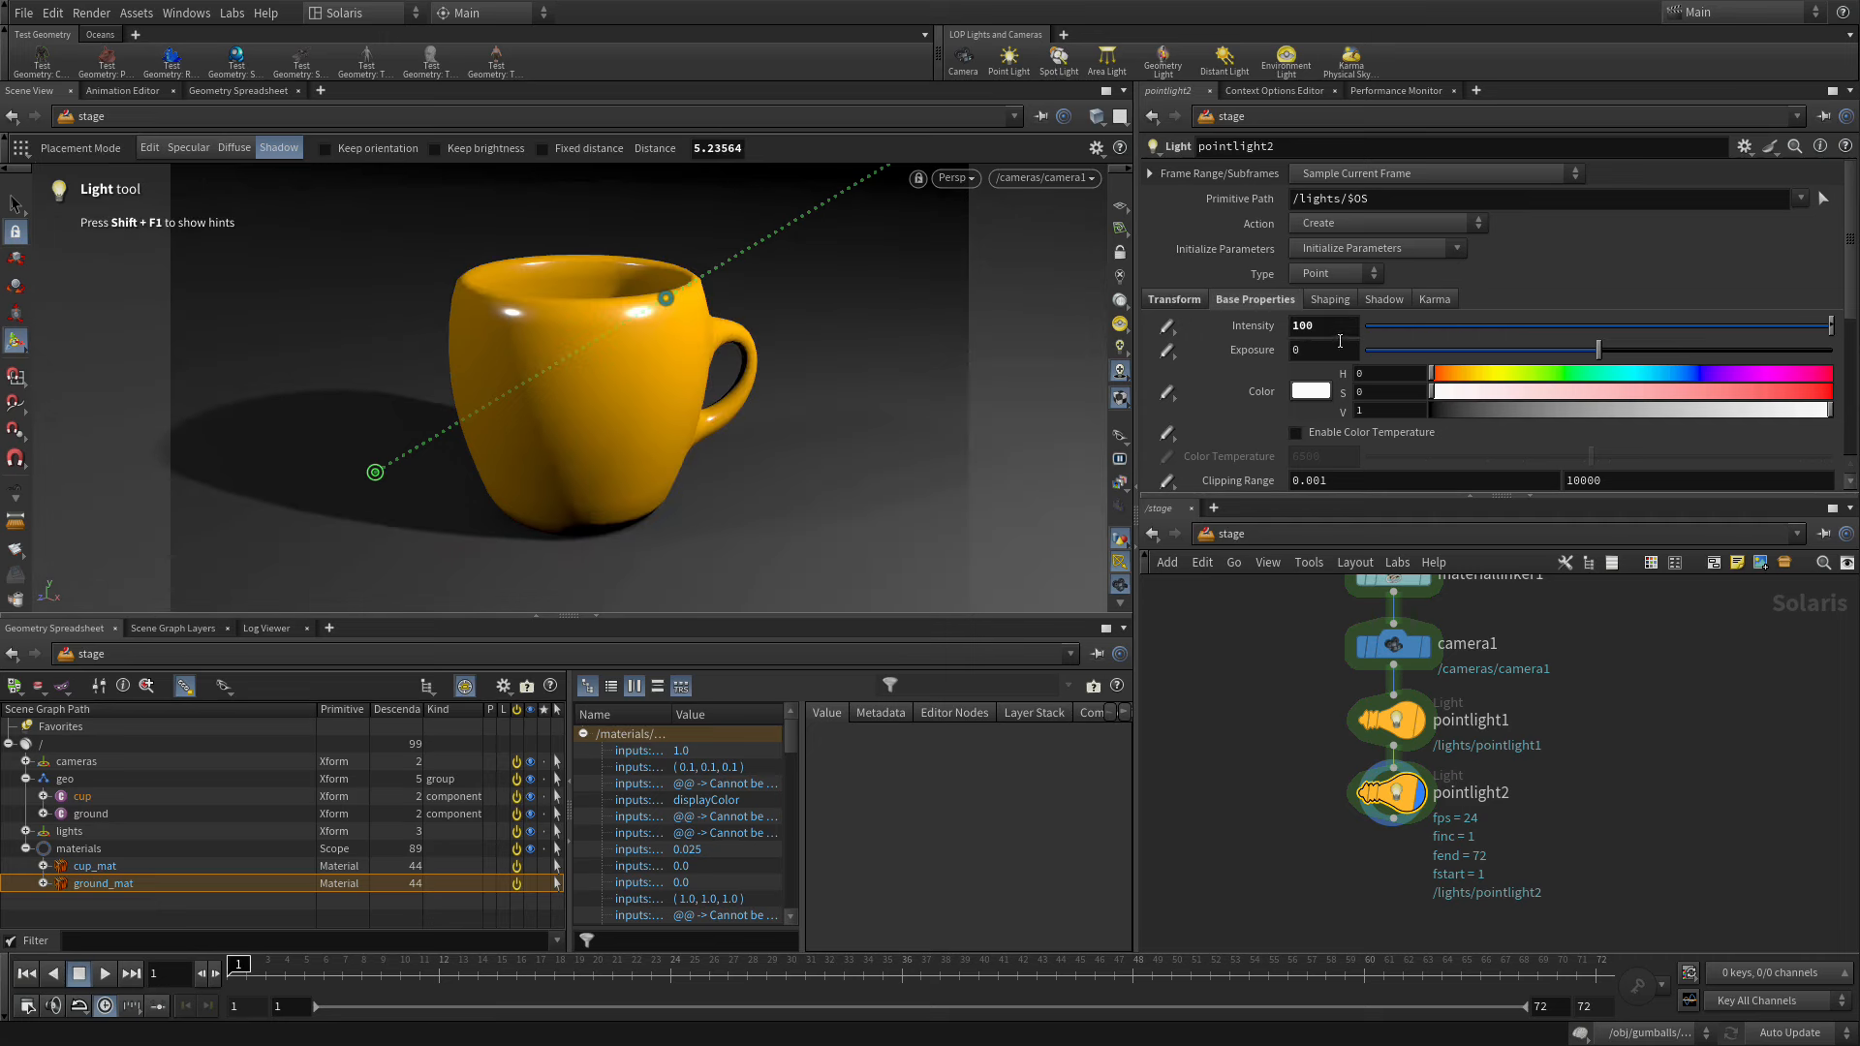
double_click(1295, 326)
type("50")
key("Return")
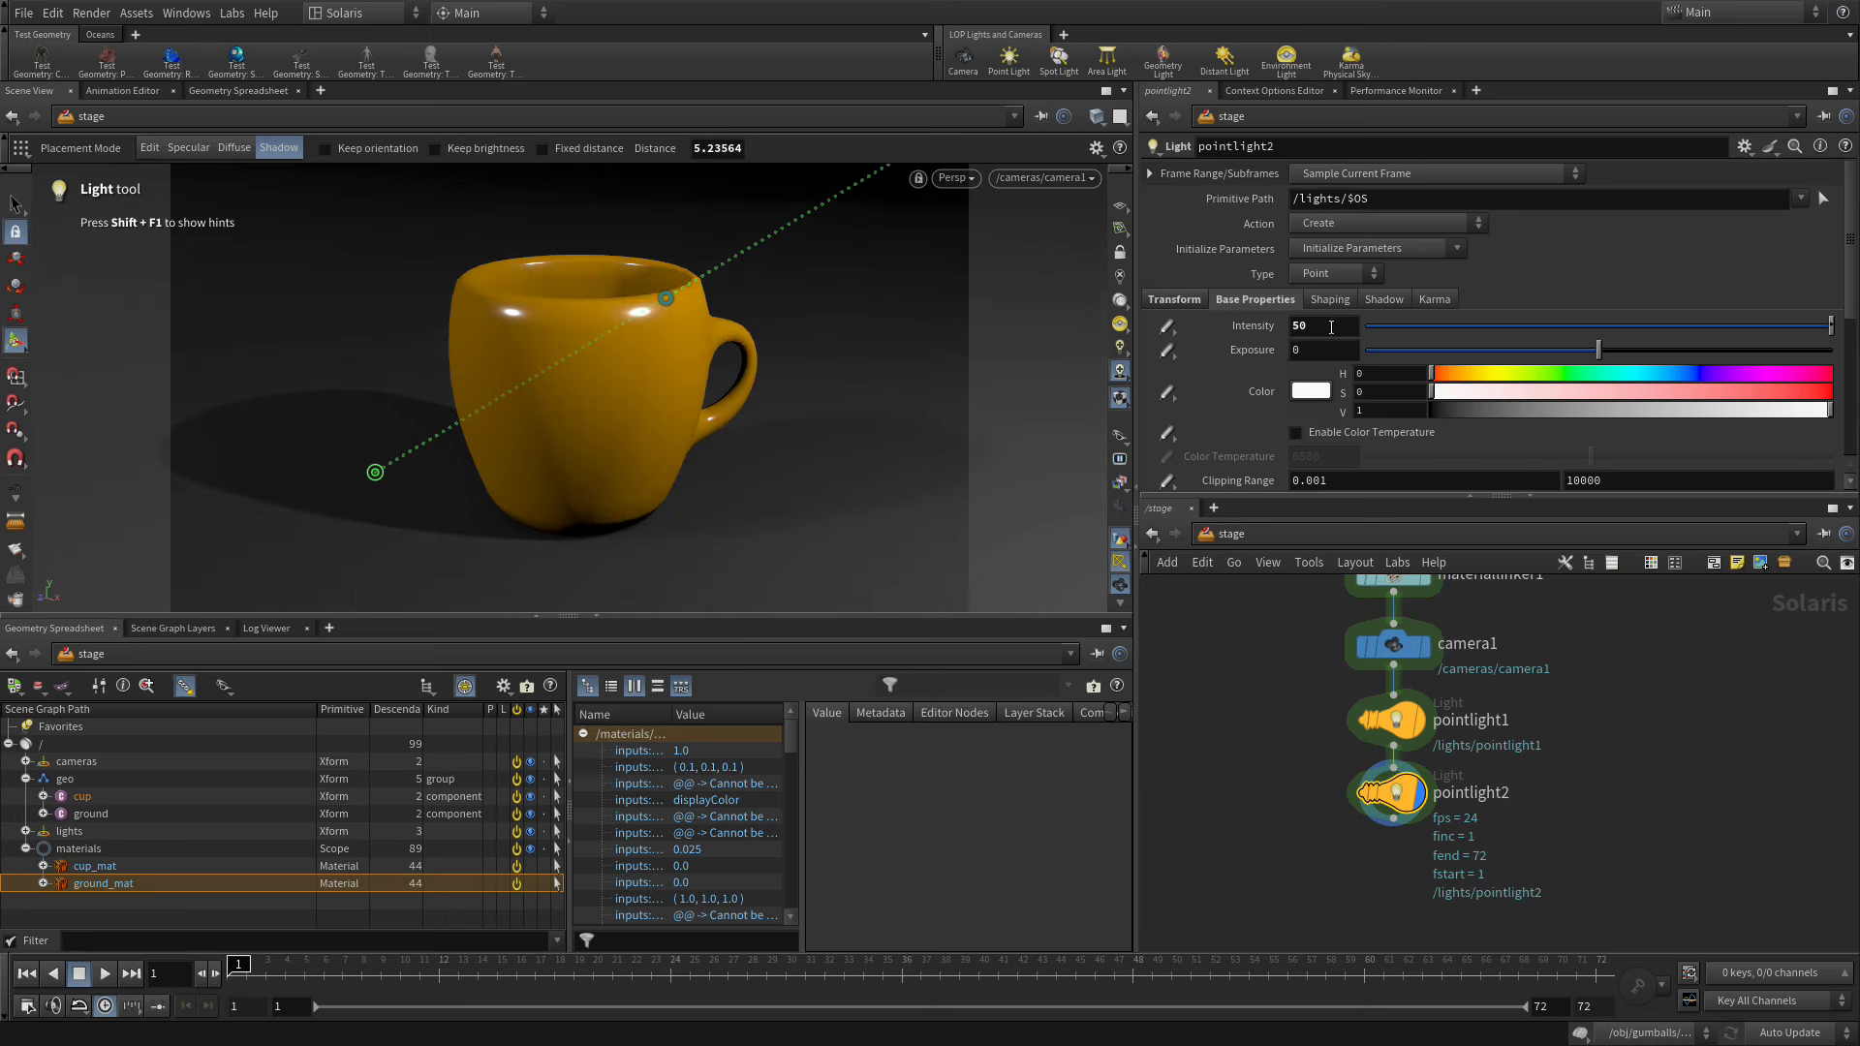
double_click(1299, 326)
type("30")
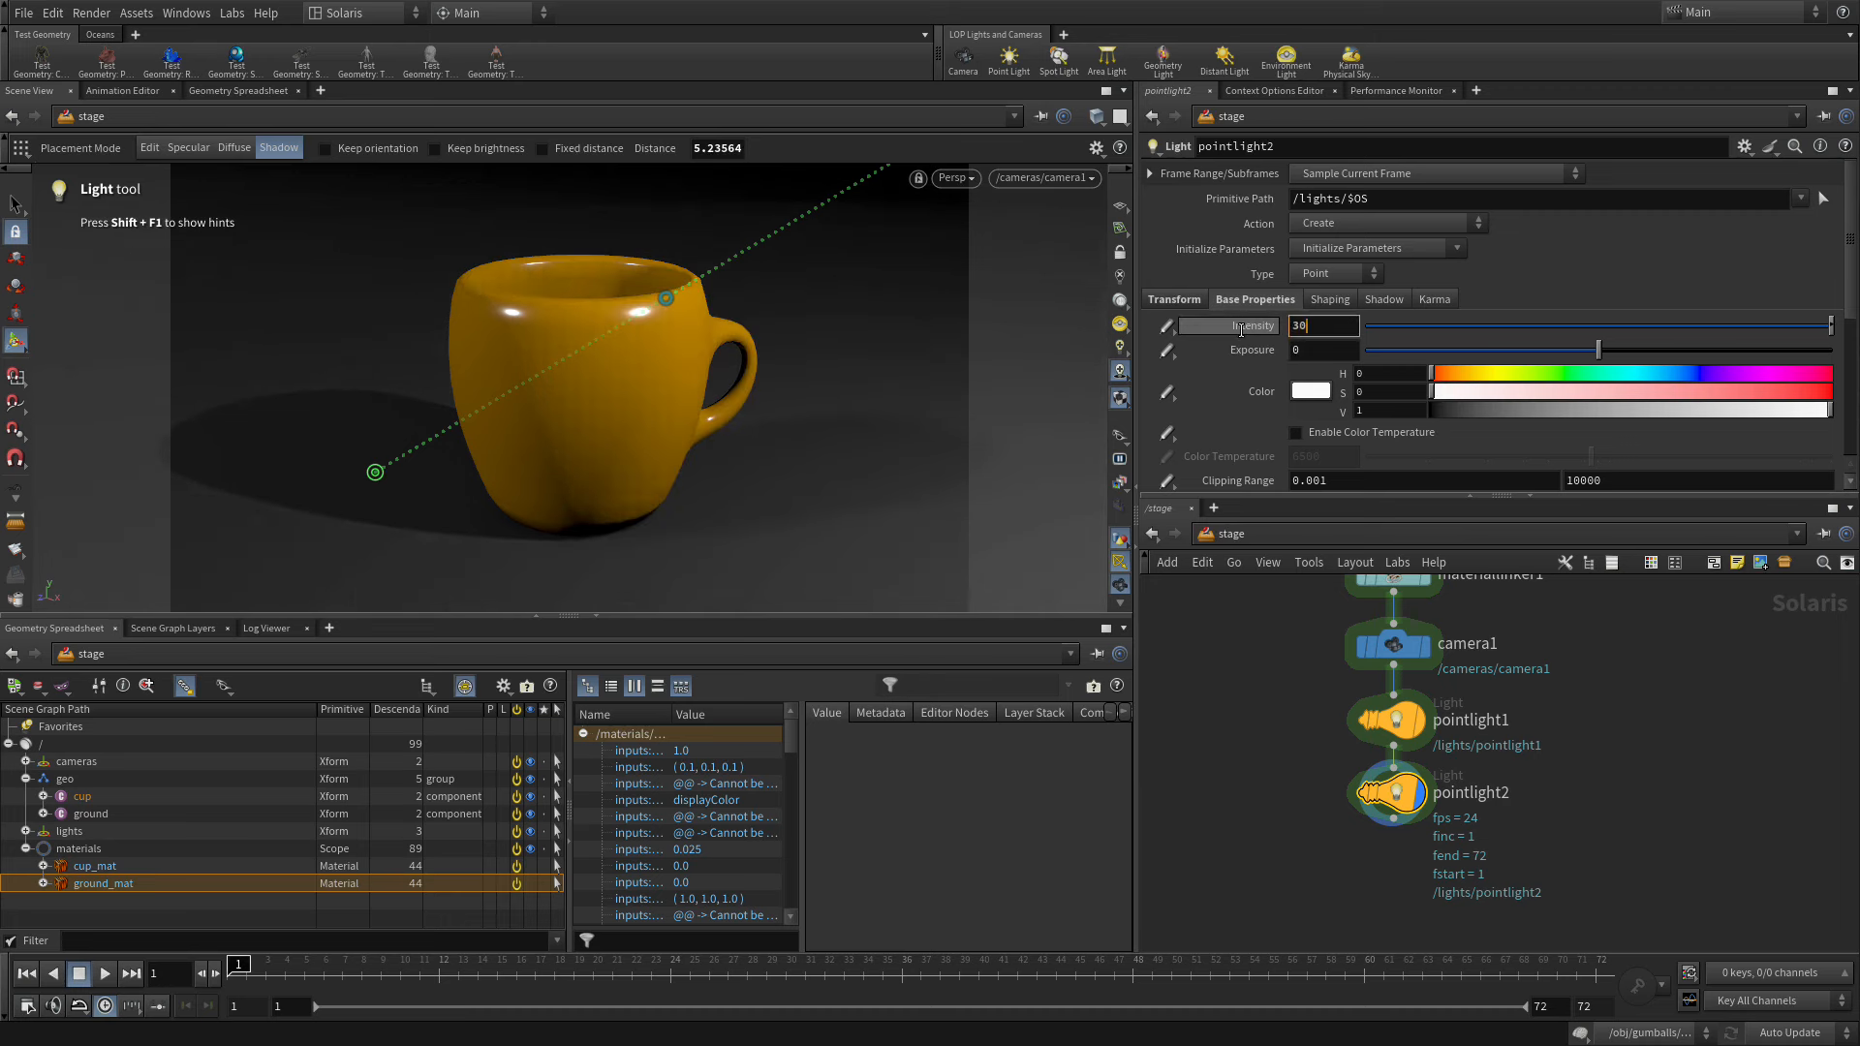
key("Return")
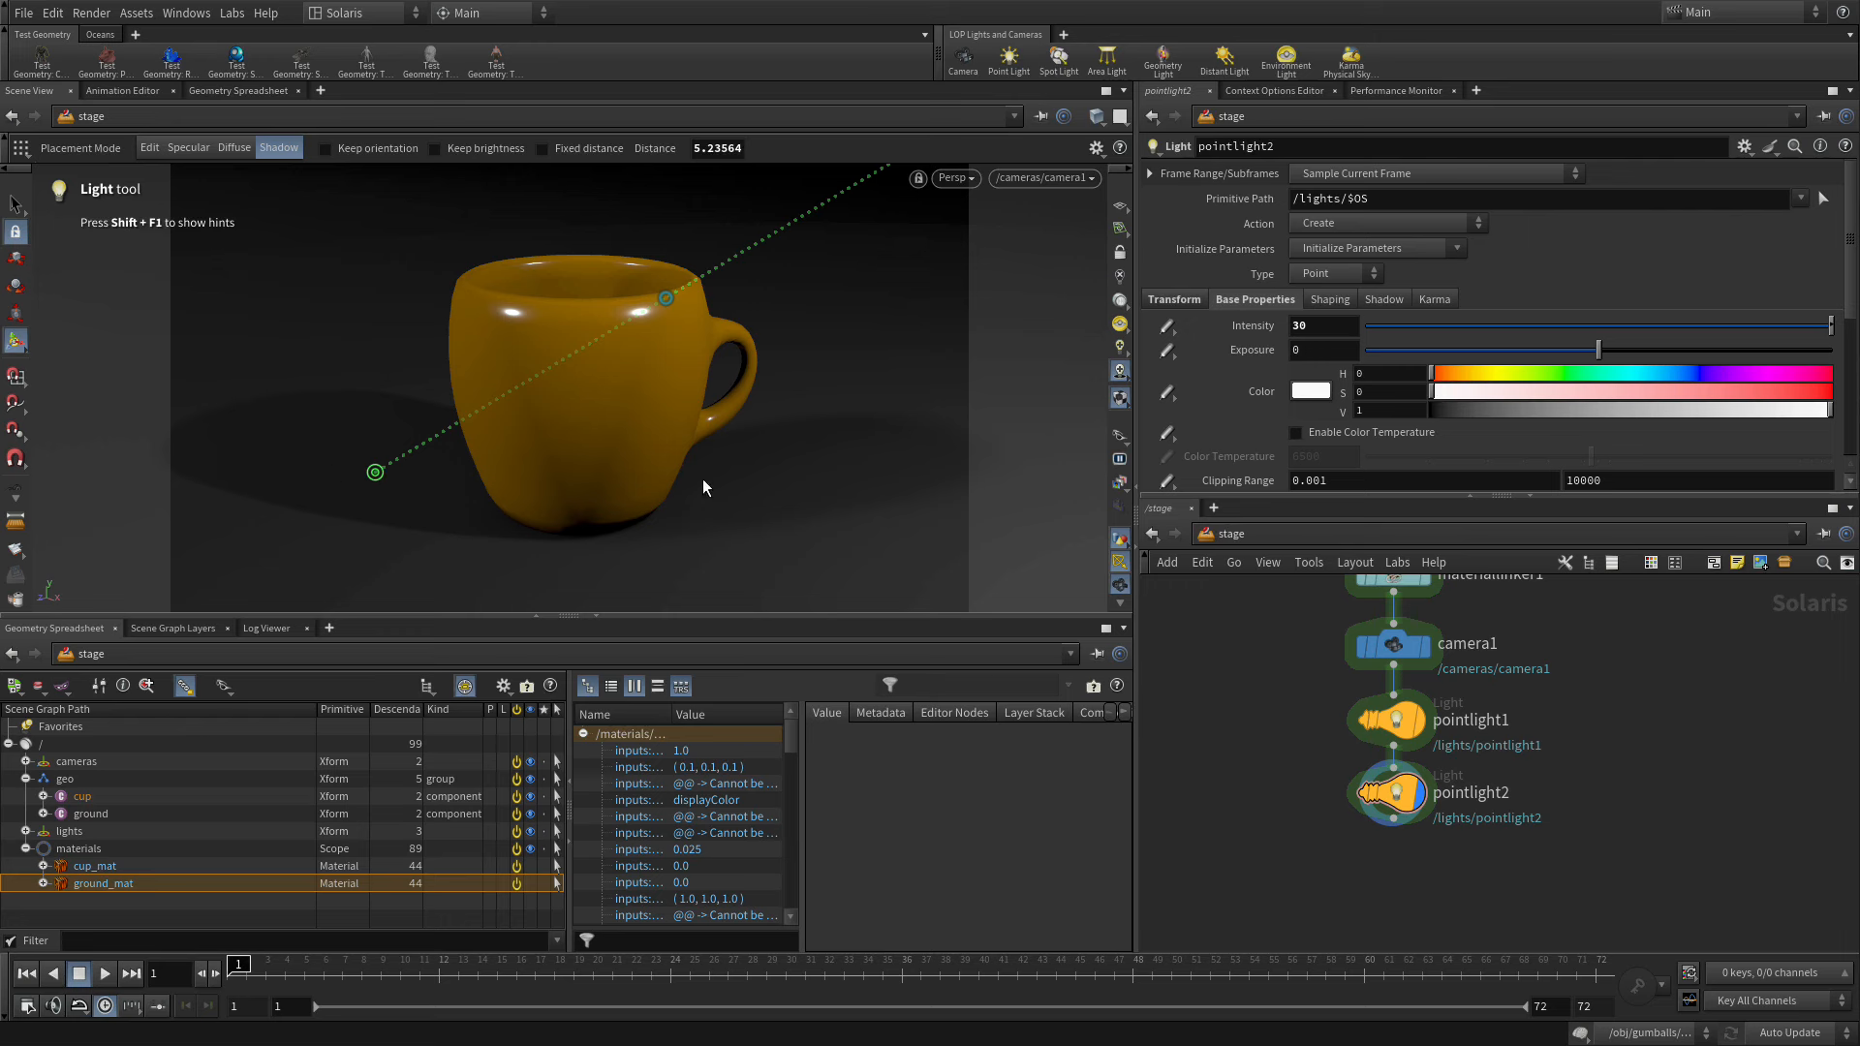
- Switch the viewport renderer to Karma XPU and activate the Select tool to hide the light's placement handles
left_click(1122, 348)
left_click(1121, 372)
left_click(957, 180)
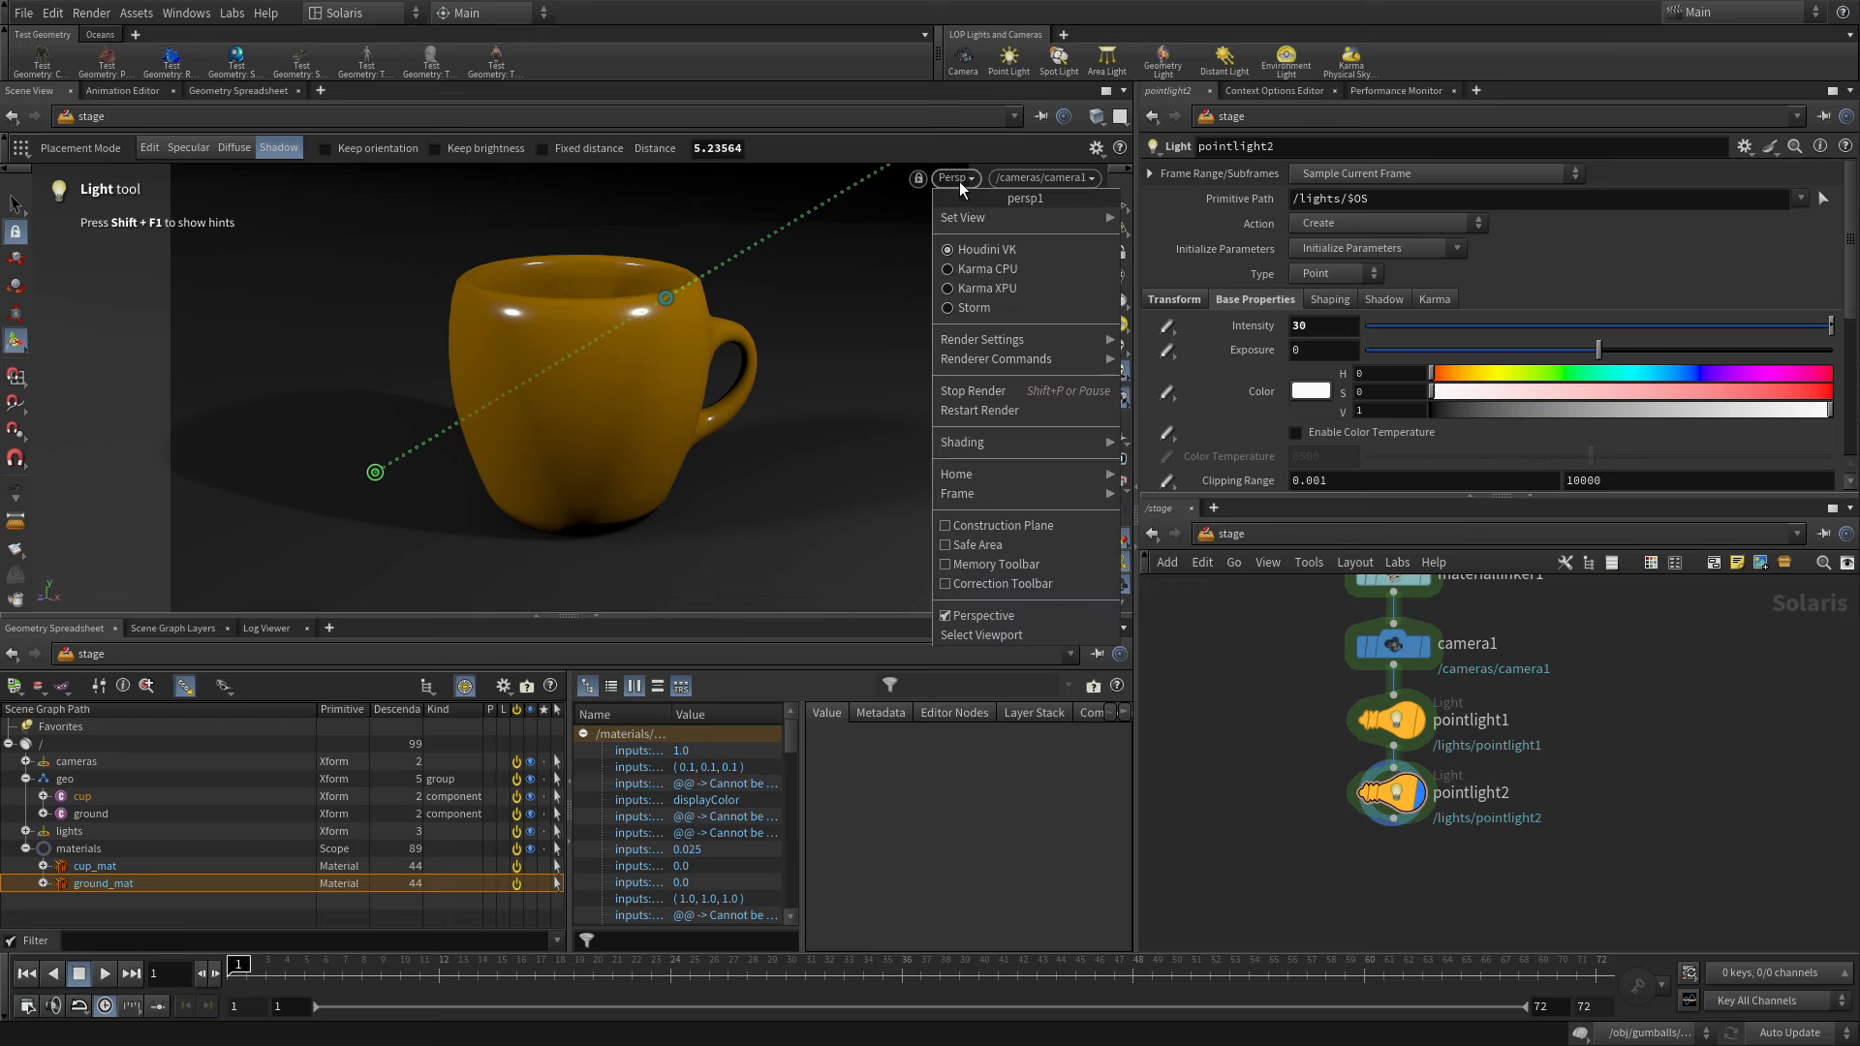
left_click(986, 289)
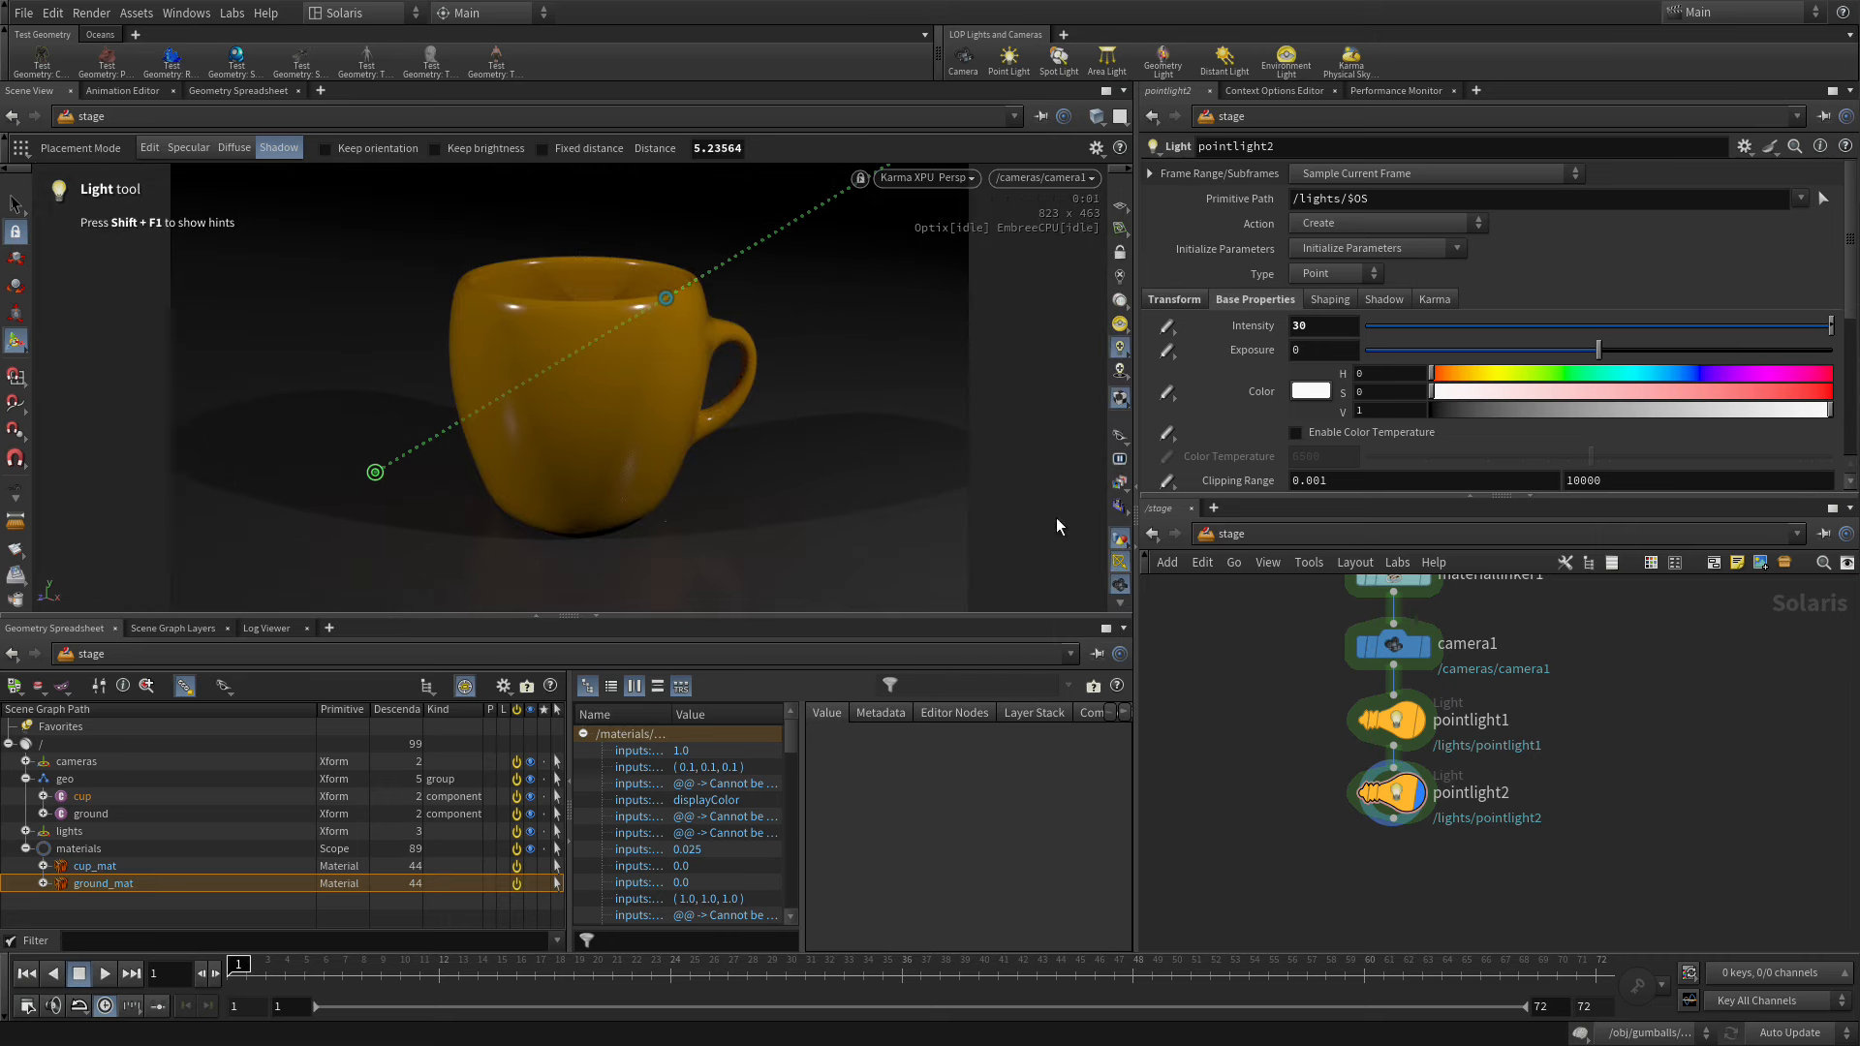
scroll(1119, 528, "down", 3)
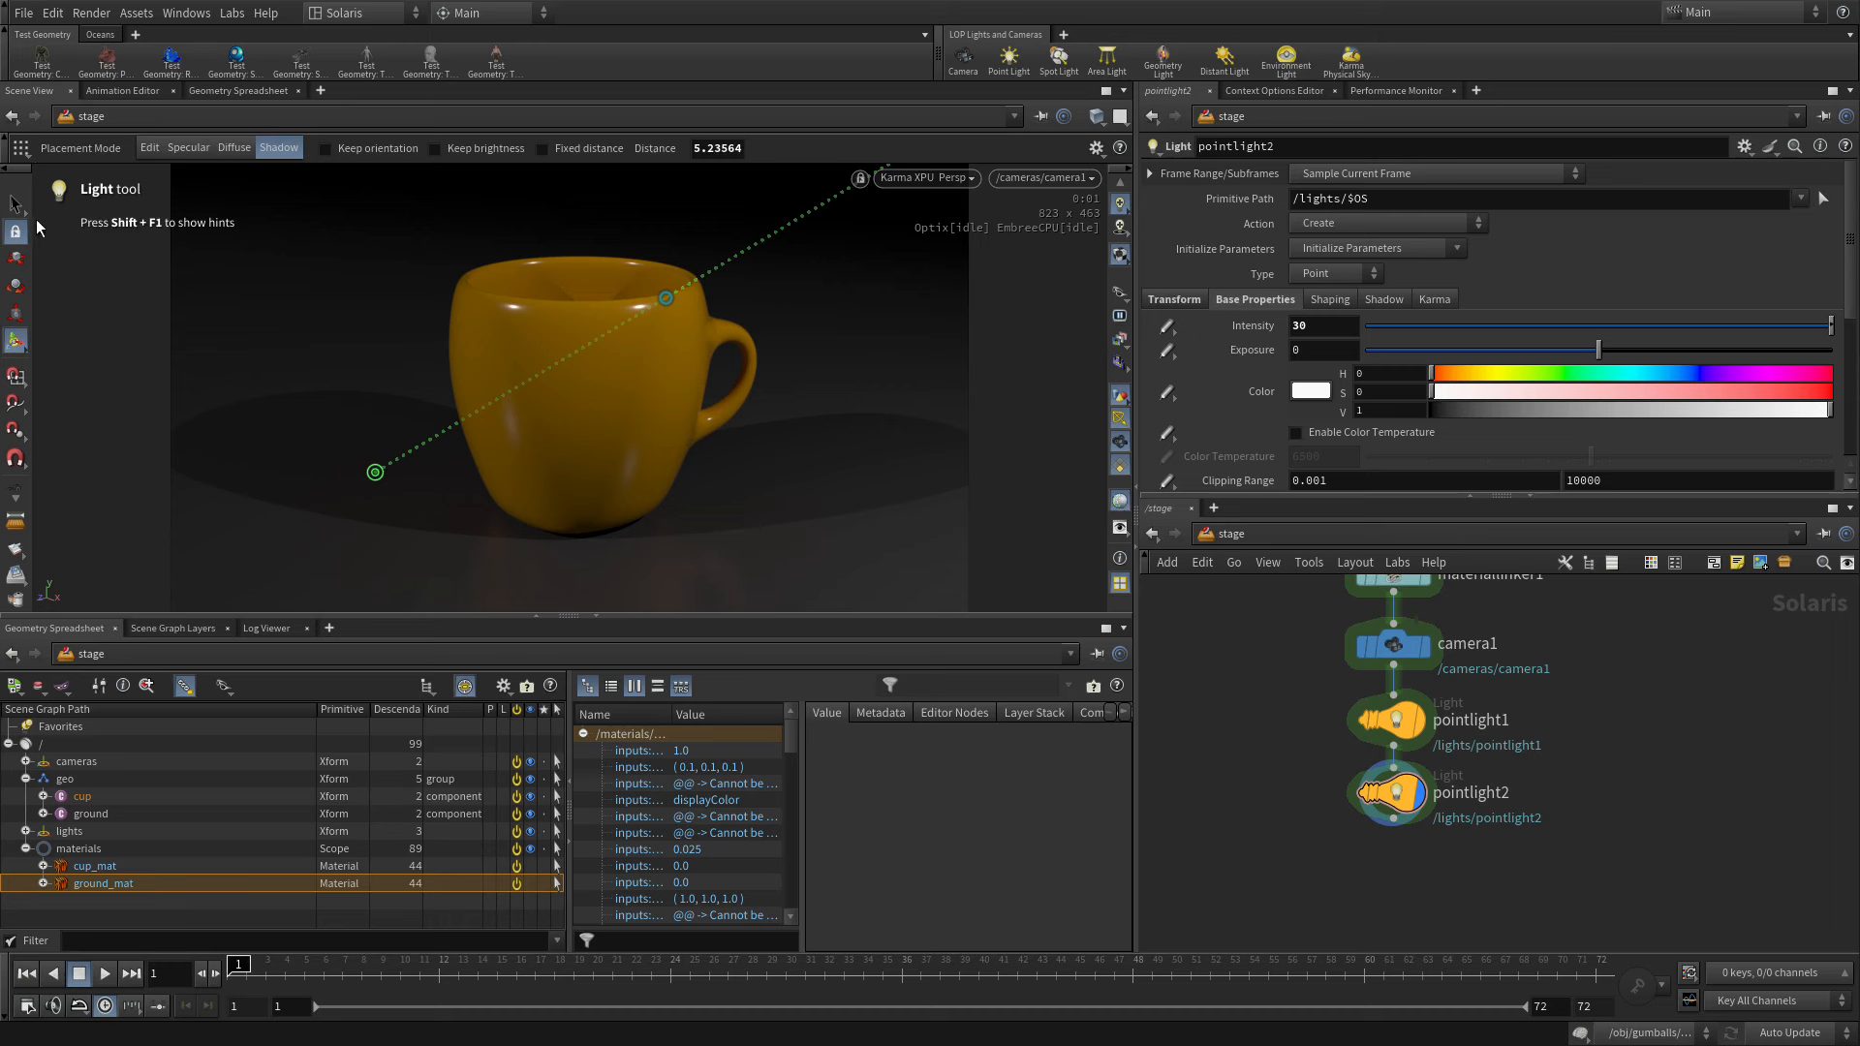
left_click(15, 204)
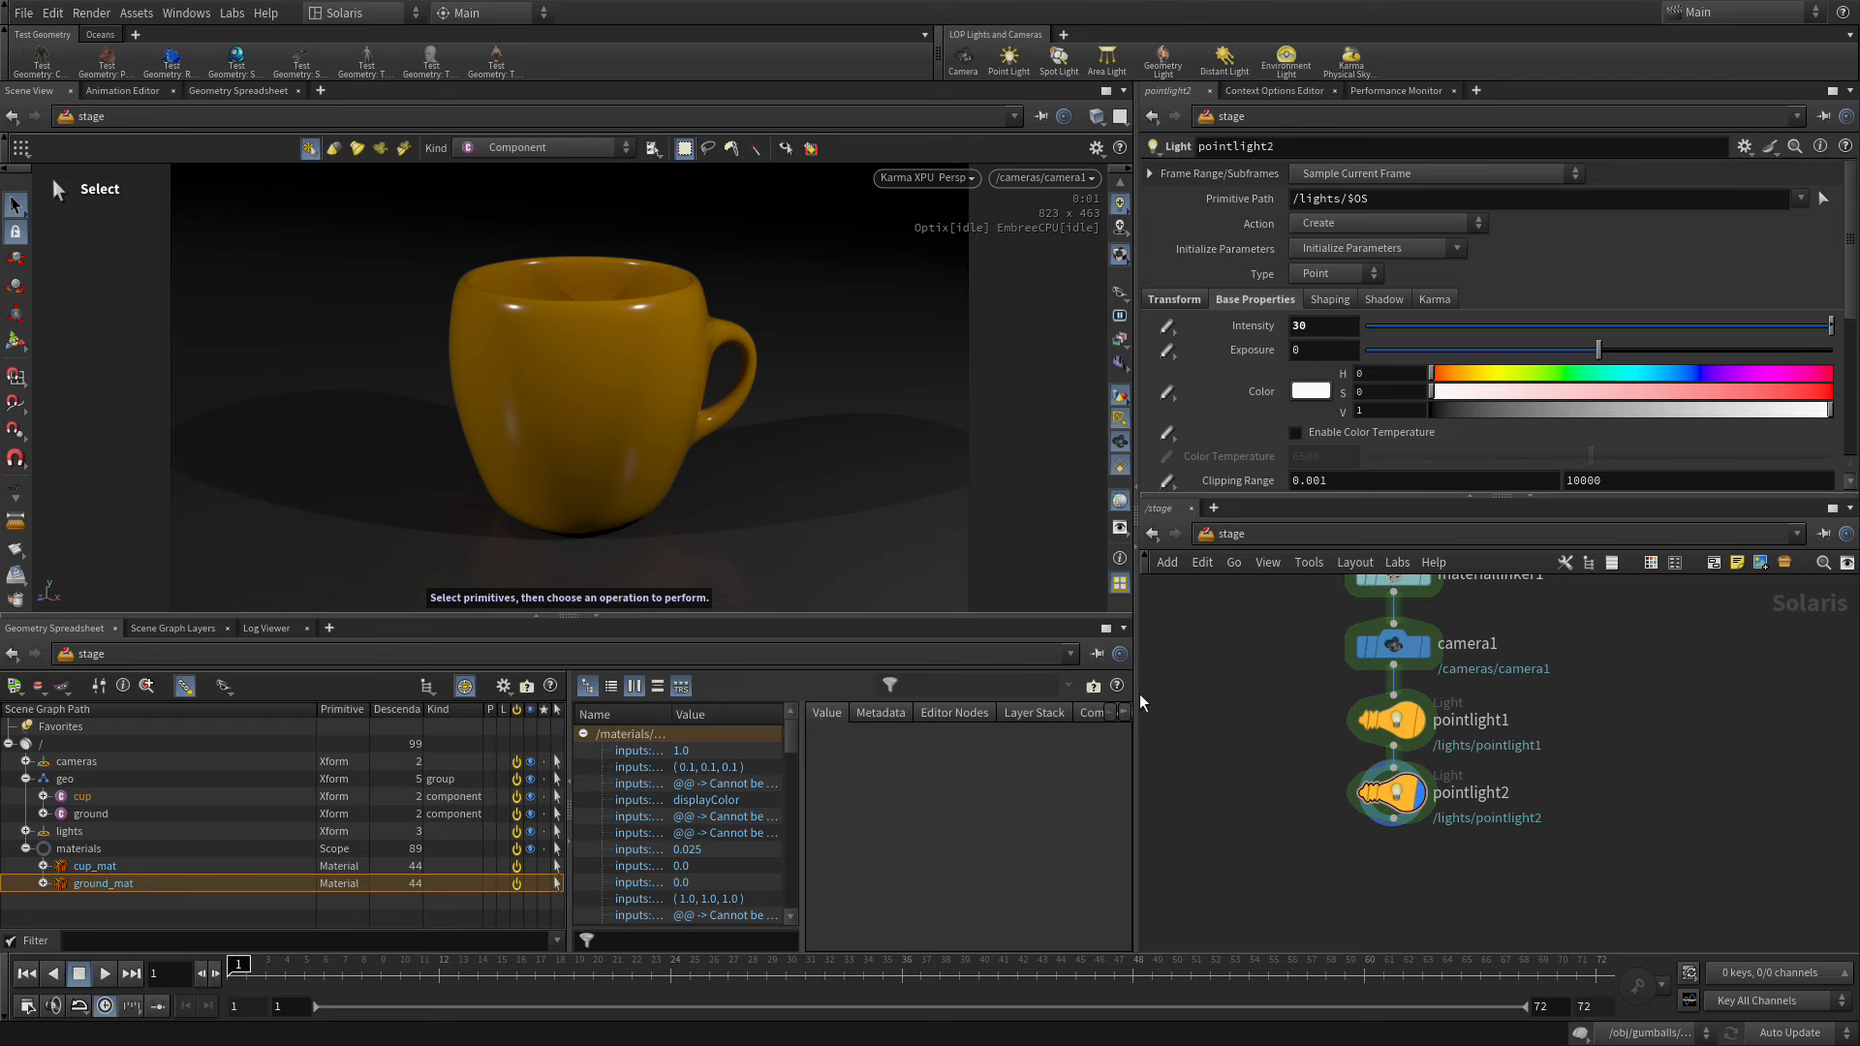
- Orbit around the cup to inspect it in the Karma XPU render, and look through /cameras/camera1 again
key("Escape")
left_click_drag(623, 395, 538, 461)
key("s")
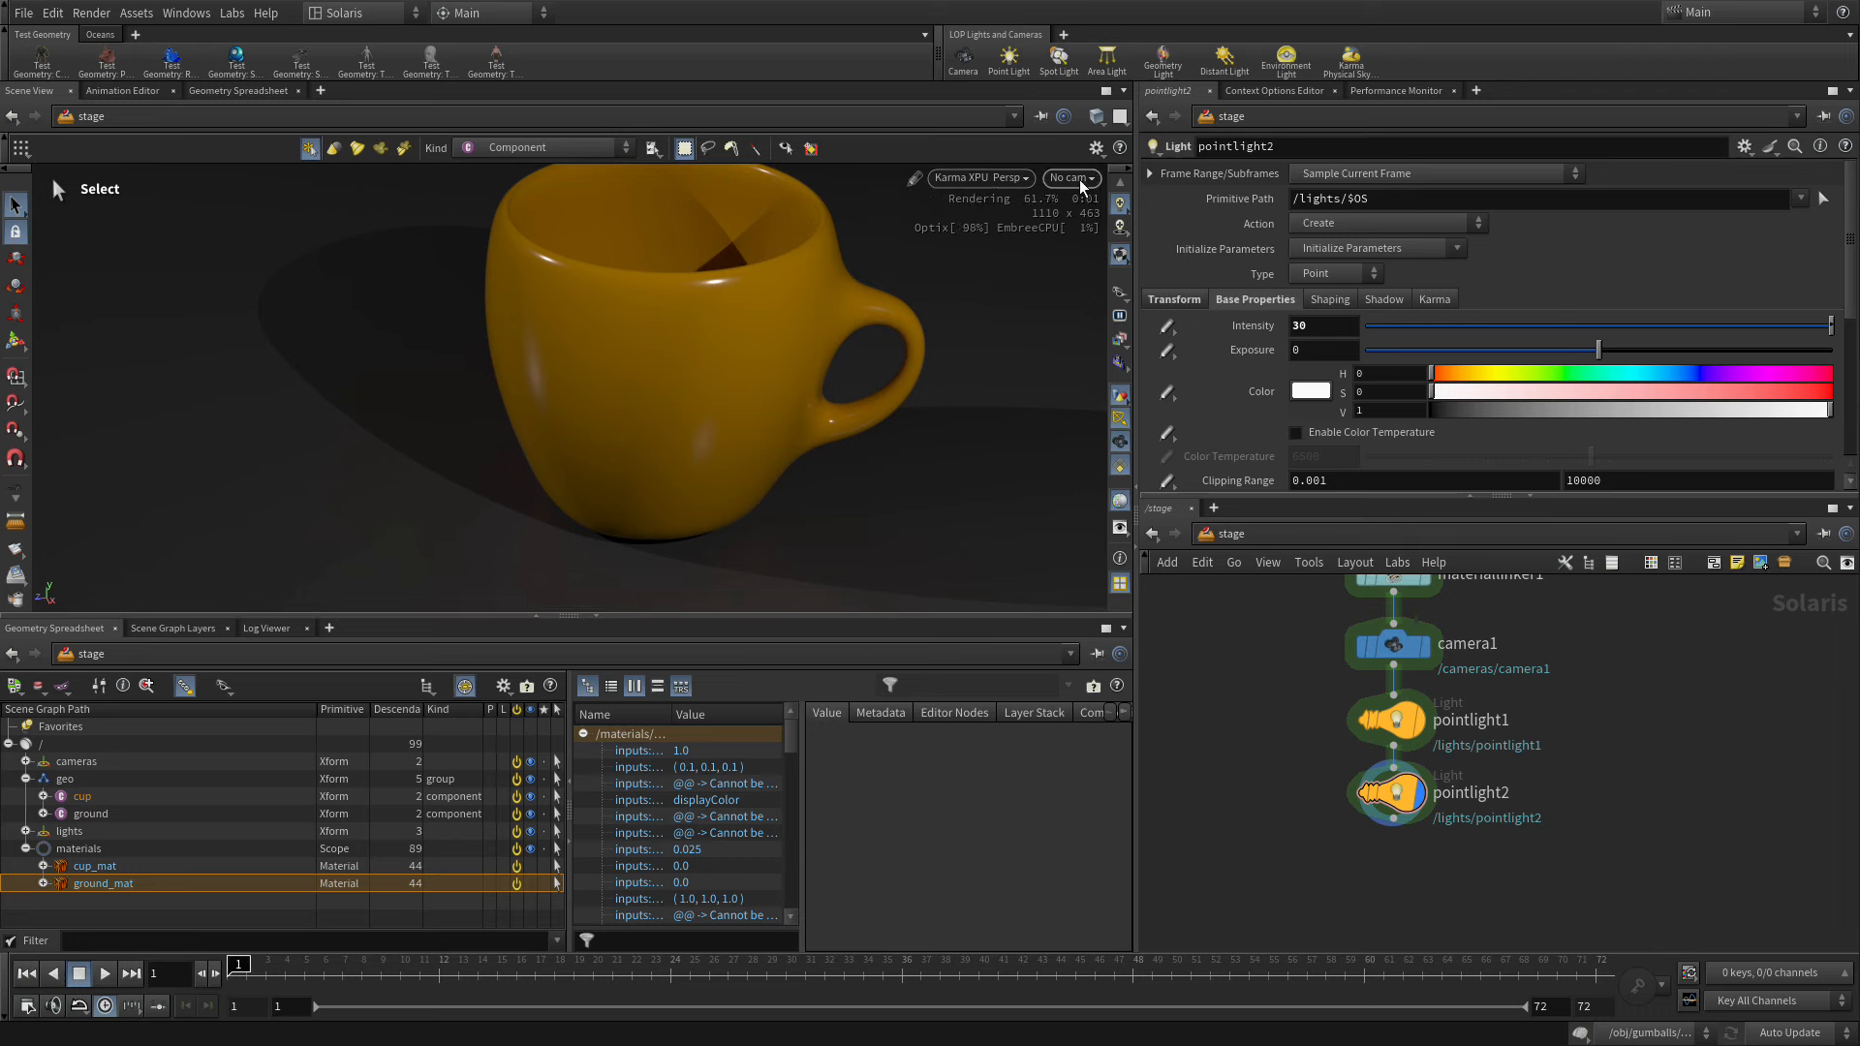
left_click(1071, 178)
left_click(1079, 201)
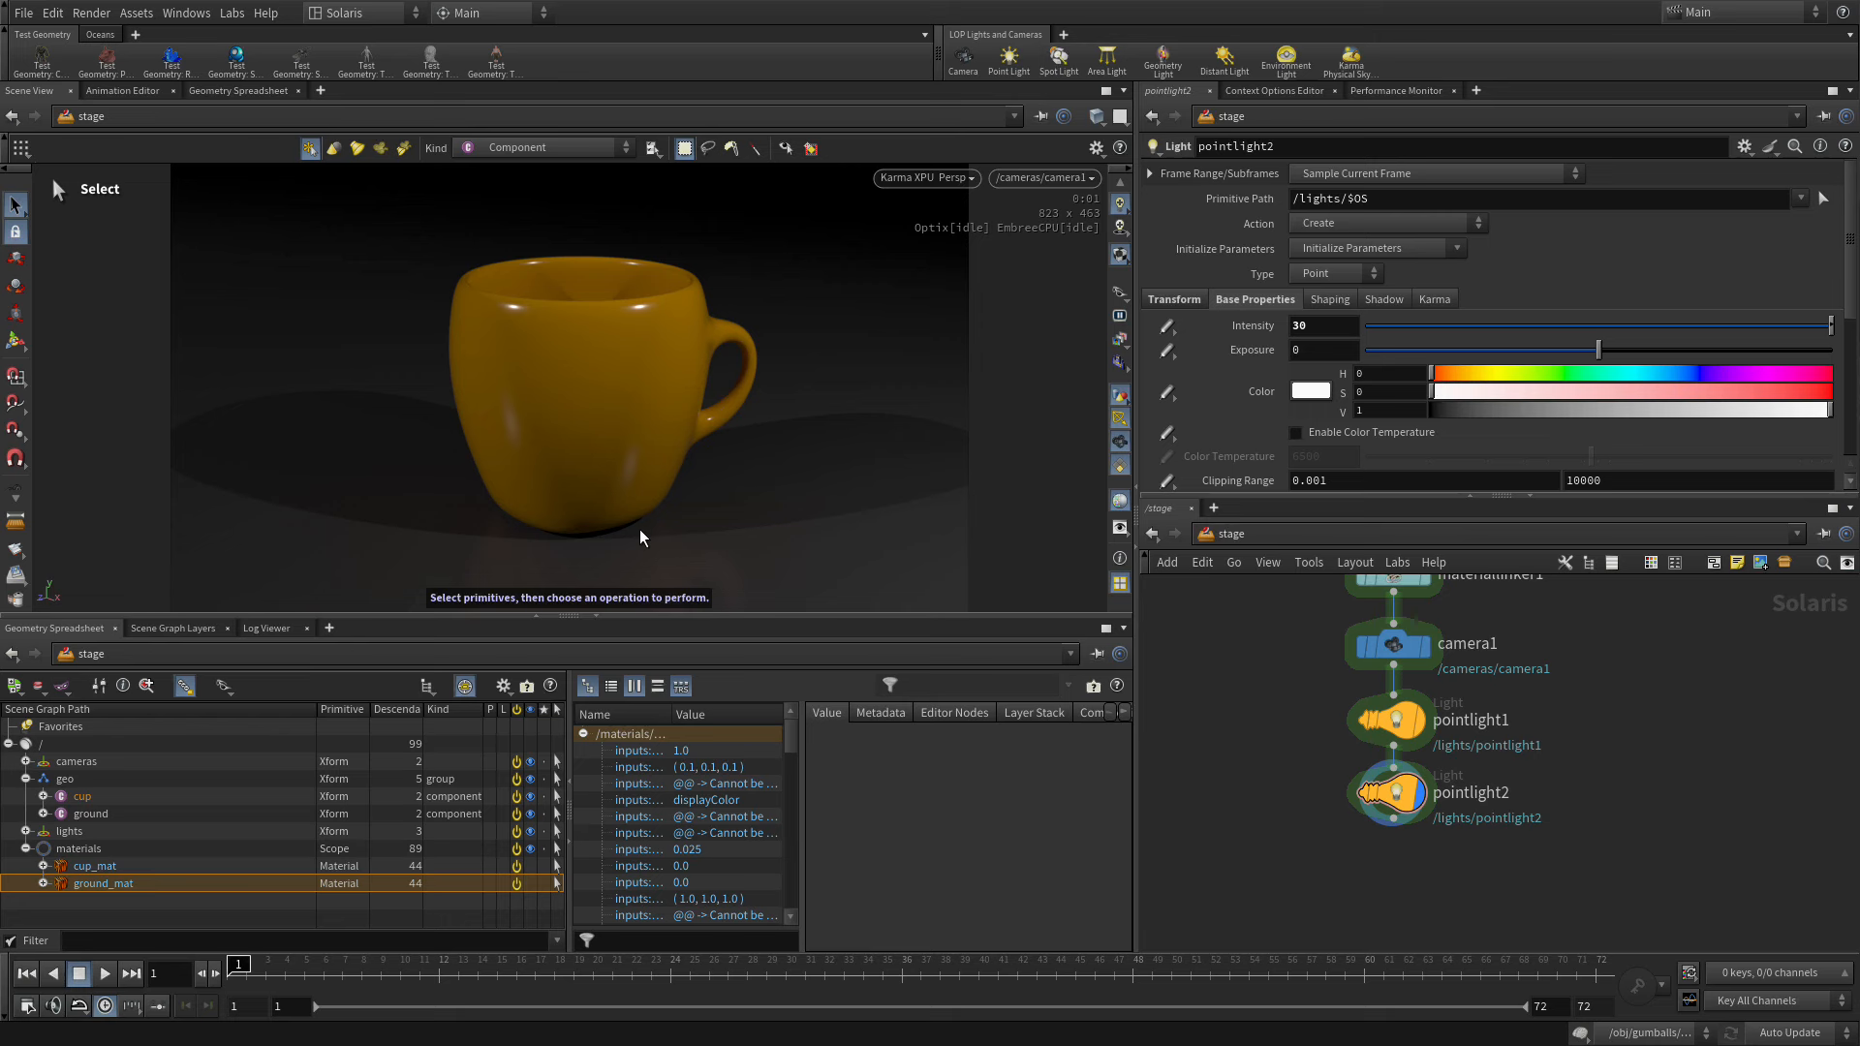
- Review the whole node network from the cup and ground geometry down to the second point light
right_click_drag(1647, 731, 1589, 729, "alt")
middle_click_drag(1624, 648, 1523, 800, "alt")
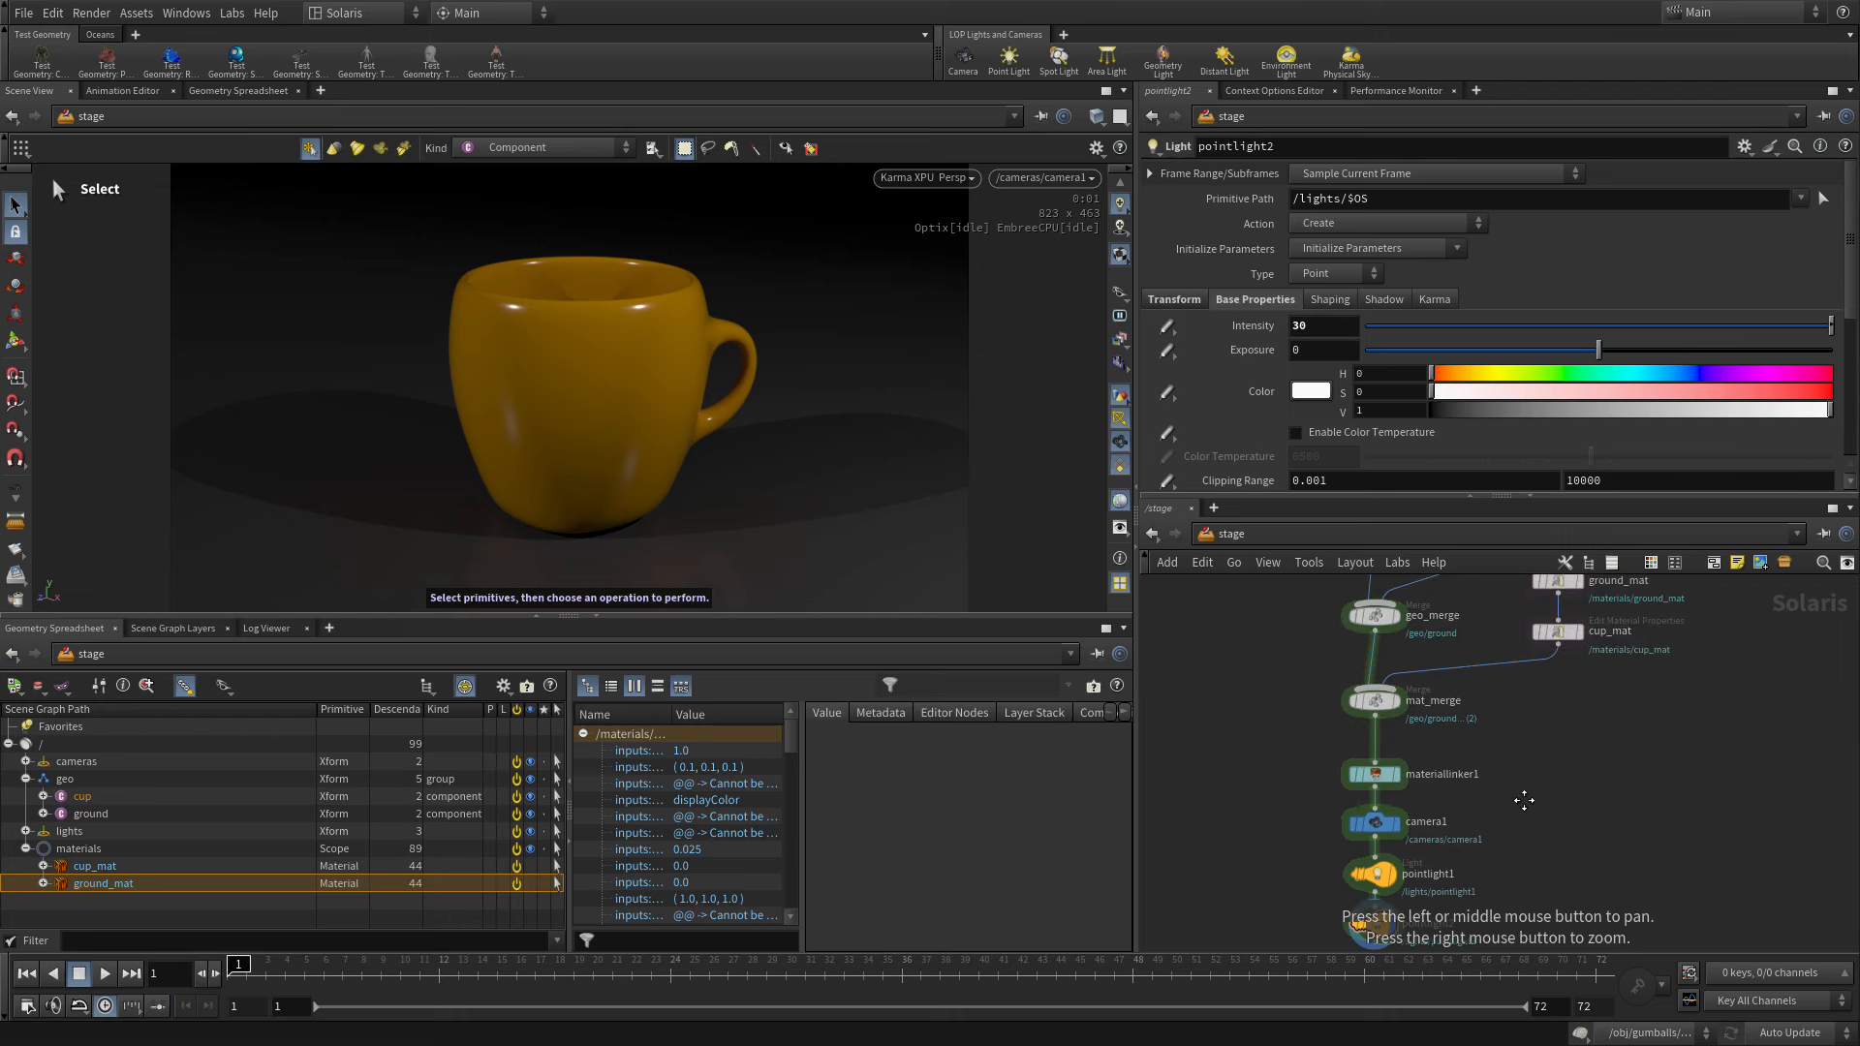
right_click_drag(1560, 779, 1491, 782, "alt")
middle_click_drag(1524, 773, 1474, 765, "alt")
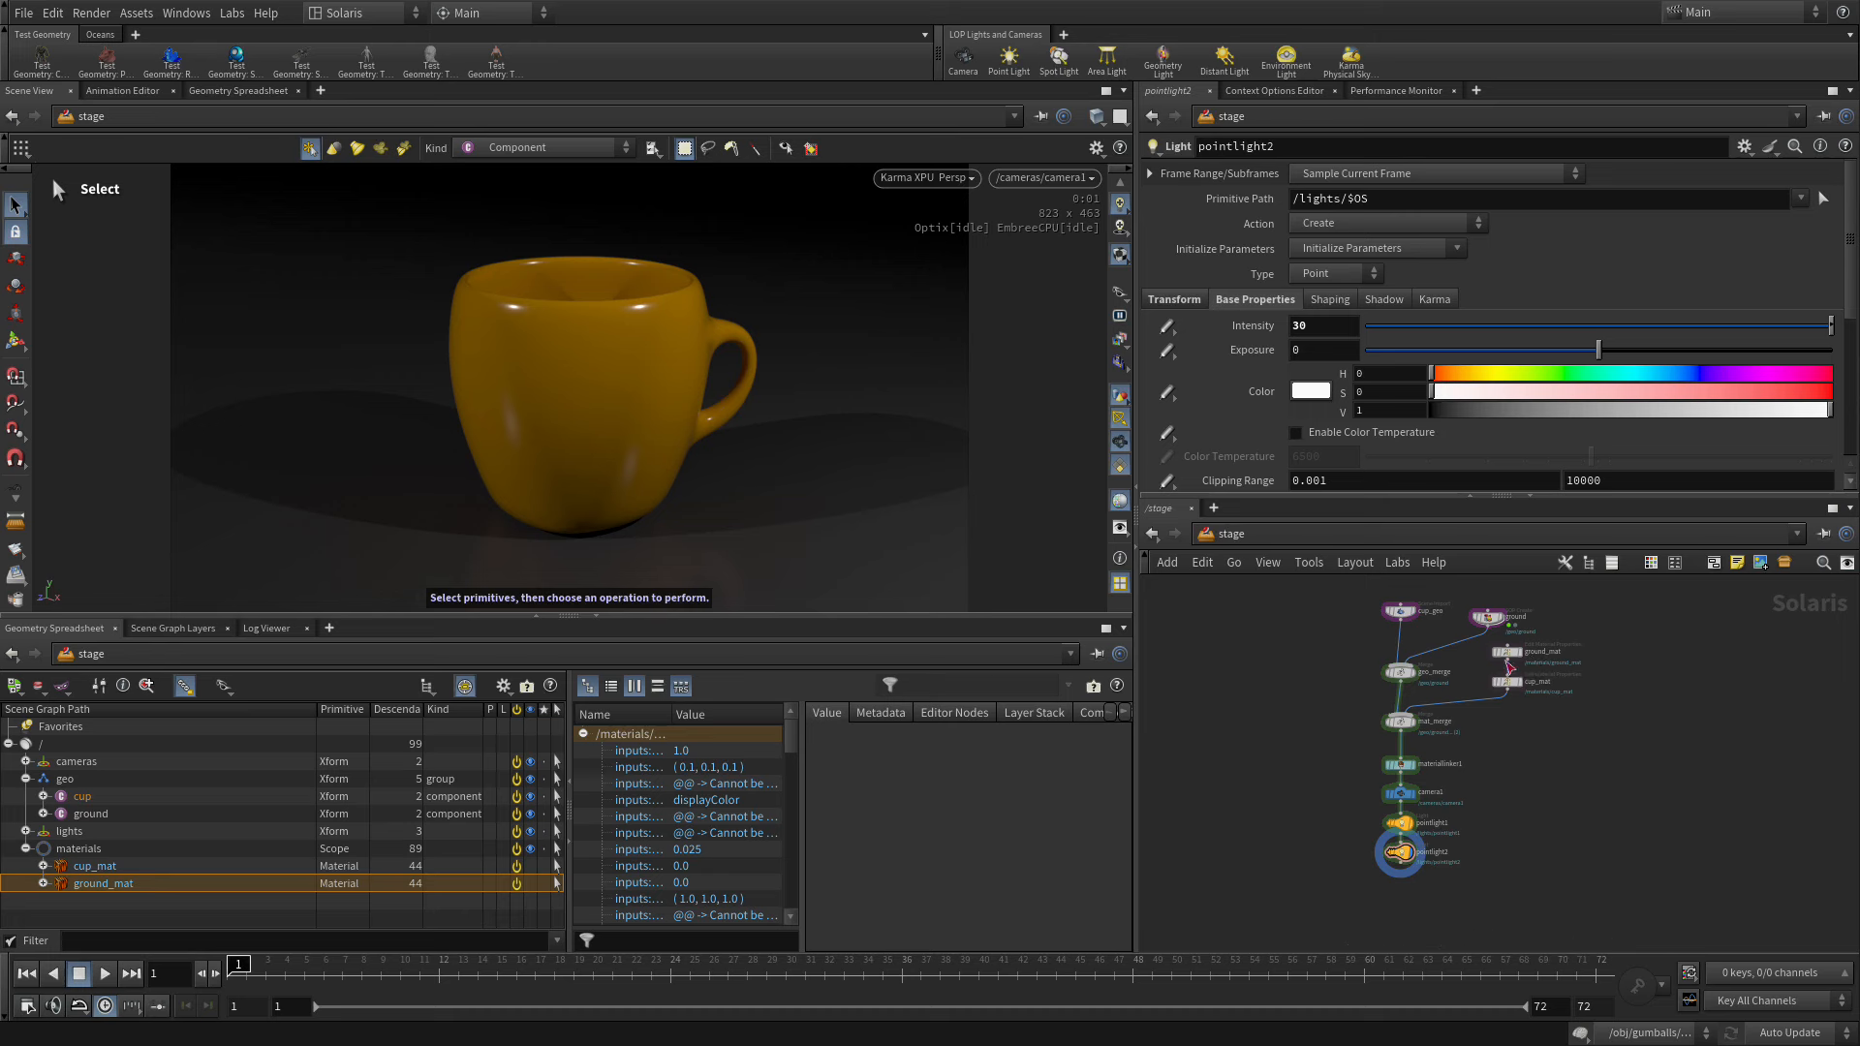
left_click_drag(1507, 690, 1395, 724)
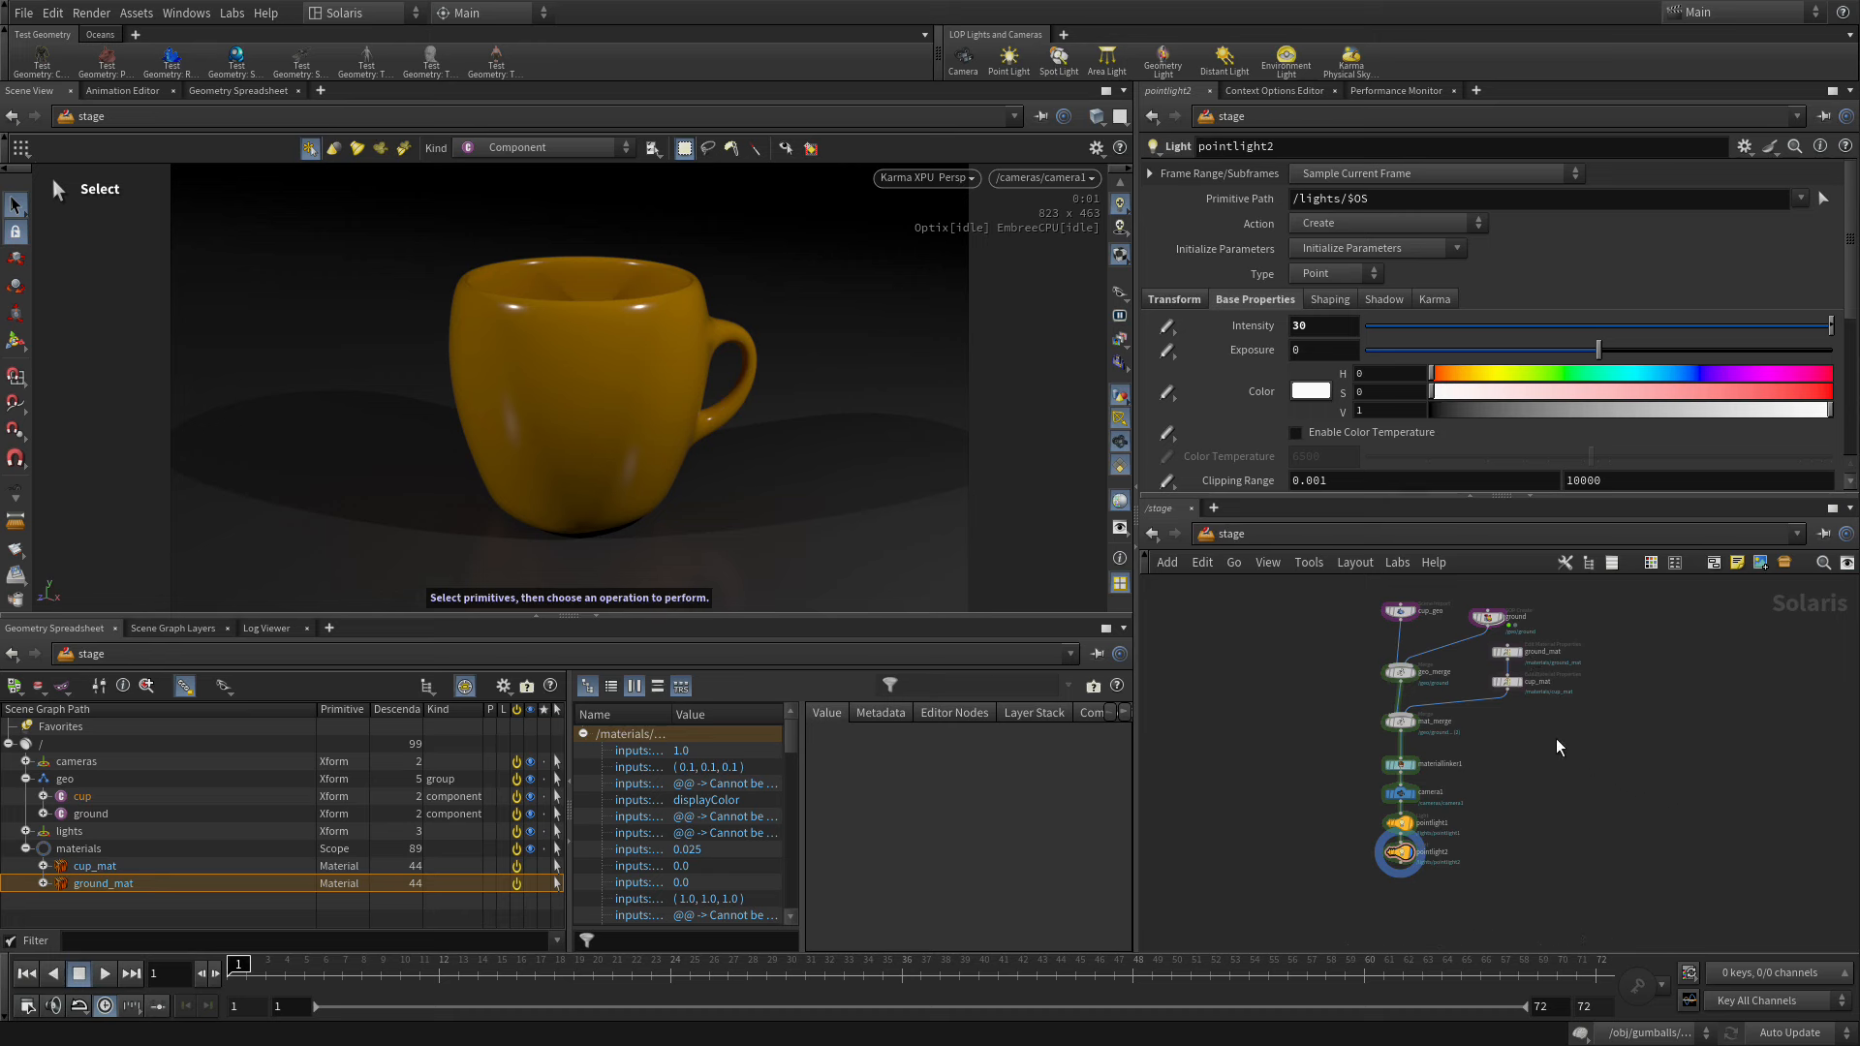